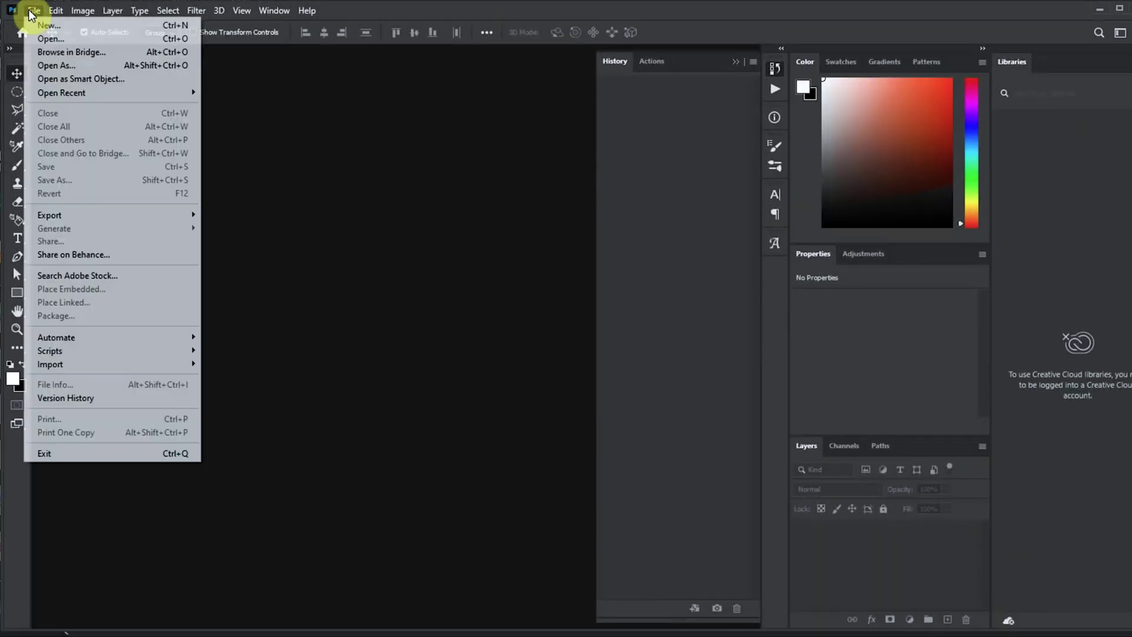
# Step: Create a new 1080 by 1350 pixel document named Dramatic Art at 300 pixels per inch
pyautogui.click(62, 26)
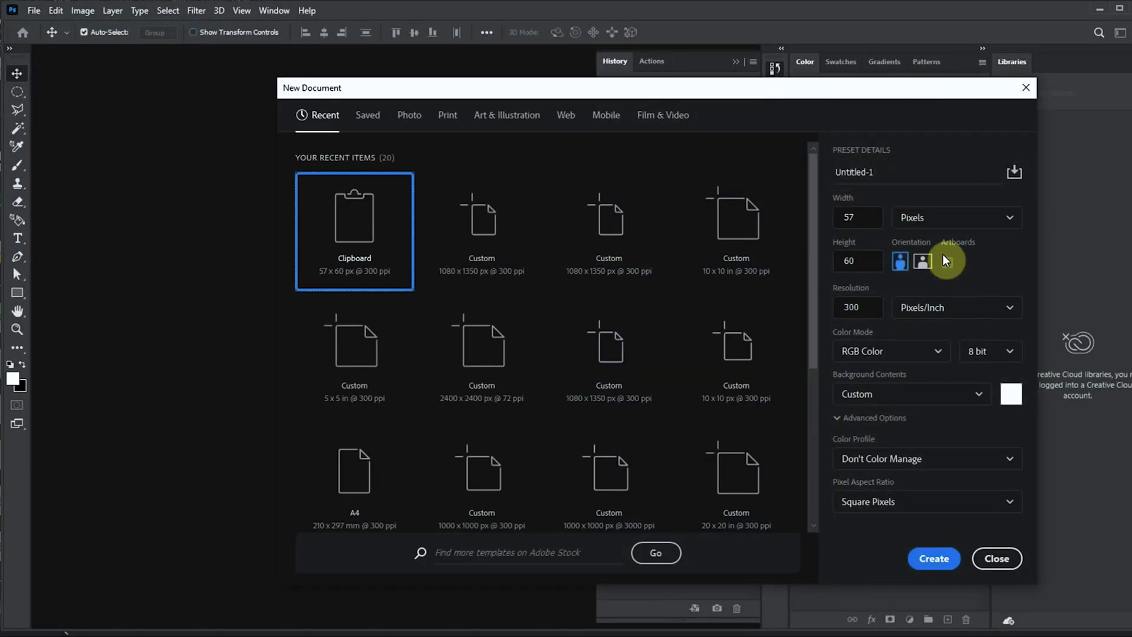
pyautogui.click(865, 222)
pyautogui.doubleClick(866, 221)
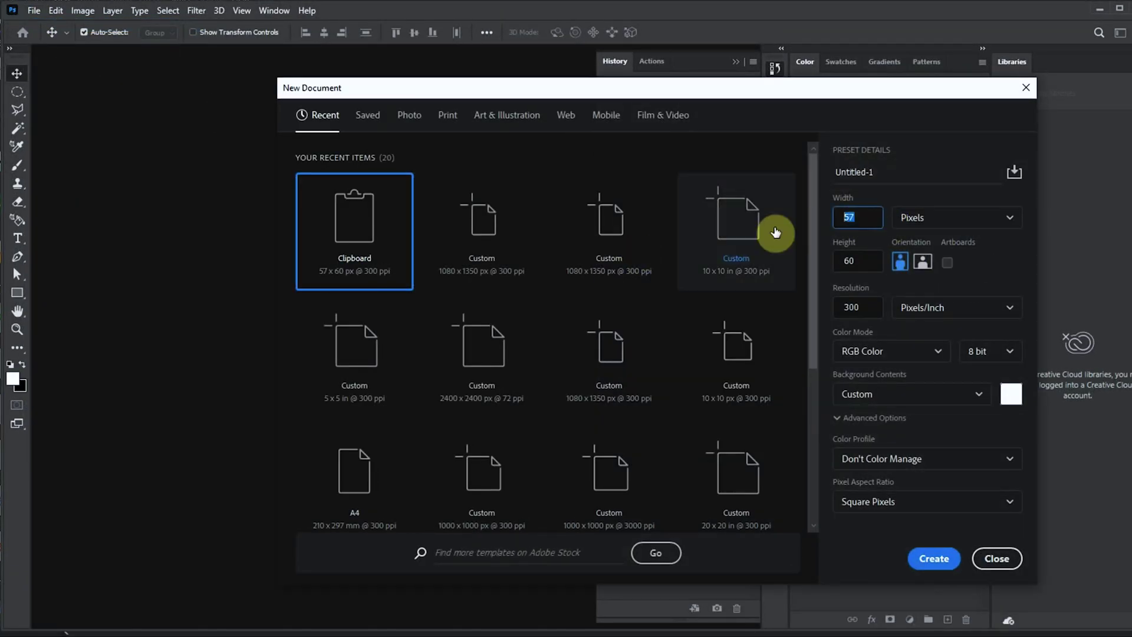
pyautogui.write('1080')
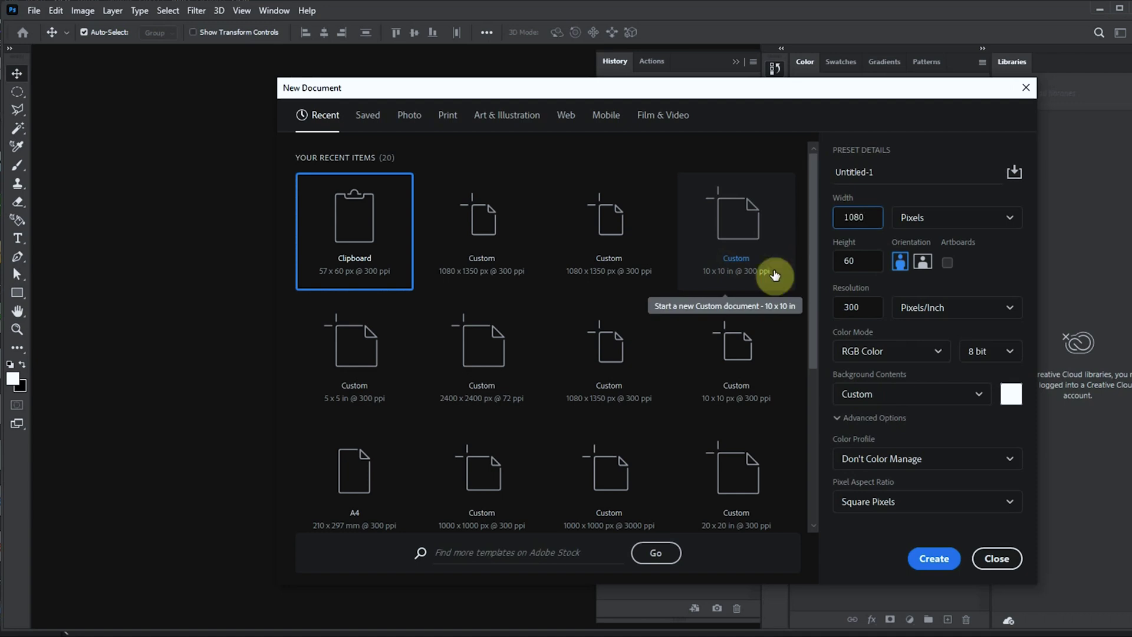
pyautogui.doubleClick(838, 261)
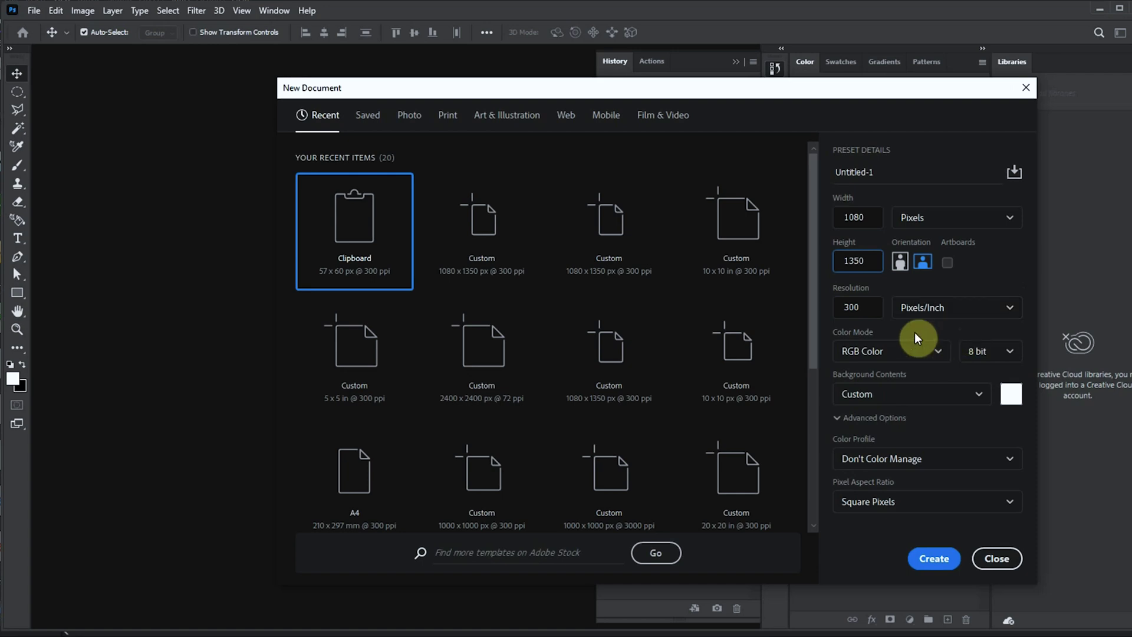
pyautogui.moveTo(888, 172); pyautogui.dragTo(814, 183)
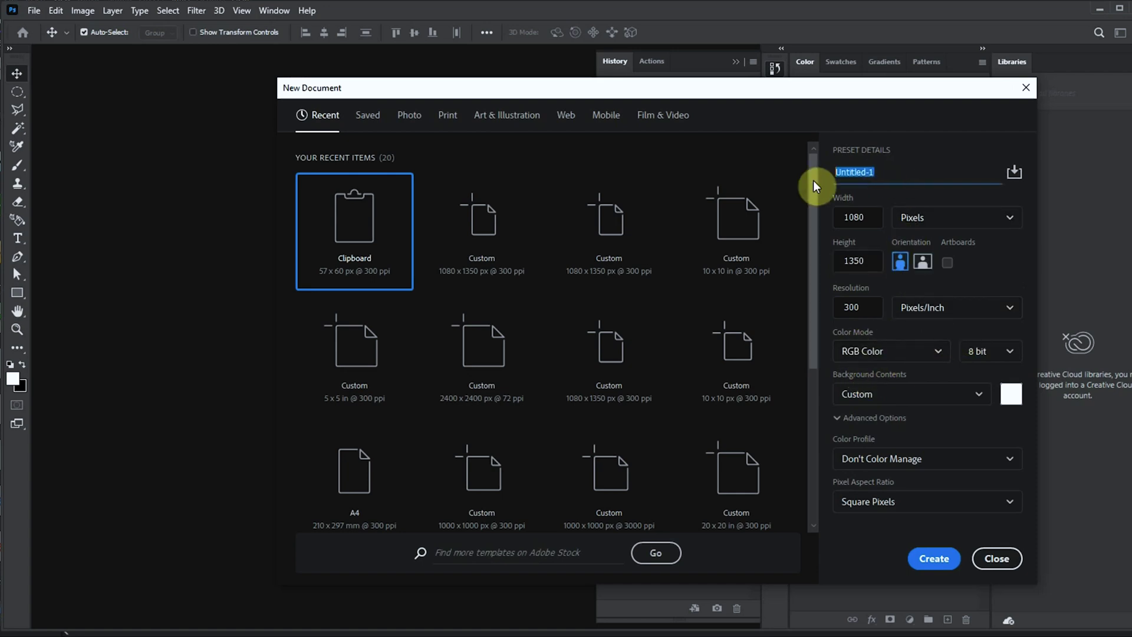
pyautogui.write('Dramatic Art')
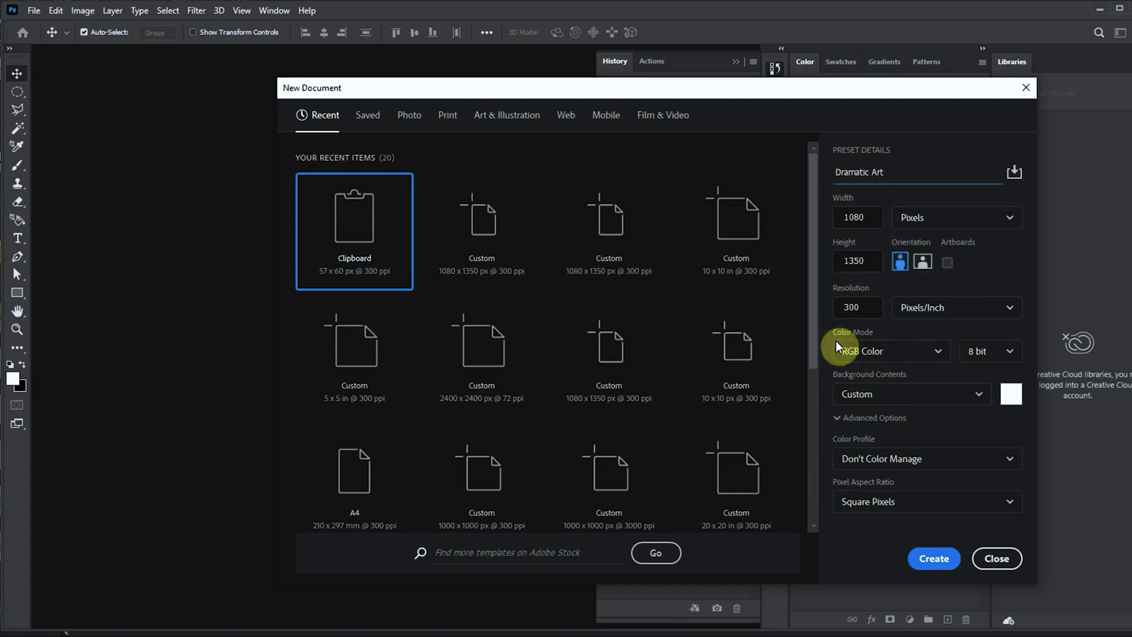
pyautogui.click(934, 559)
# Step: Place Man Screaming.png as a linked image and convert its layer to an embedded smart object
pyautogui.click(32, 11)
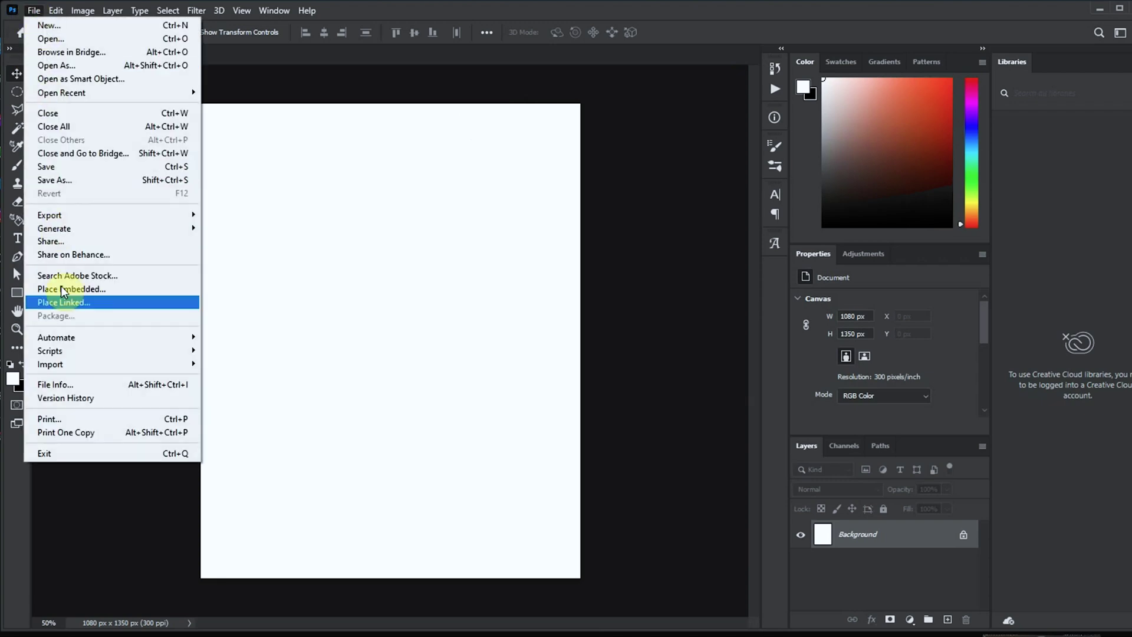
pyautogui.click(66, 302)
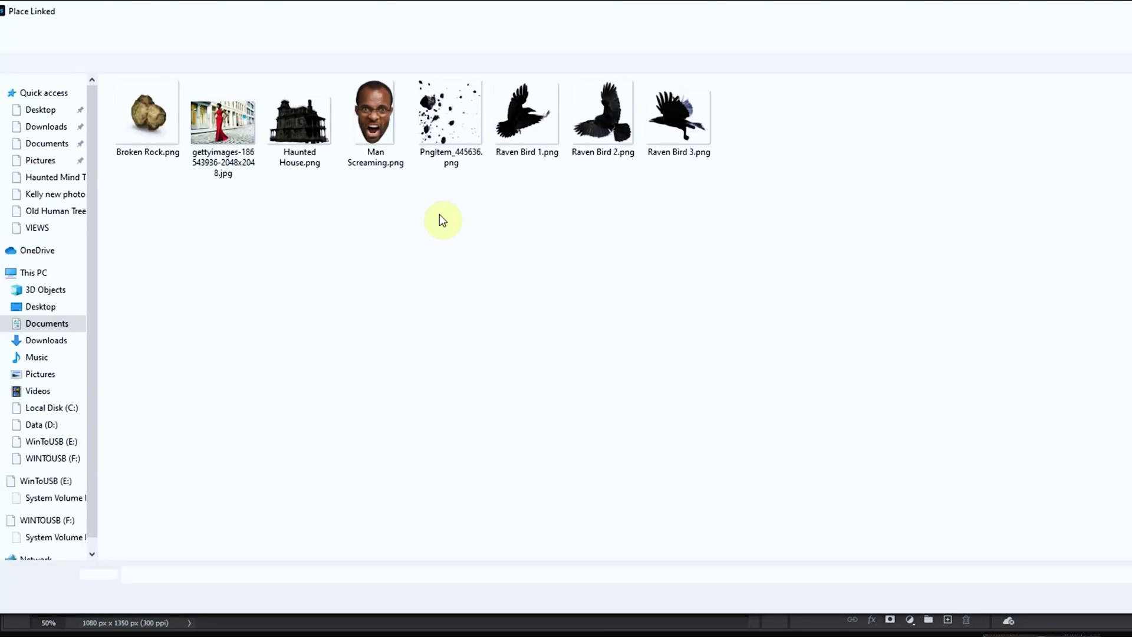
pyautogui.doubleClick(372, 123)
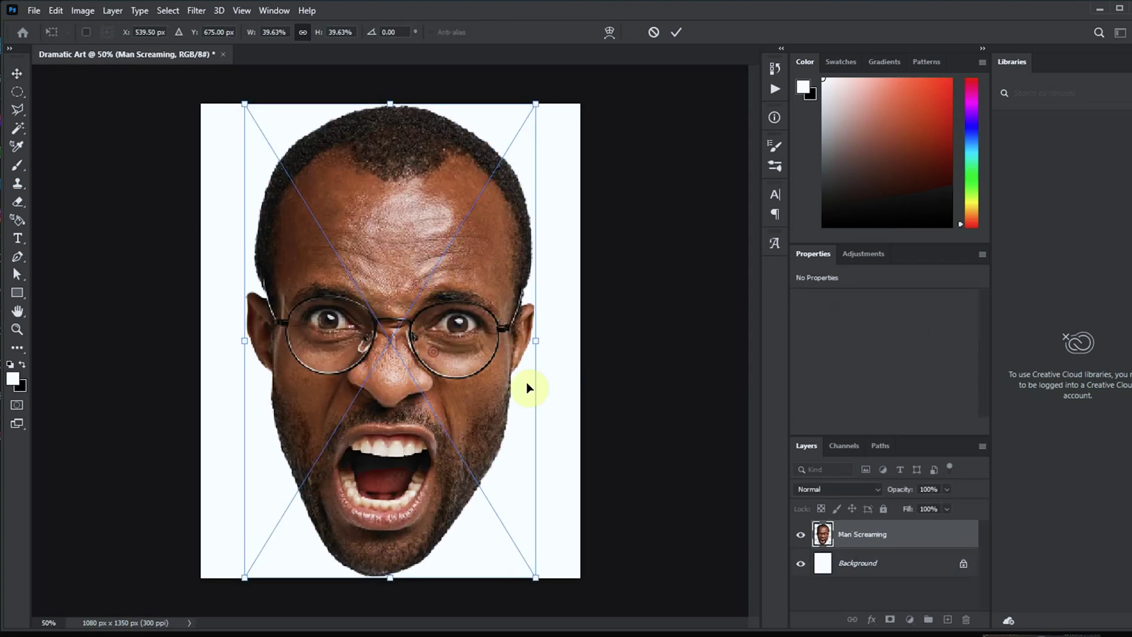
pyautogui.press('Return')
pyautogui.rightClick(915, 534)
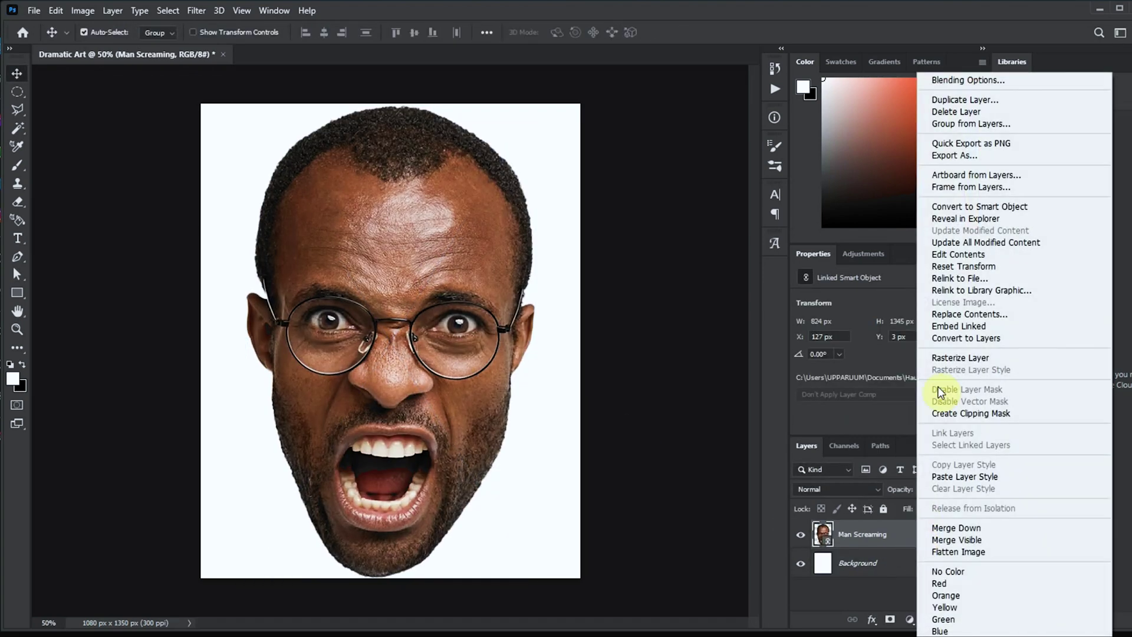
pyautogui.click(971, 207)
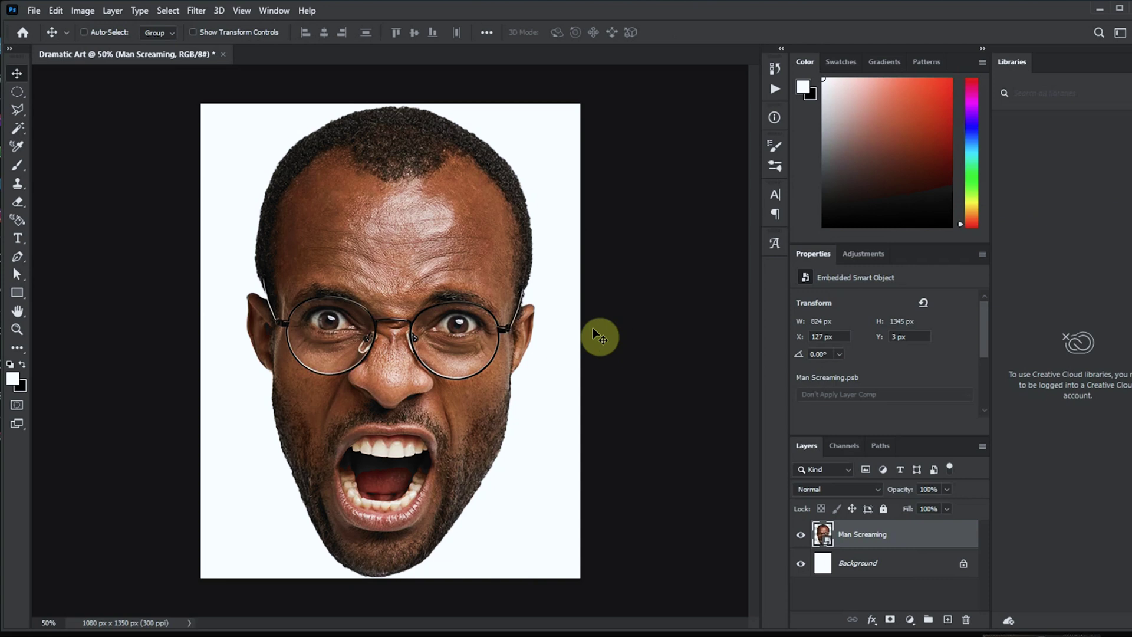
# Step: Scale the screaming face down proportionally about its centre to about 69%, roughly 572 by 933 px
pyautogui.hotkey('ctrl', 't')
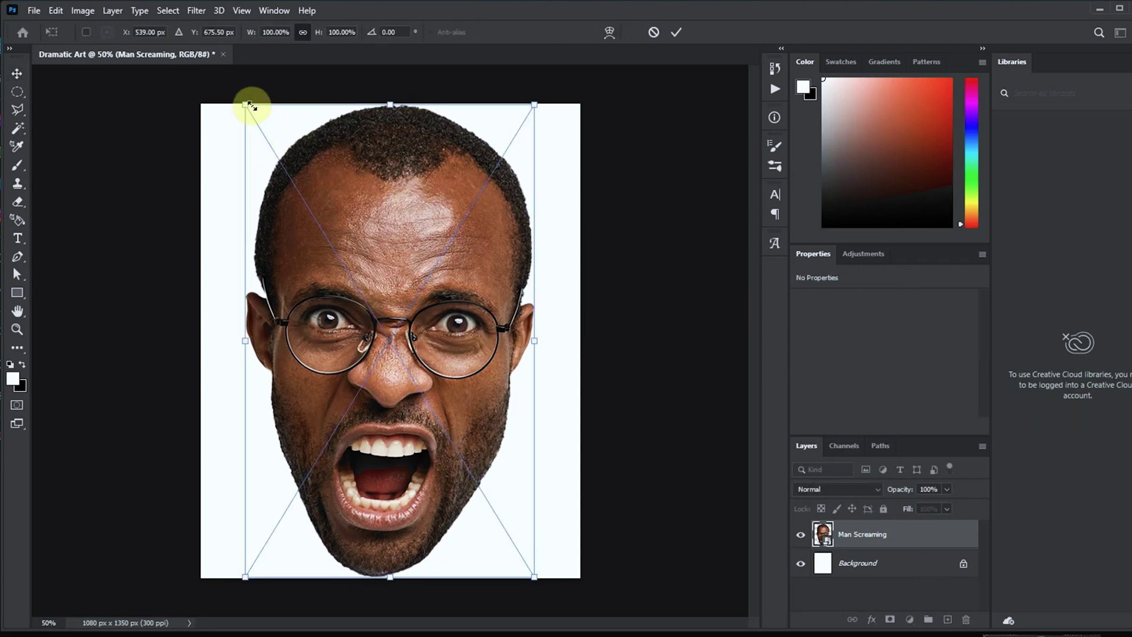
pyautogui.moveTo(250, 104); pyautogui.dragTo(296, 175)
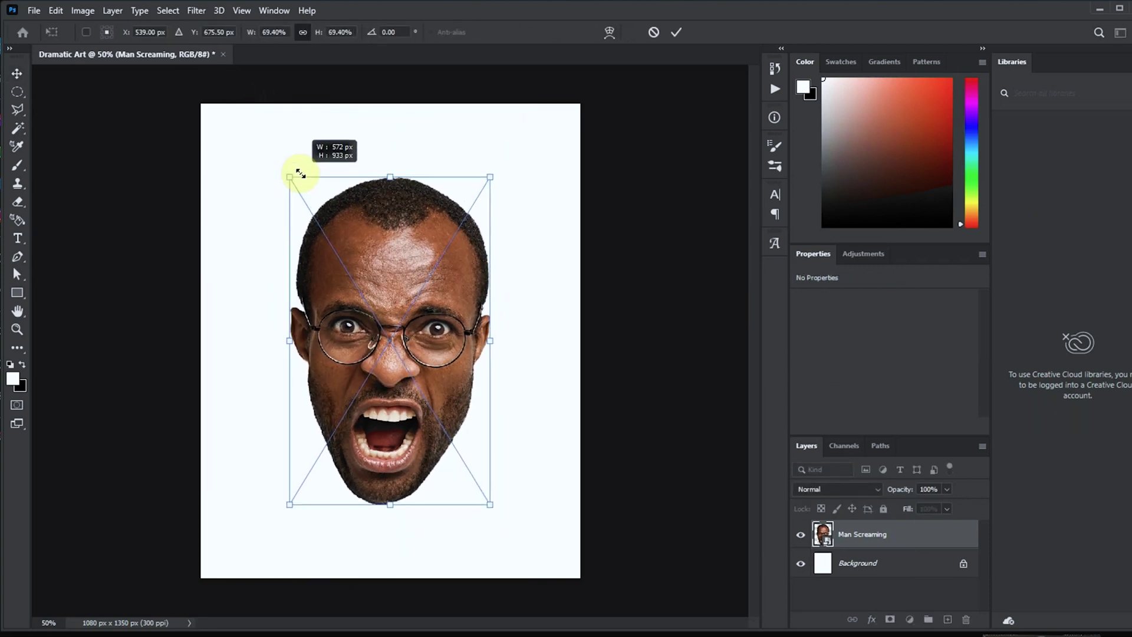
pyautogui.doubleClick(367, 223)
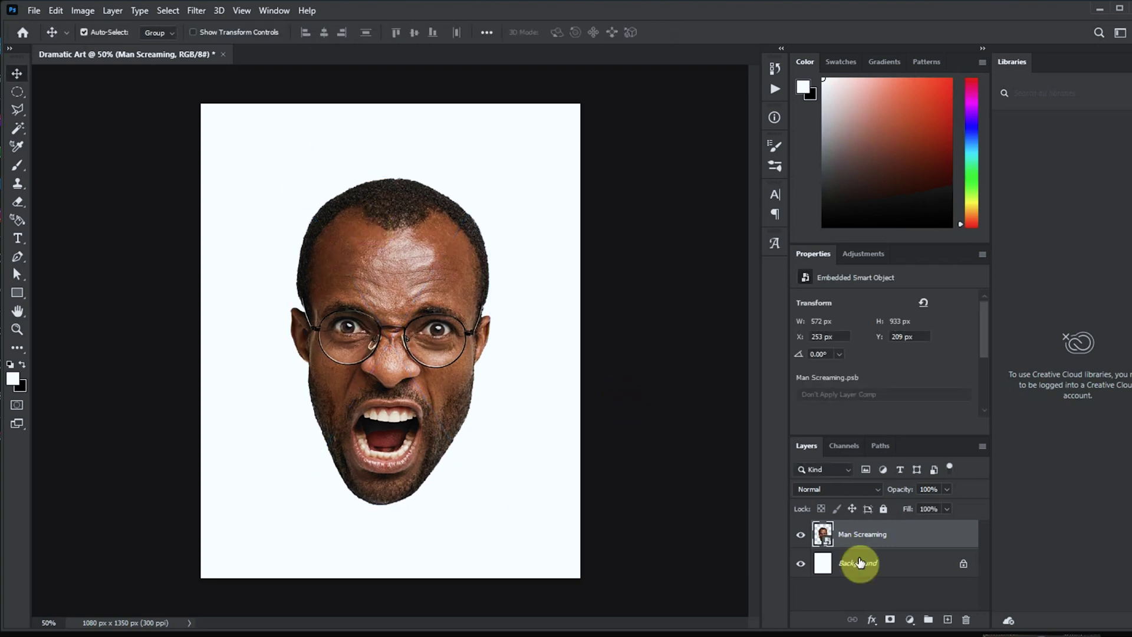
# Step: Duplicate the Man Screaming layer and apply a Black & White adjustment to the copy
pyautogui.rightClick(896, 529)
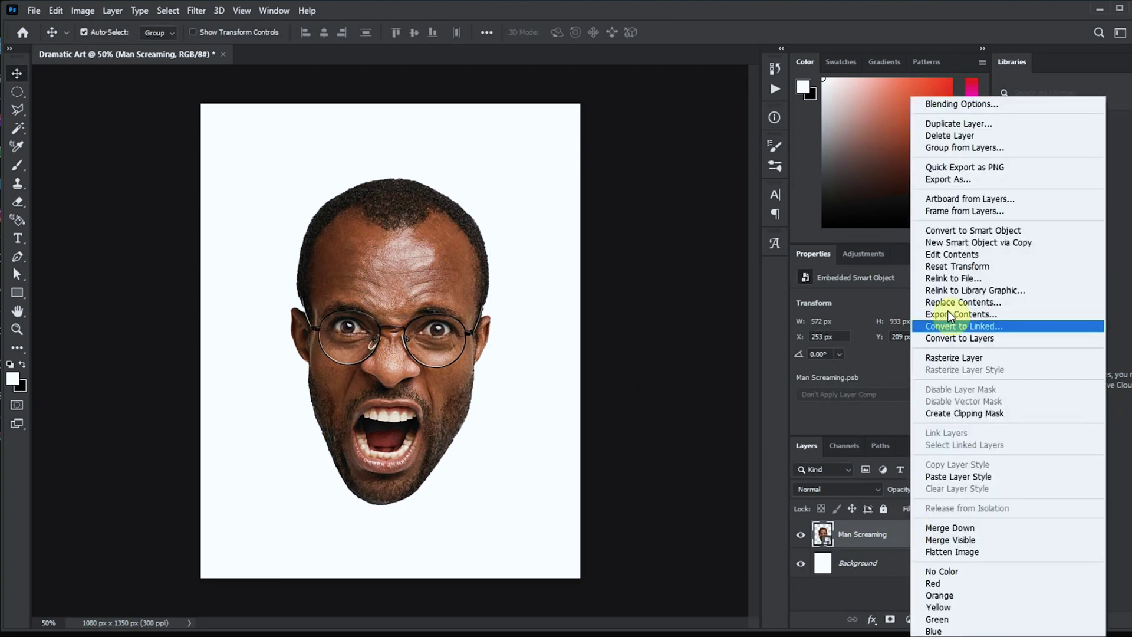
pyautogui.click(959, 123)
pyautogui.press('Return')
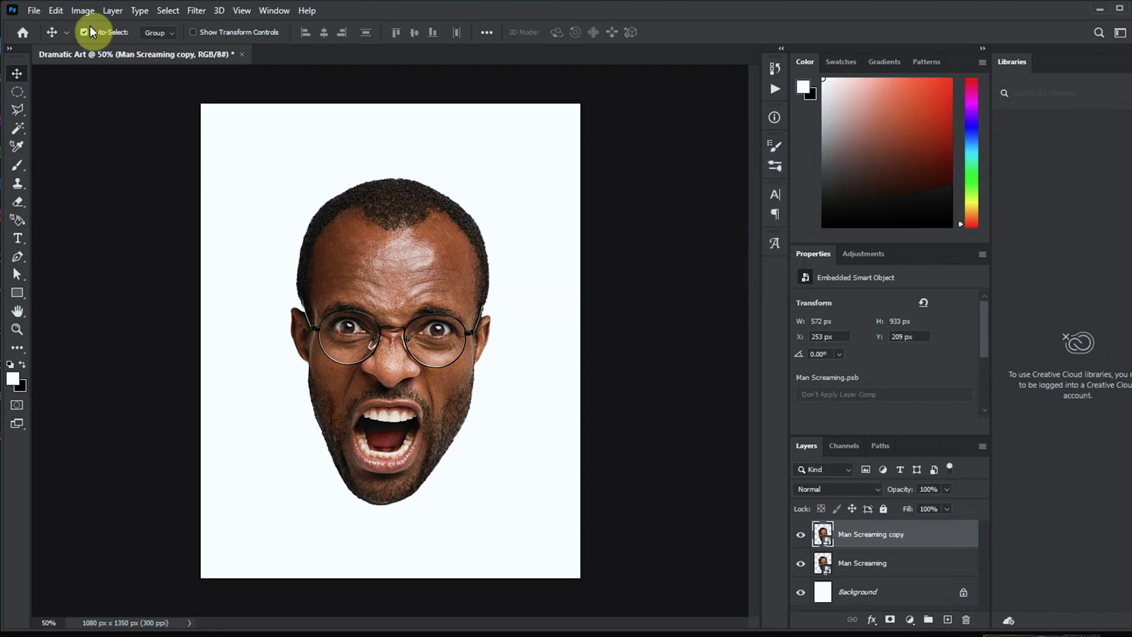
pyautogui.click(82, 10)
pyautogui.moveTo(180, 53)
pyautogui.click(260, 147)
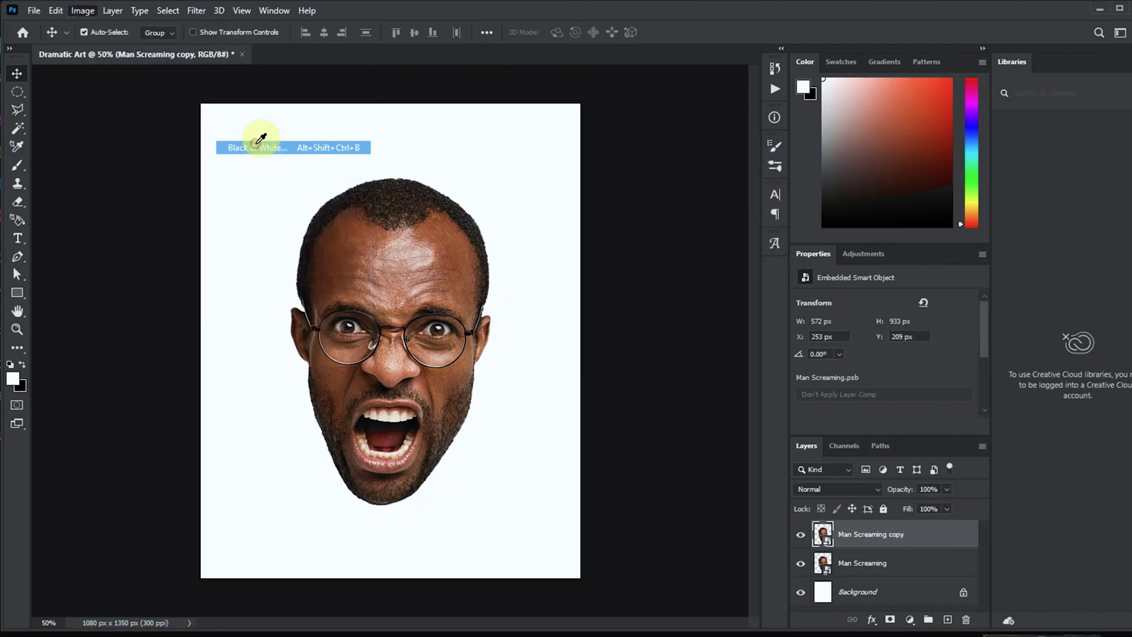
pyautogui.click(967, 72)
# Step: Duplicate the black-and-white face layer and invert the colours of the new copy
pyautogui.rightClick(912, 538)
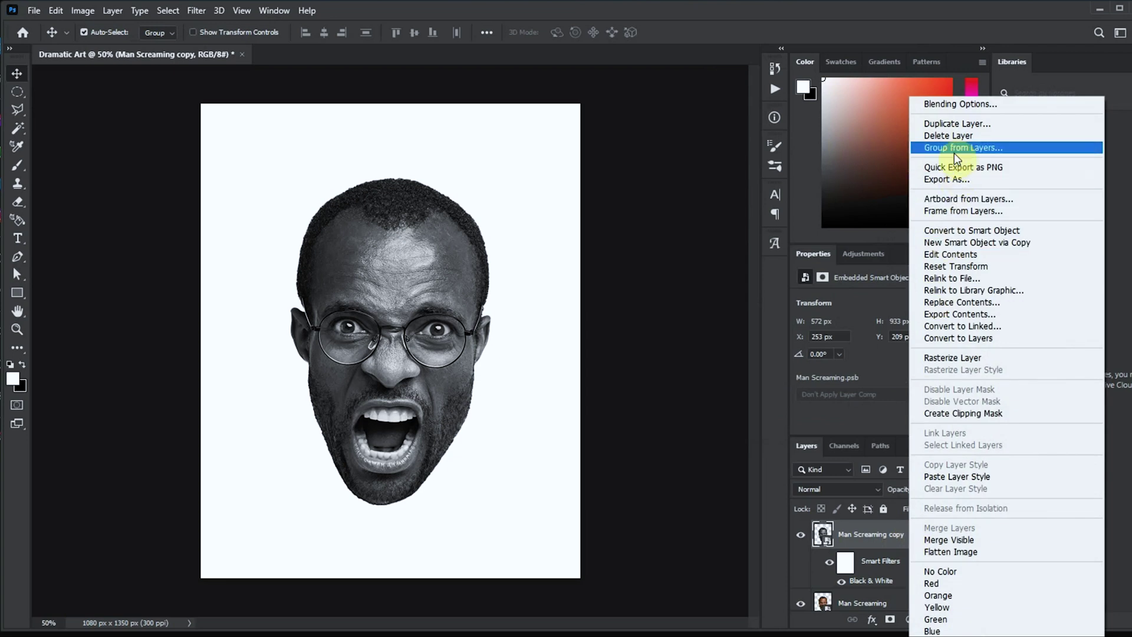
pyautogui.click(957, 124)
pyautogui.press('Return')
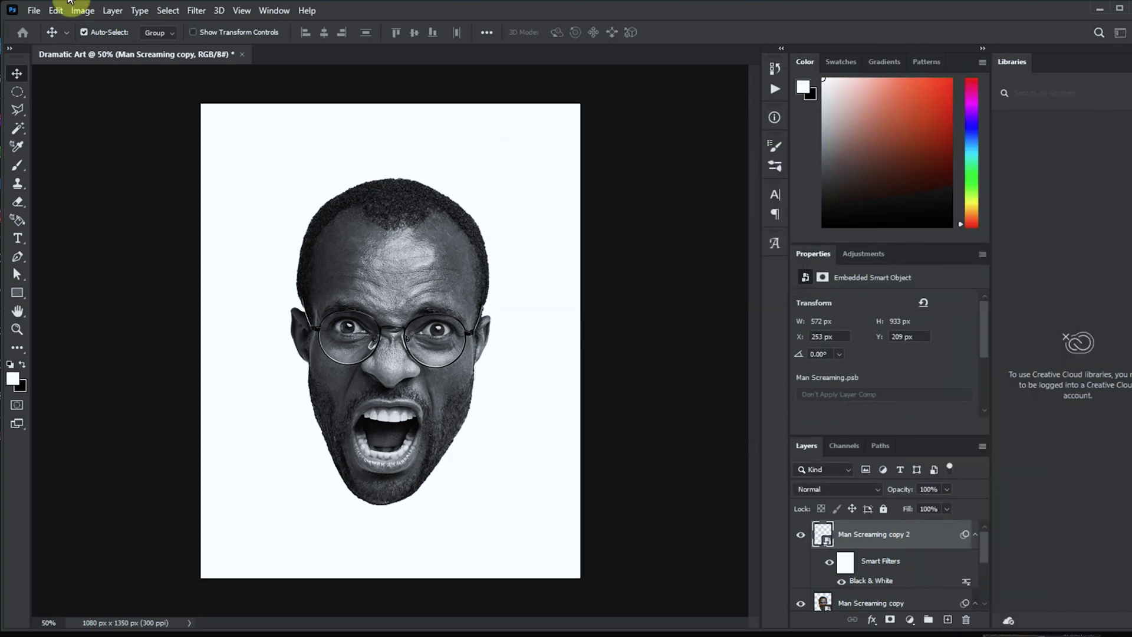
pyautogui.click(81, 10)
pyautogui.moveTo(127, 46)
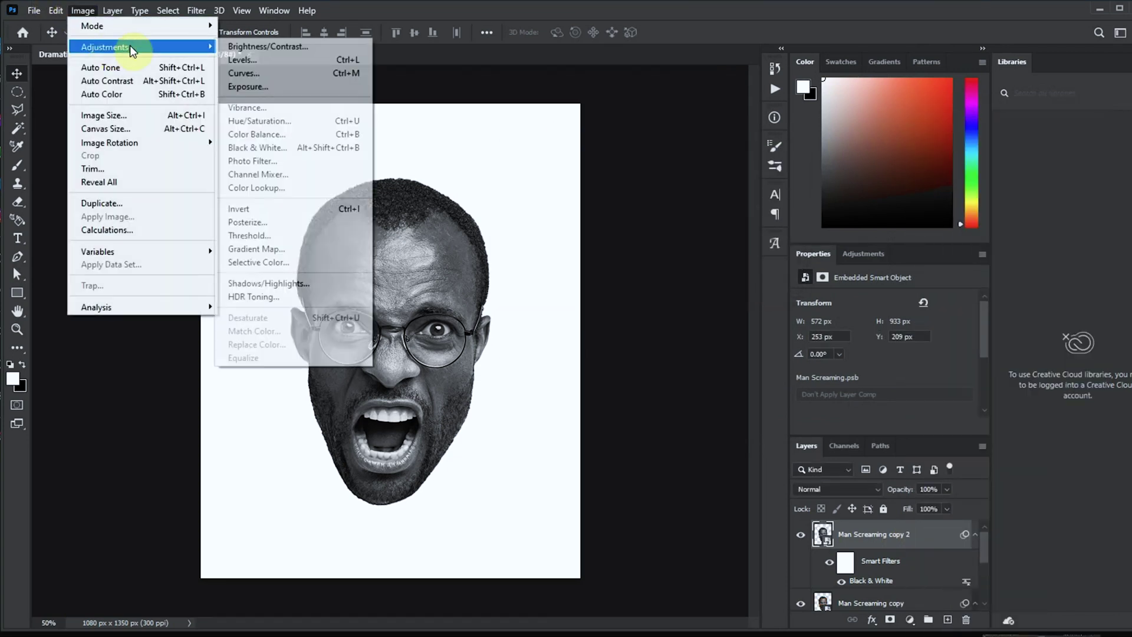
pyautogui.click(282, 210)
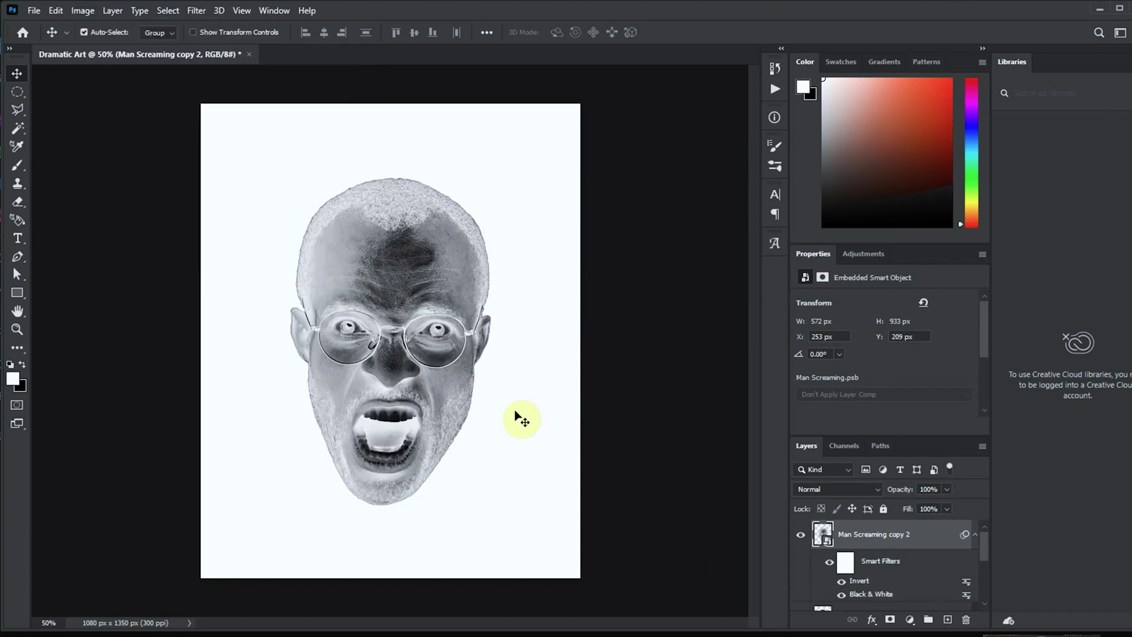
# Step: Blend the inverted copy as Vivid Light and apply a Surface Blur with radius 62 pixels and threshold 31 levels
pyautogui.click(865, 489)
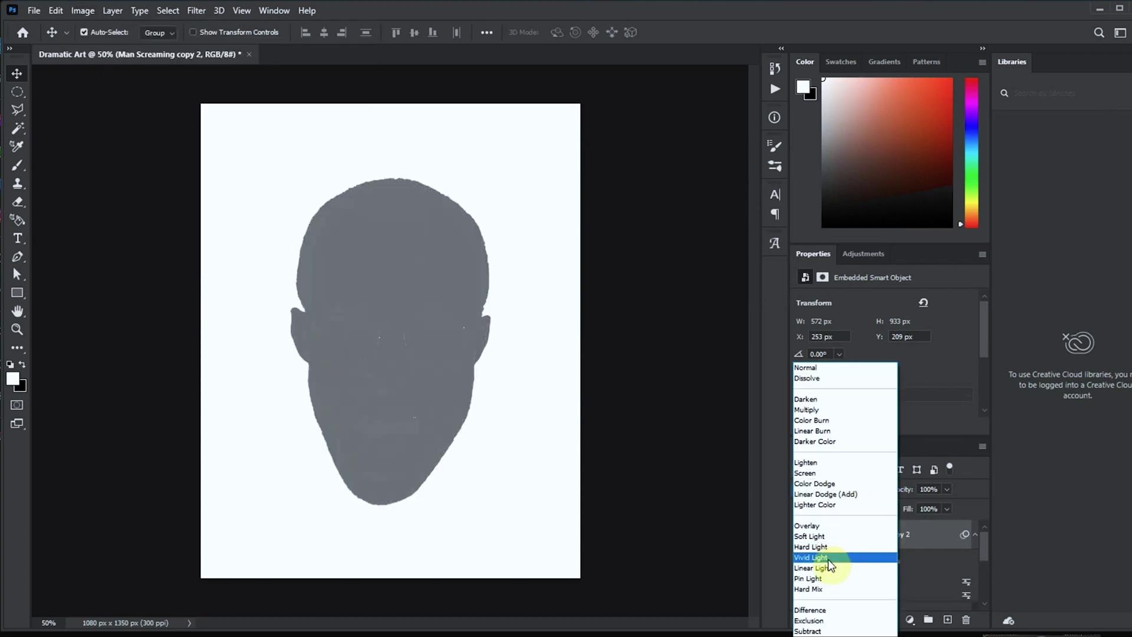
pyautogui.click(830, 563)
pyautogui.click(197, 11)
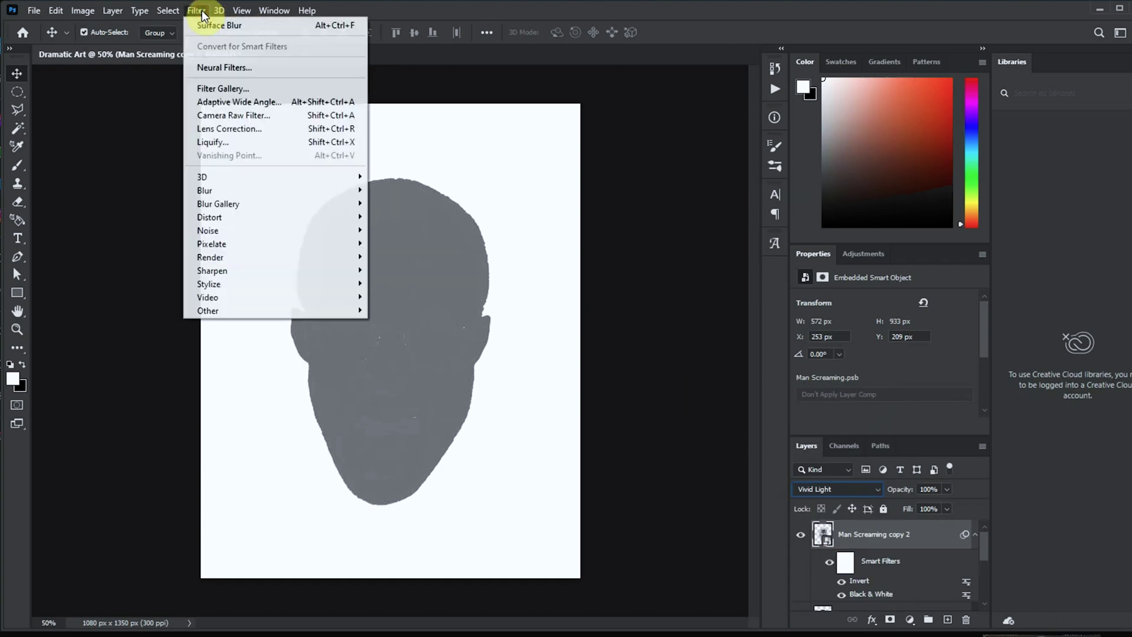
pyautogui.moveTo(234, 190)
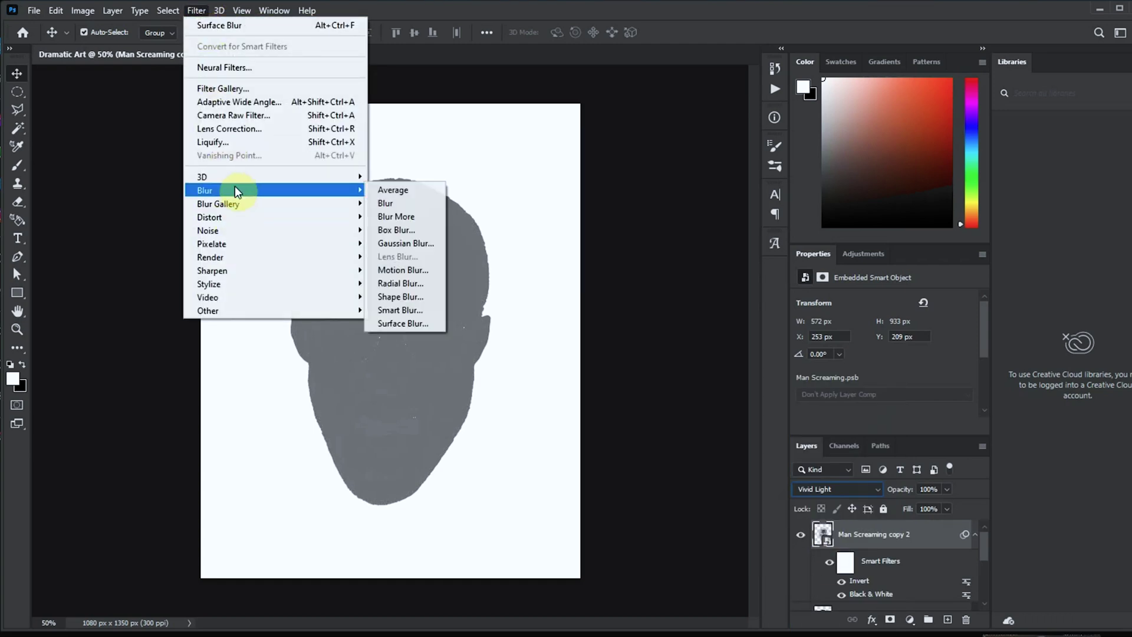
pyautogui.click(417, 325)
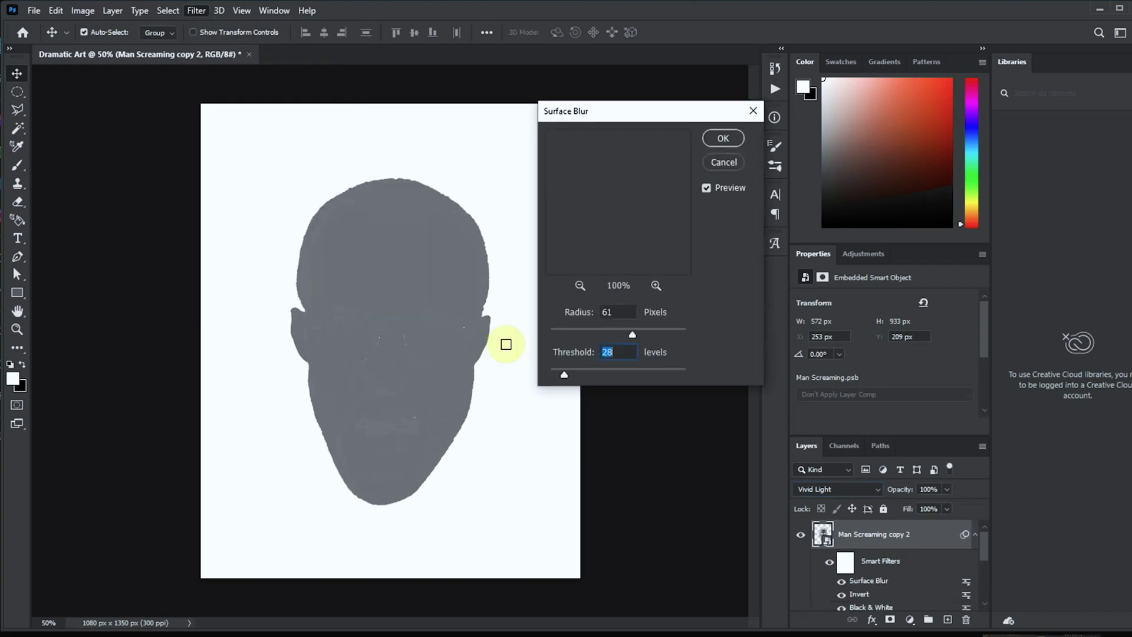
pyautogui.click(632, 334)
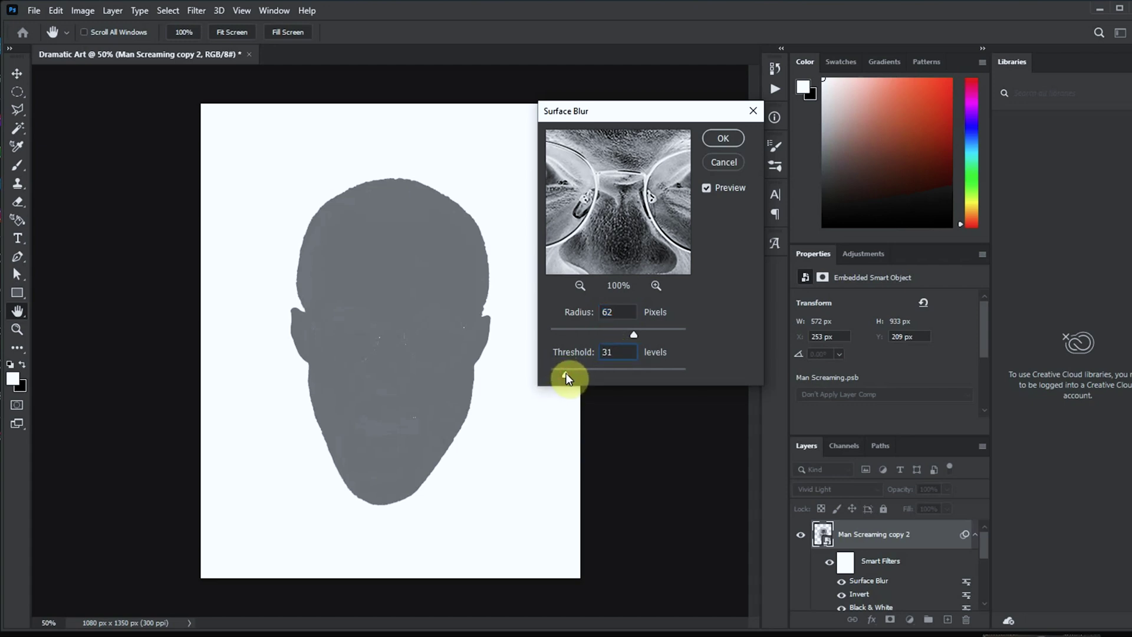
pyautogui.click(715, 139)
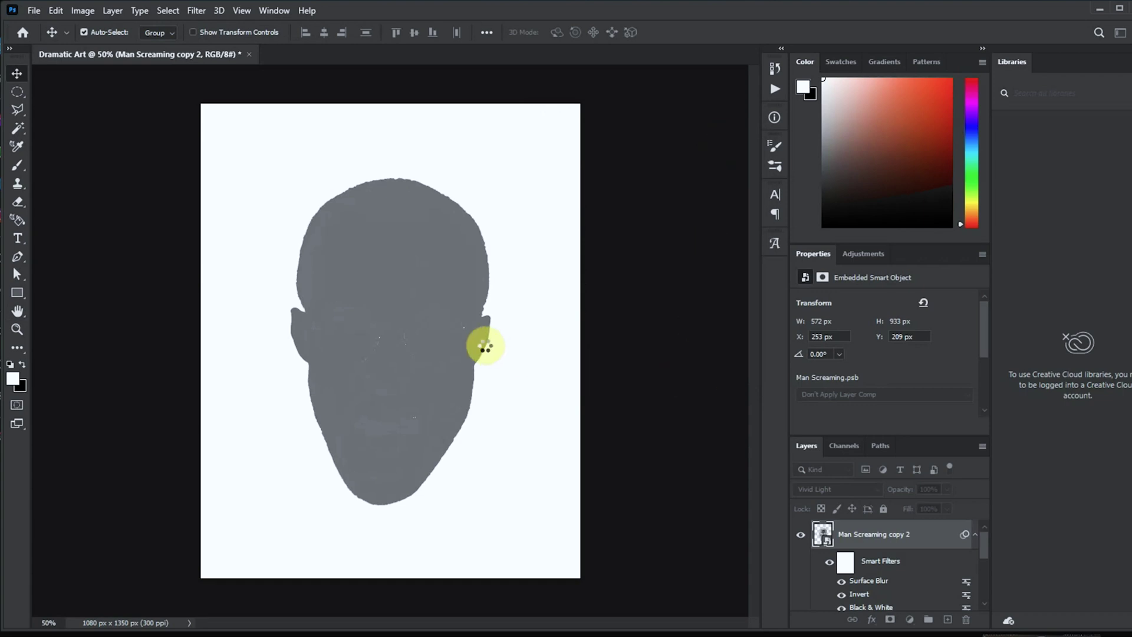
pyautogui.click(475, 384)
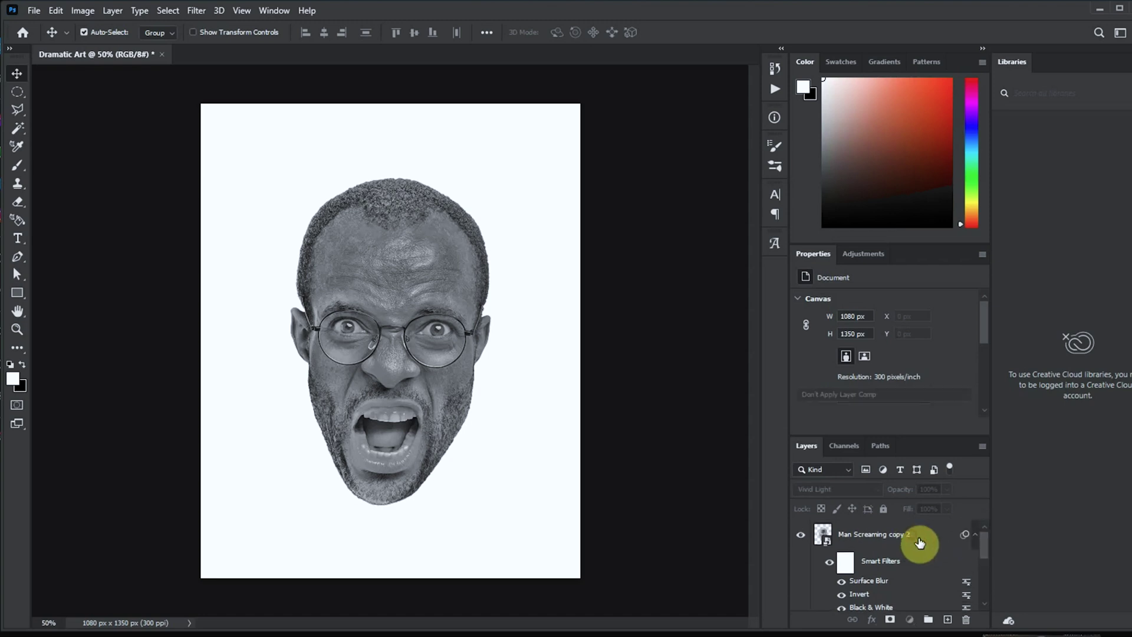
# Step: Merge the two black-and-white face copies into one layer and set its blend mode to Overlay
pyautogui.click(918, 541)
pyautogui.scroll(-2, 988, 565)
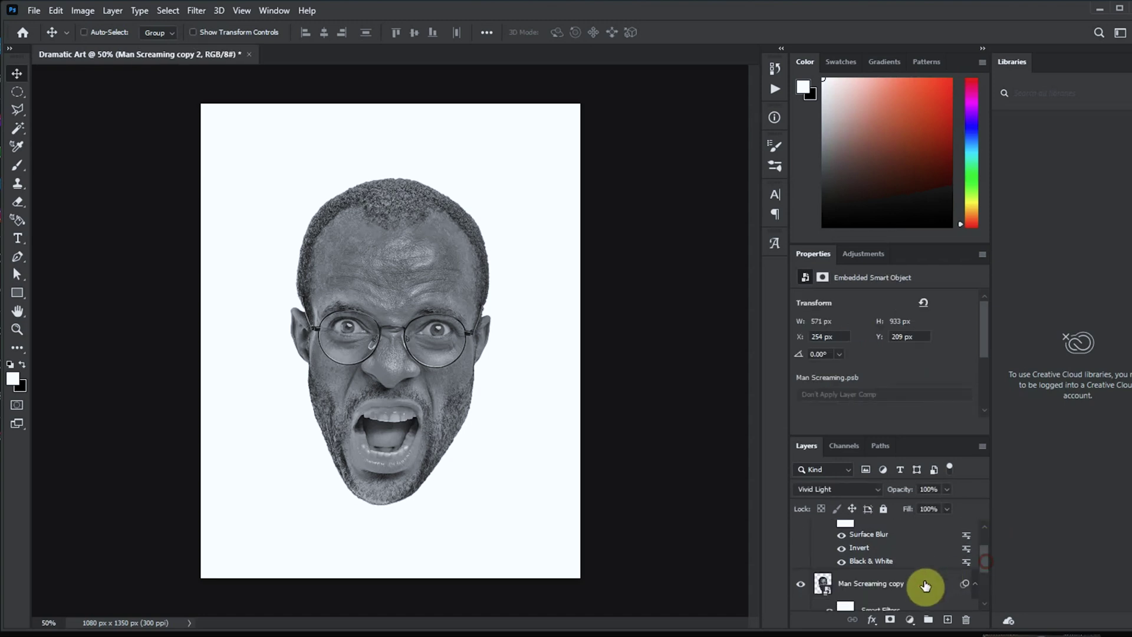
pyautogui.keyDown('ctrl'); pyautogui.click(926, 585); pyautogui.keyUp('ctrl')
pyautogui.rightClick(926, 586)
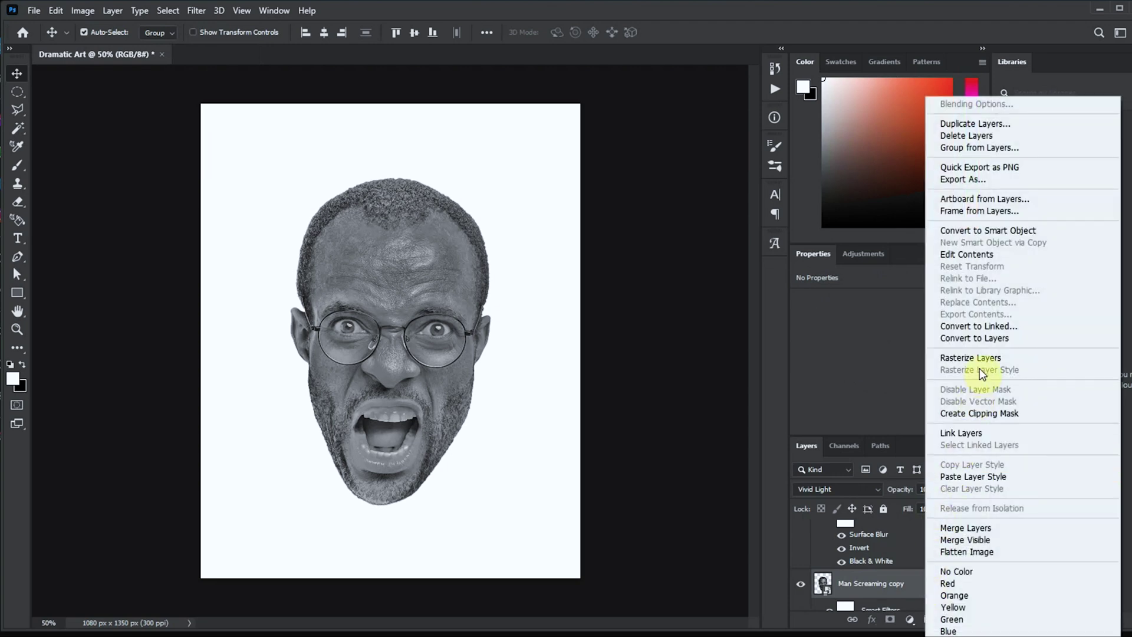
pyautogui.click(973, 528)
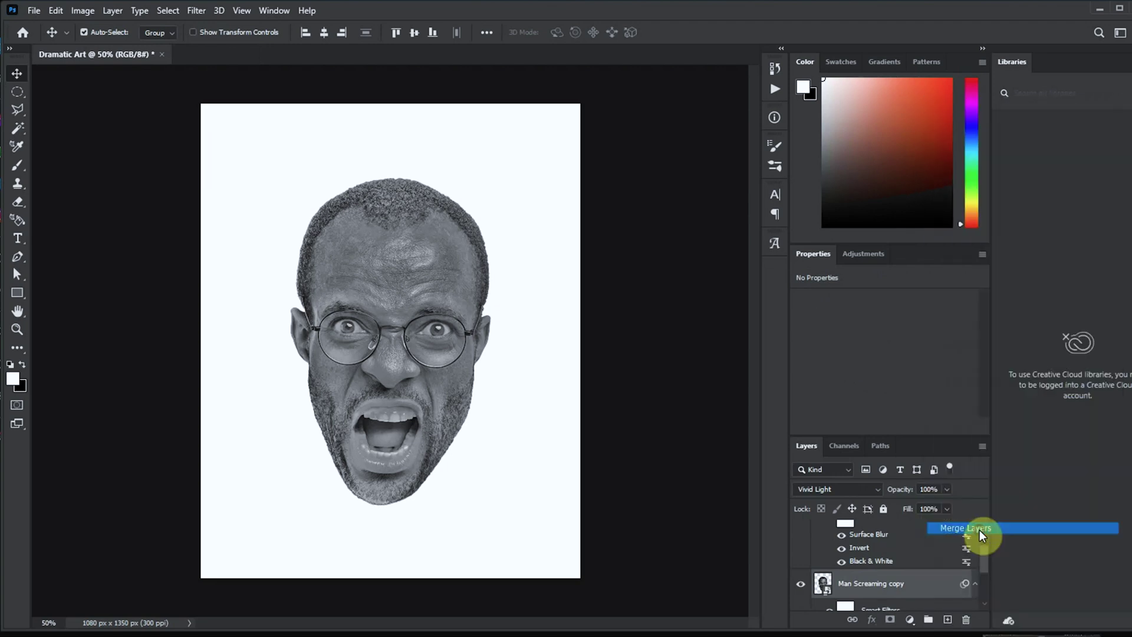
pyautogui.click(859, 490)
pyautogui.click(837, 526)
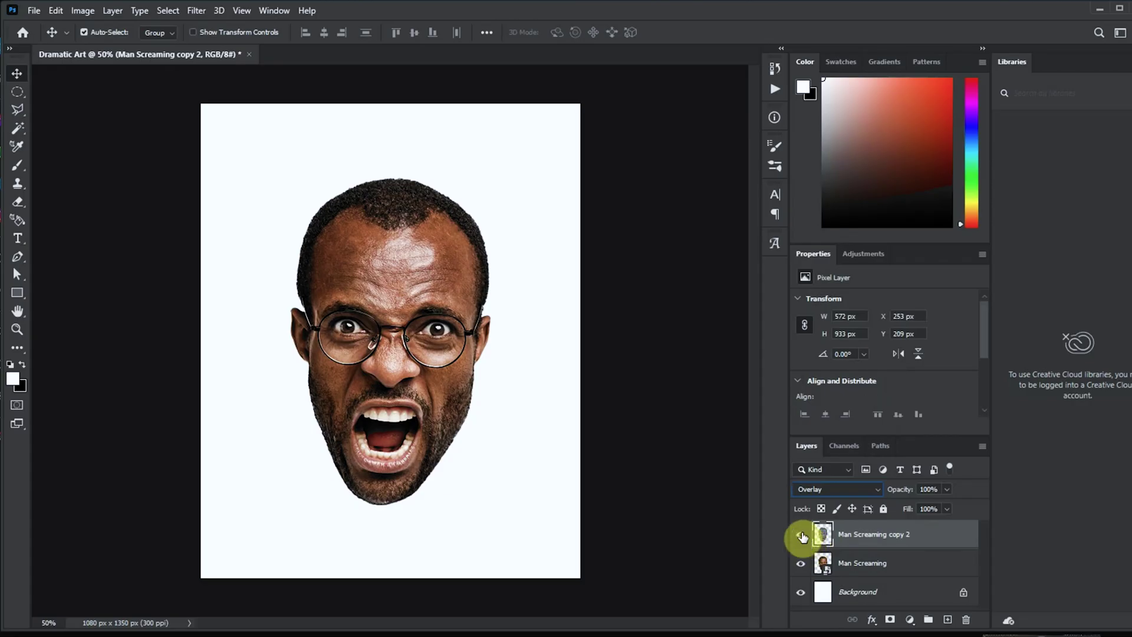
# Step: Hide the merged Overlay layer and duplicate the original Man Screaming layer
pyautogui.click(801, 535)
pyautogui.click(884, 565)
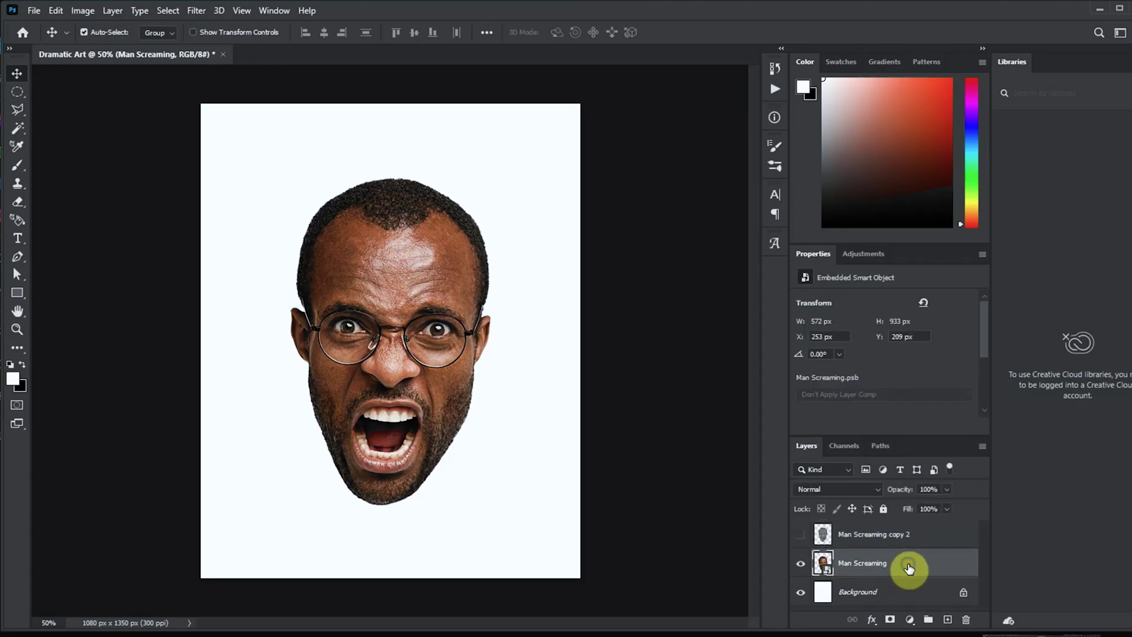
pyautogui.rightClick(909, 568)
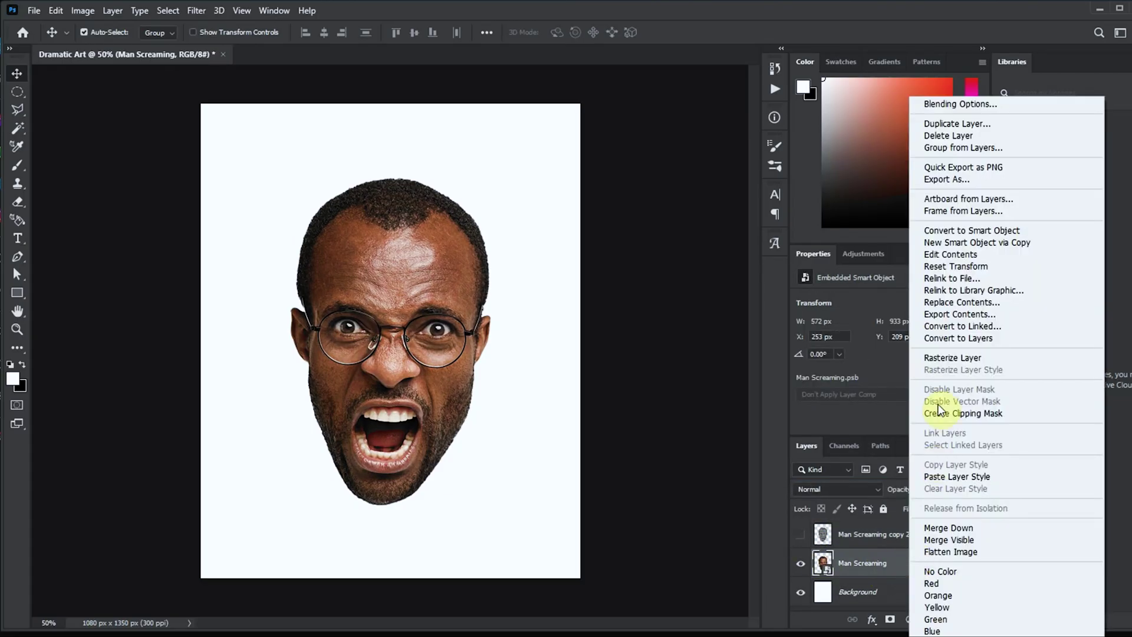
pyautogui.click(957, 124)
pyautogui.click(766, 185)
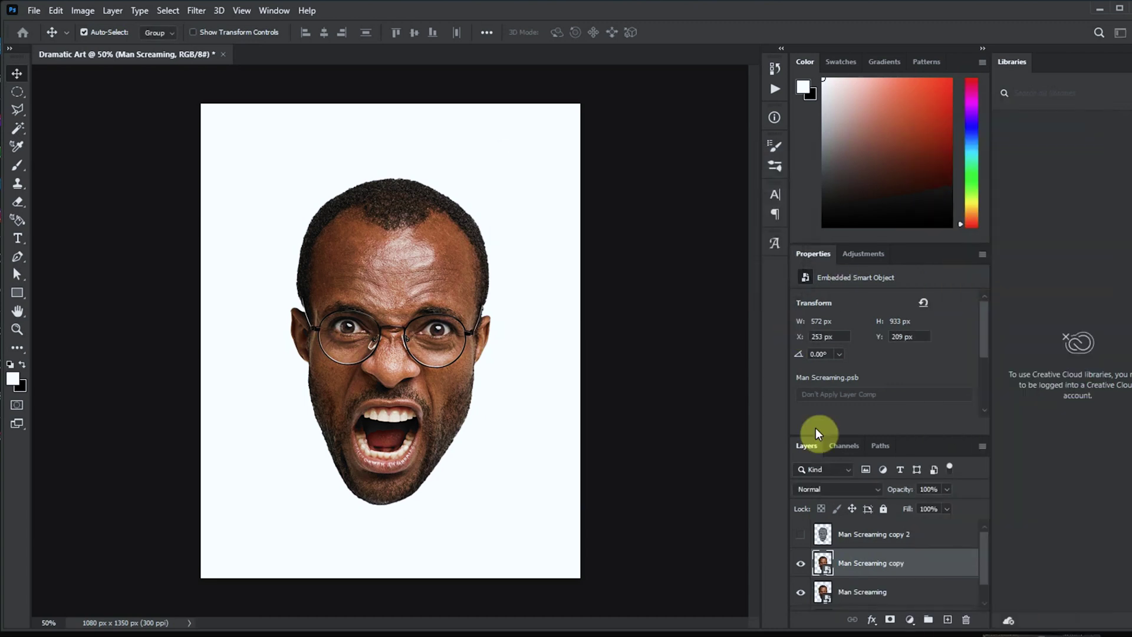
# Step: Apply a Black & White adjustment with the Default preset to the Man Screaming copy layer
pyautogui.click(82, 10)
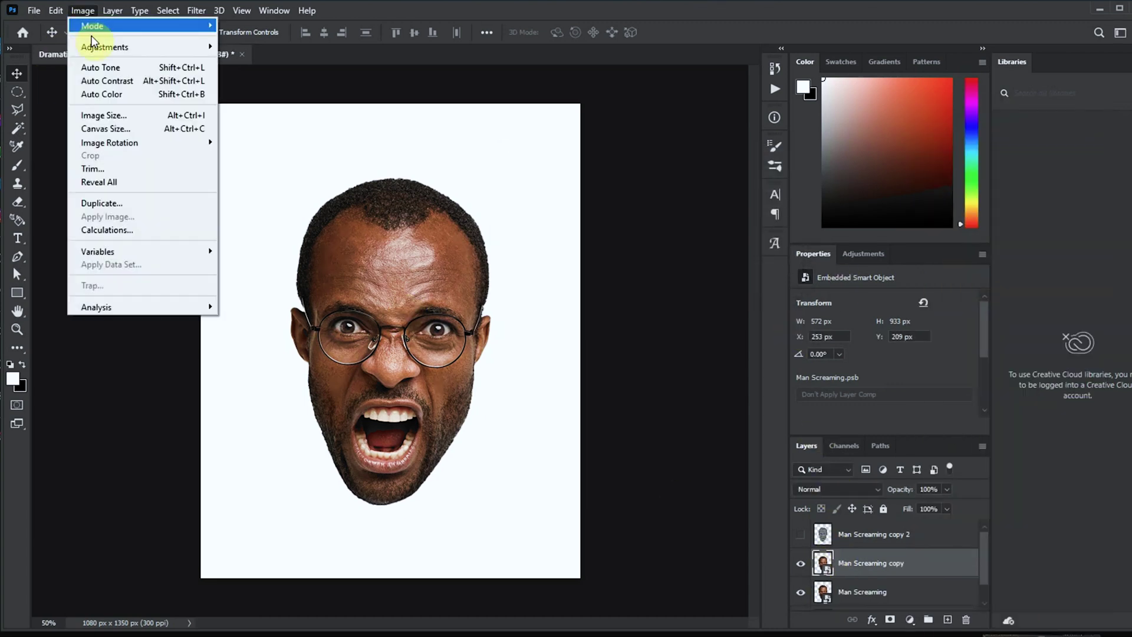
pyautogui.moveTo(101, 46)
pyautogui.click(253, 148)
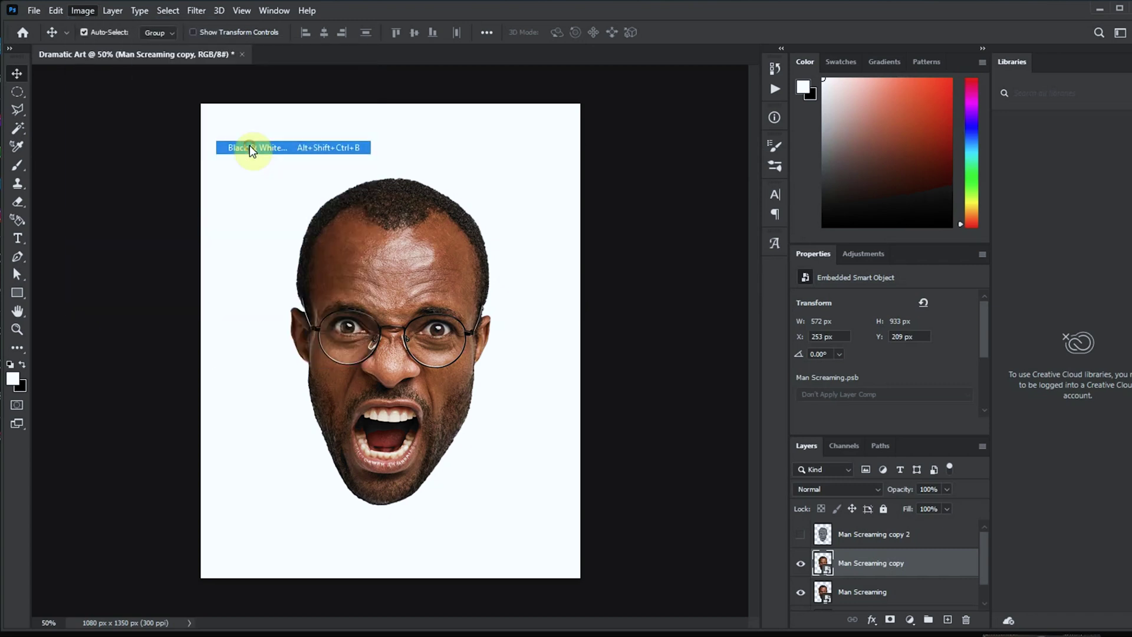
pyautogui.click(966, 101)
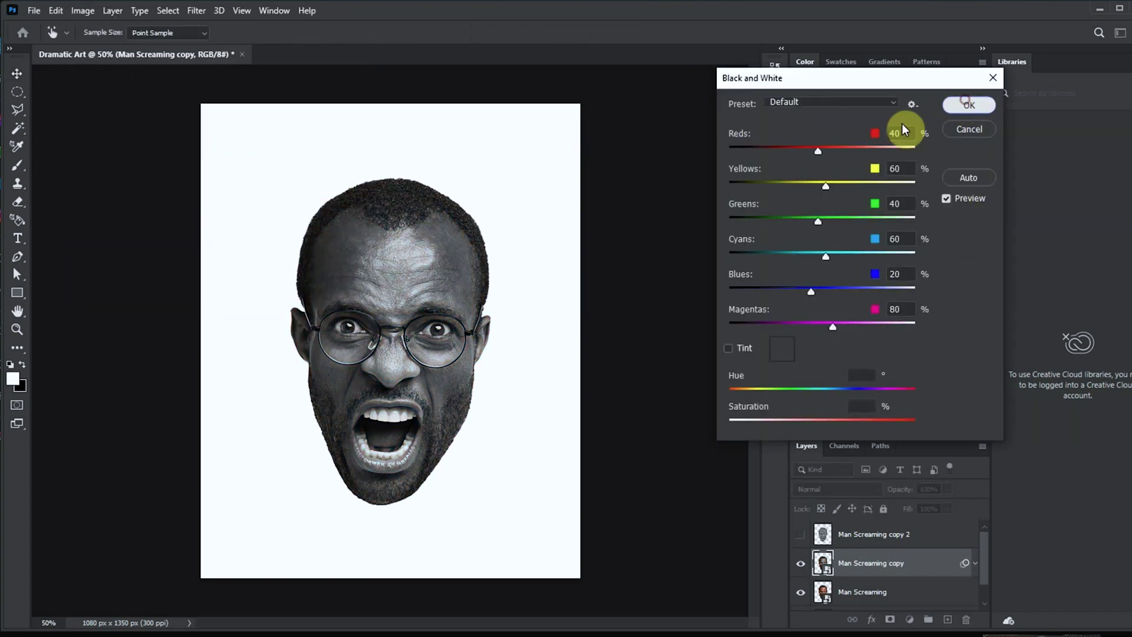
pyautogui.press('Return')
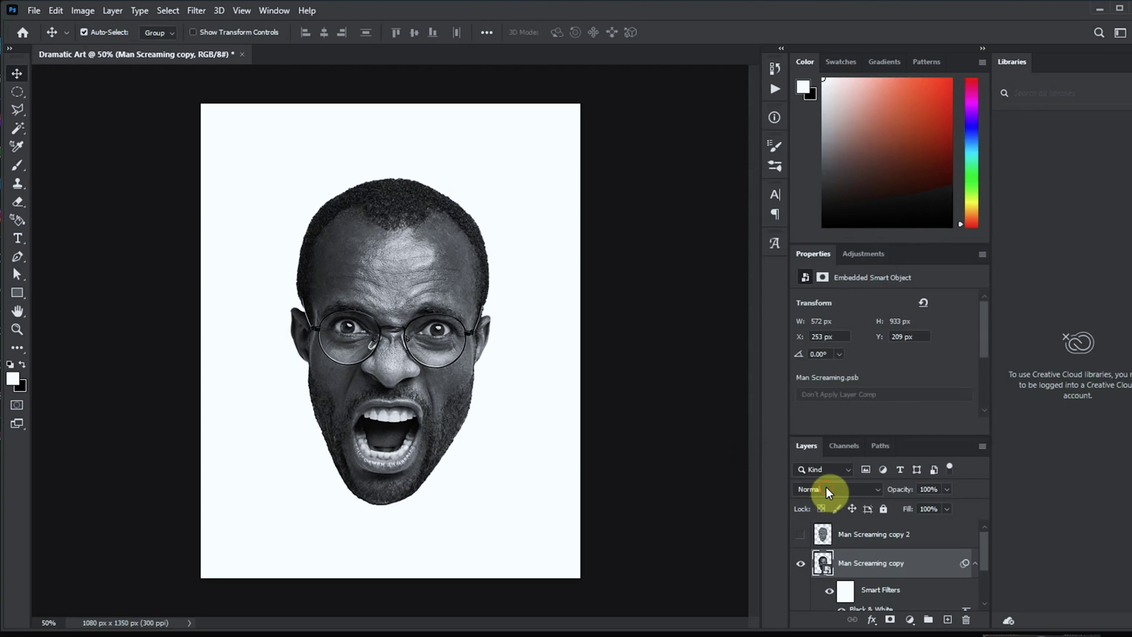
# Step: Set the Man Screaming copy layer's blend mode to Multiply and show the hidden Man Screaming copy 2 layer
pyautogui.click(829, 490)
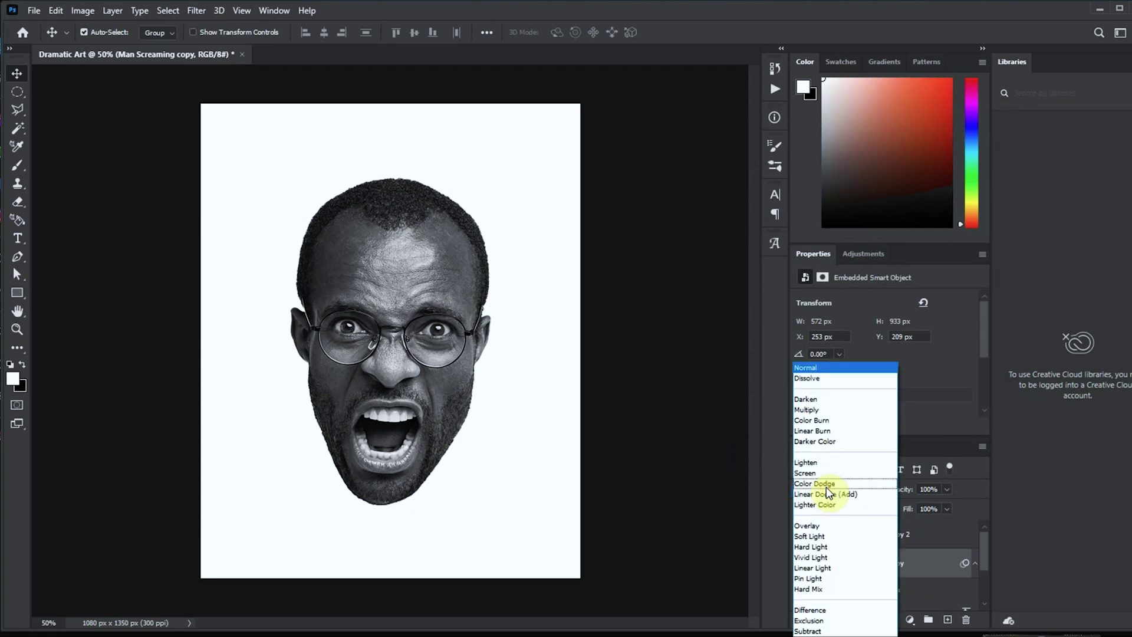
pyautogui.click(815, 412)
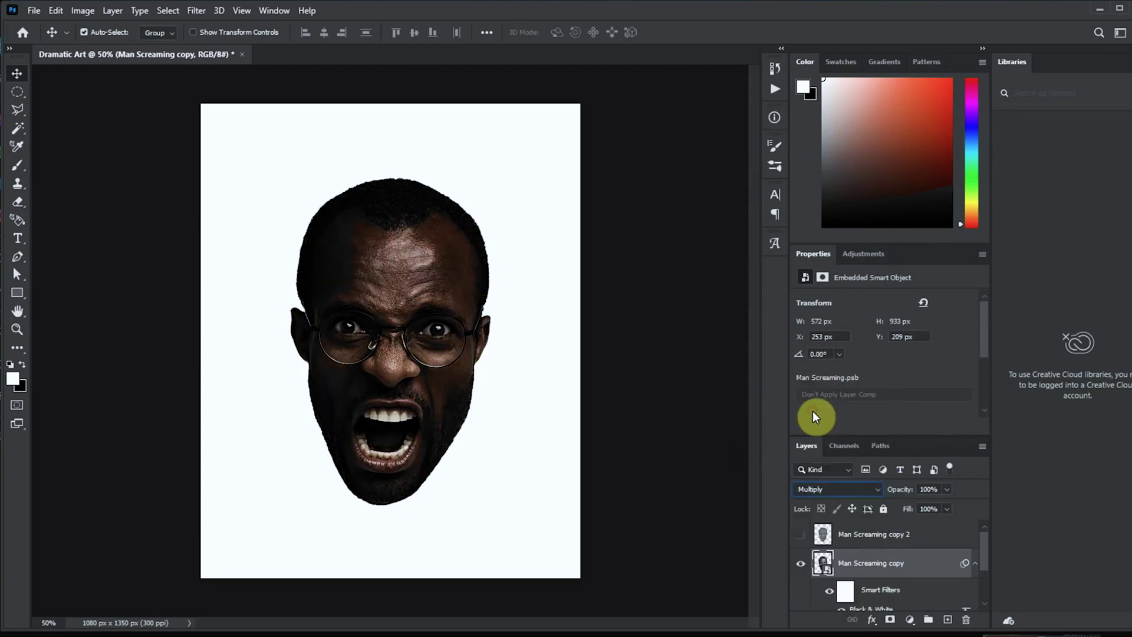
pyautogui.click(800, 534)
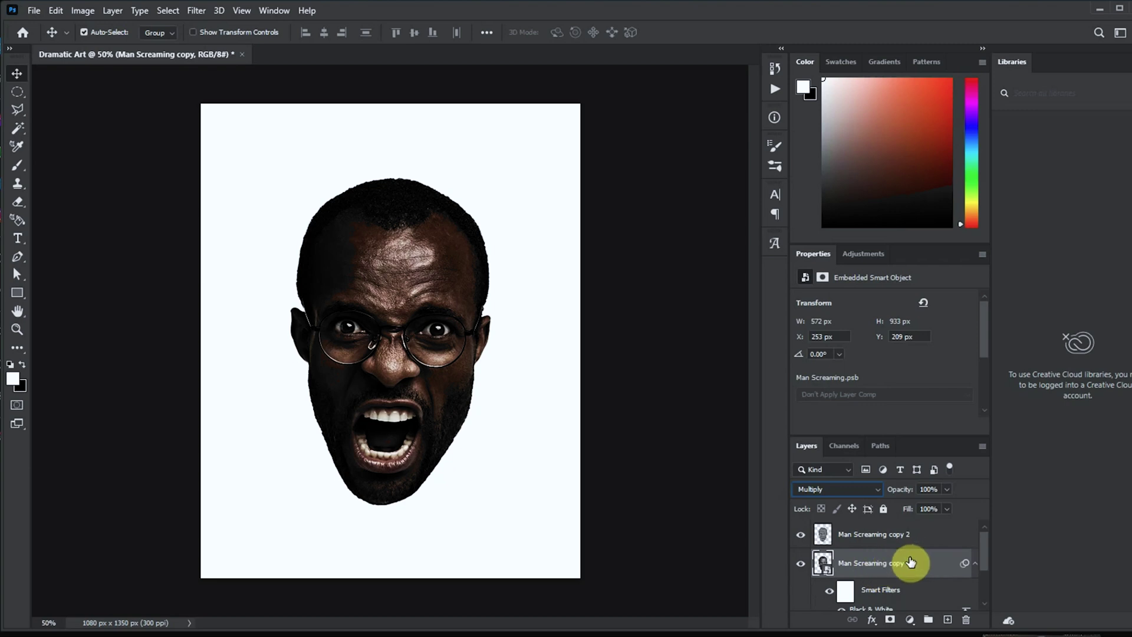
# Step: Apply Shadows/Highlights to the Man Screaming copy layer with shadow amount 65%, shadow tone 60% and midtone 13
pyautogui.click(84, 11)
pyautogui.moveTo(105, 46)
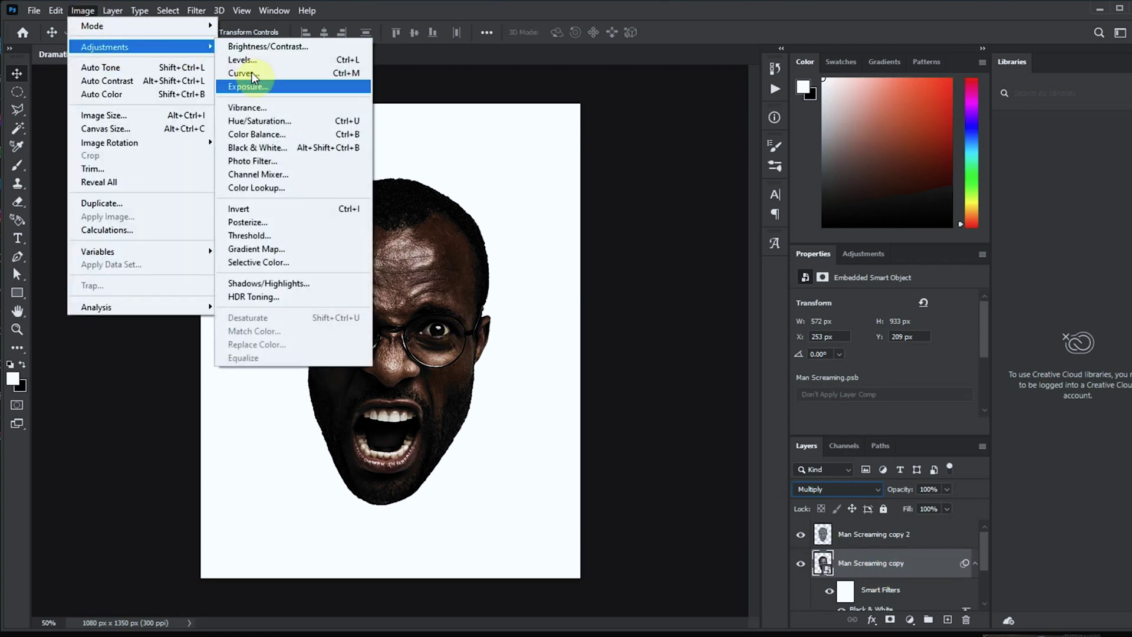
pyautogui.click(265, 282)
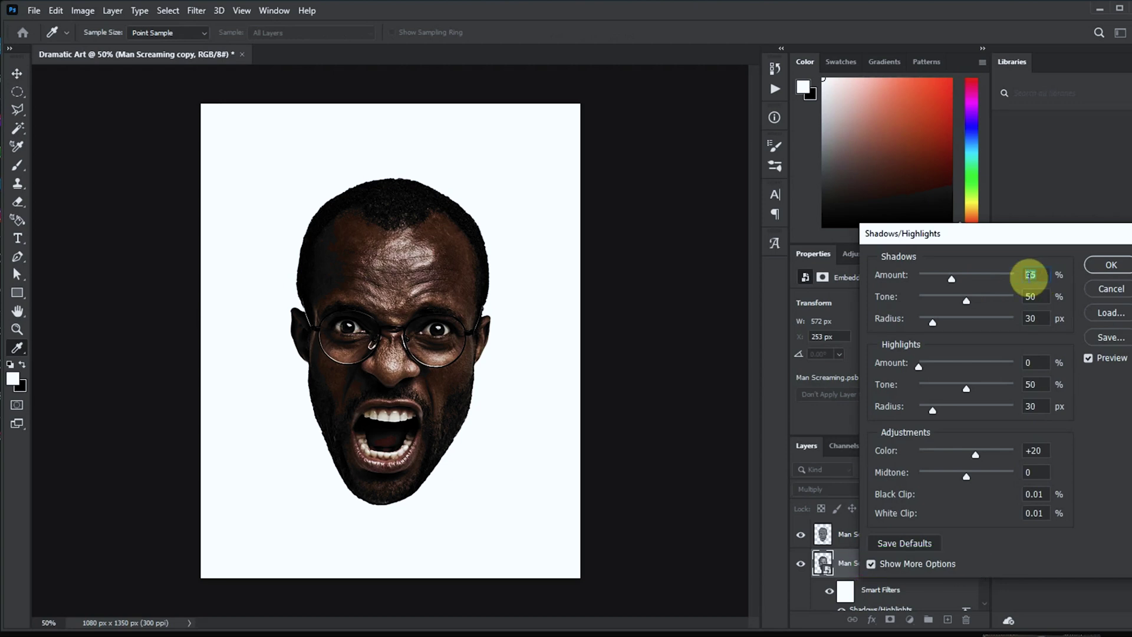
pyautogui.write('55')
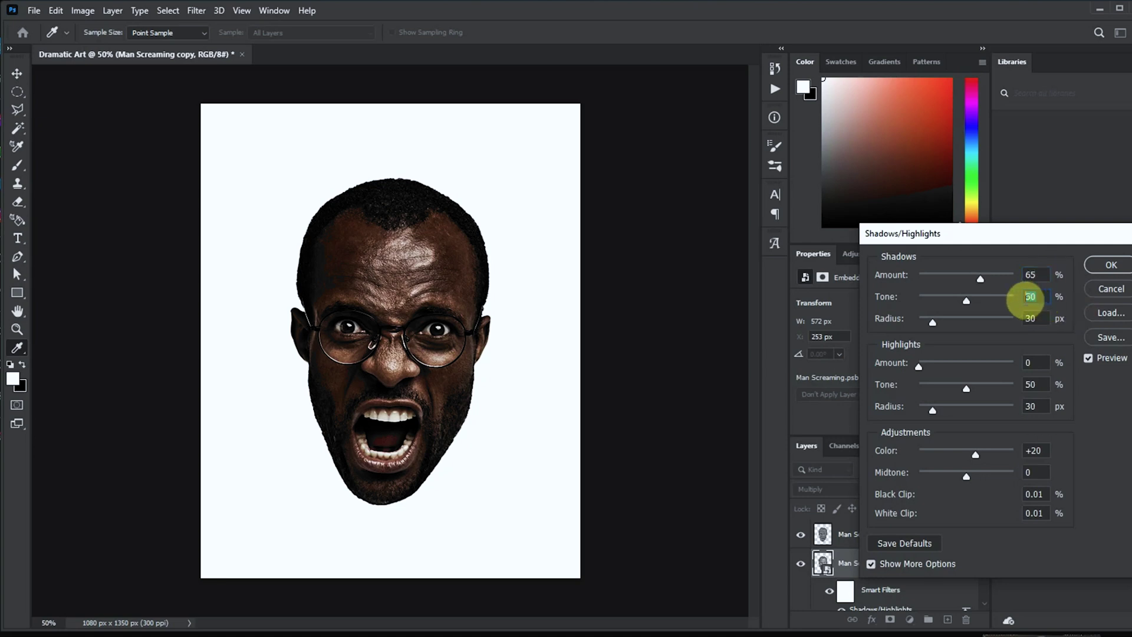
pyautogui.write('60')
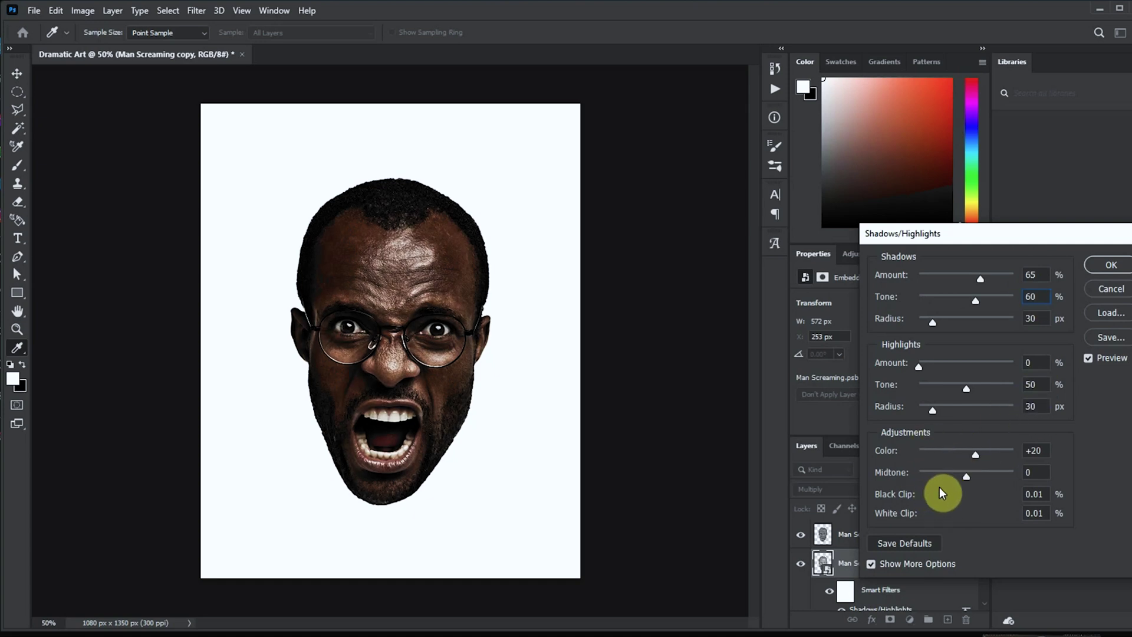
pyautogui.doubleClick(1039, 472)
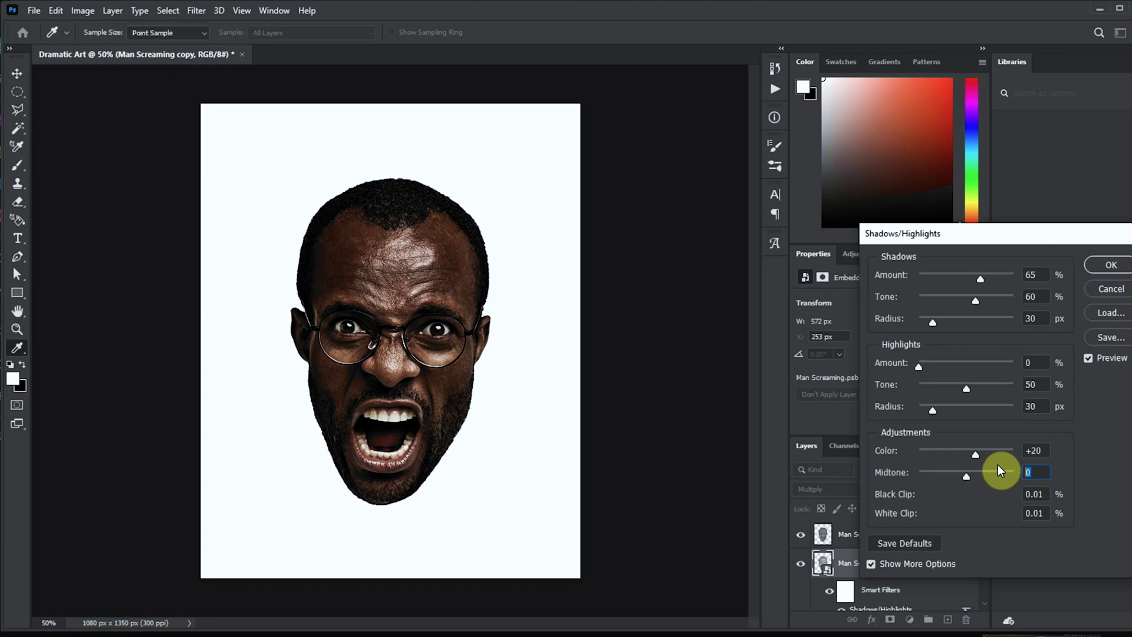
pyautogui.write('13')
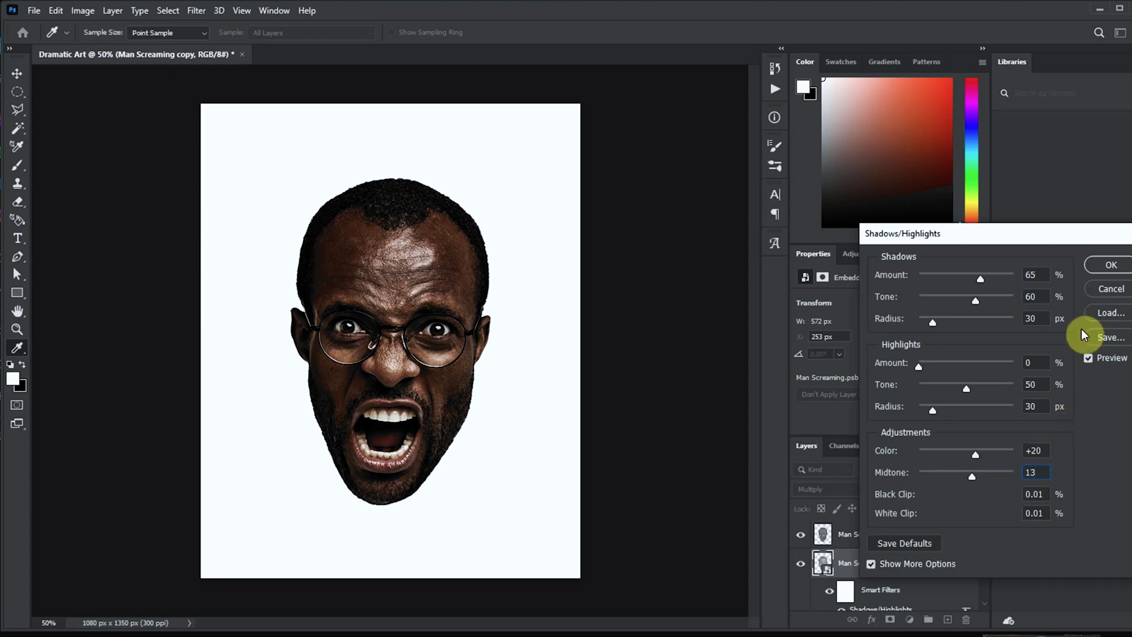
pyautogui.click(1111, 265)
pyautogui.press('v')
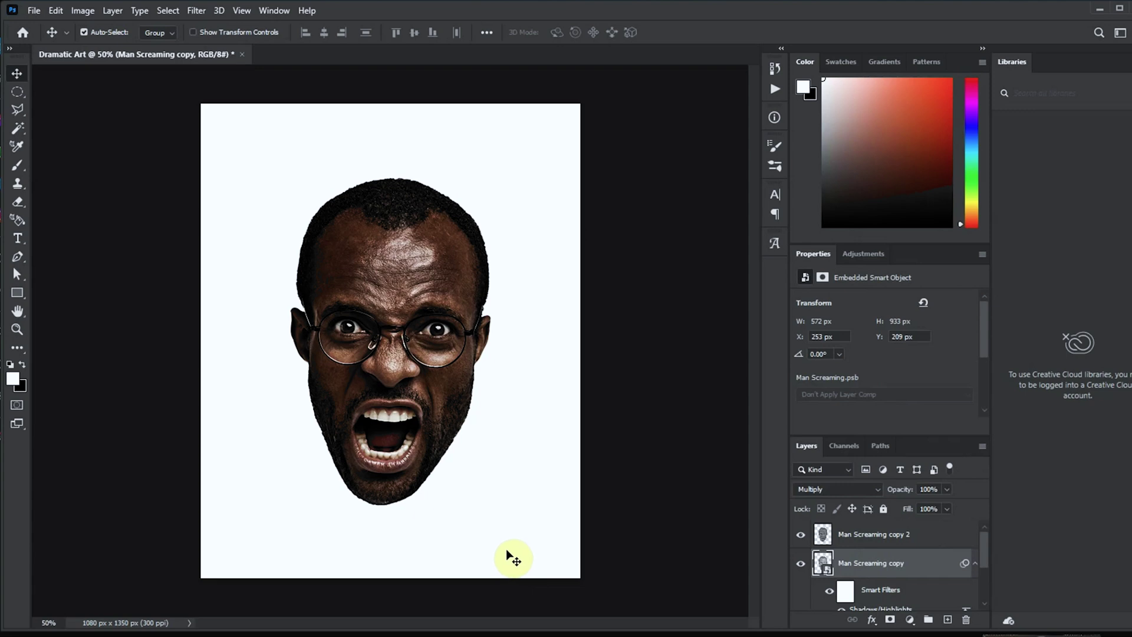
# Step: Put the three Man Screaming layers into a group named Head and add an empty layer above it
pyautogui.hotkey('ctrl', '+')
pyautogui.hotkey('ctrl', '+')
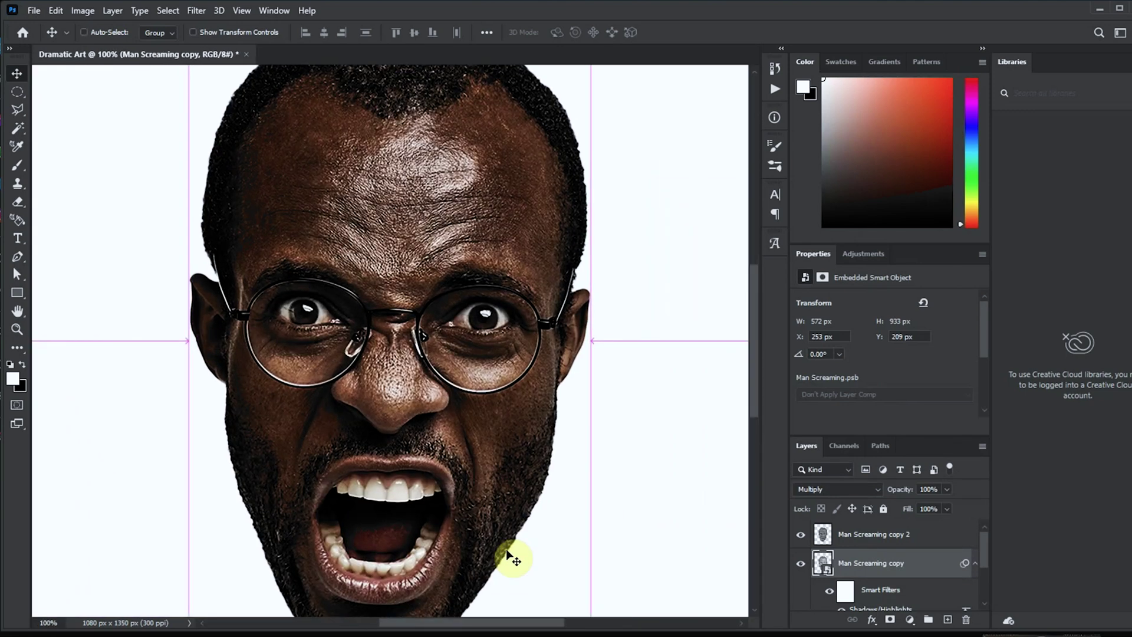
pyautogui.hotkey('ctrl', '+')
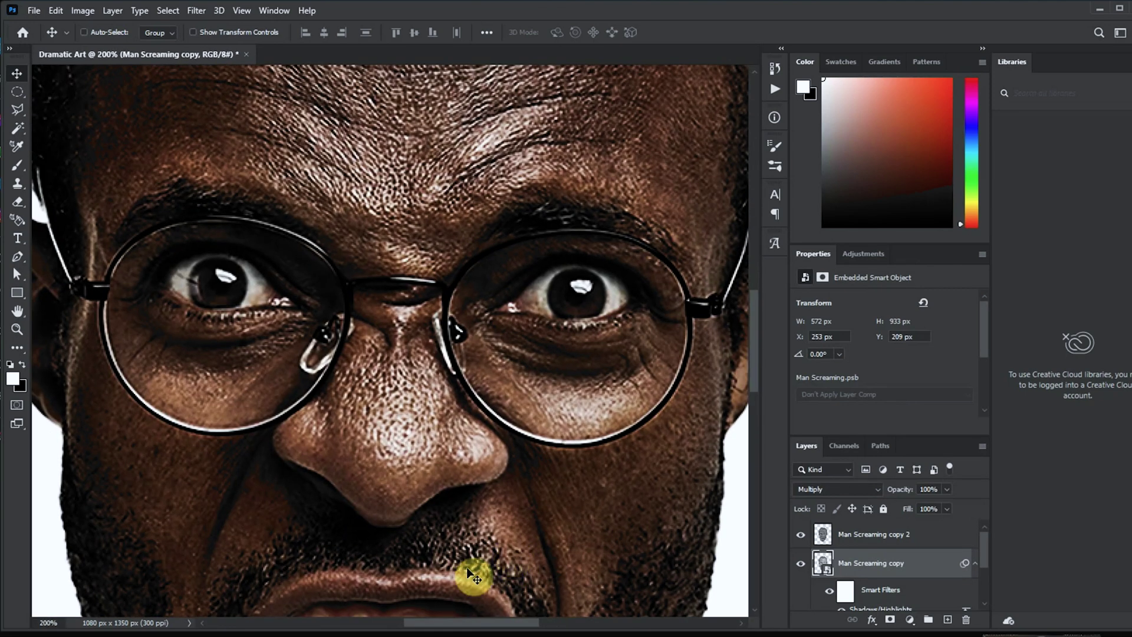
pyautogui.hotkey('ctrl', '-')
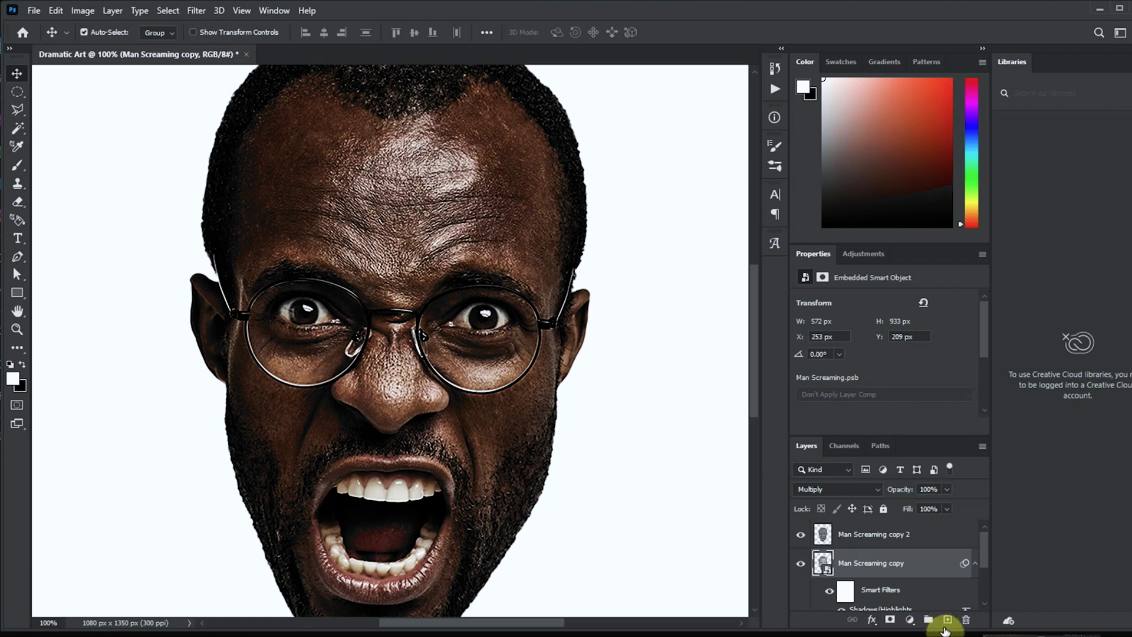
pyautogui.click(925, 532)
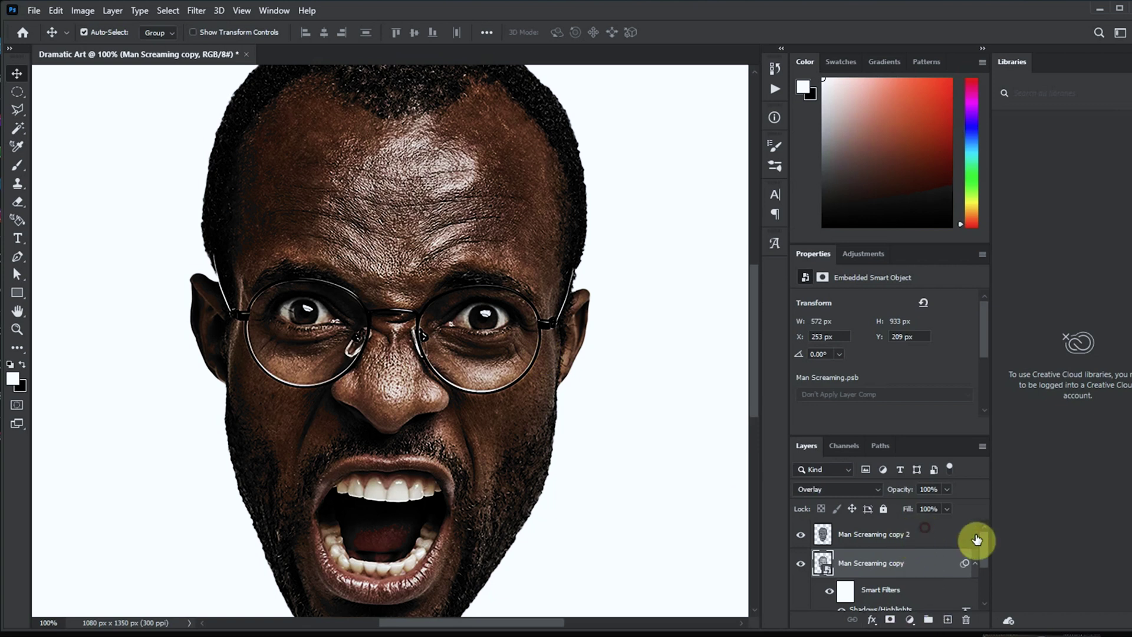
pyautogui.moveTo(988, 550); pyautogui.dragTo(987, 565)
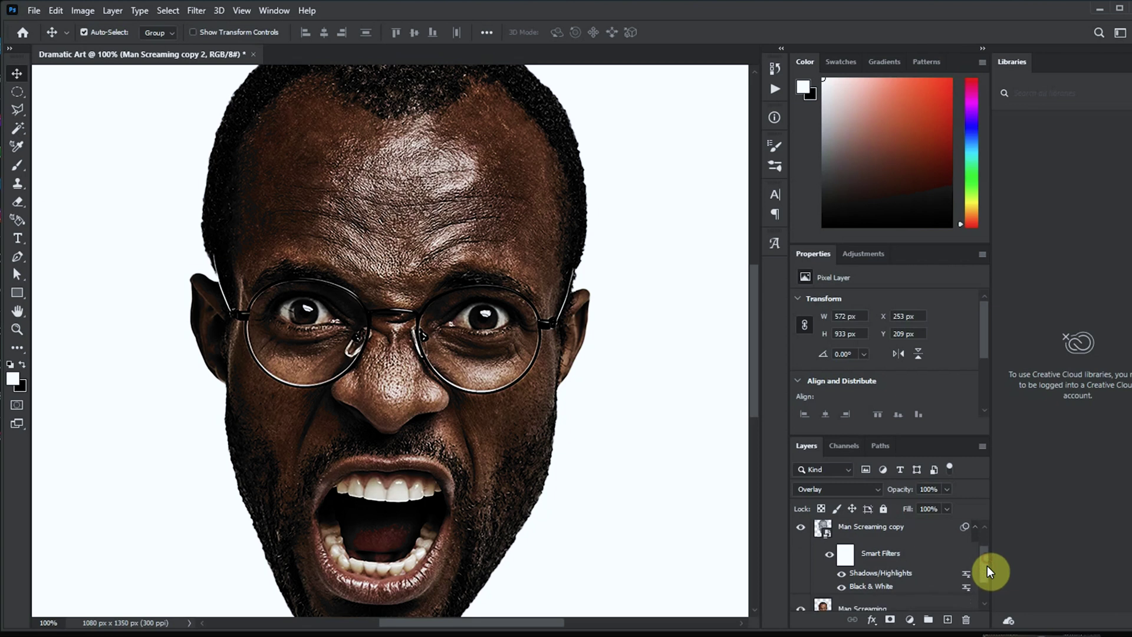
pyautogui.keyDown('shift'); pyautogui.click(909, 606); pyautogui.keyUp('shift')
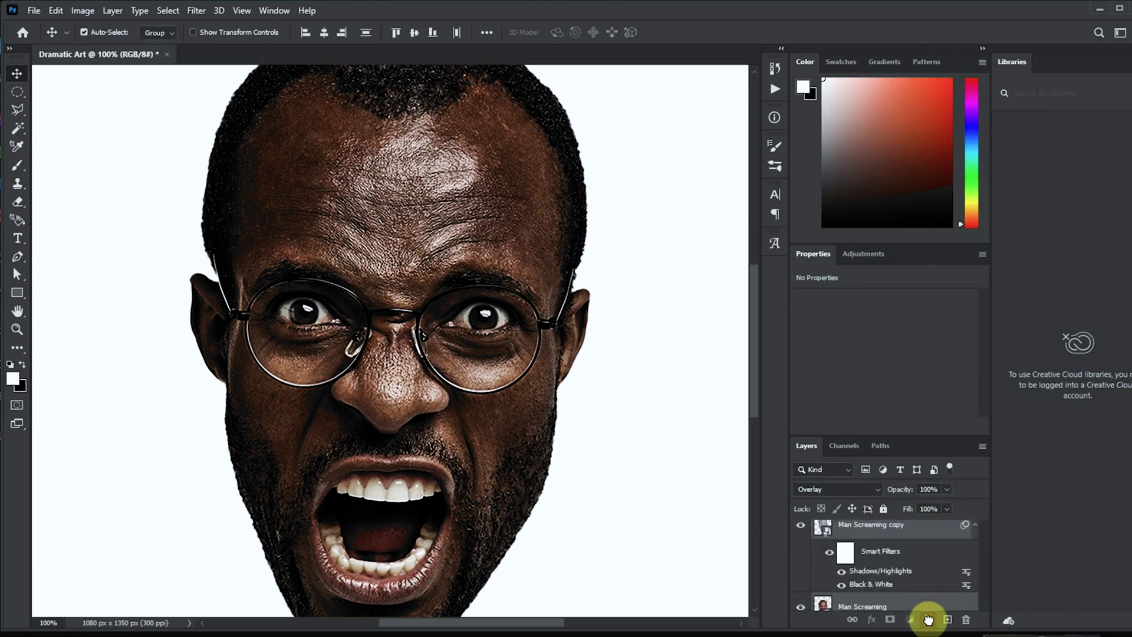
pyautogui.click(928, 618)
pyautogui.click(947, 619)
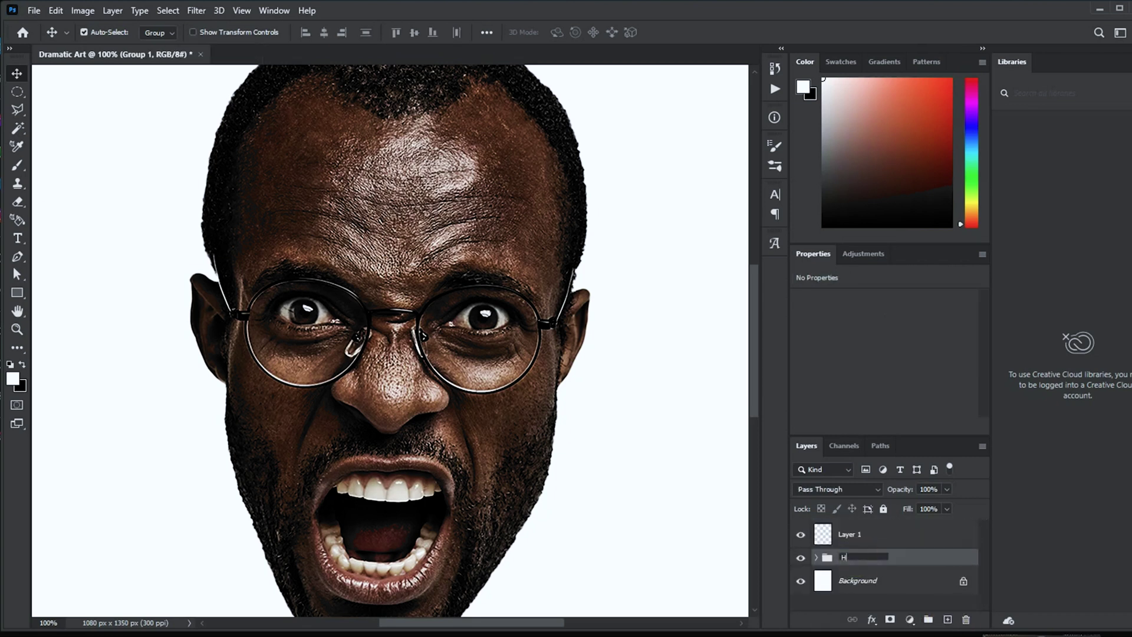
pyautogui.doubleClick(854, 558)
pyautogui.write('Head')
pyautogui.press('Return')
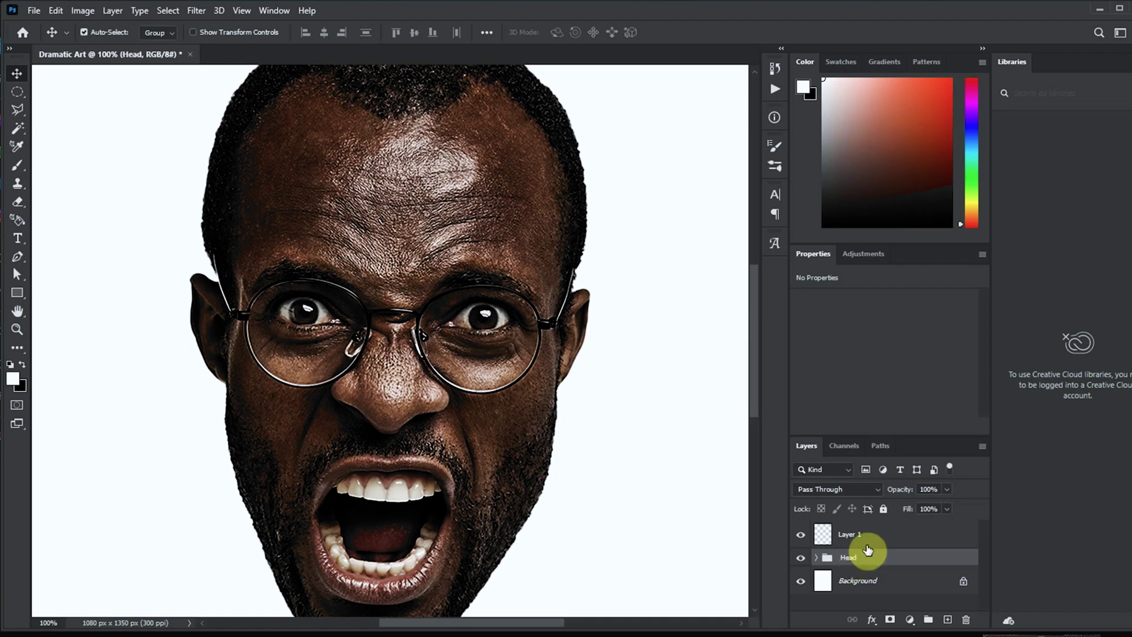
# Step: Paint white over both eyes on the new empty layer with a soft brush, enlarging it to 15 px
pyautogui.click(878, 538)
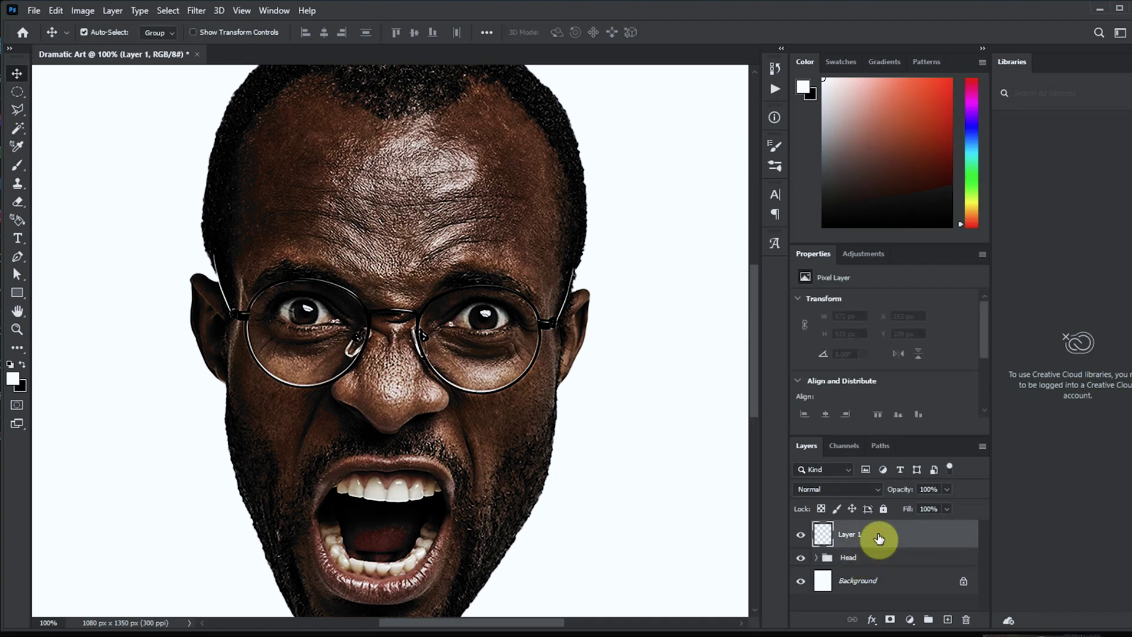
pyautogui.click(17, 167)
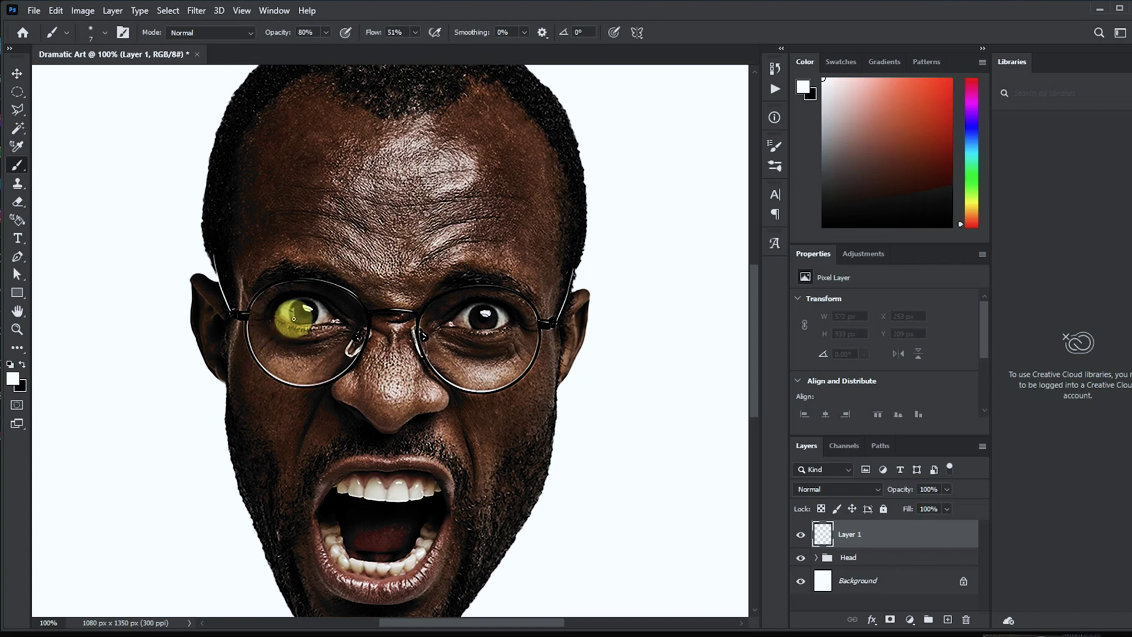
pyautogui.moveTo(294, 308); pyautogui.dragTo(297, 323)
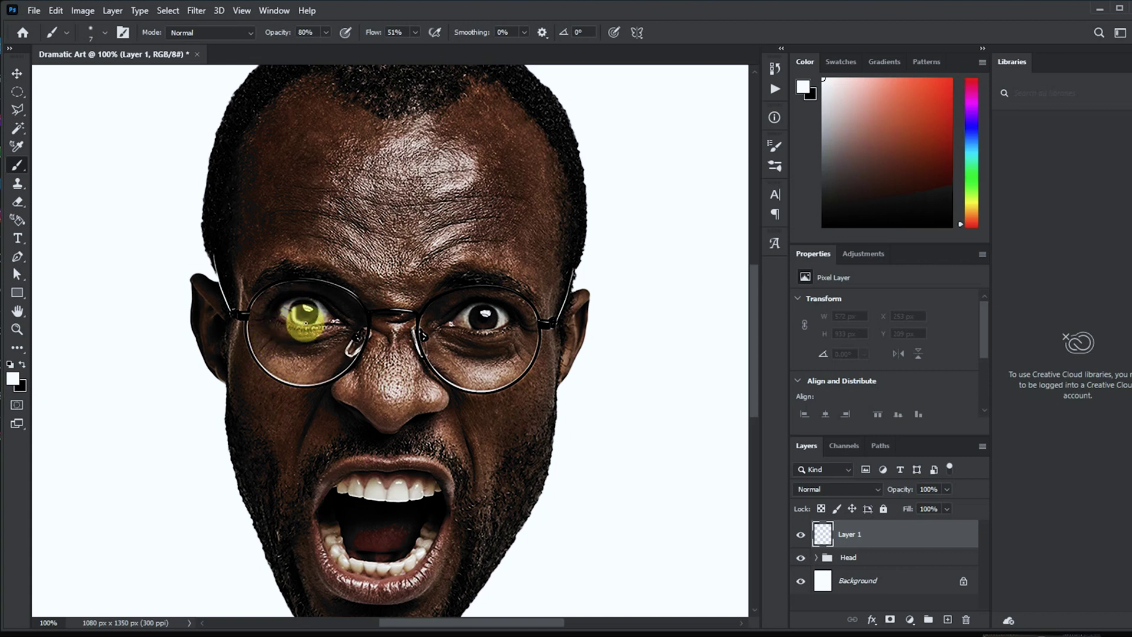
pyautogui.rightClick(313, 319)
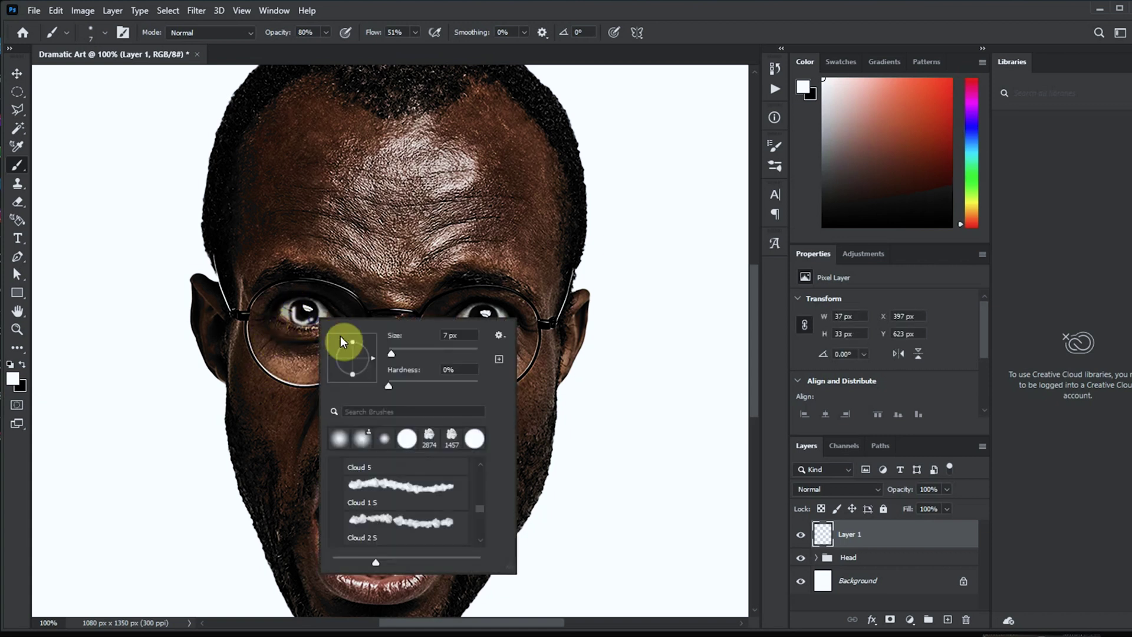
pyautogui.click(398, 353)
pyautogui.moveTo(398, 352); pyautogui.dragTo(392, 352)
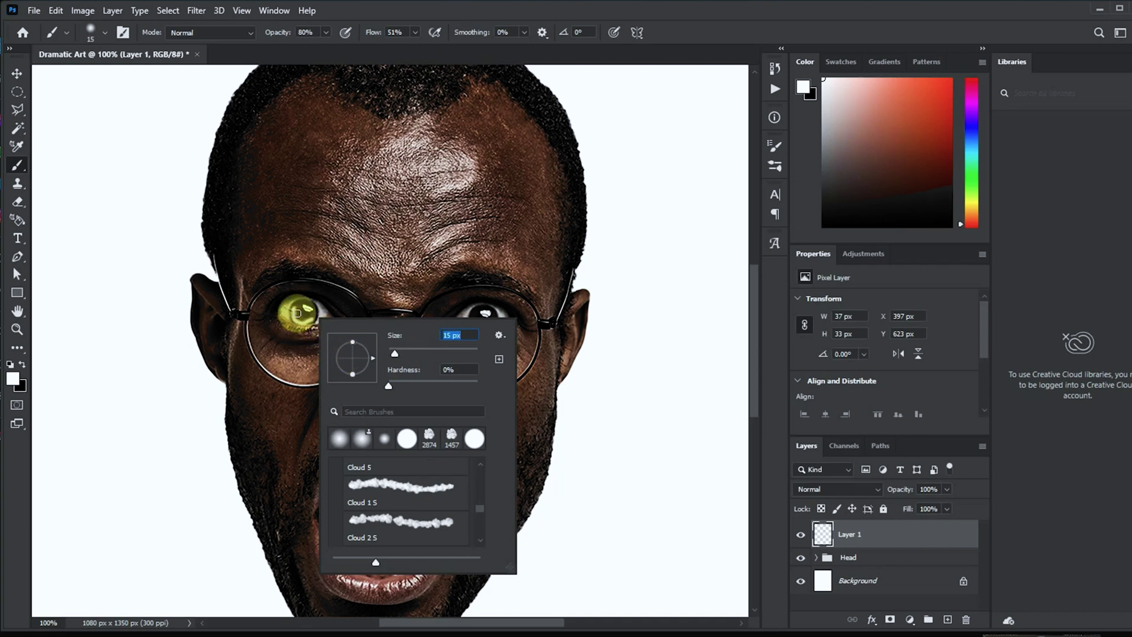
pyautogui.click(305, 319)
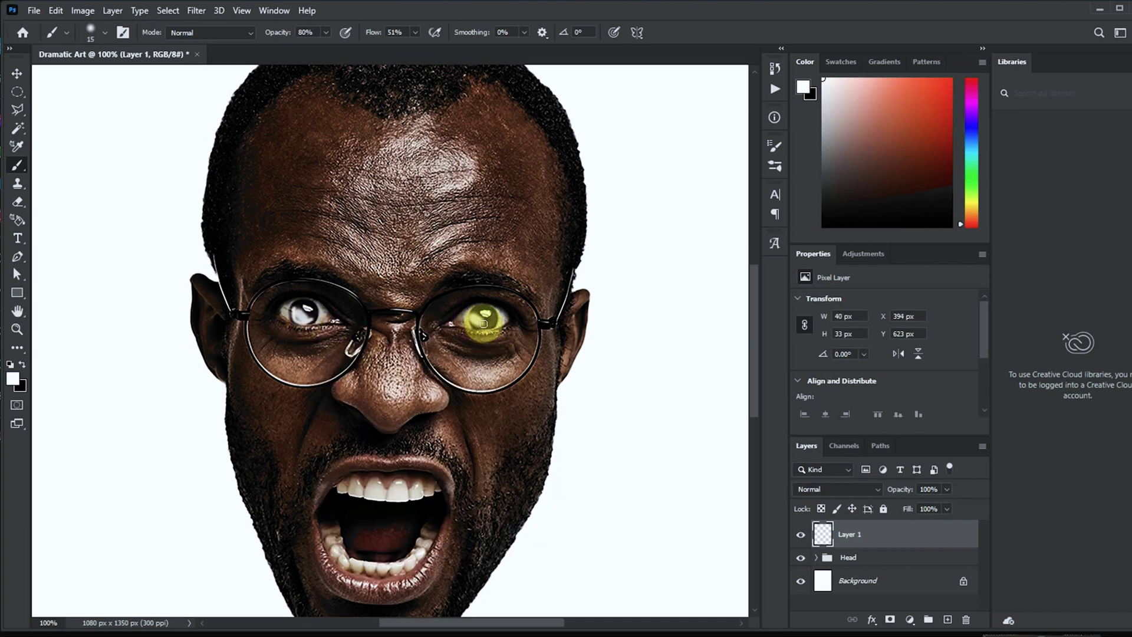
pyautogui.click(492, 320)
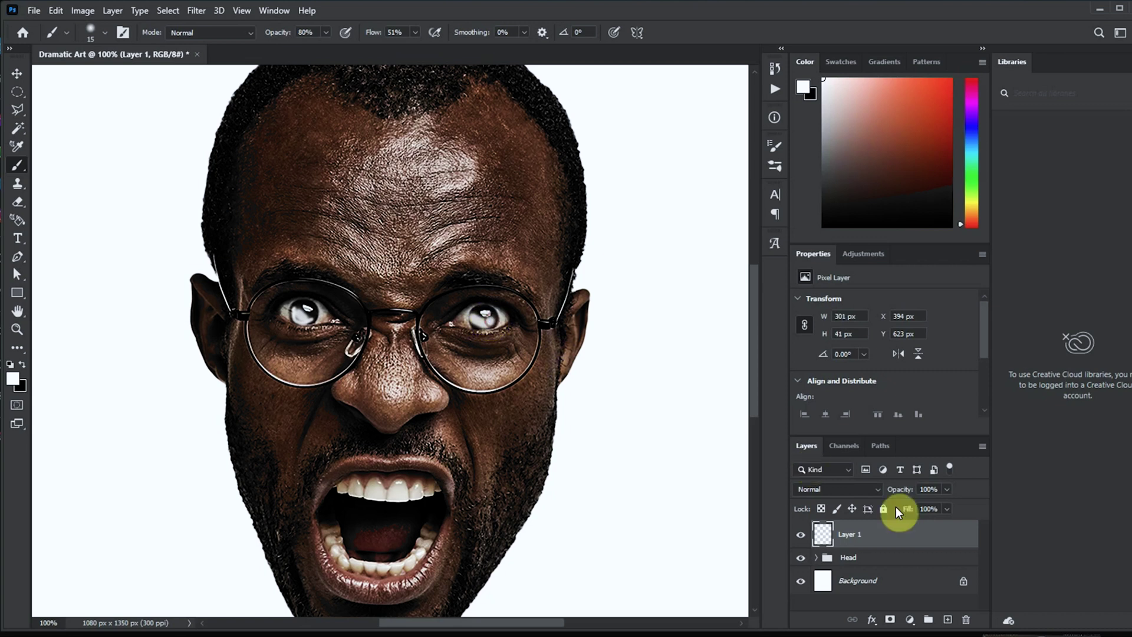
# Step: Rename the painted eye layer Brush Eye, set its blend mode to Overlay and compare the eyes with and without it
pyautogui.doubleClick(855, 534)
pyautogui.write('Brush')
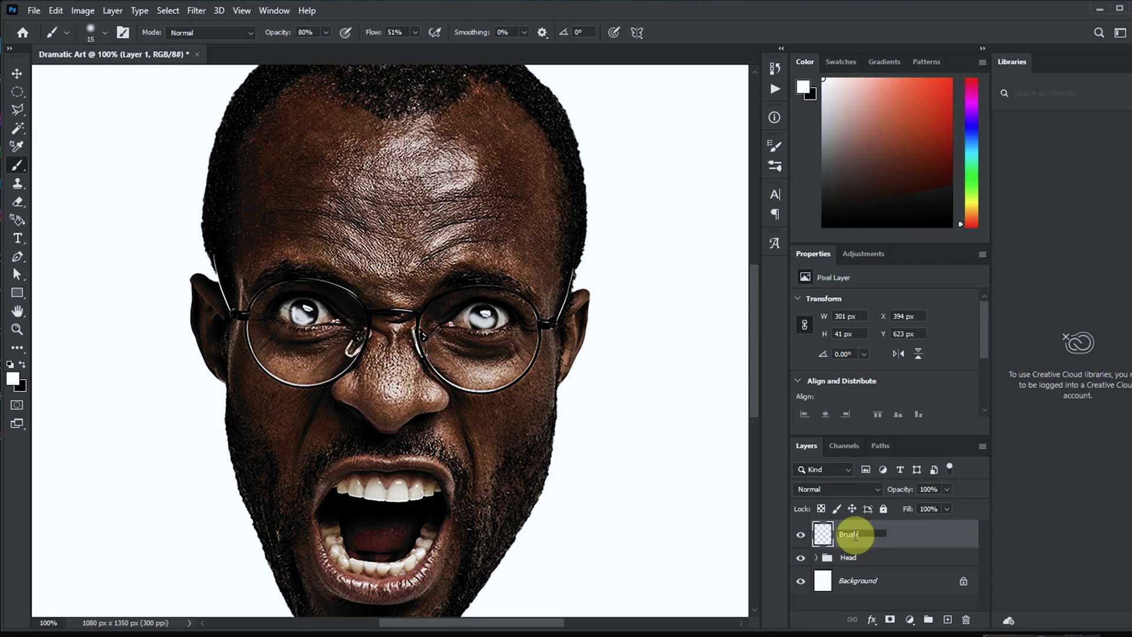
pyautogui.write(' Eye')
pyautogui.press('Return')
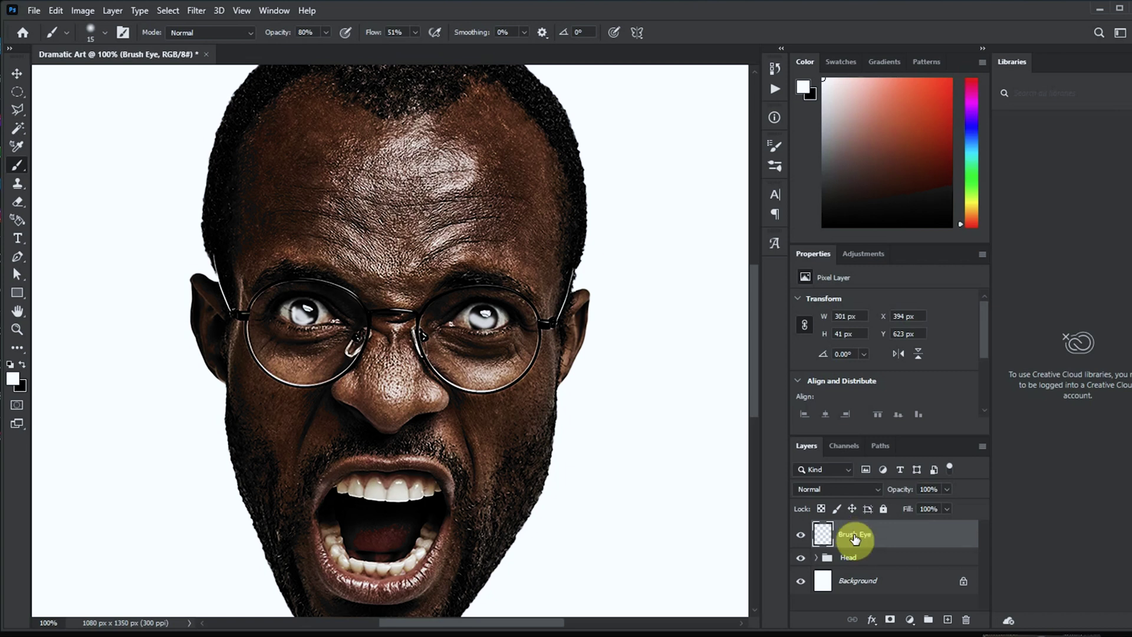
pyautogui.click(840, 489)
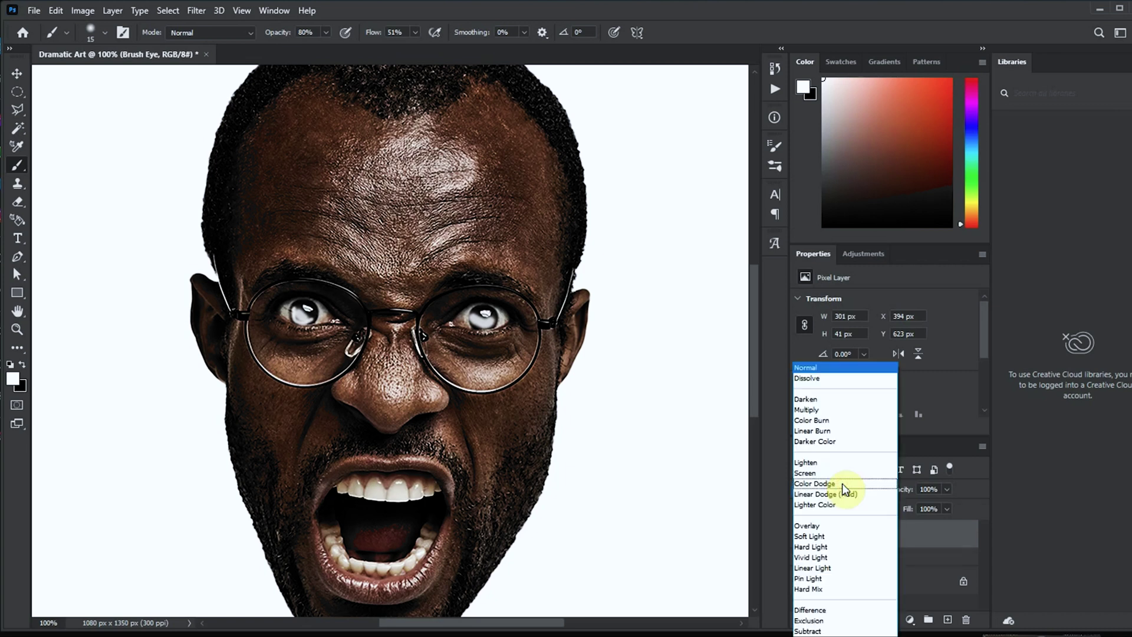
pyautogui.click(816, 527)
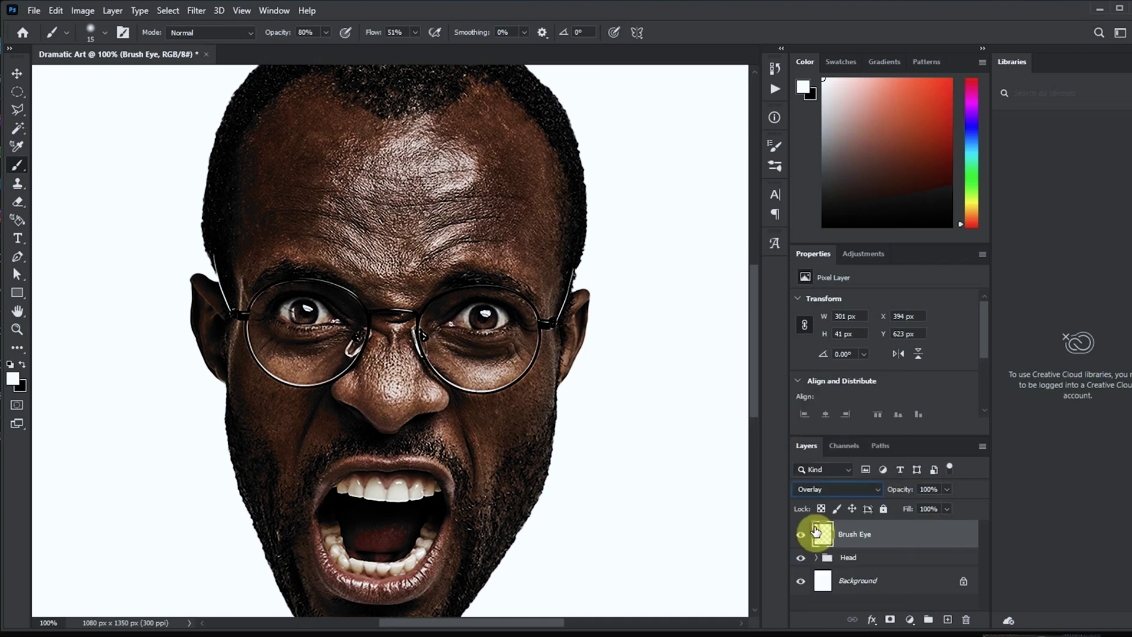
pyautogui.click(801, 535)
pyautogui.click(802, 536)
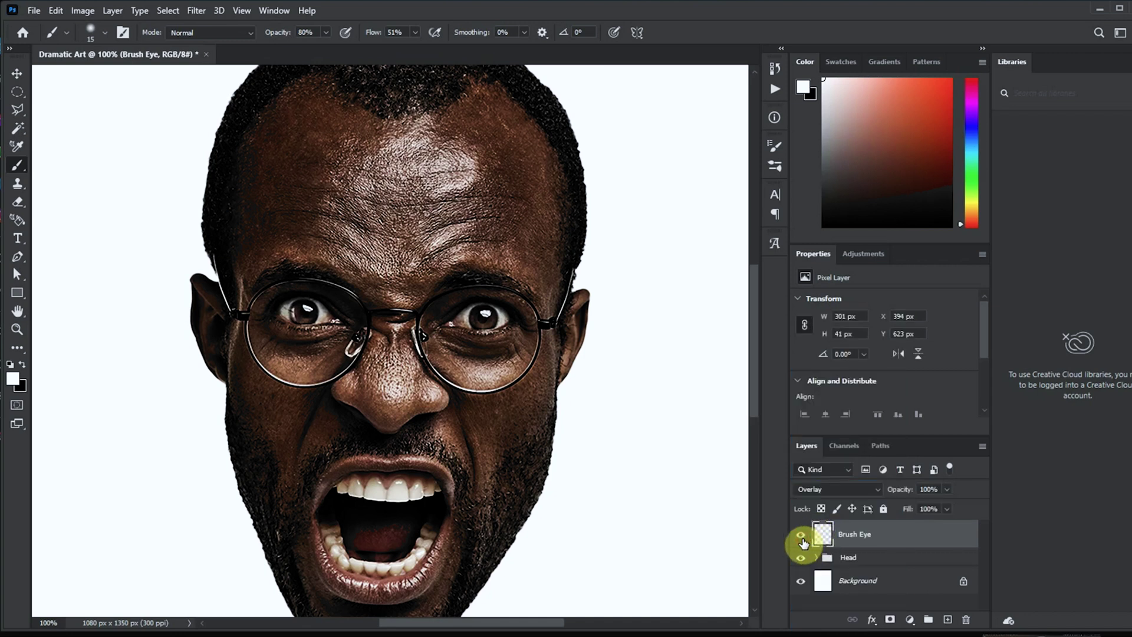
pyautogui.hotkey('ctrl', '-')
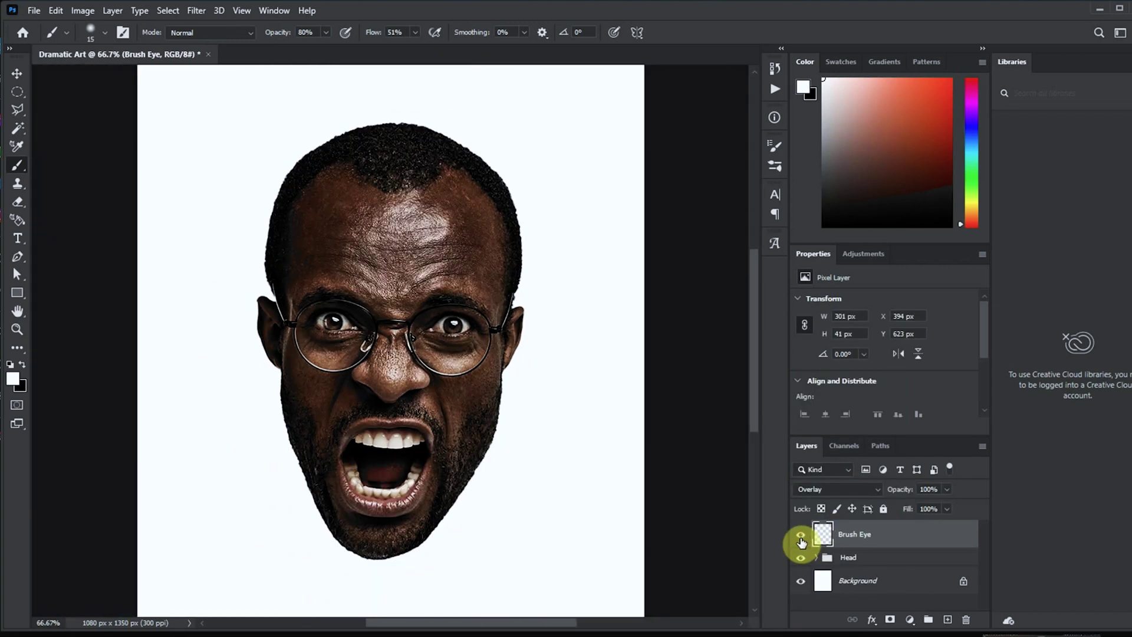
# Step: Move the Brush Eye layer into the Head group
pyautogui.hotkey('ctrl', '-')
pyautogui.hotkey('ctrl', '+')
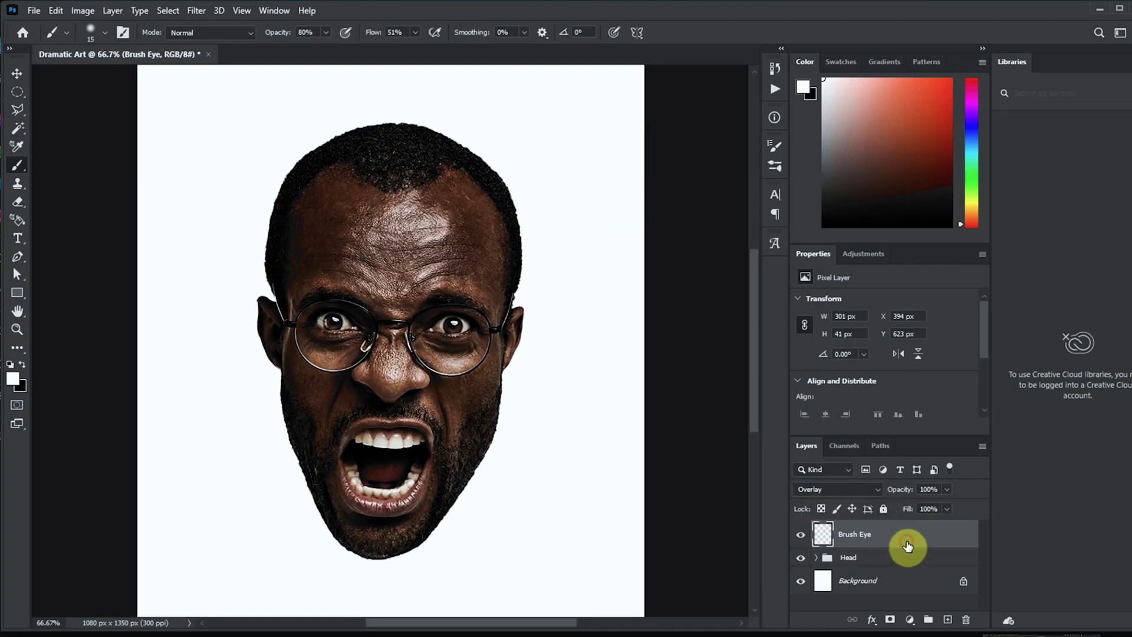
pyautogui.moveTo(873, 545); pyautogui.dragTo(875, 562)
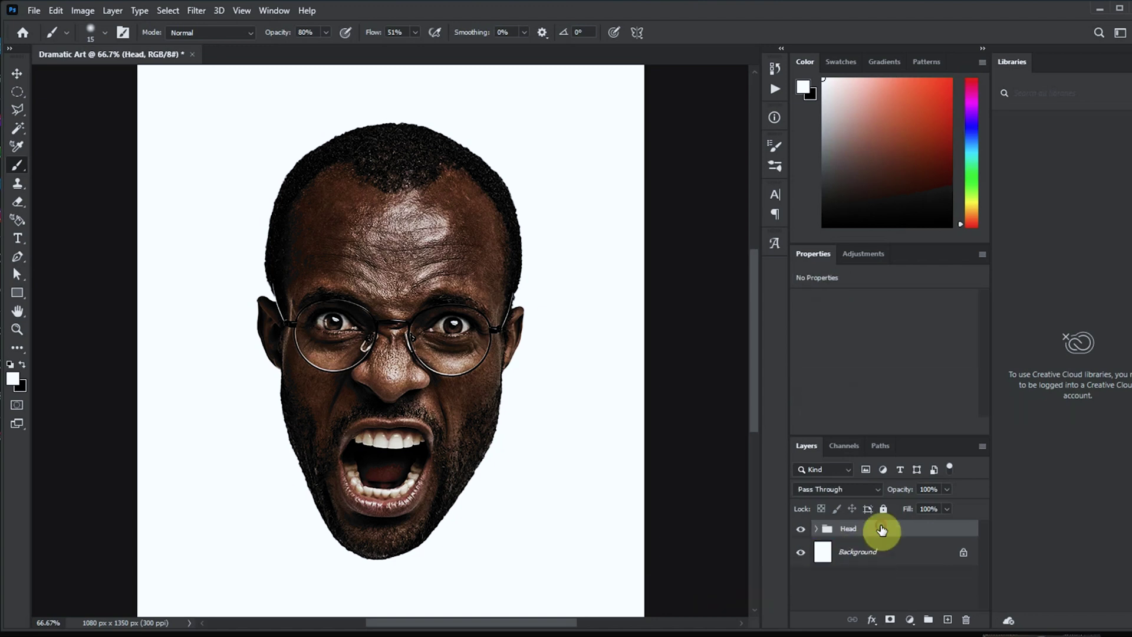
# Step: Unlock the locked white bottom layer and name it Background
pyautogui.click(861, 552)
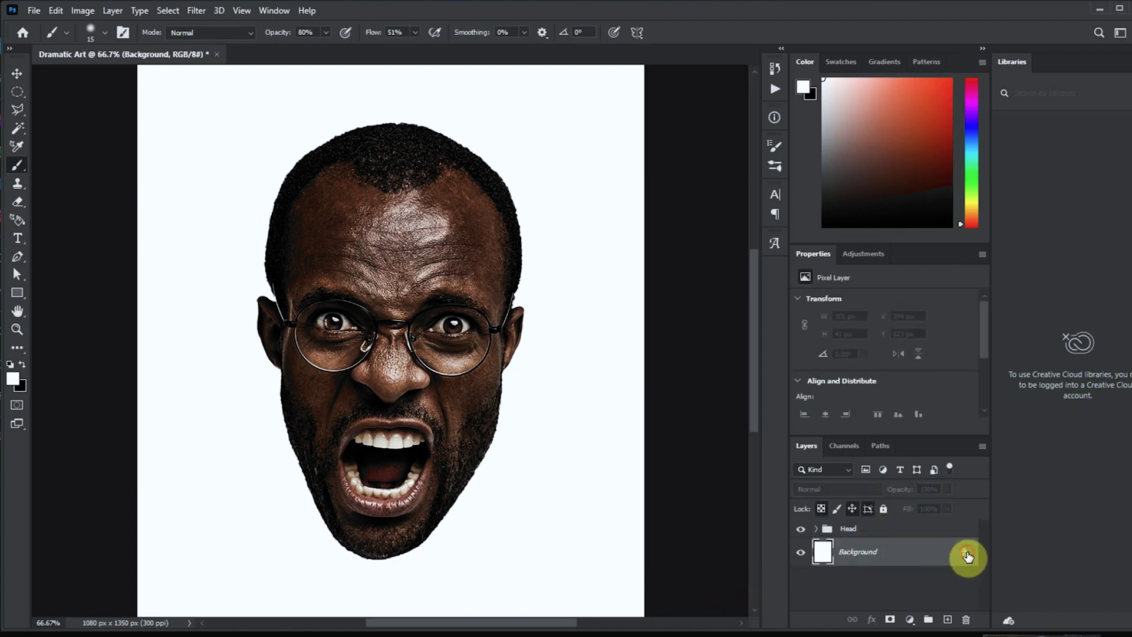
pyautogui.click(964, 552)
pyautogui.doubleClick(853, 551)
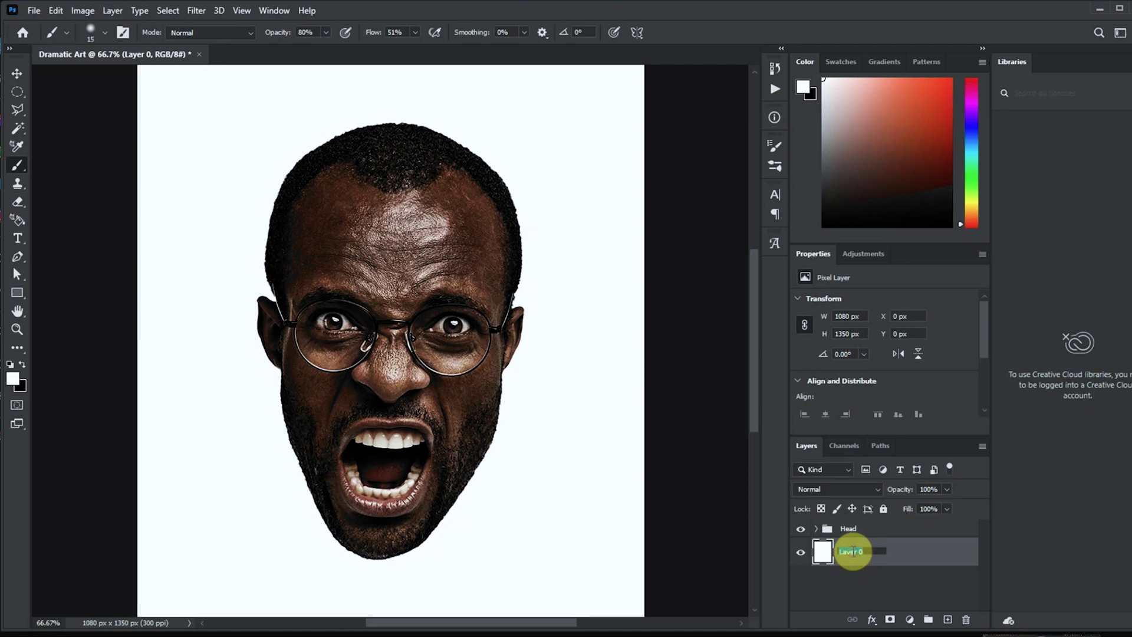
pyautogui.write('Back')
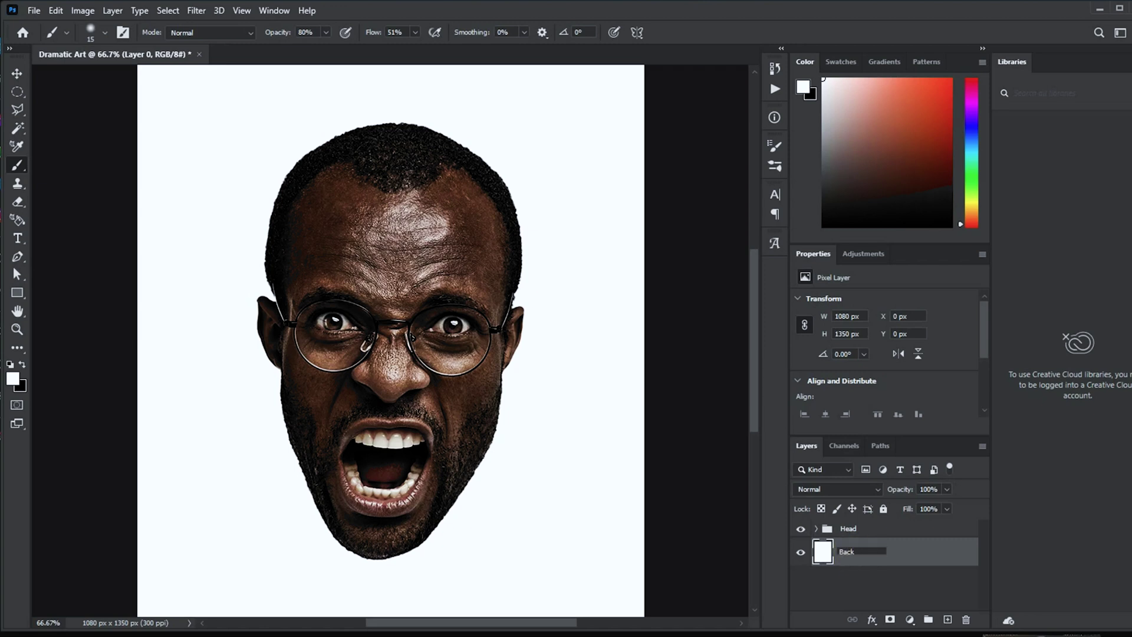
pyautogui.write('ground')
pyautogui.press('Return')
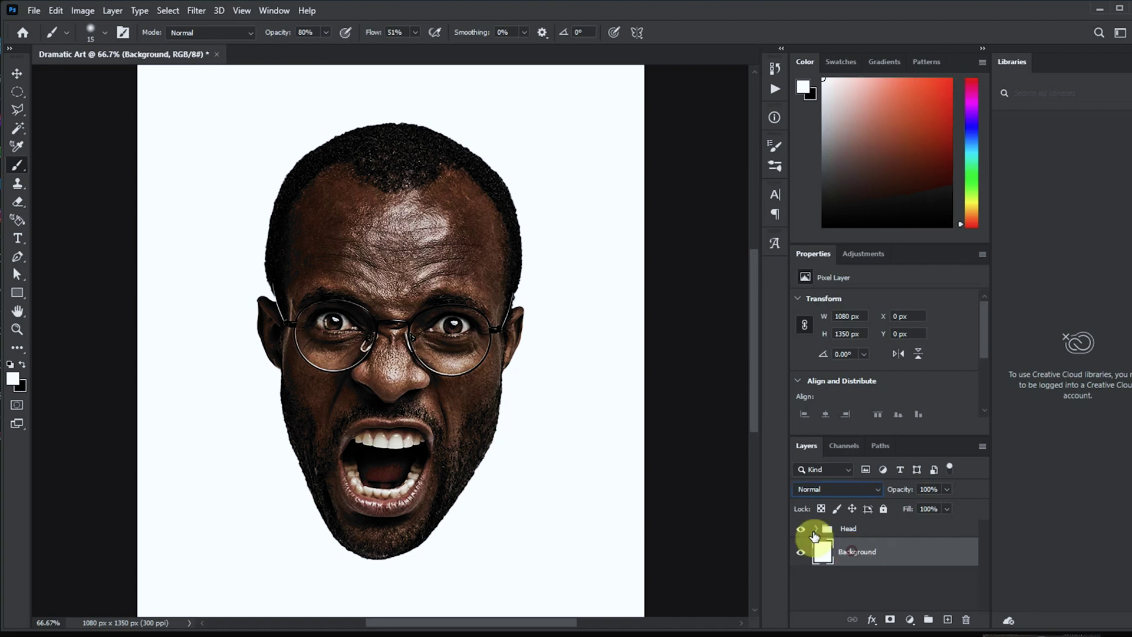
# Step: Add a Gradient Overlay effect to the Background layer and set the gradient's dark stop color to 111111
pyautogui.click(872, 619)
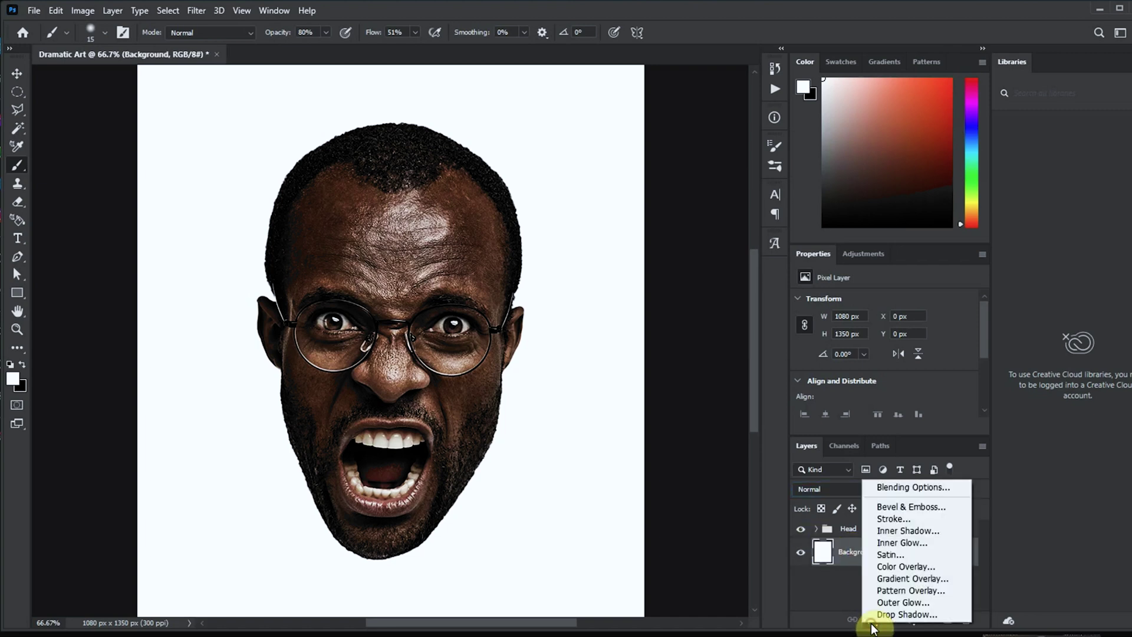
pyautogui.click(894, 578)
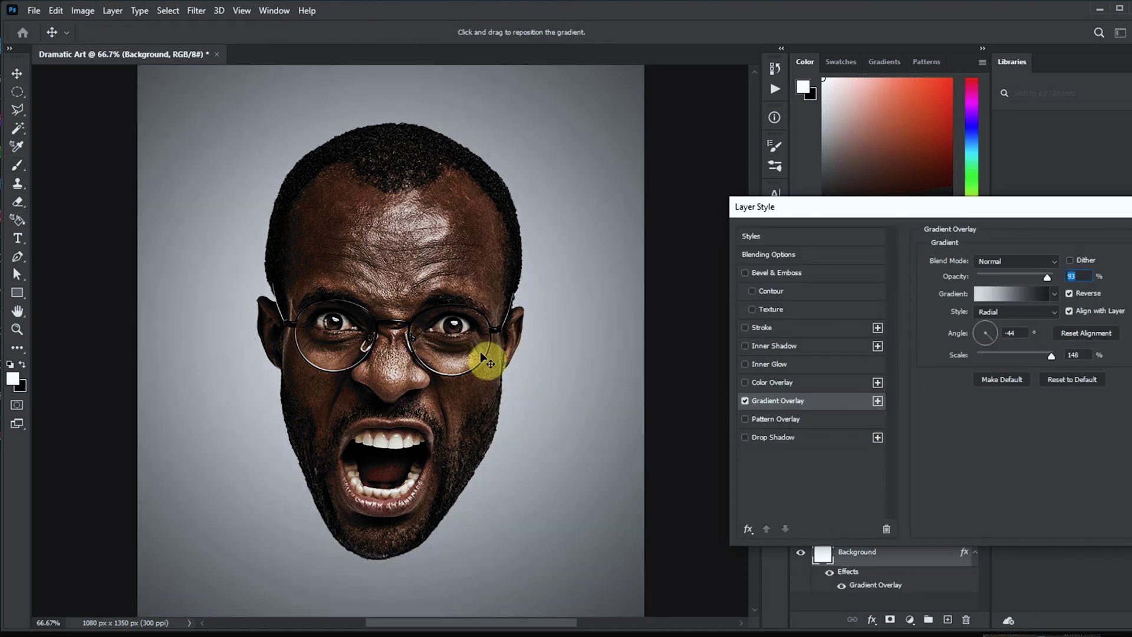
pyautogui.click(1000, 292)
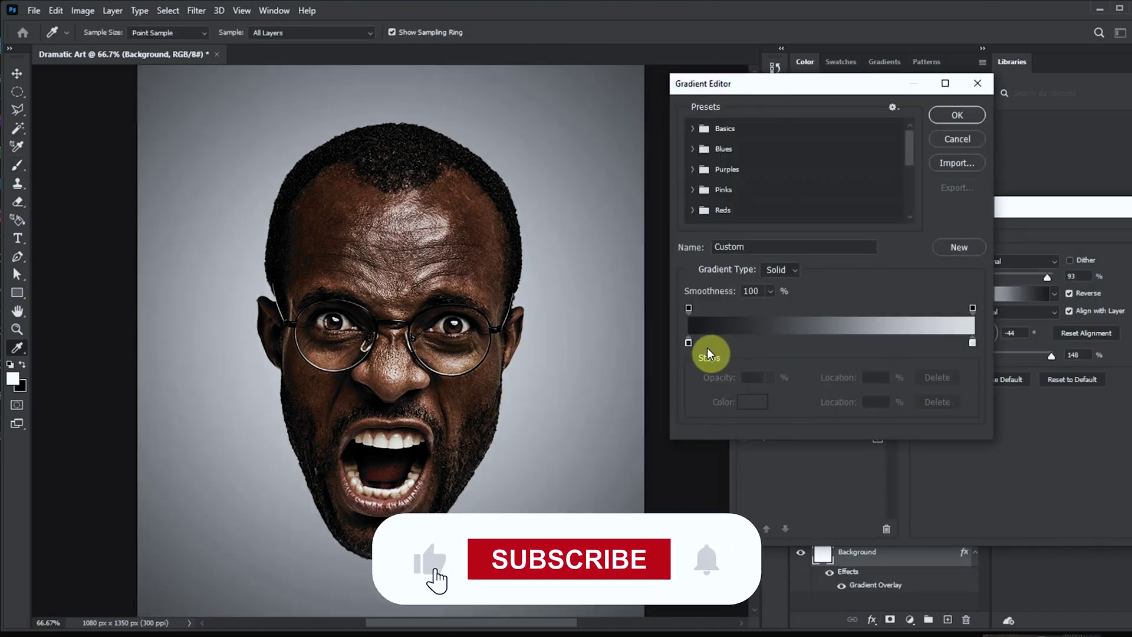
pyautogui.click(688, 343)
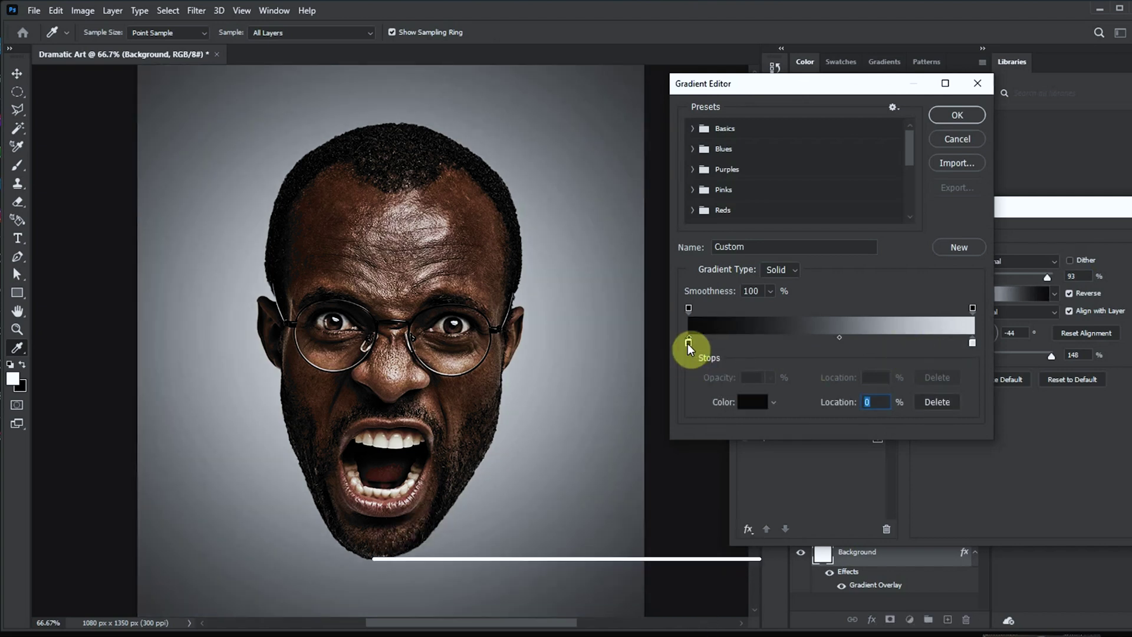
pyautogui.doubleClick(688, 343)
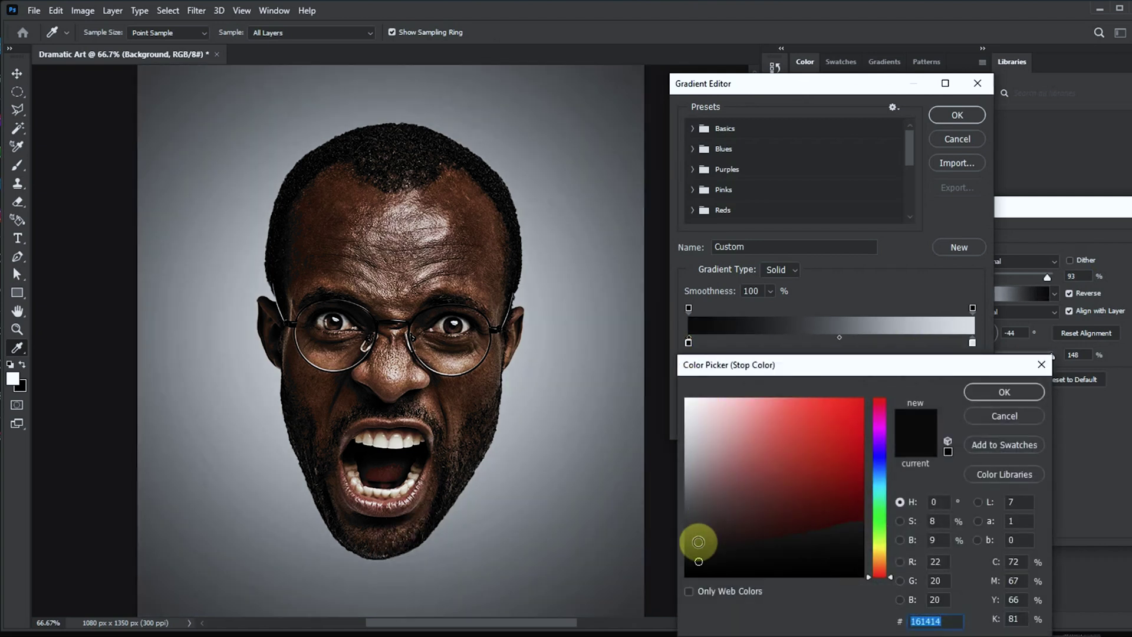
pyautogui.moveTo(698, 542); pyautogui.dragTo(684, 562)
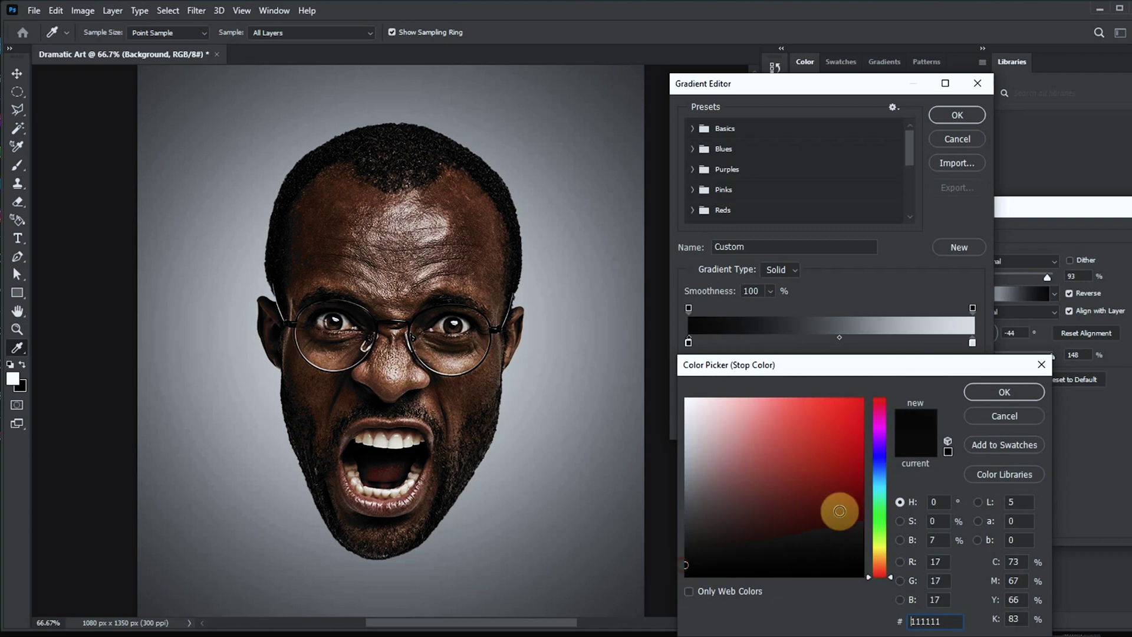
pyautogui.click(992, 394)
# Step: Set the gradient's light stop color to cbc9c9 and apply the radial overlay at 100% opacity
pyautogui.doubleClick(972, 343)
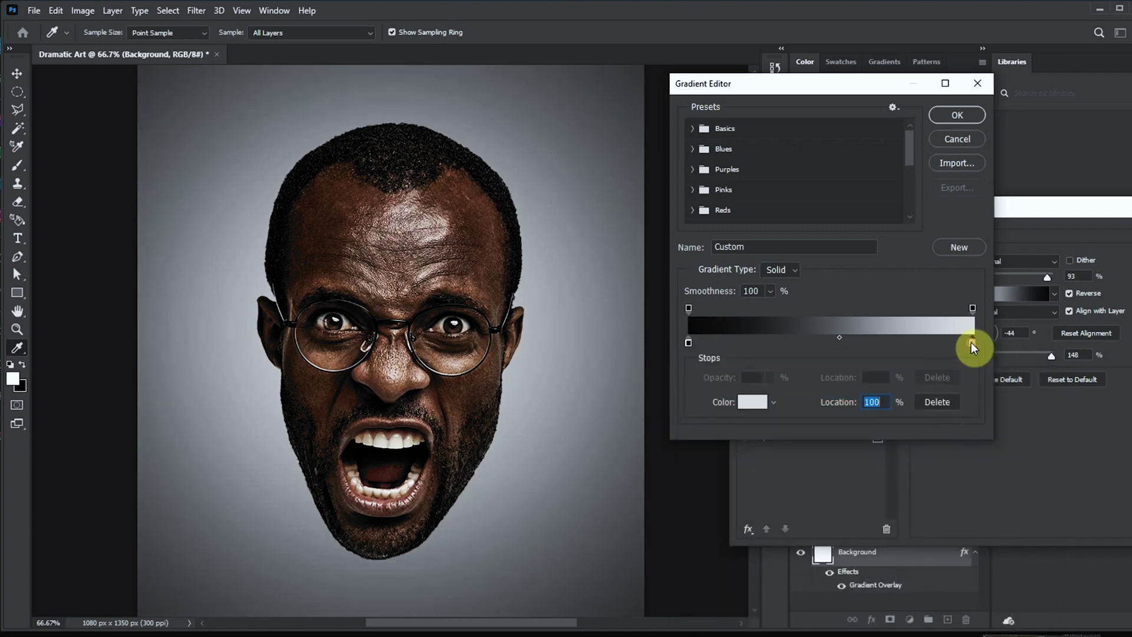
pyautogui.click(687, 434)
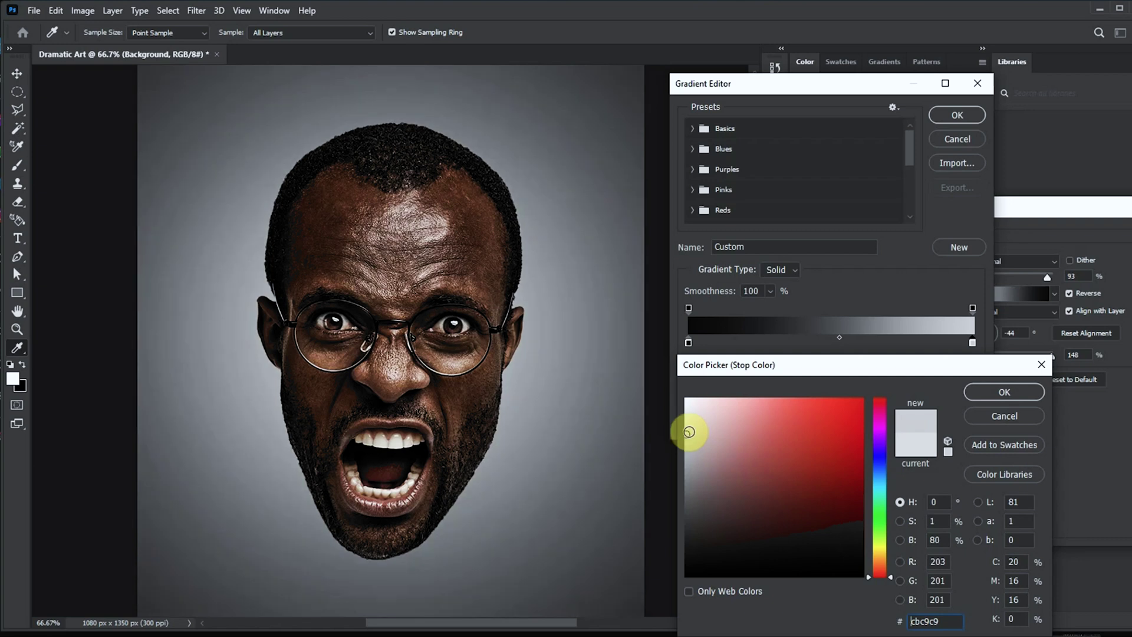
pyautogui.click(956, 115)
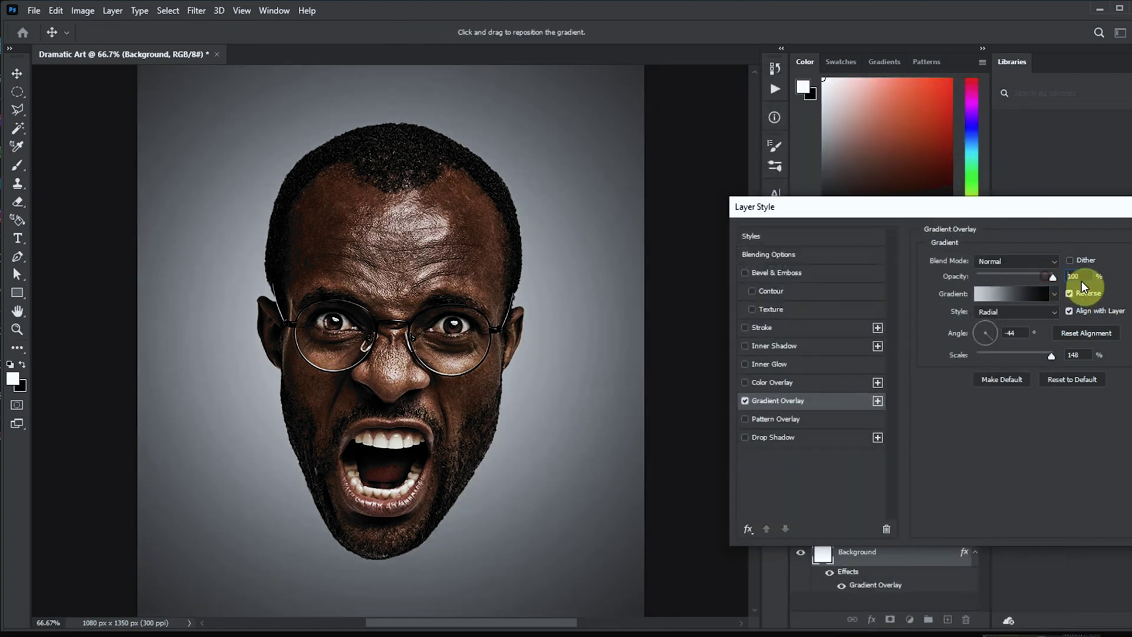
pyautogui.press('Return')
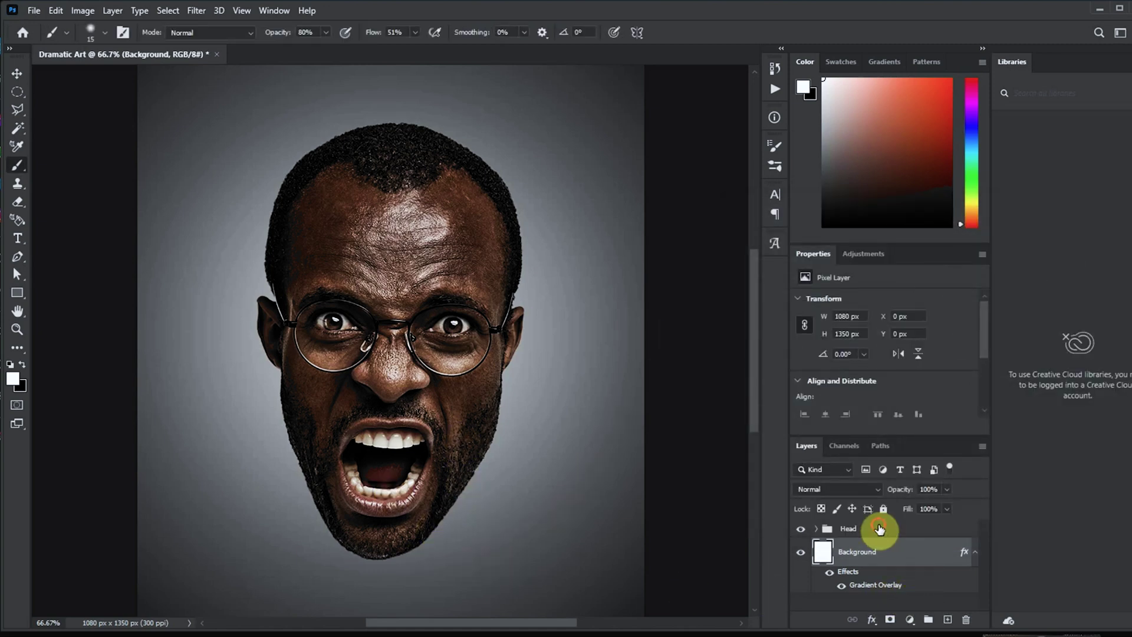
# Step: Add a Black & White adjustment layer above the Head group and set its Reds to 6
pyautogui.click(878, 529)
pyautogui.click(910, 619)
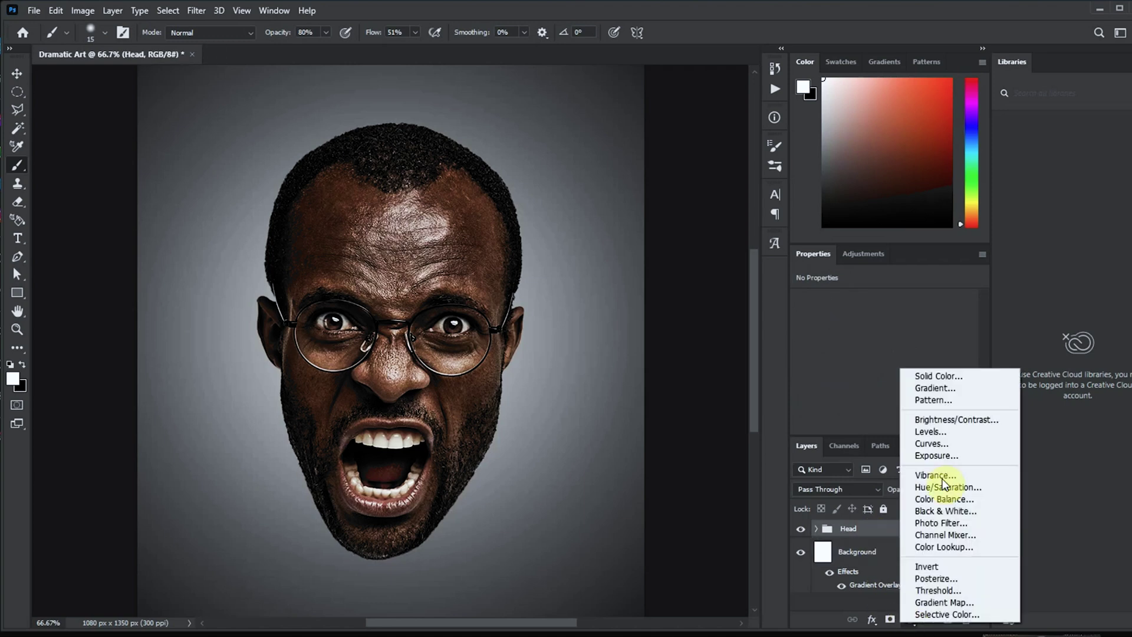
pyautogui.click(943, 511)
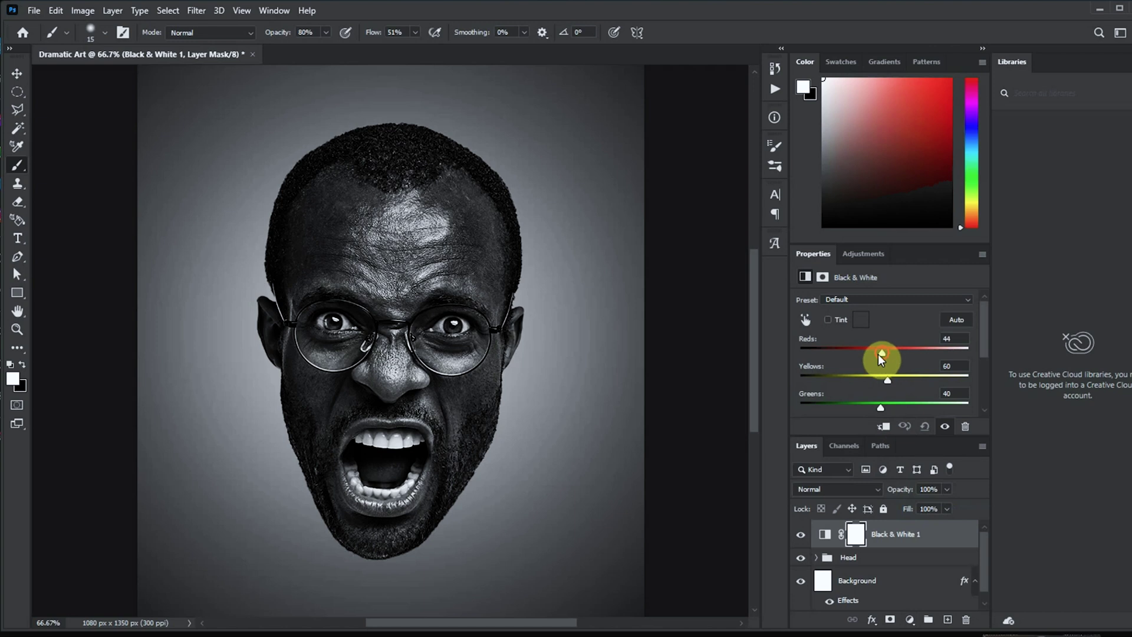
pyautogui.moveTo(880, 354); pyautogui.dragTo(871, 359)
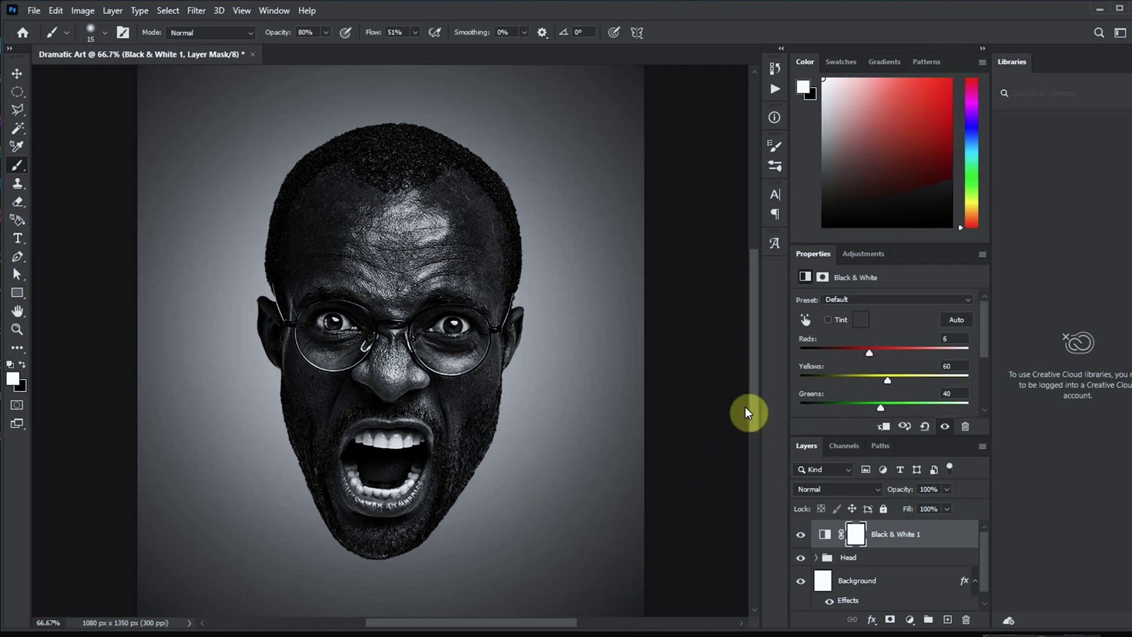
# Step: Apply the Camera Raw Filter to the Head copy smart object with Whites -52, Blacks -28, Texture +4 and Clarity +22
pyautogui.hotkey('ctrl', '-')
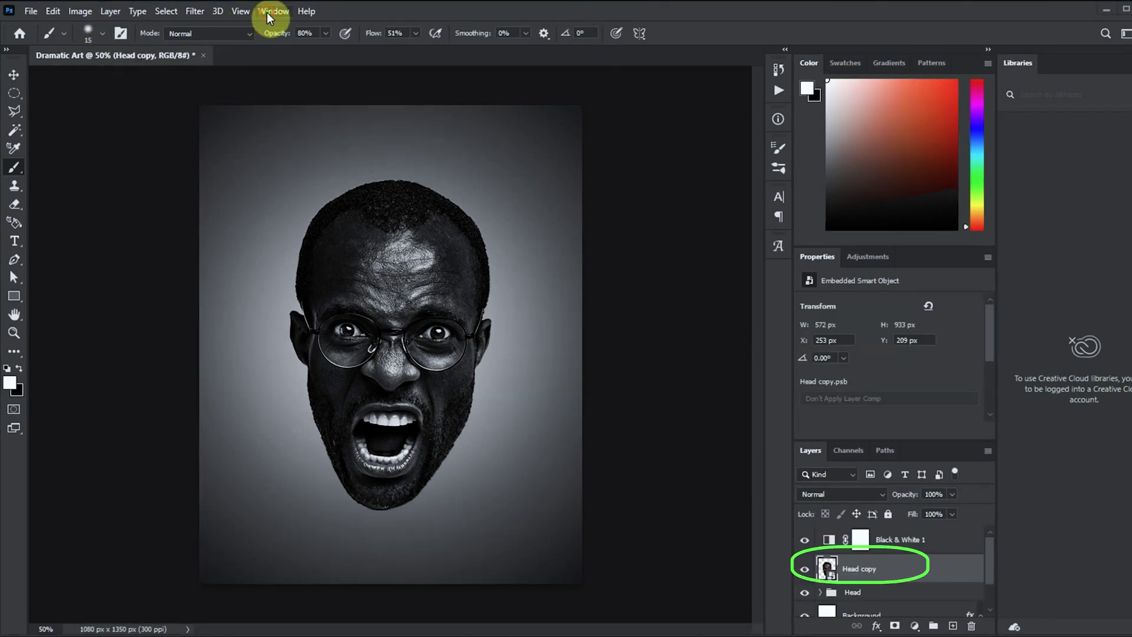
pyautogui.press('v')
pyautogui.click(190, 11)
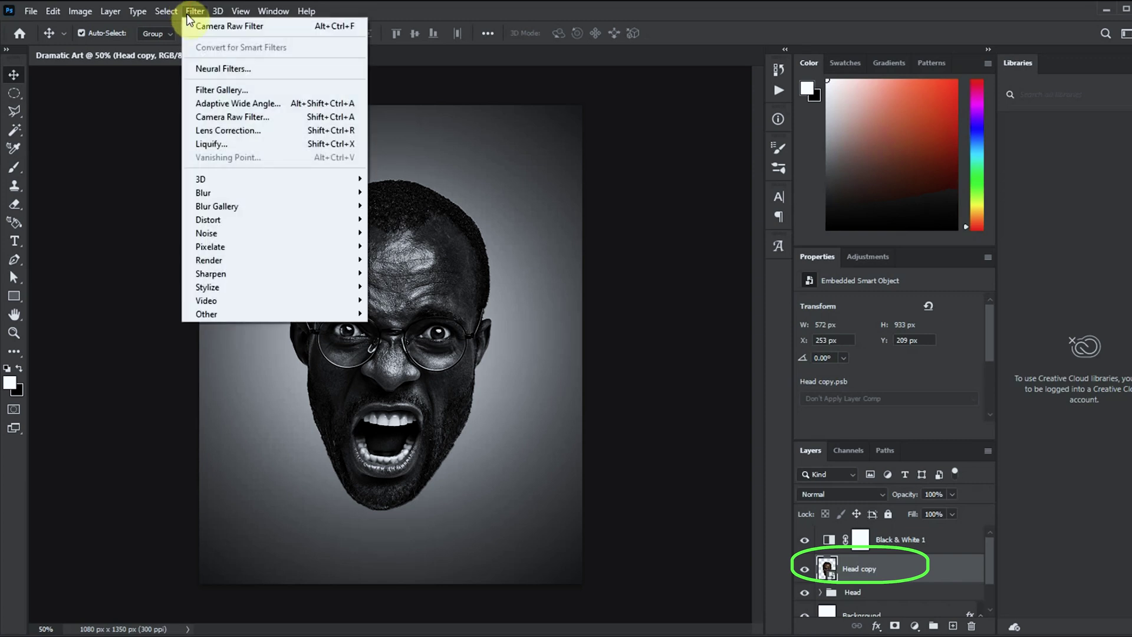
pyautogui.click(222, 117)
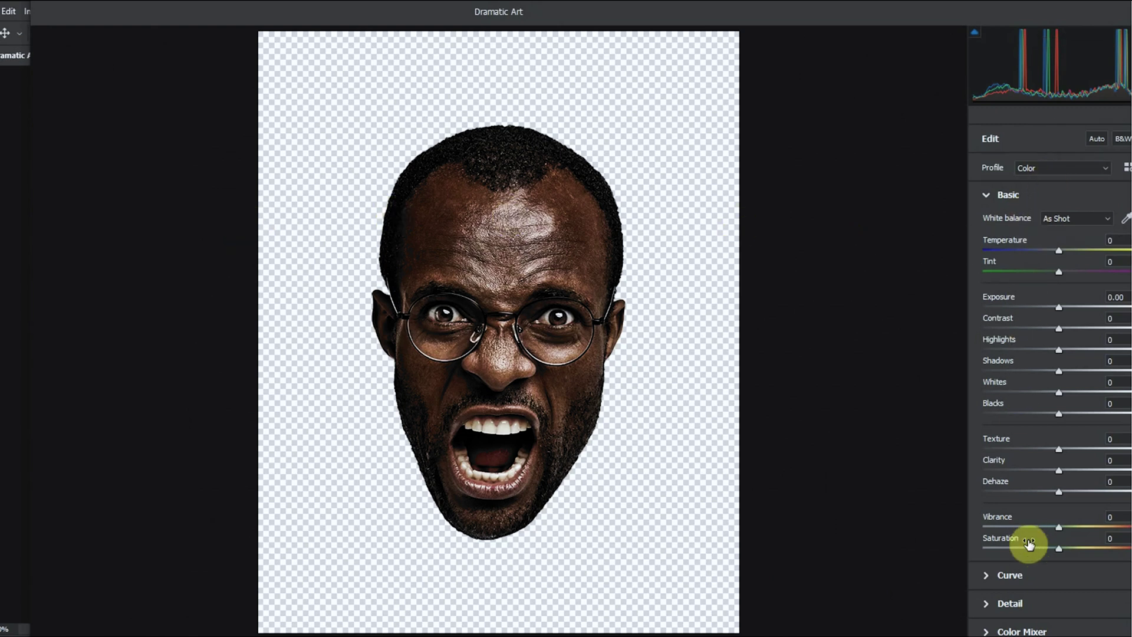
pyautogui.moveTo(1060, 470); pyautogui.dragTo(1079, 472)
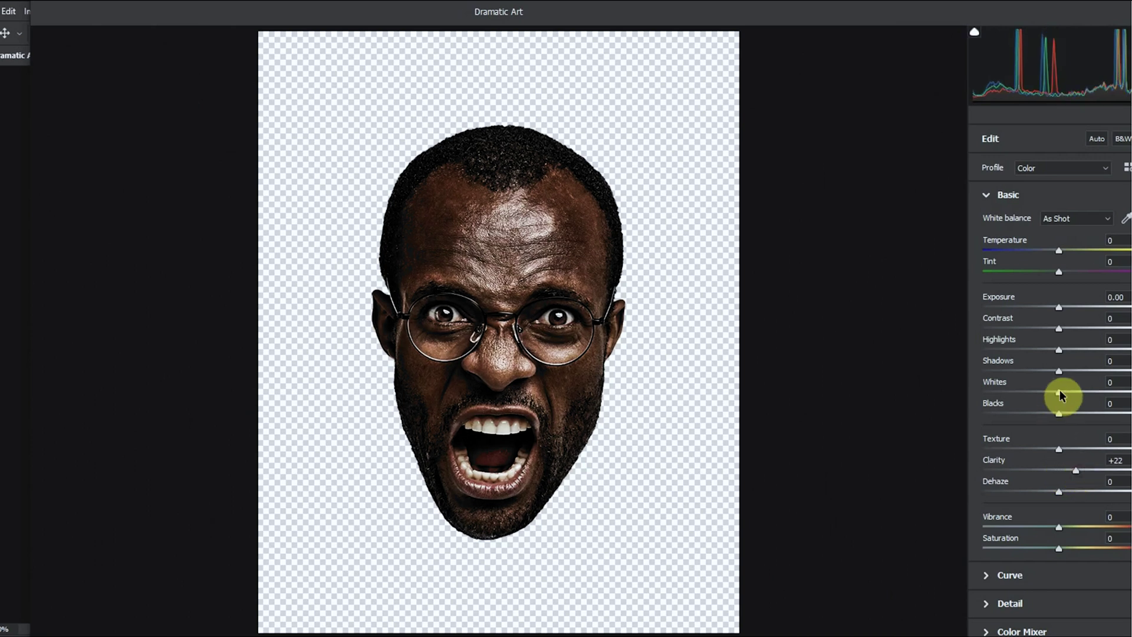
pyautogui.moveTo(1059, 396); pyautogui.dragTo(1040, 427)
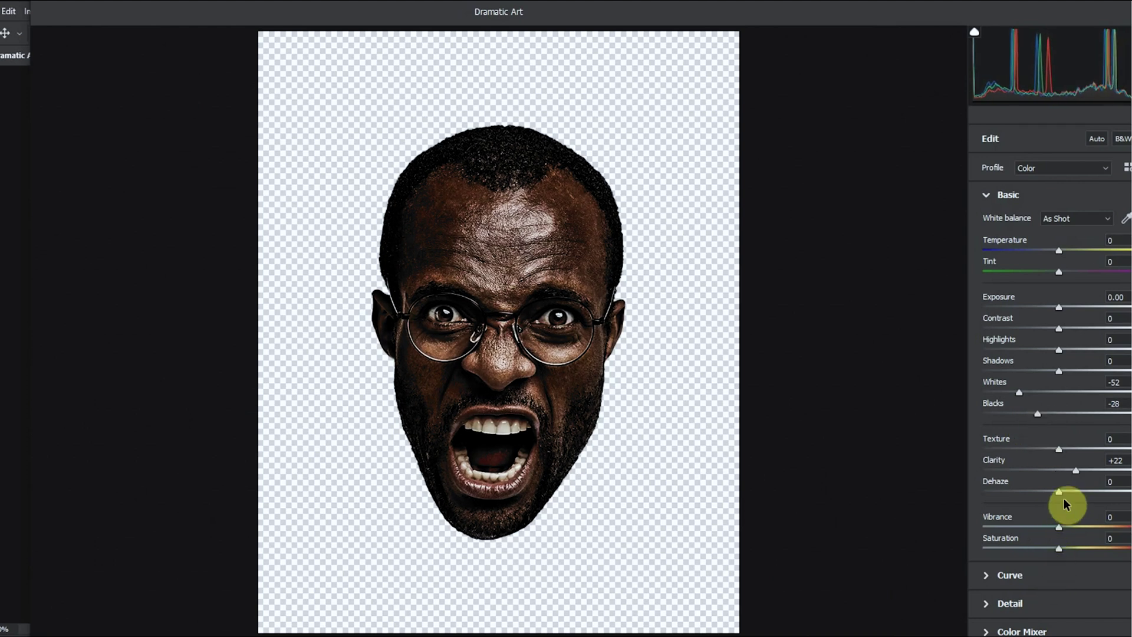
pyautogui.moveTo(1059, 450); pyautogui.dragTo(1069, 457)
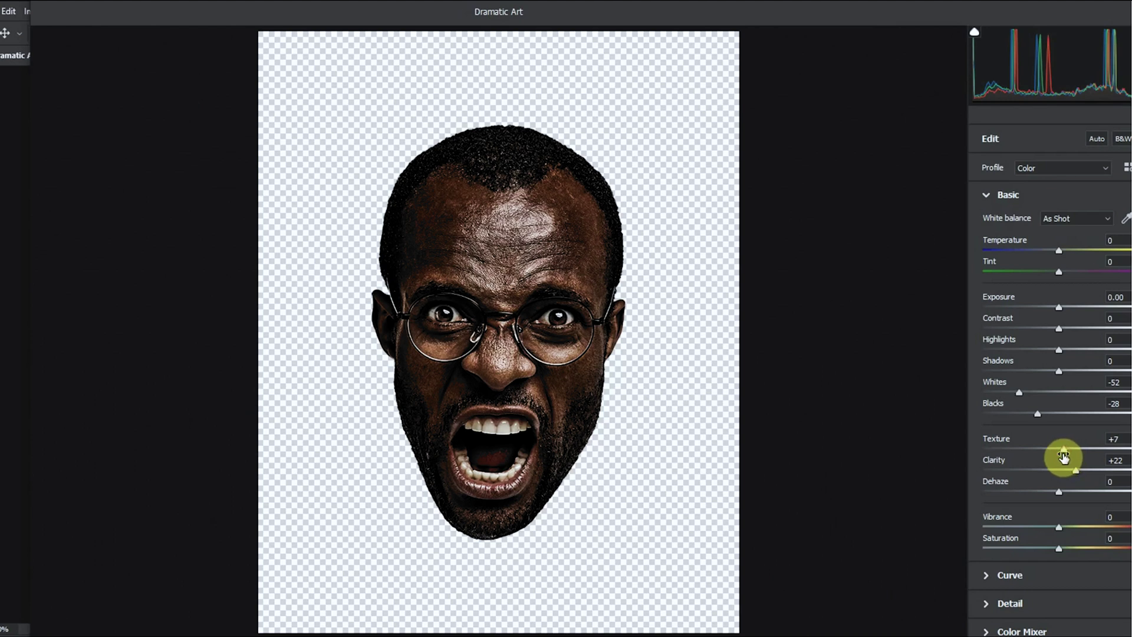
pyautogui.moveTo(1066, 455); pyautogui.dragTo(1061, 454)
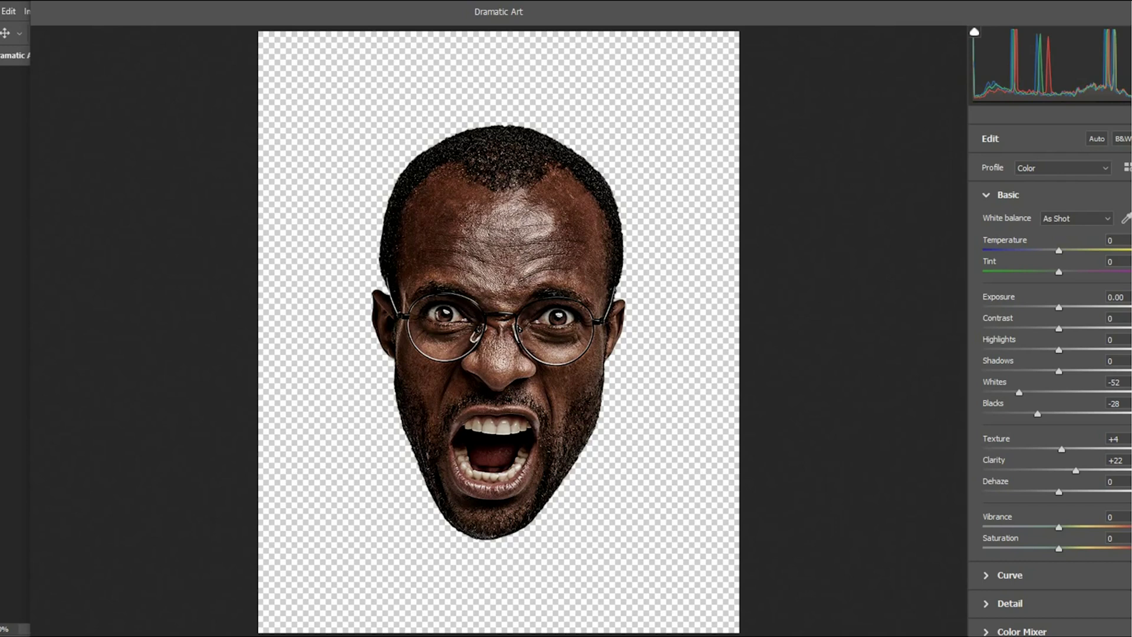
pyautogui.press('Return')
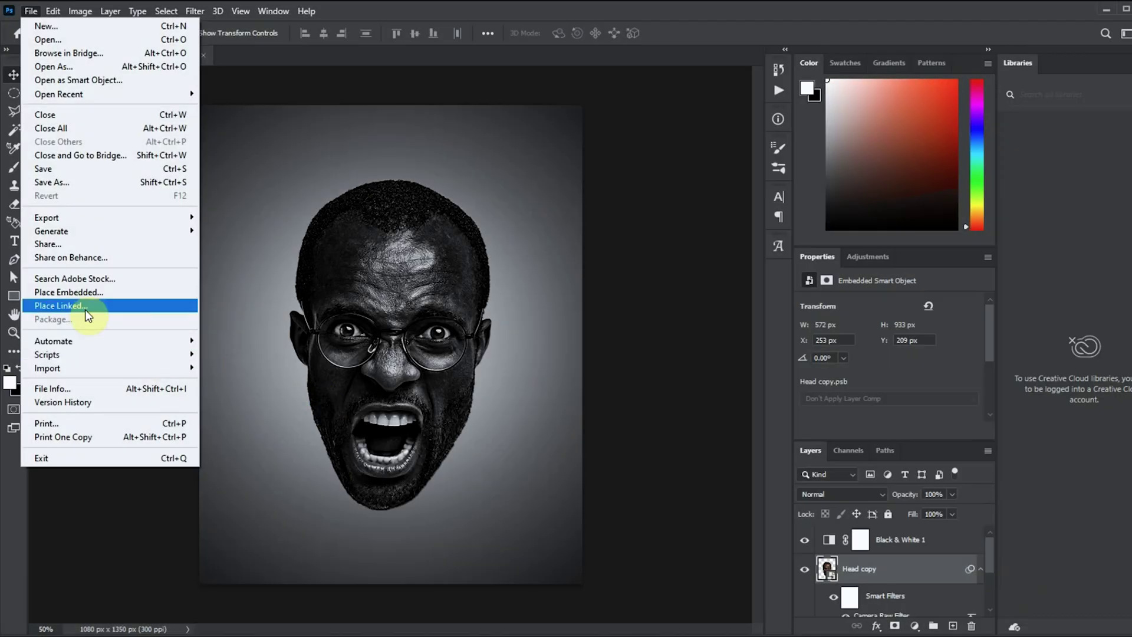
# Step: Place Haunted House.png as a linked image above the Head copy layer, scaled to about 7.91% over the face
pyautogui.click(85, 307)
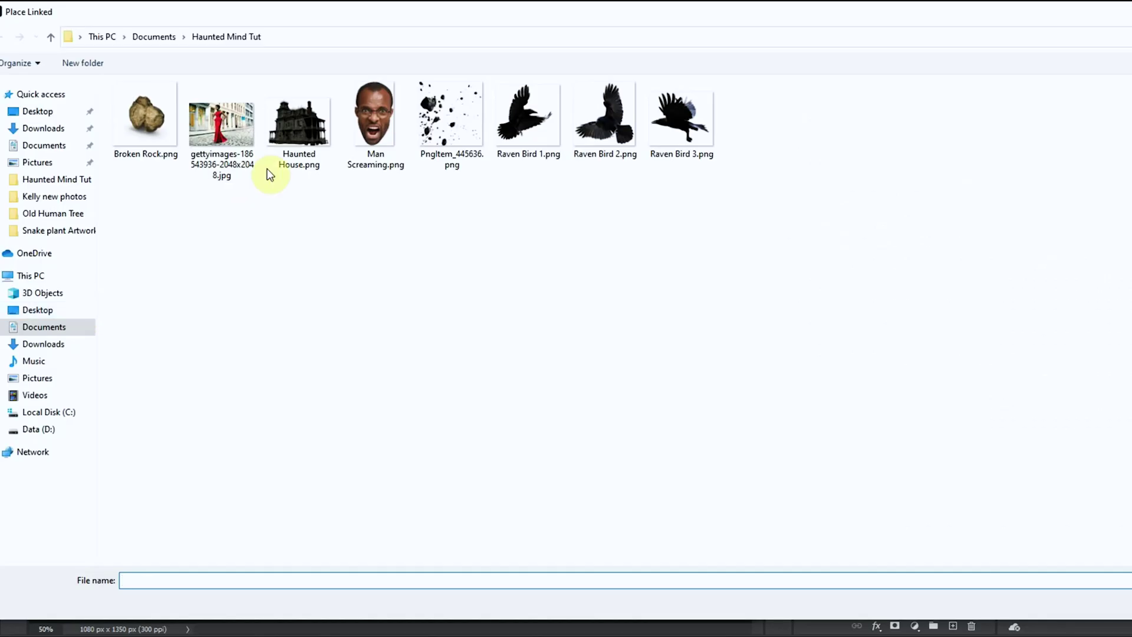
pyautogui.click(296, 127)
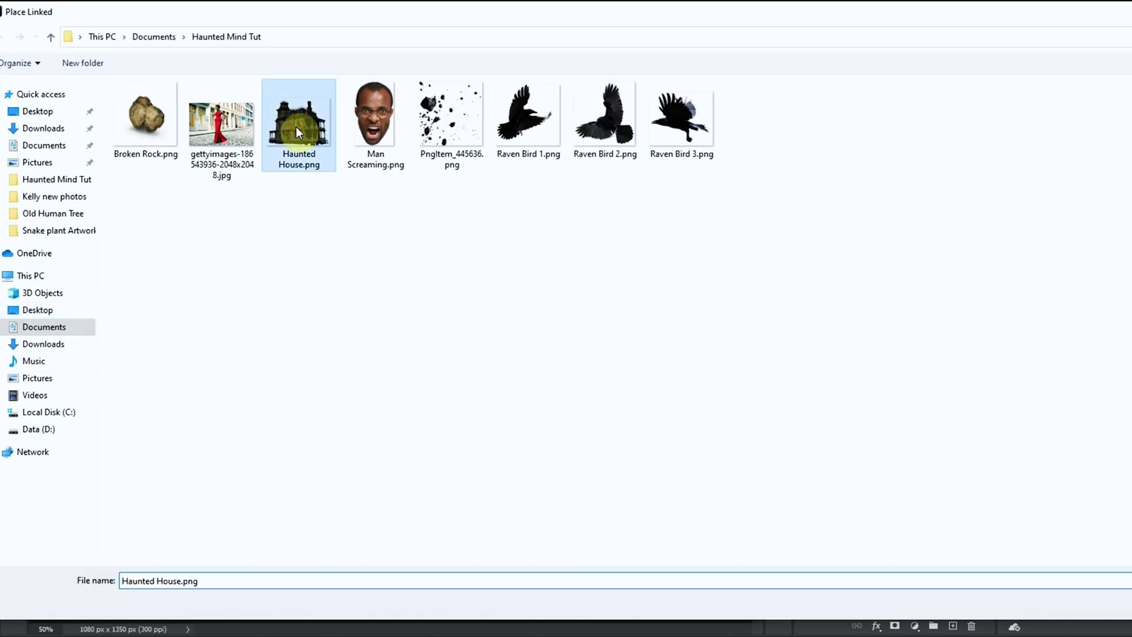
pyautogui.doubleClick(296, 126)
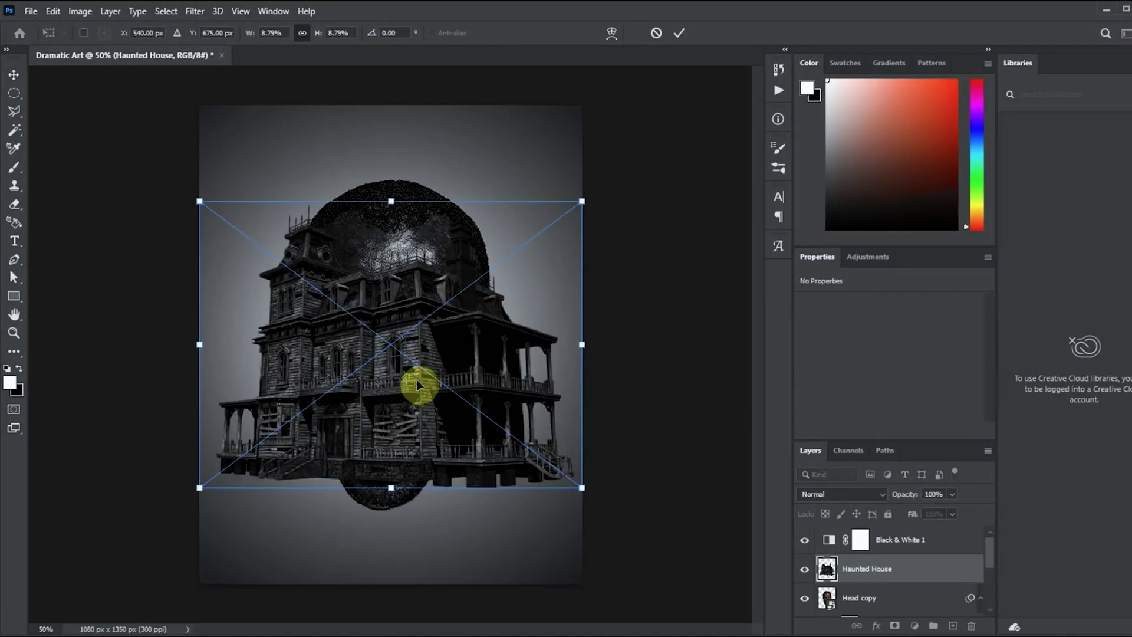
pyautogui.moveTo(582, 429); pyautogui.dragTo(558, 413)
pyautogui.press('Return')
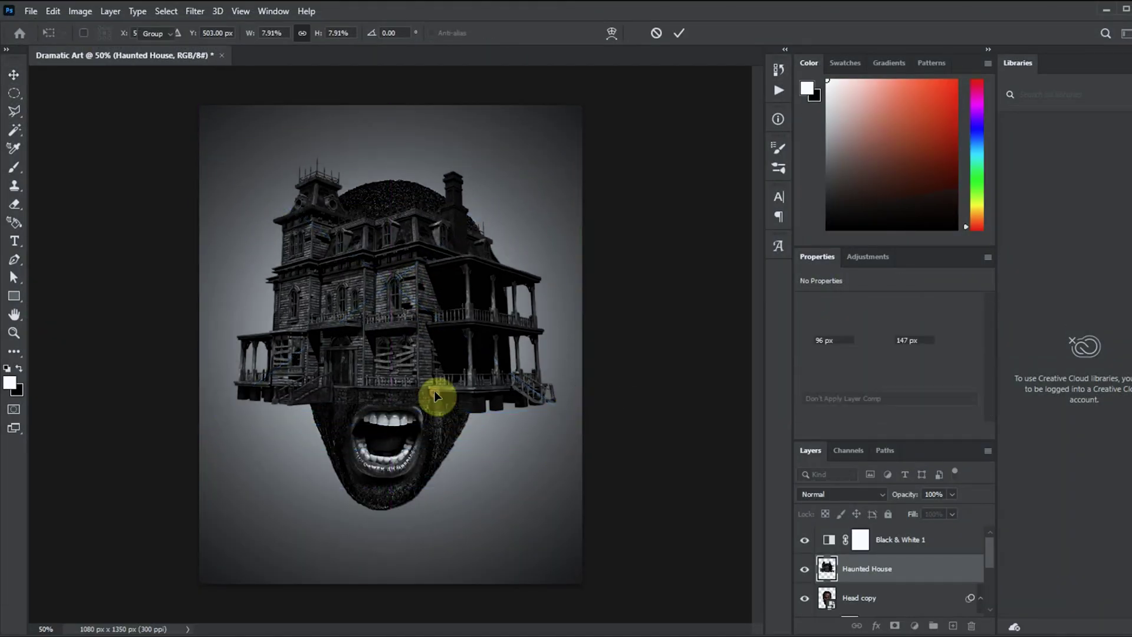
# Step: Convert the Haunted House layer to a smart object, then scale it to about 534 × 420 px over the man's upper head
pyautogui.rightClick(917, 568)
pyautogui.click(956, 209)
pyautogui.hotkey('ctrl', 't')
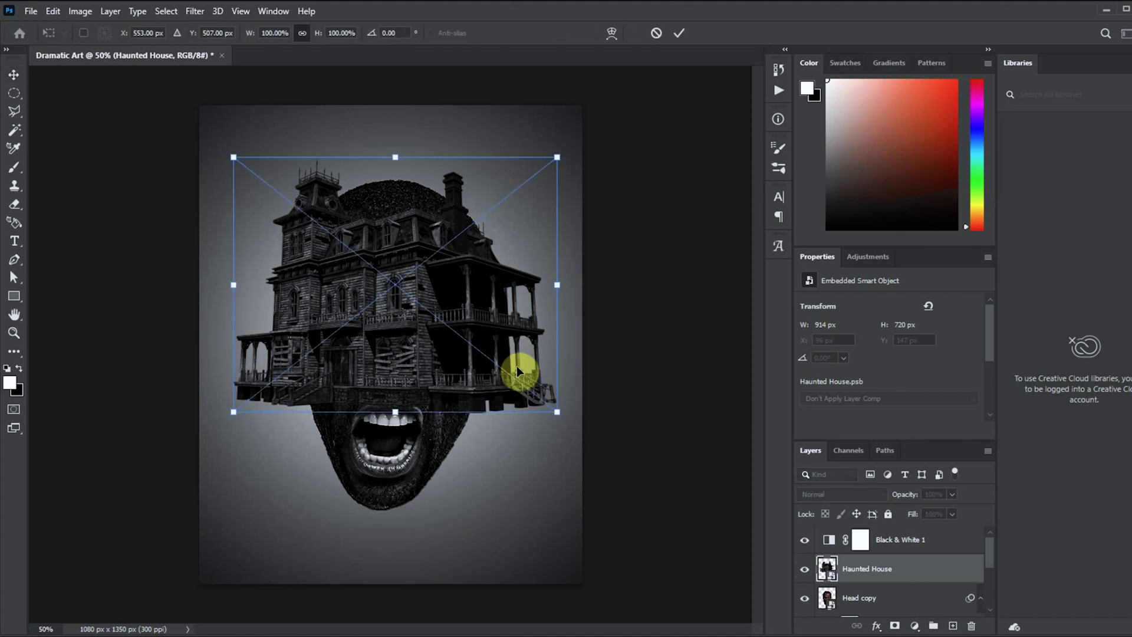
pyautogui.moveTo(558, 412); pyautogui.dragTo(507, 374)
pyautogui.moveTo(384, 332); pyautogui.dragTo(396, 229)
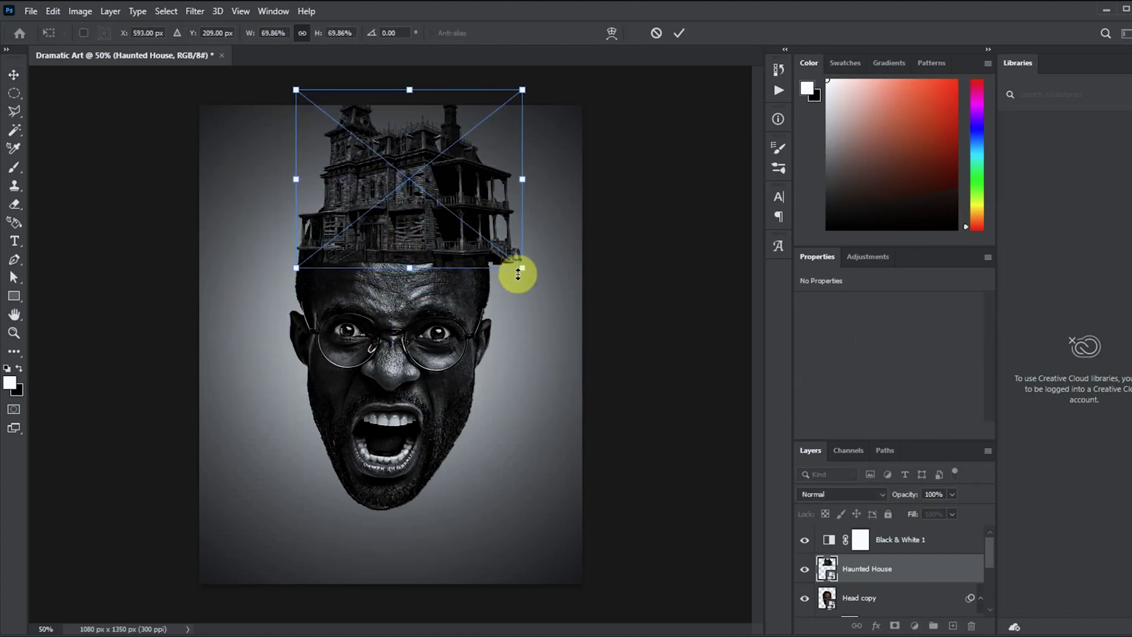
pyautogui.moveTo(518, 271); pyautogui.dragTo(508, 255)
pyautogui.moveTo(417, 255); pyautogui.dragTo(398, 279)
pyautogui.press('Return')
# Step: Shift the haunted house slightly to about X 265 px, Y 106 px so its base sits across the man's forehead
pyautogui.hotkey('ctrl', '+')
pyautogui.hotkey('ctrl', '+')
pyautogui.hotkey('ctrl', '+')
pyautogui.hotkey('ctrl', '-')
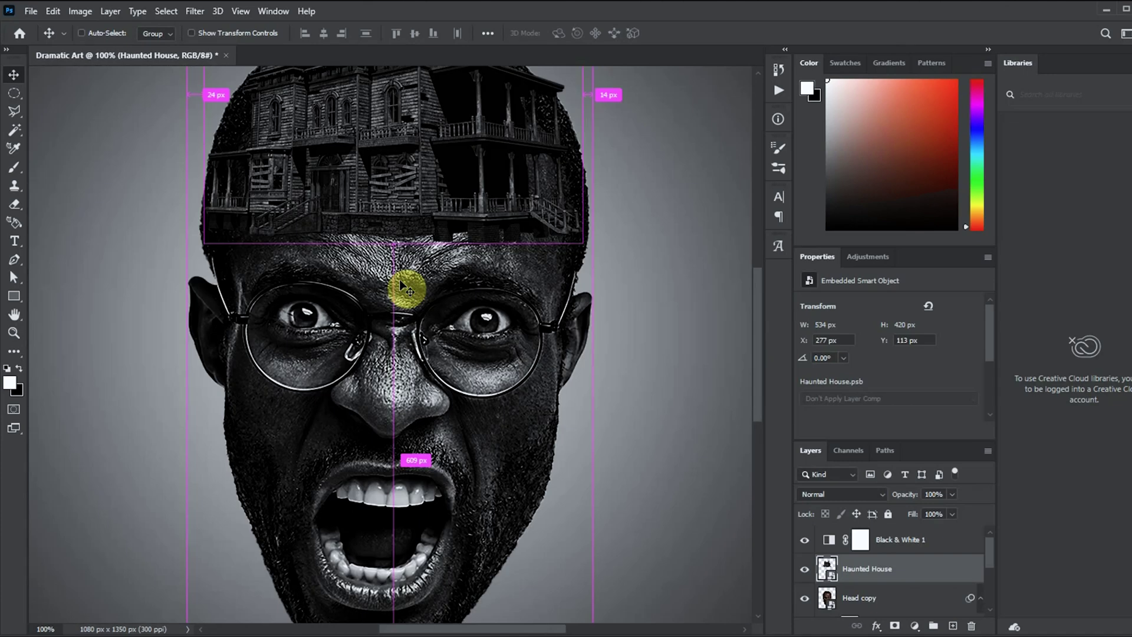
pyautogui.hotkey('ctrl', '+')
pyautogui.moveTo(285, 289); pyautogui.dragTo(362, 412)
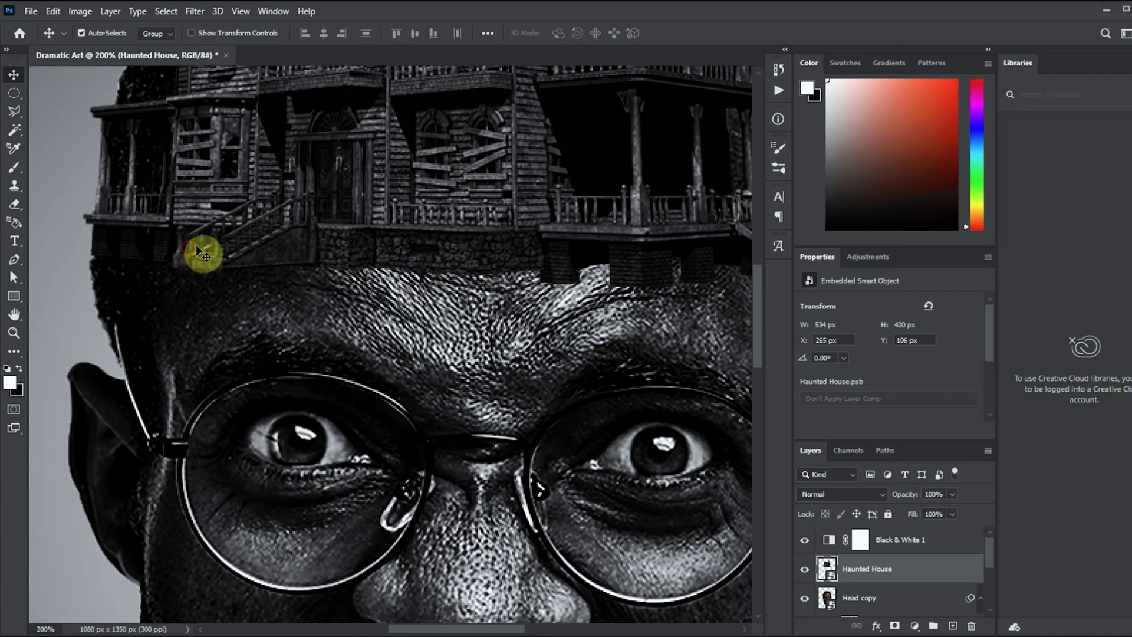
# Step: Enlarge the haunted house to about 556 × 438 px at X 267, Y 103 so its base spans the head
pyautogui.moveTo(202, 253); pyautogui.dragTo(624, 497)
pyautogui.hotkey('ctrl', 't')
pyautogui.moveTo(667, 560); pyautogui.dragTo(695, 582)
pyautogui.moveTo(634, 524); pyautogui.dragTo(636, 510)
pyautogui.moveTo(197, 507); pyautogui.dragTo(484, 460)
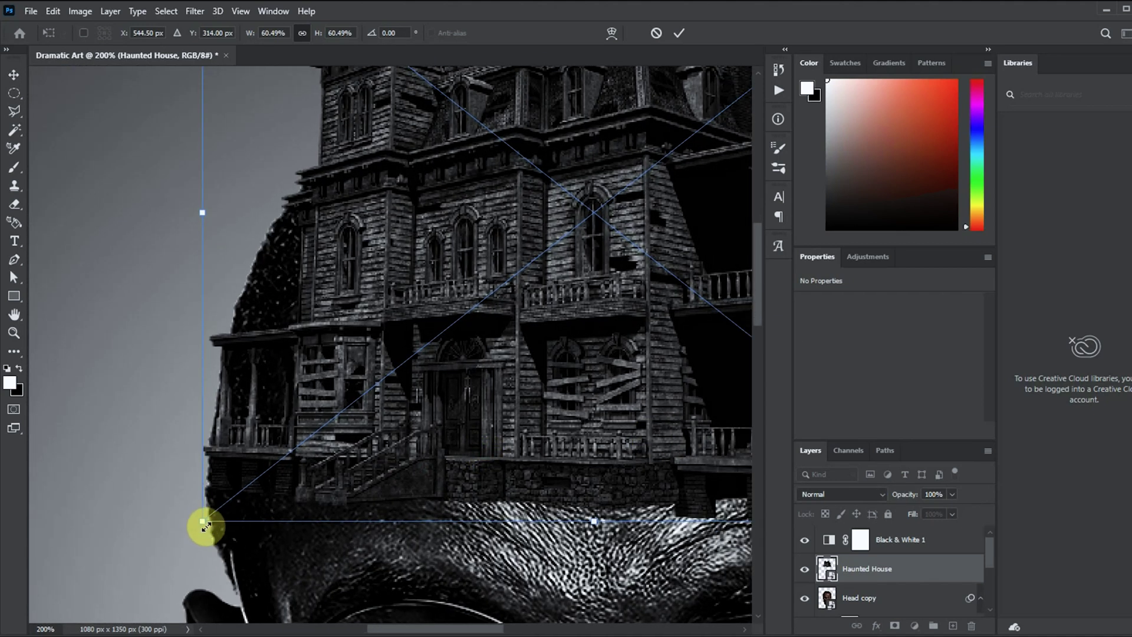
pyautogui.moveTo(202, 524); pyautogui.dragTo(200, 523)
pyautogui.press('Return')
# Step: Add a layer mask to the Haunted House layer and prepare a soft 51 px brush with black as the foreground colour
pyautogui.moveTo(653, 433); pyautogui.dragTo(355, 454)
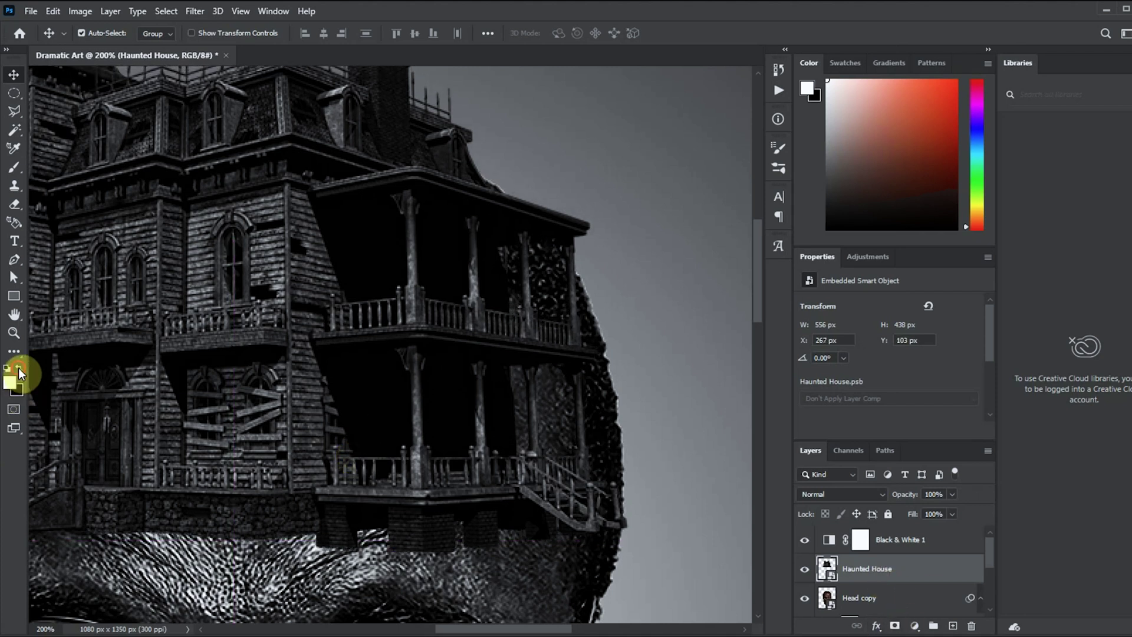
pyautogui.click(14, 167)
pyautogui.click(895, 626)
pyautogui.rightClick(508, 550)
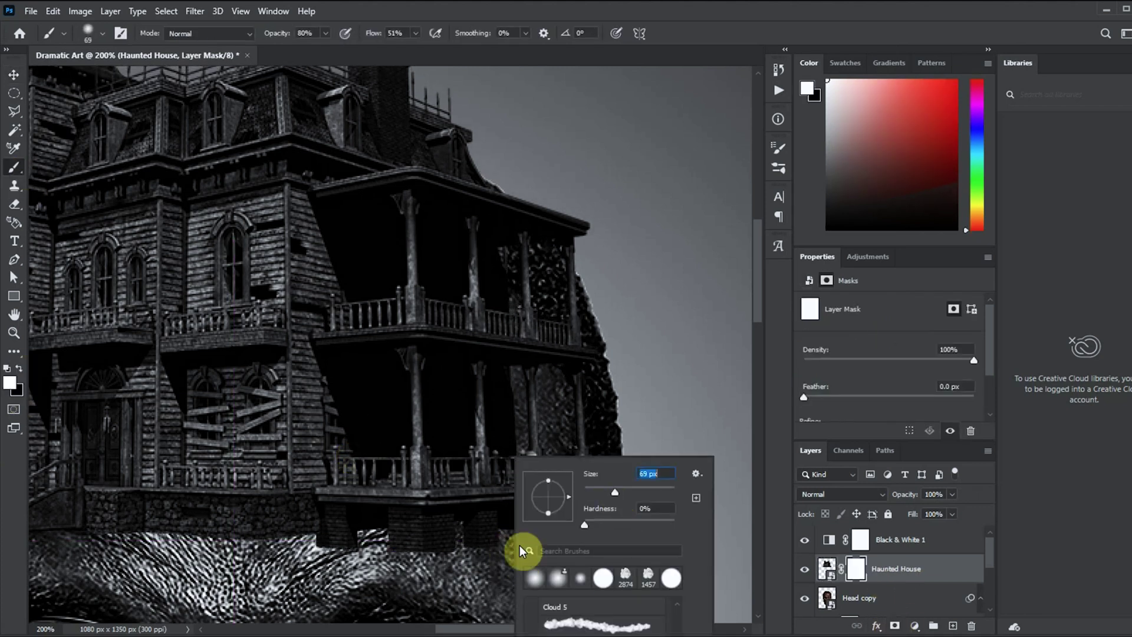
pyautogui.click(483, 556)
pyautogui.click(19, 368)
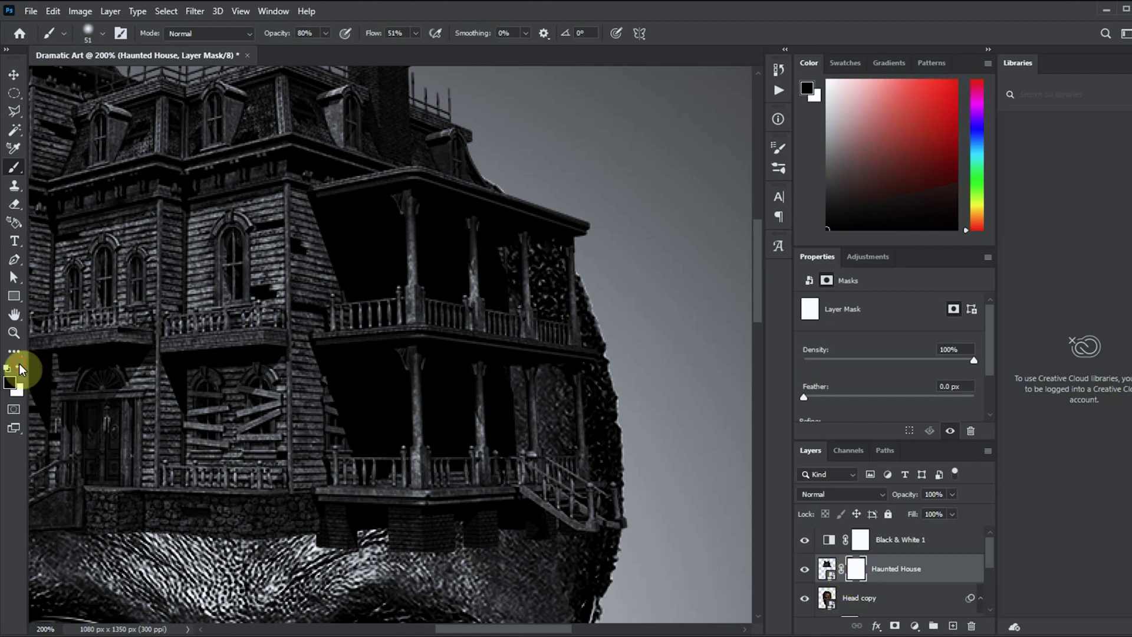
# Step: Set the brush opacity to 60% and mask out the stone foundation along the house's base to blend it into the forehead
pyautogui.click(485, 549)
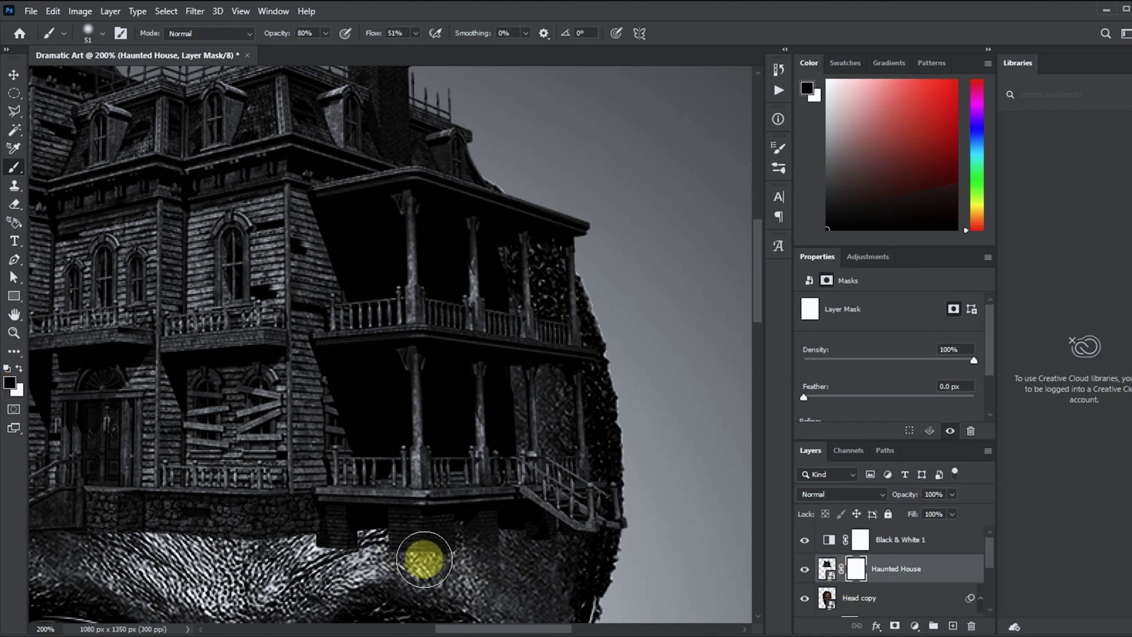
pyautogui.click(326, 33)
pyautogui.moveTo(310, 55); pyautogui.dragTo(313, 55)
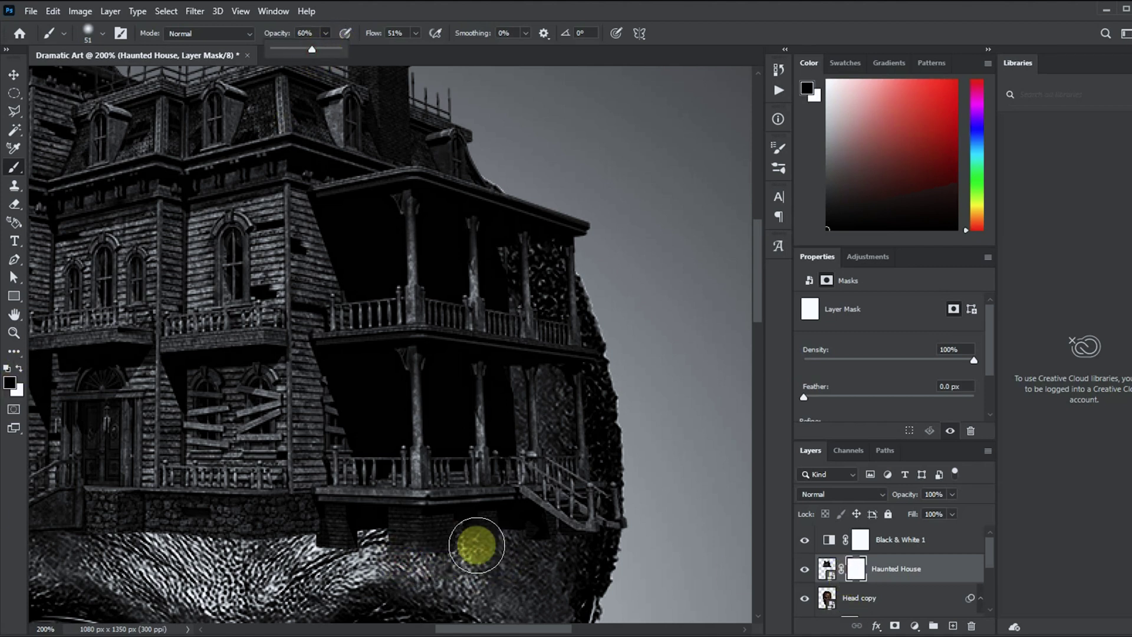
pyautogui.moveTo(545, 553)
pyautogui.mouseDown()
pyautogui.moveTo(517, 574)
pyautogui.moveTo(437, 553)
pyautogui.moveTo(185, 550)
pyautogui.moveTo(428, 490)
pyautogui.moveTo(185, 472)
pyautogui.moveTo(191, 491)
pyautogui.moveTo(198, 472)
pyautogui.moveTo(183, 470)
pyautogui.moveTo(201, 453)
pyautogui.moveTo(383, 482)
pyautogui.moveTo(233, 499)
pyautogui.mouseUp()
pyautogui.moveTo(384, 480)
pyautogui.mouseDown()
pyautogui.moveTo(497, 476)
pyautogui.moveTo(716, 501)
pyautogui.moveTo(483, 483)
pyautogui.mouseUp()
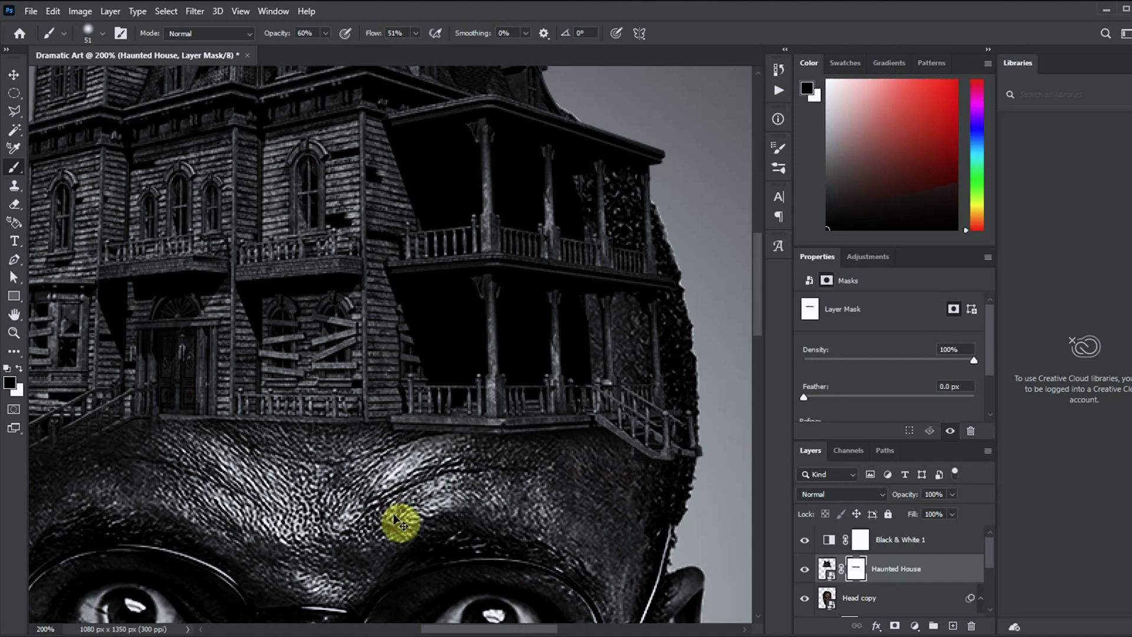
pyautogui.hotkey('ctrl', '-')
pyautogui.hotkey('ctrl', '-')
pyautogui.hotkey('ctrl', '+')
pyautogui.hotkey('ctrl', 'z')
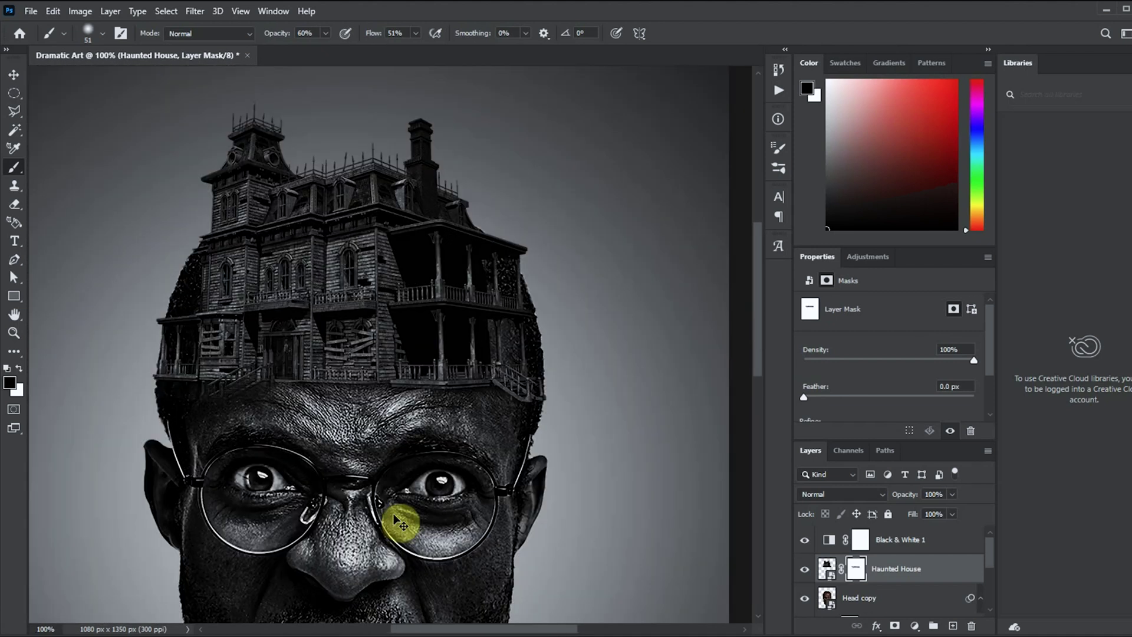
pyautogui.scroll(2, 397, 523)
pyautogui.scroll(-3, 397, 523)
# Step: Add a layer mask to the Head copy layer
pyautogui.press('v')
pyautogui.click(875, 597)
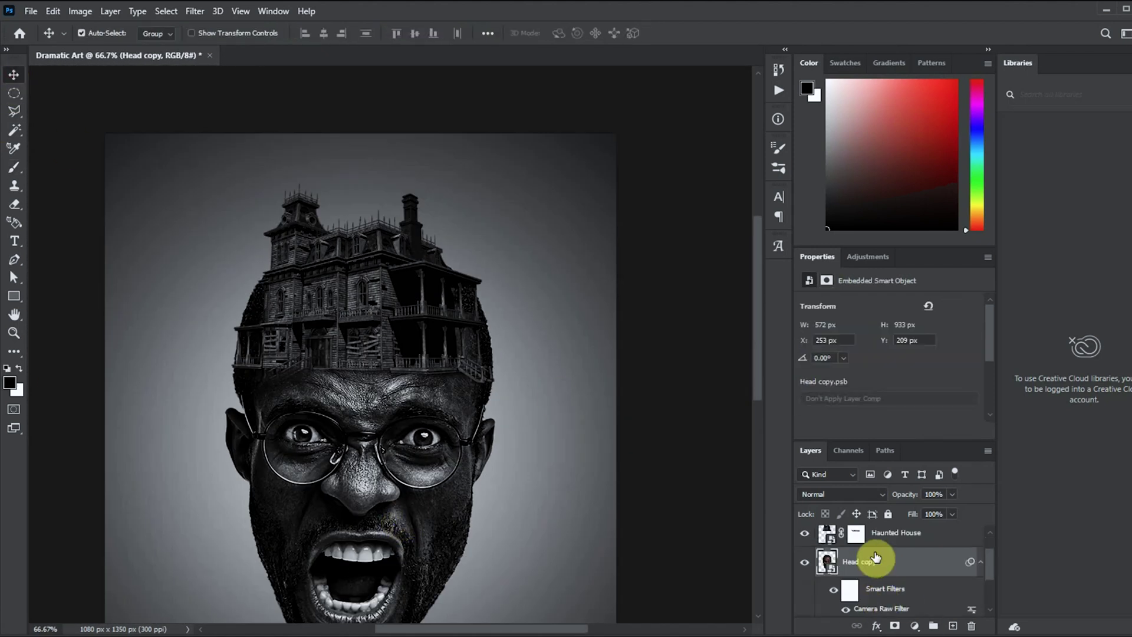
pyautogui.click(895, 627)
pyautogui.click(18, 368)
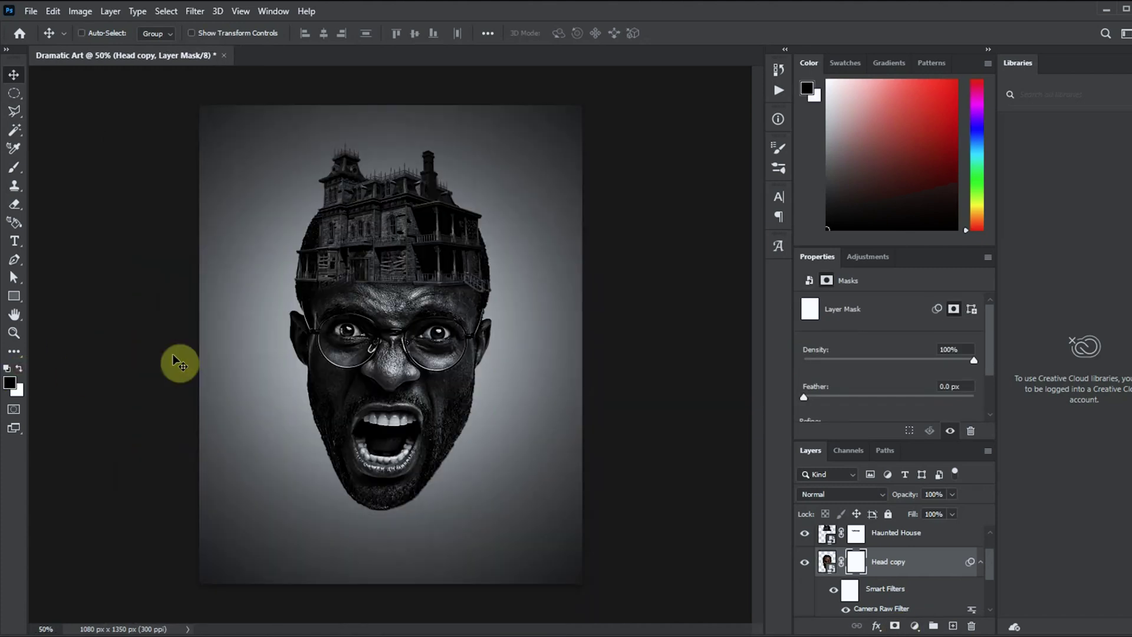
# Step: Draw a polygonal lasso selection along the house's base and around the whole house and upper head
pyautogui.hotkey('ctrl', '+')
pyautogui.click(14, 111)
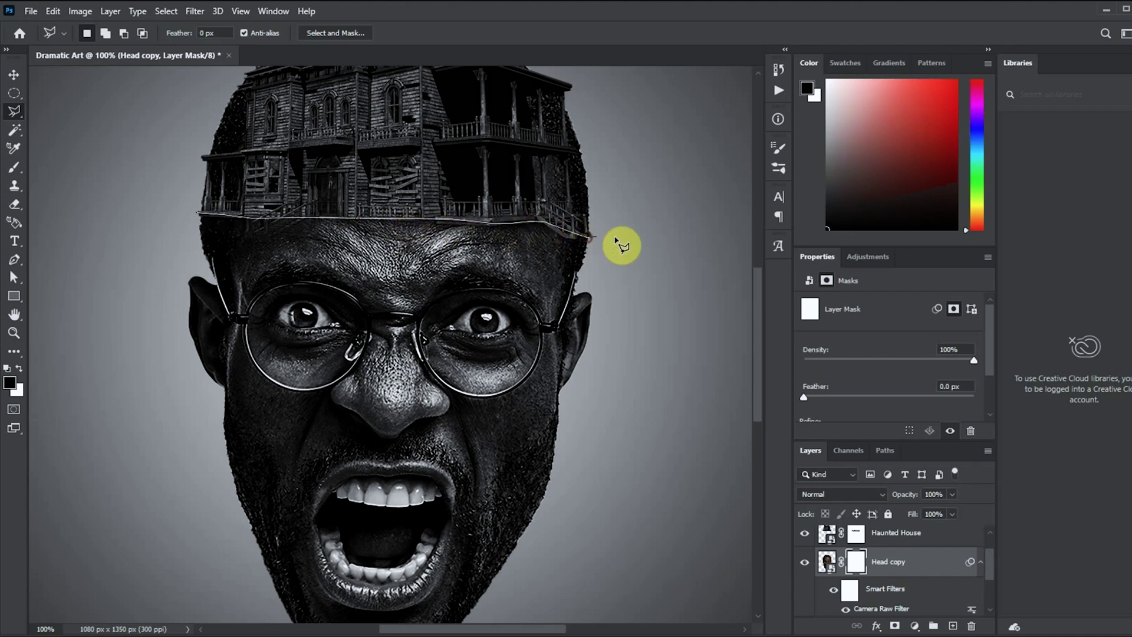
pyautogui.click(628, 227)
pyautogui.click(658, 170)
pyautogui.click(498, 80)
pyautogui.click(296, 76)
pyautogui.click(238, 92)
pyautogui.click(159, 242)
pyautogui.doubleClick(147, 322)
# Step: Target the Head copy layer mask with the Brush, using black at 100% opacity and flow
pyautogui.click(18, 170)
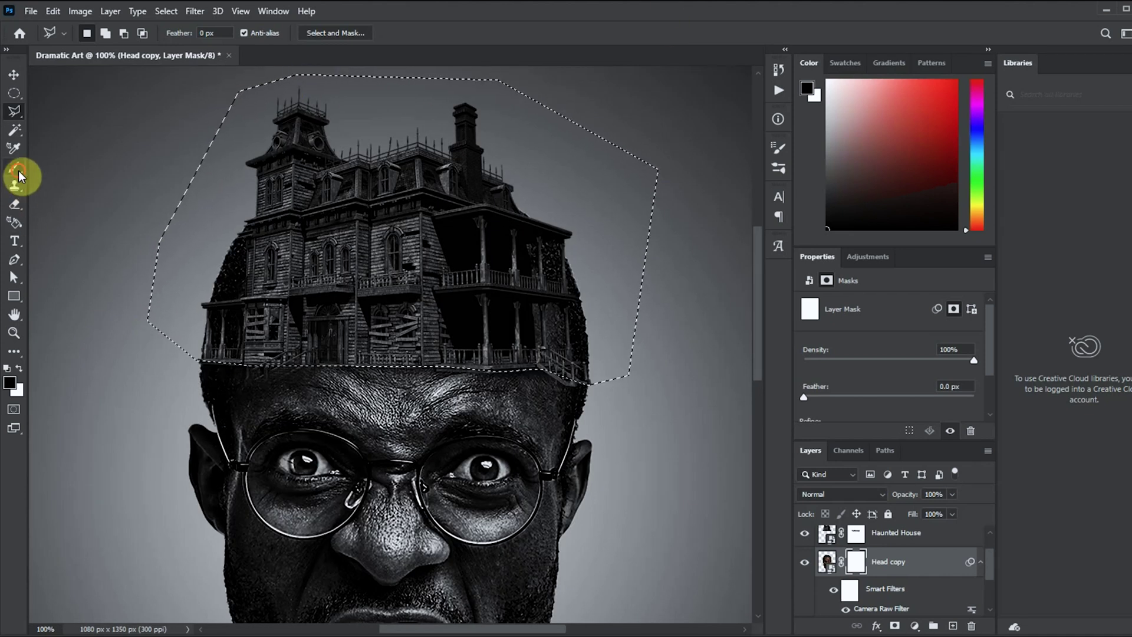
pyautogui.click(17, 172)
pyautogui.hotkey('ctrl', 'alt', 'r')
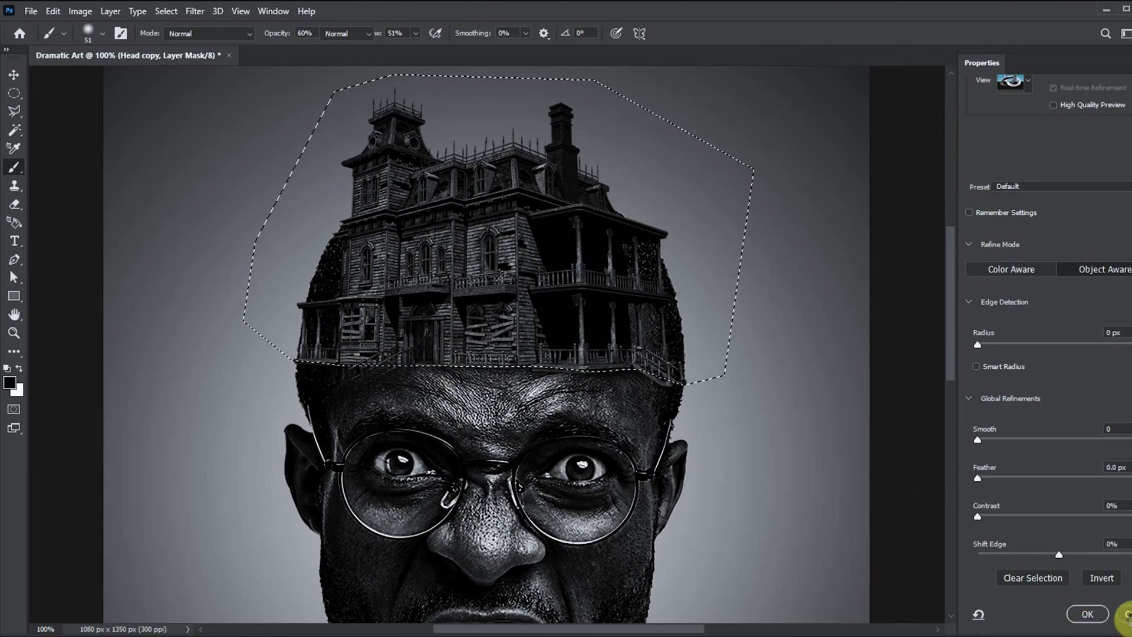
pyautogui.click(1126, 612)
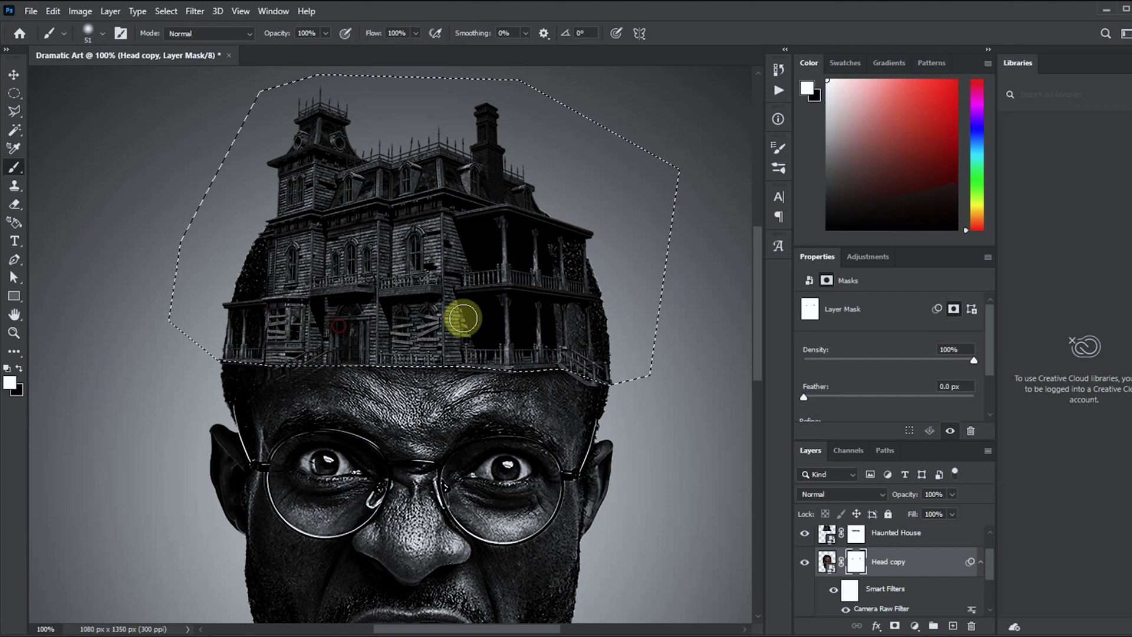
pyautogui.scroll(-1, 869, 581)
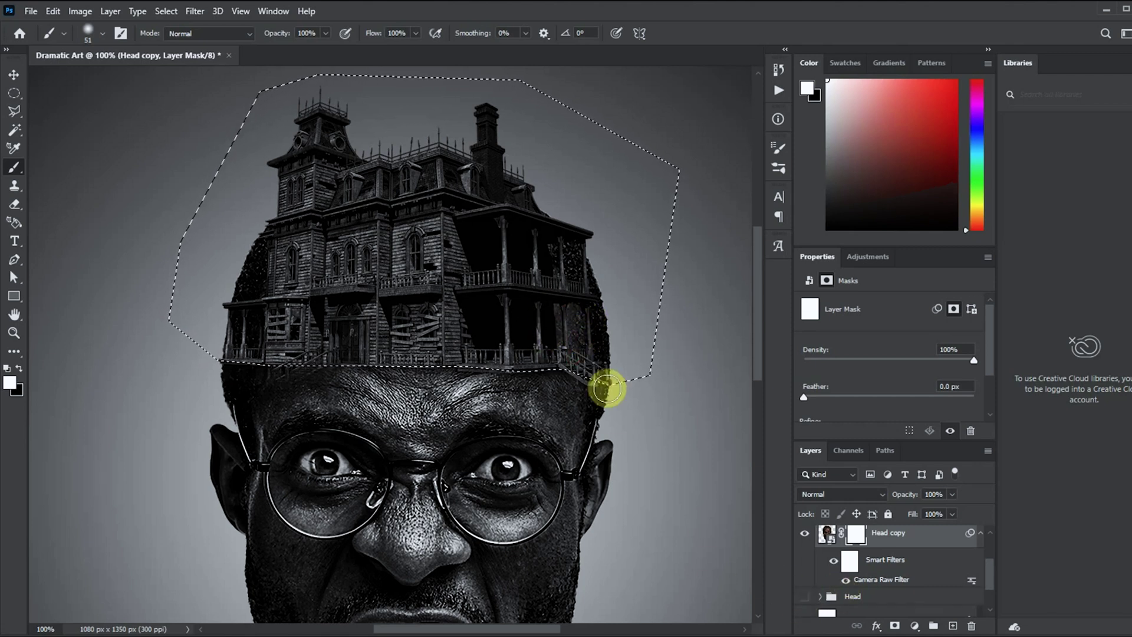
pyautogui.click(804, 596)
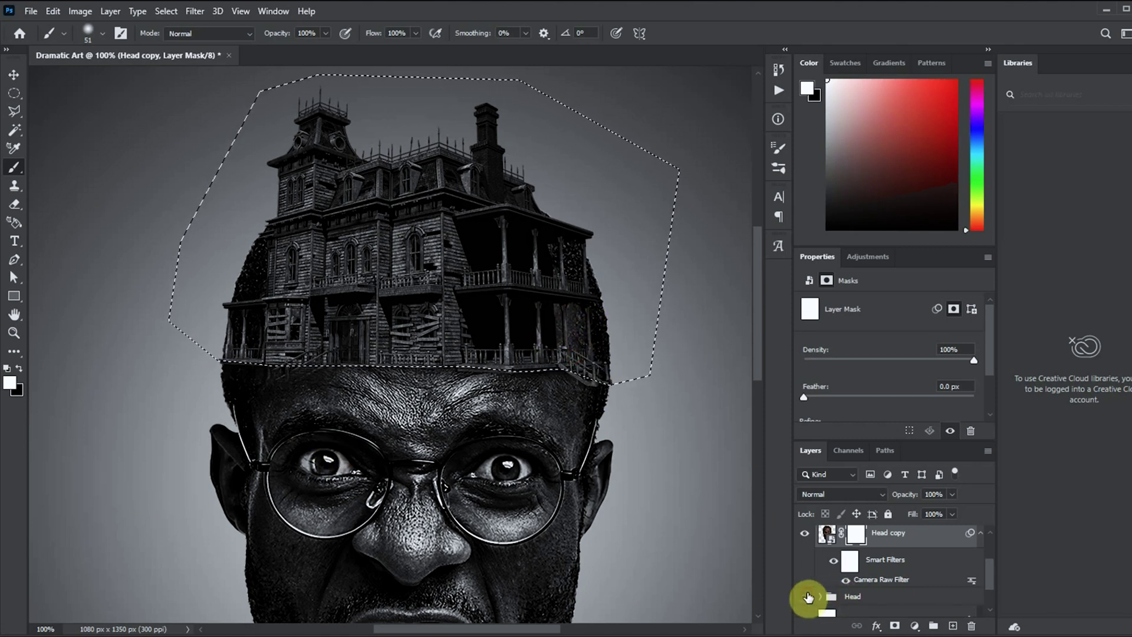
pyautogui.click(882, 542)
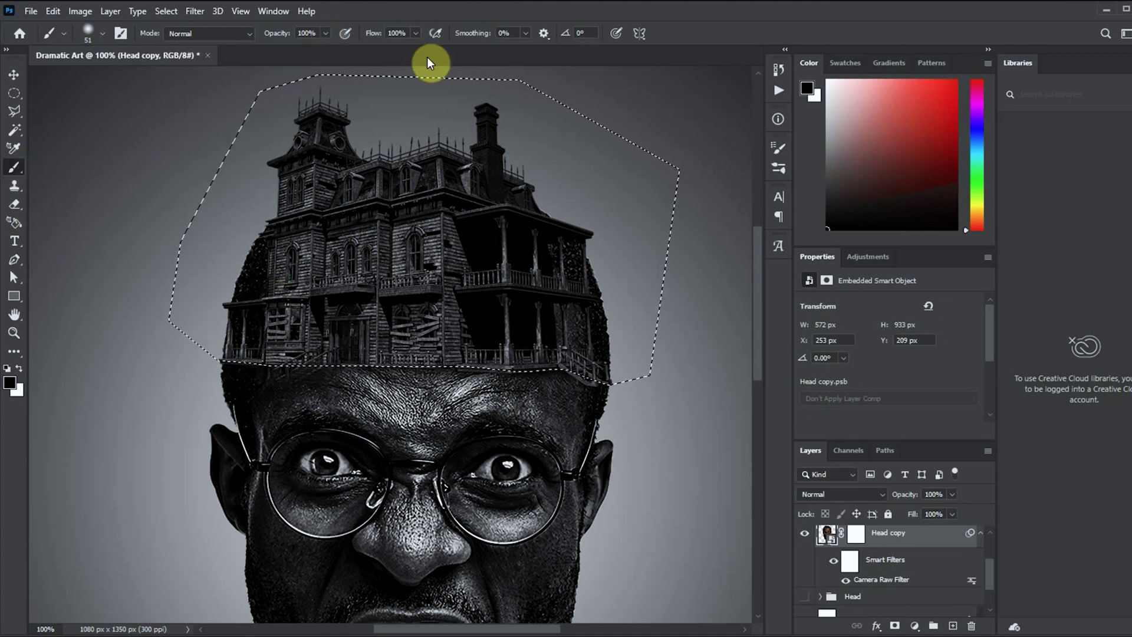
pyautogui.click(852, 537)
pyautogui.click(19, 369)
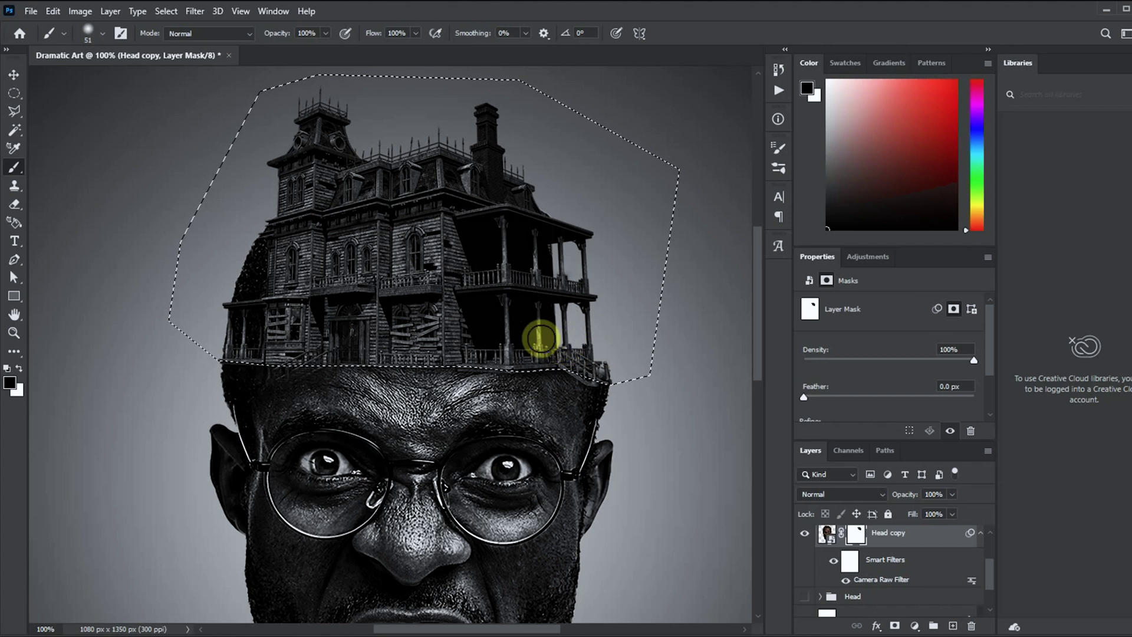
# Step: Paint black inside the selection to hide the head around and behind the house's porches, and deselect
pyautogui.moveTo(268, 239); pyautogui.dragTo(238, 287)
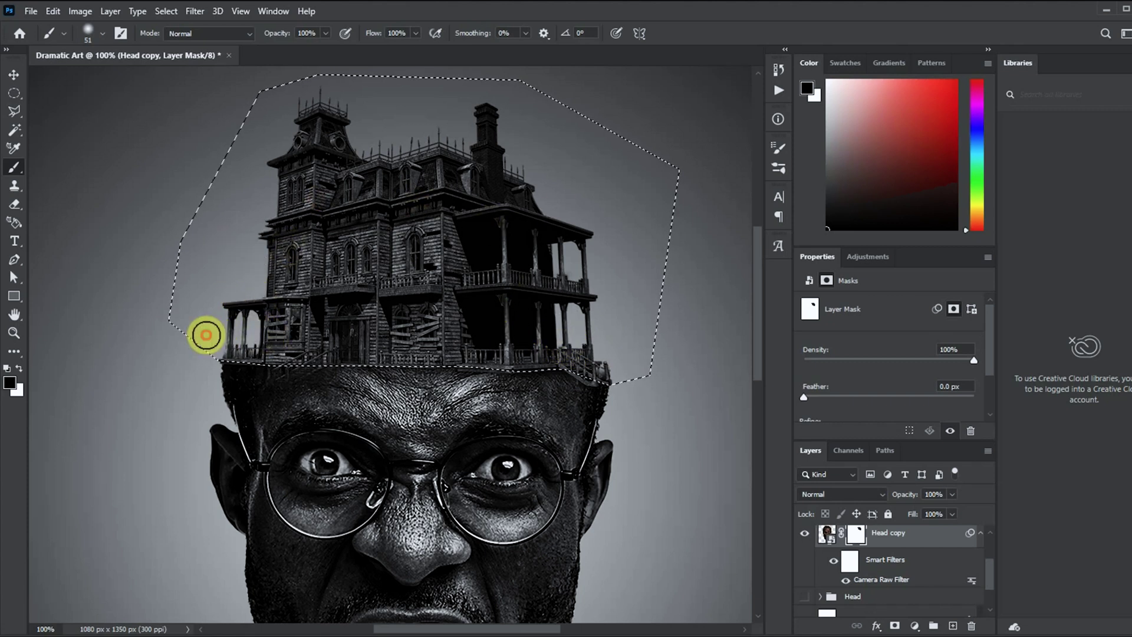
pyautogui.moveTo(206, 335); pyautogui.dragTo(220, 340)
pyautogui.moveTo(481, 344)
pyautogui.mouseDown()
pyautogui.moveTo(611, 363)
pyautogui.moveTo(217, 349)
pyautogui.moveTo(253, 361)
pyautogui.moveTo(627, 369)
pyautogui.mouseUp()
pyautogui.hotkey('ctrl', 'd')
# Step: Set the brush to 35% opacity and 63% flow and soften the Head copy mask along the house's base
pyautogui.rightClick(385, 322)
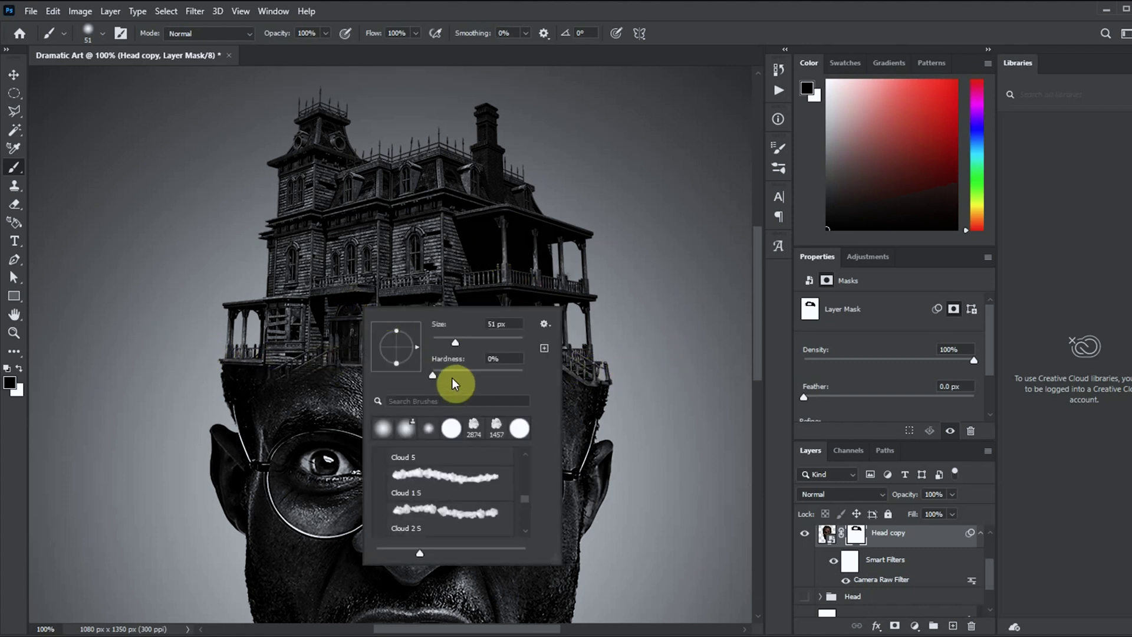
pyautogui.click(325, 33)
pyautogui.moveTo(328, 50); pyautogui.dragTo(296, 50)
pyautogui.click(416, 33)
pyautogui.moveTo(419, 50); pyautogui.dragTo(393, 50)
pyautogui.click(326, 33)
pyautogui.moveTo(324, 50); pyautogui.dragTo(312, 50)
pyautogui.click(342, 360)
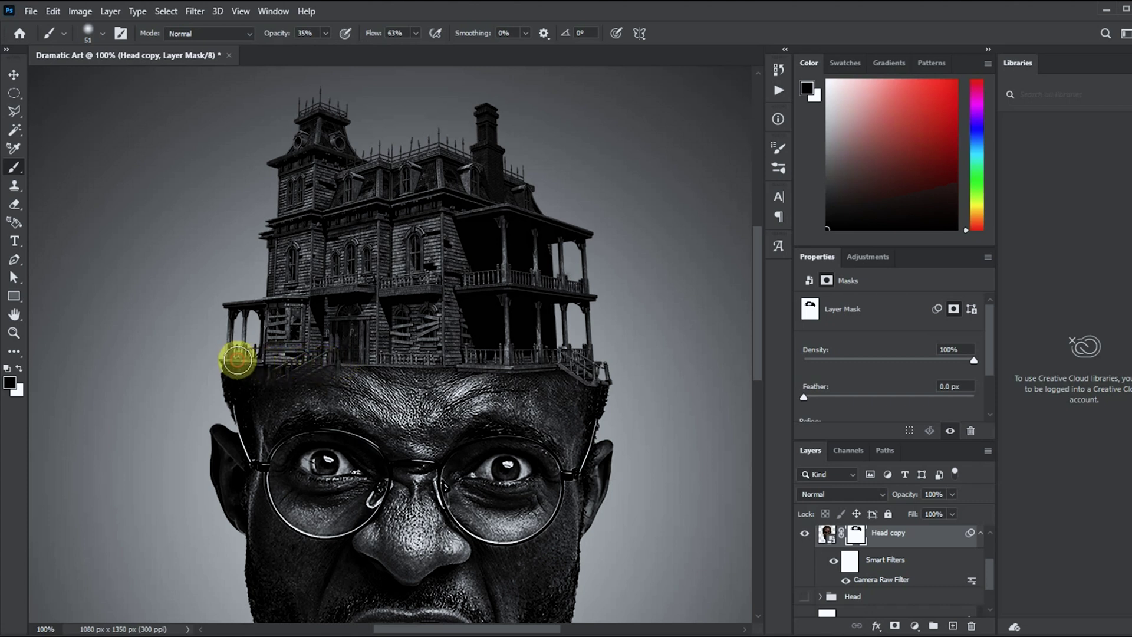
pyautogui.moveTo(307, 359); pyautogui.dragTo(553, 356)
# Step: Target the Haunted House layer mask with the Brush, using black at 35% opacity and 25% flow
pyautogui.click(13, 74)
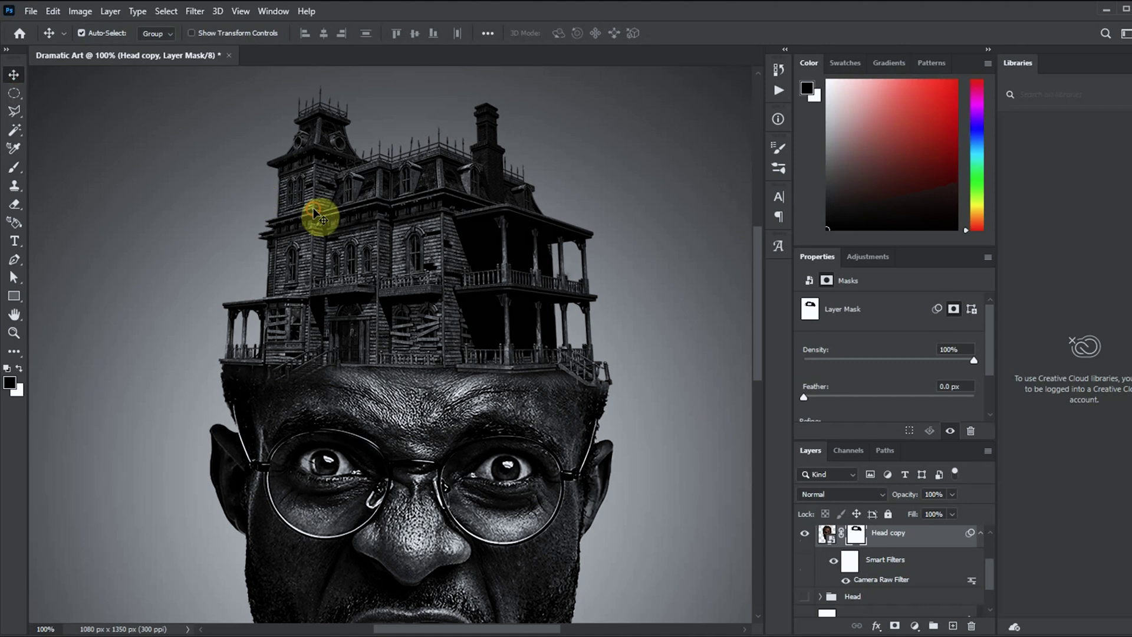
pyautogui.click(319, 215)
pyautogui.click(17, 369)
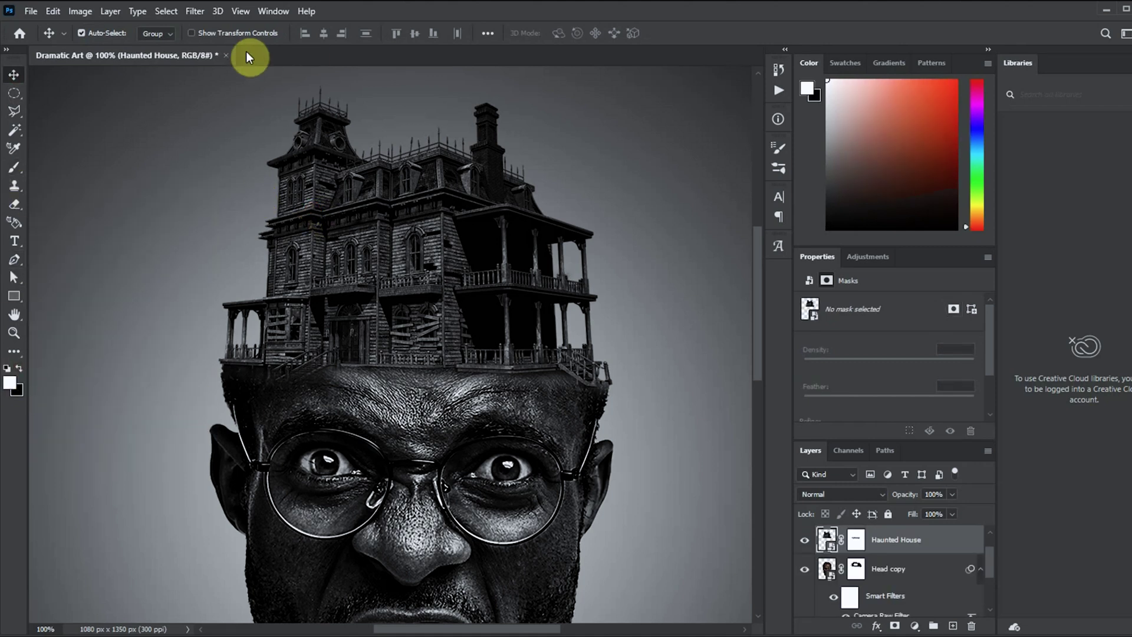
pyautogui.click(12, 169)
pyautogui.click(415, 33)
pyautogui.click(392, 49)
pyautogui.click(855, 539)
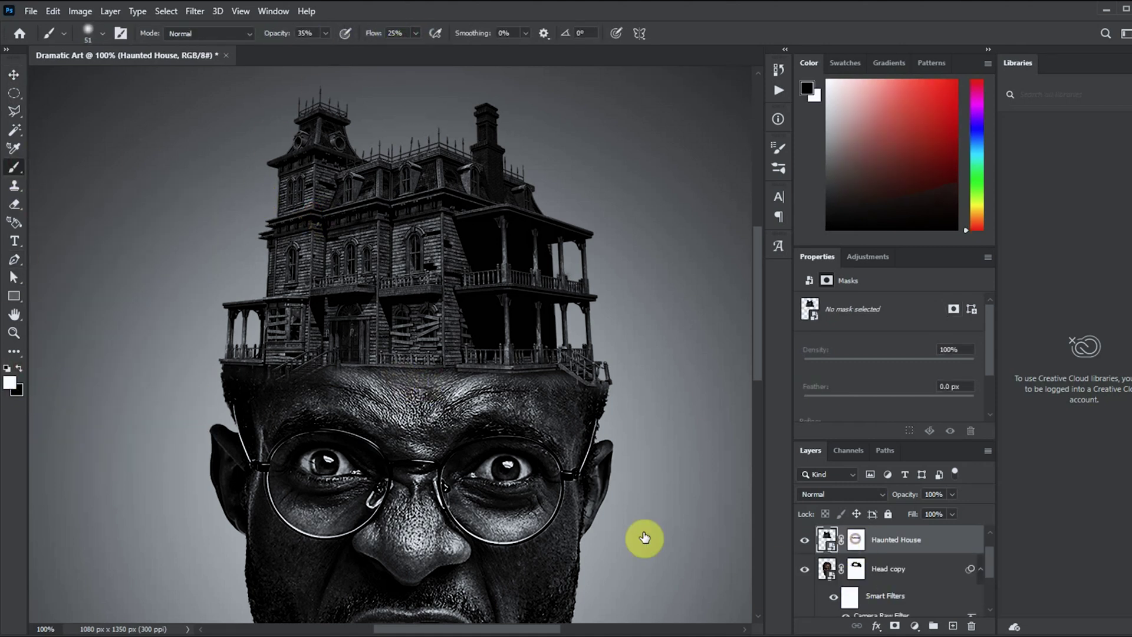
# Step: Refine the Haunted House mask with black below the front door, and with white along the foundation and right porch base
pyautogui.hotkey('ctrl', '+')
pyautogui.hotkey('ctrl', '+')
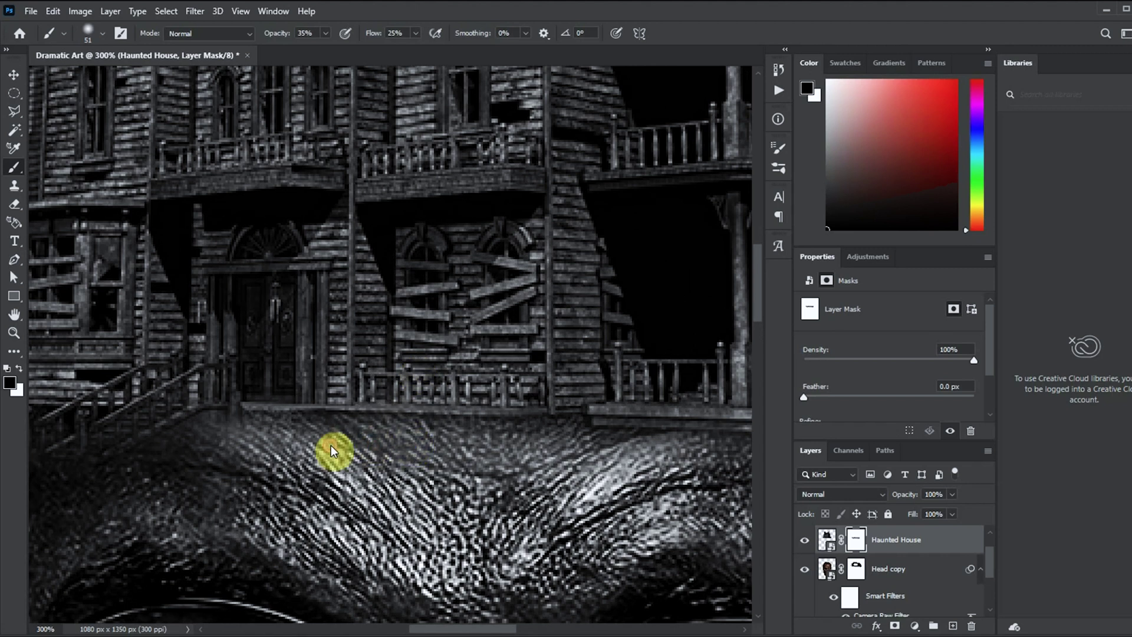
pyautogui.moveTo(245, 449); pyautogui.dragTo(270, 400)
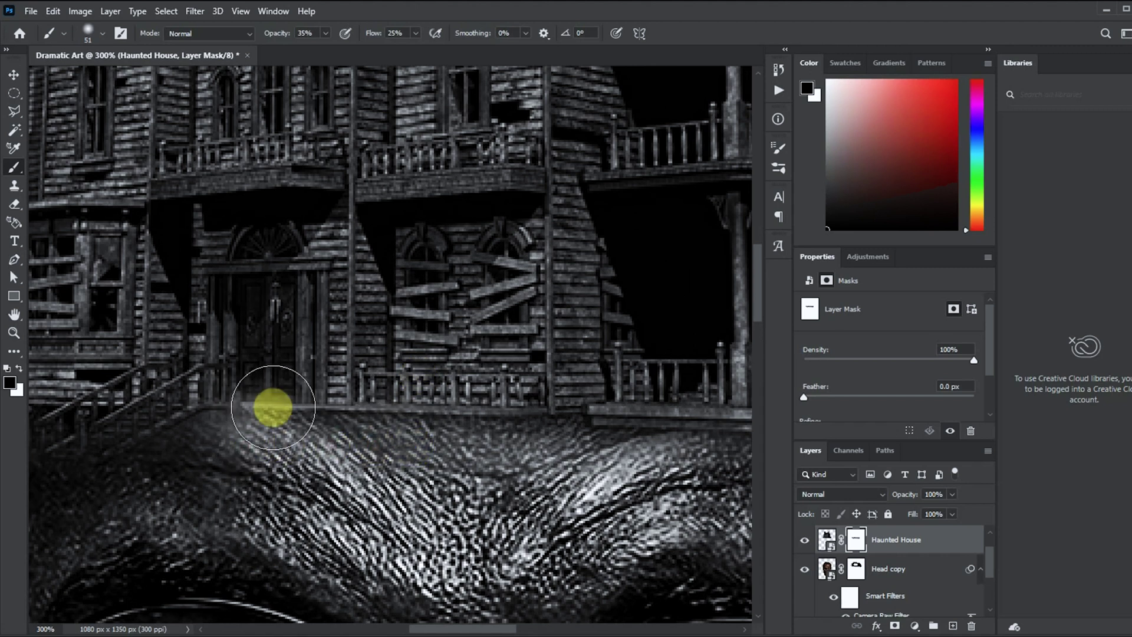
pyautogui.click(19, 368)
pyautogui.moveTo(277, 441)
pyautogui.mouseDown()
pyautogui.moveTo(253, 454)
pyautogui.moveTo(271, 382)
pyautogui.moveTo(260, 397)
pyautogui.moveTo(202, 403)
pyautogui.moveTo(346, 386)
pyautogui.moveTo(574, 397)
pyautogui.moveTo(277, 397)
pyautogui.moveTo(629, 421)
pyautogui.moveTo(210, 413)
pyautogui.mouseUp()
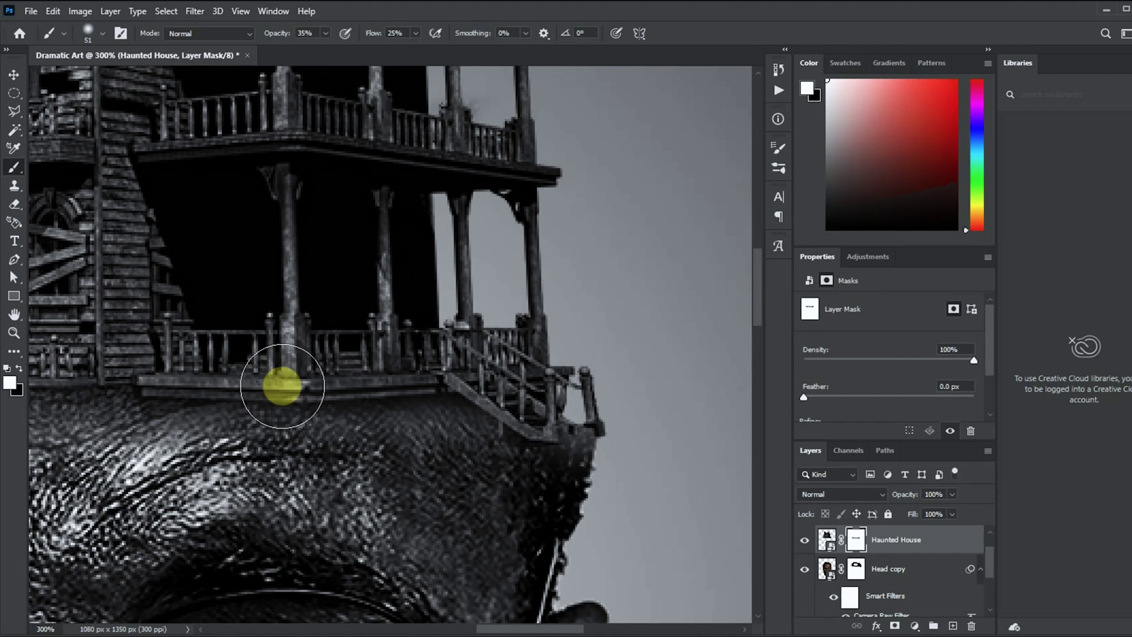
pyautogui.moveTo(283, 389)
pyautogui.mouseDown()
pyautogui.moveTo(177, 379)
pyautogui.moveTo(528, 429)
pyautogui.moveTo(571, 408)
pyautogui.mouseUp()
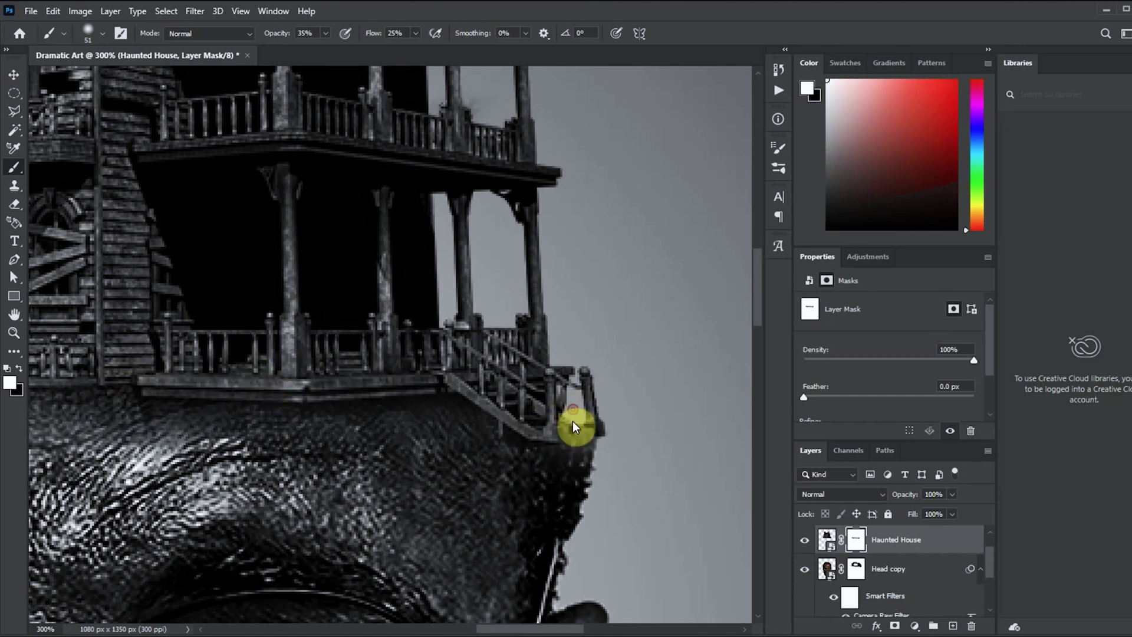
# Step: Raise the brush to 74% opacity and 63% flow and restore the stairs at the right porch with white
pyautogui.click(325, 33)
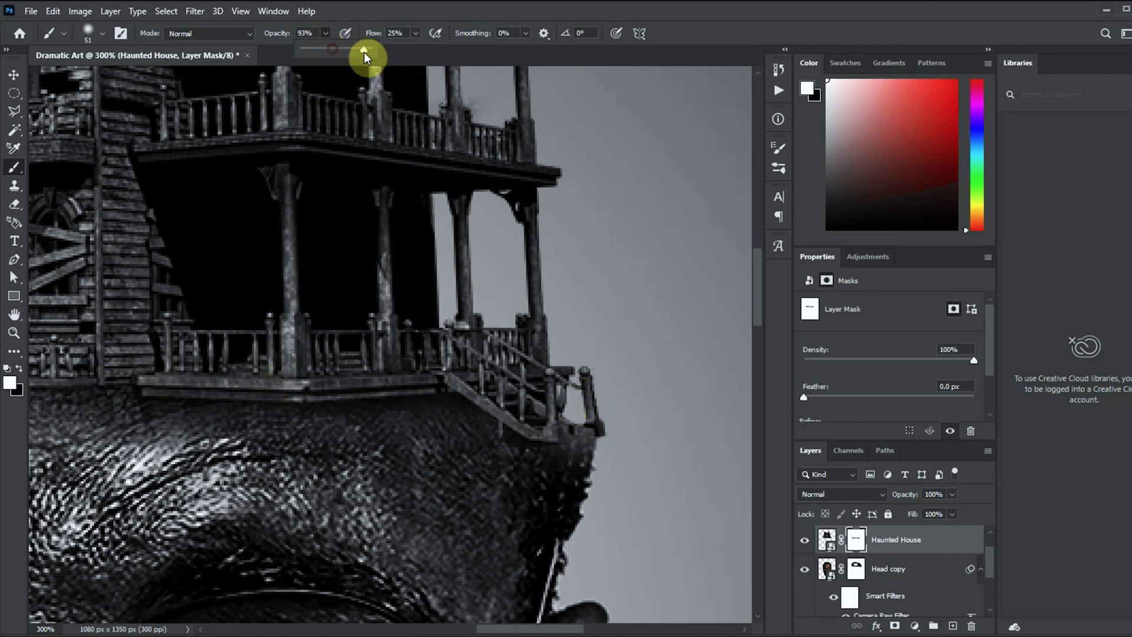
pyautogui.click(362, 51)
pyautogui.click(415, 33)
pyautogui.click(443, 51)
pyautogui.click(571, 404)
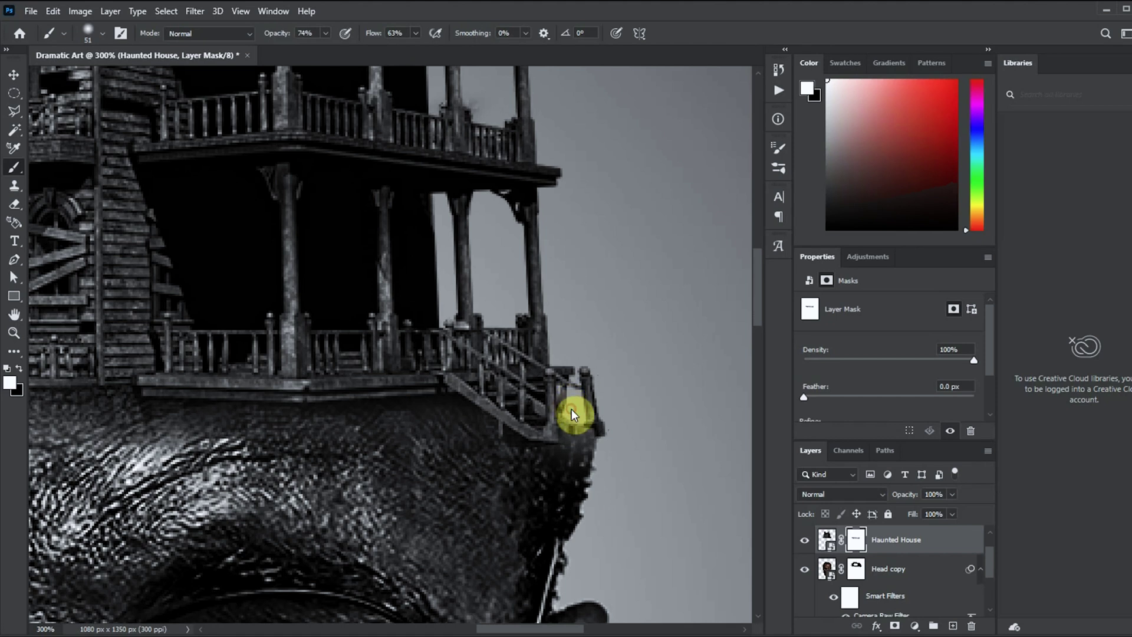
pyautogui.moveTo(572, 416)
pyautogui.mouseDown()
pyautogui.moveTo(561, 391)
pyautogui.moveTo(503, 423)
pyautogui.moveTo(372, 384)
pyautogui.moveTo(453, 373)
pyautogui.moveTo(442, 354)
pyautogui.moveTo(266, 372)
pyautogui.moveTo(95, 354)
pyautogui.mouseUp()
# Step: Paint white on the Haunted House mask to restore the foundation edge and the outer end of the left porch
pyautogui.press('space')
pyautogui.moveTo(364, 426); pyautogui.dragTo(659, 435)
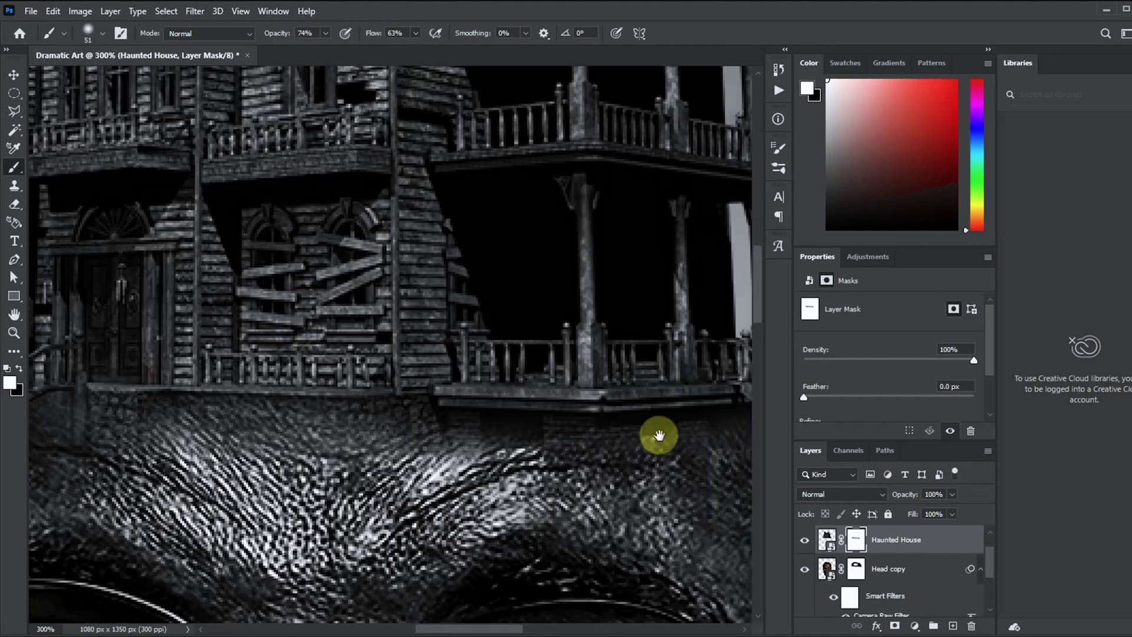
pyautogui.moveTo(546, 437)
pyautogui.mouseDown()
pyautogui.moveTo(258, 425)
pyautogui.moveTo(251, 444)
pyautogui.moveTo(227, 450)
pyautogui.moveTo(375, 463)
pyautogui.mouseUp()
pyautogui.press('space')
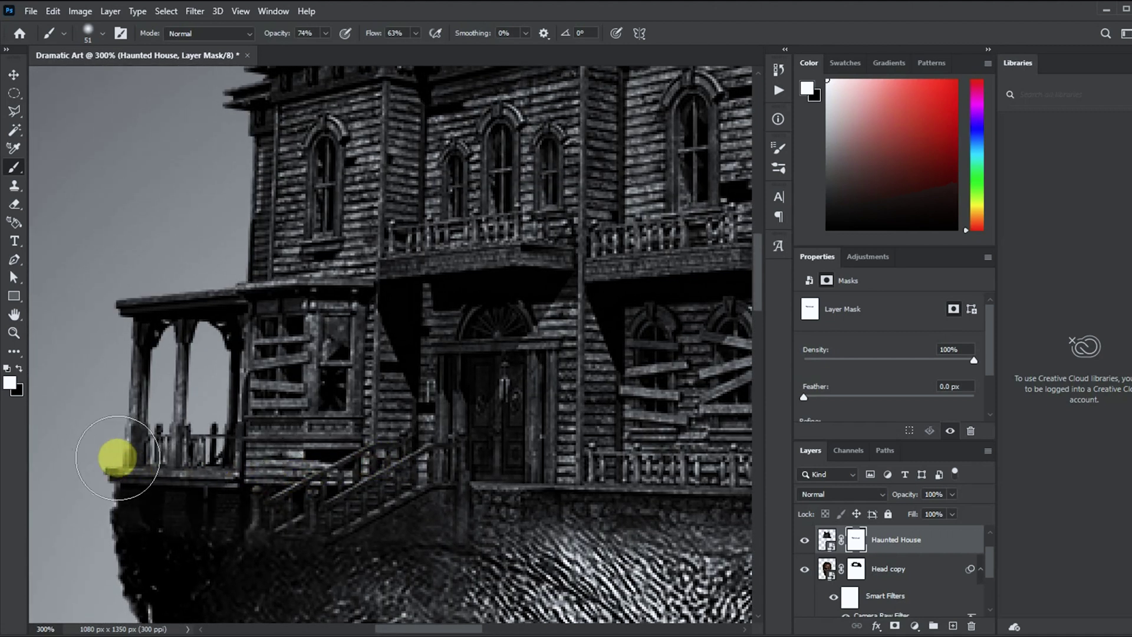
pyautogui.moveTo(117, 458)
pyautogui.mouseDown()
pyautogui.moveTo(89, 450)
pyautogui.moveTo(38, 404)
pyautogui.mouseUp()
# Step: Blend the foundation under the left porch into the head with a 20 px black brush at 37% opacity and 22% flow
pyautogui.click(20, 369)
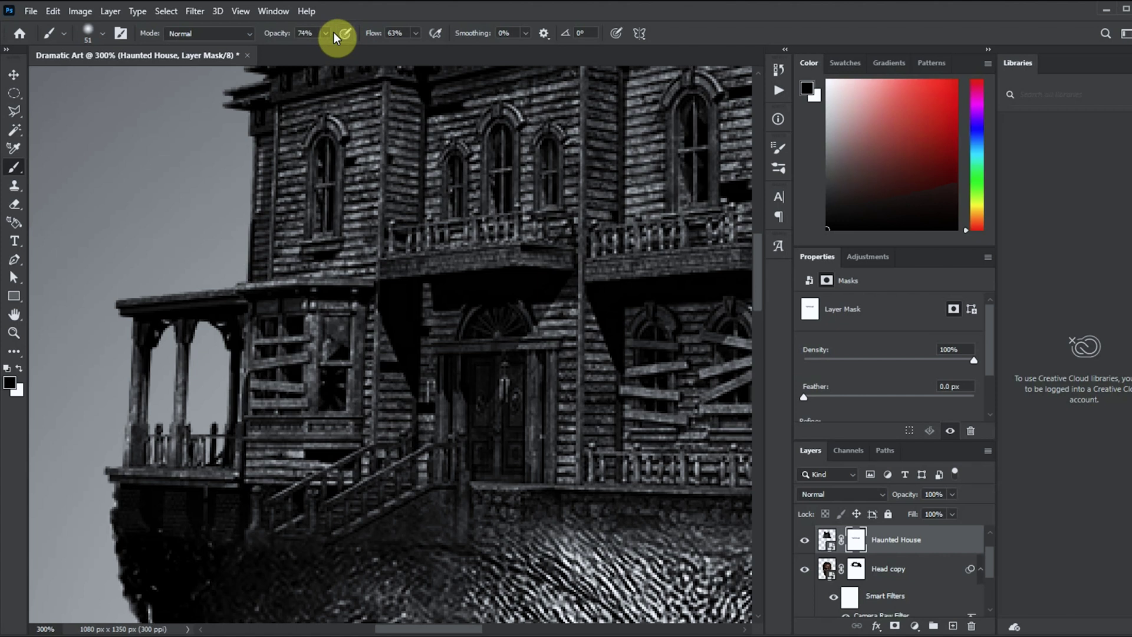
pyautogui.click(302, 50)
pyautogui.click(415, 33)
pyautogui.click(386, 49)
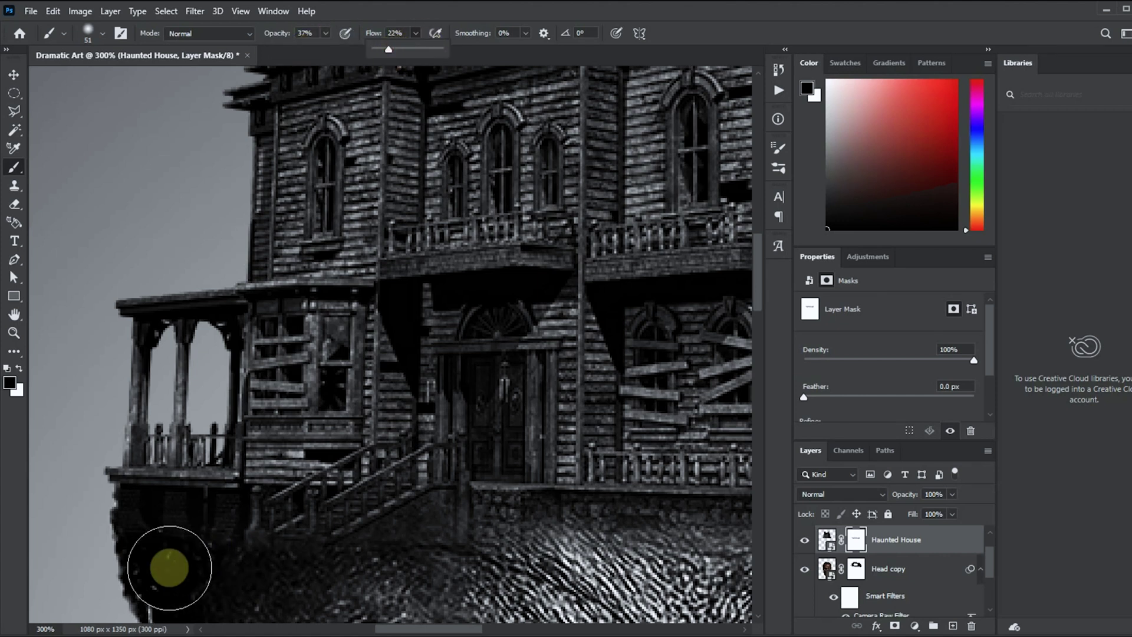
pyautogui.rightClick(169, 569)
pyautogui.click(260, 489)
pyautogui.click(164, 536)
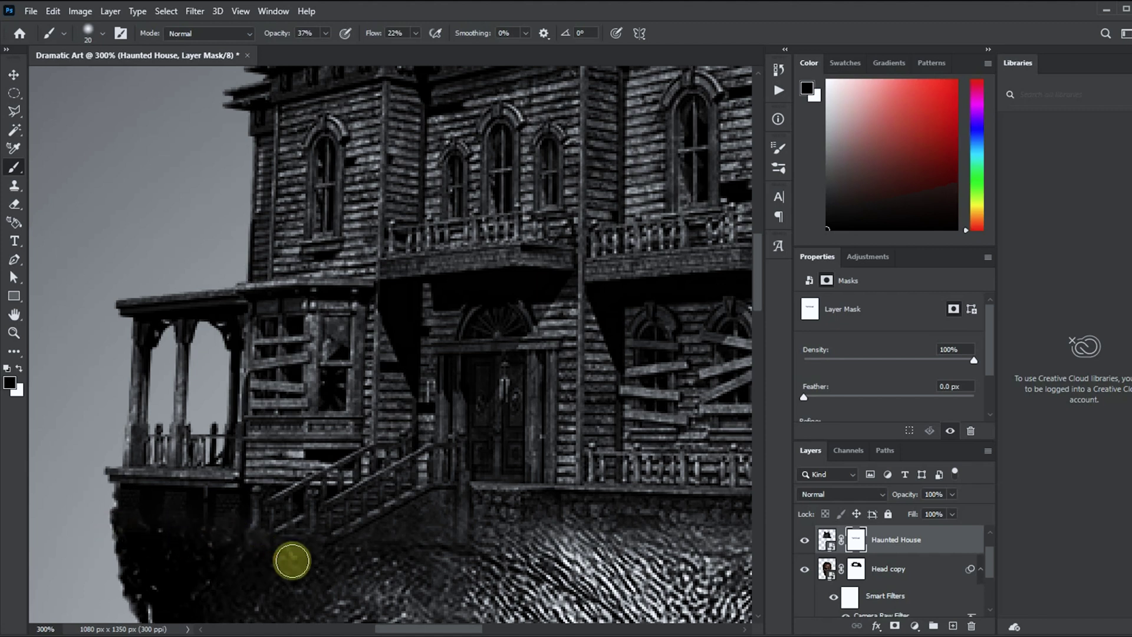
# Step: Paint black on the Haunted House mask below both porches, and restore the head's edge under the right stairs with white on the Head copy mask
pyautogui.click(179, 525)
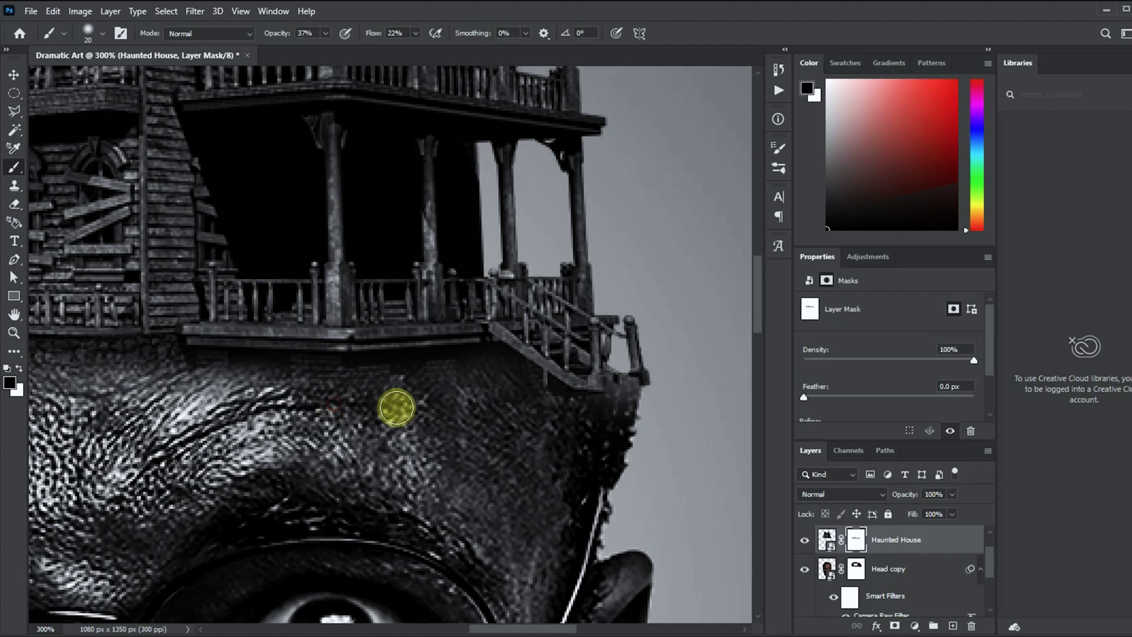
pyautogui.click(545, 415)
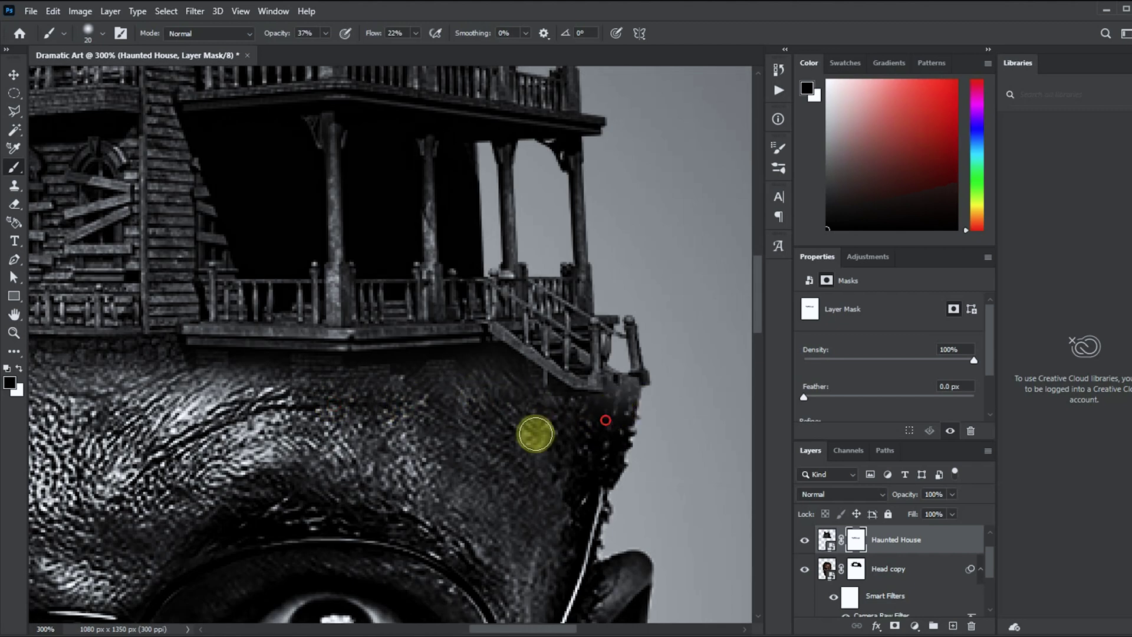
pyautogui.hotkey('alt', '[')
pyautogui.press('x')
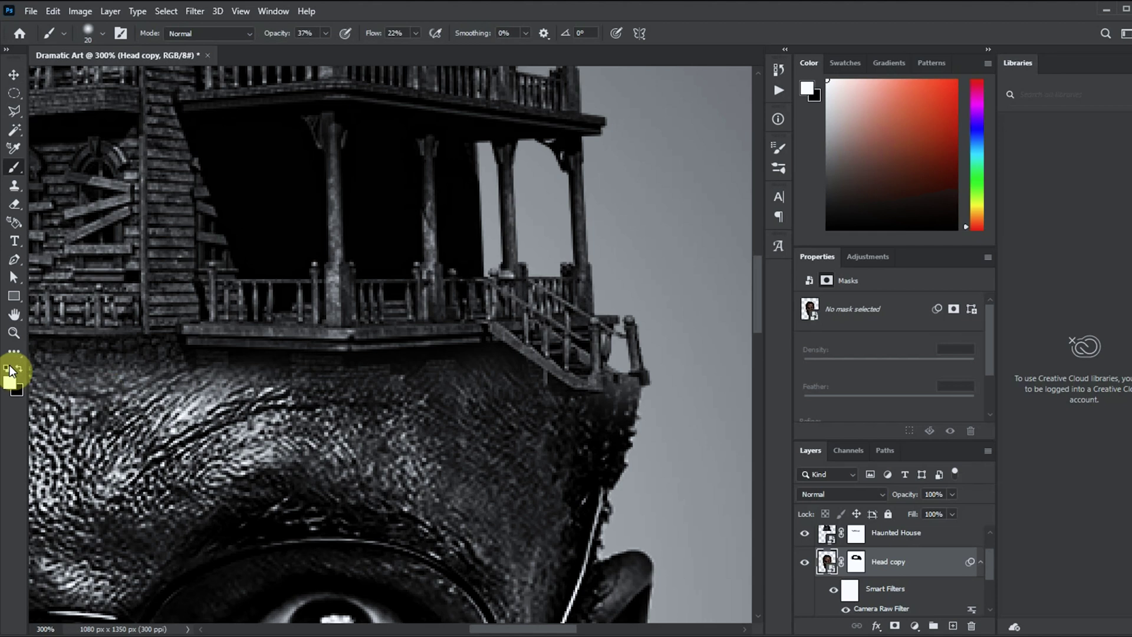
pyautogui.click(853, 557)
pyautogui.press('x')
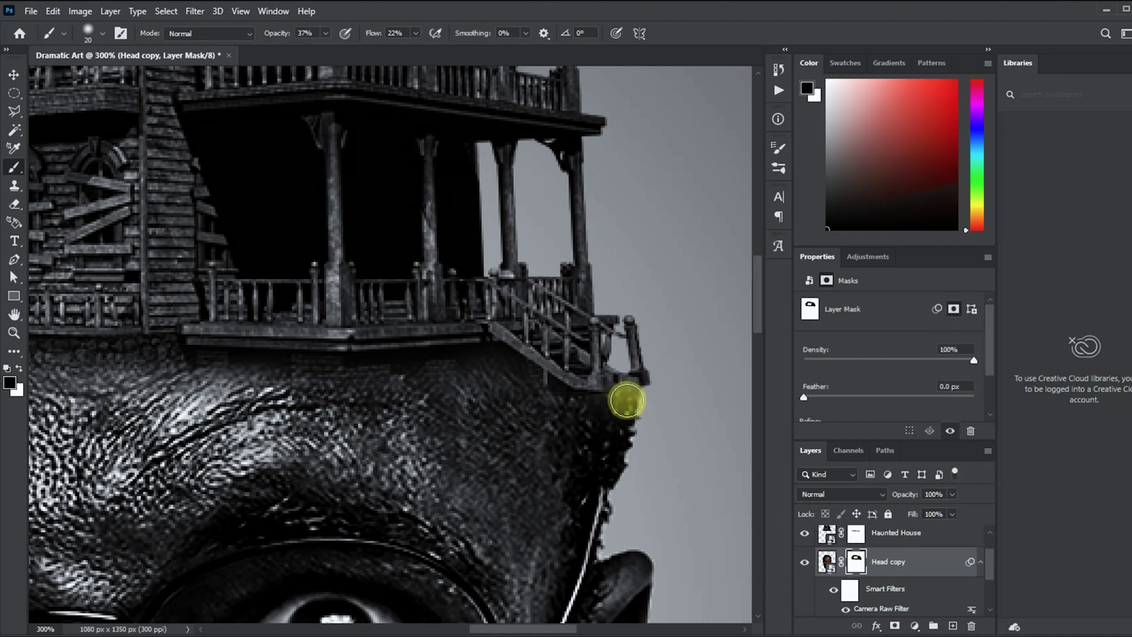
pyautogui.click(19, 368)
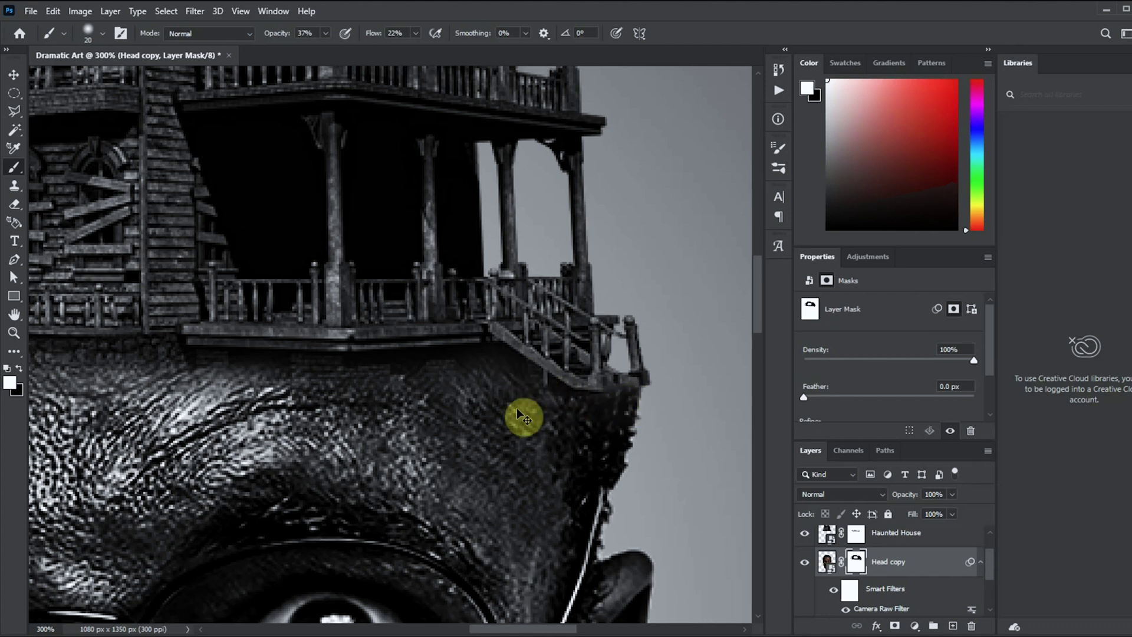
# Step: Examine how the haunted house blends into the head, in the full composition and close up
pyautogui.hotkey('ctrl', '0')
pyautogui.hotkey('ctrl', '-')
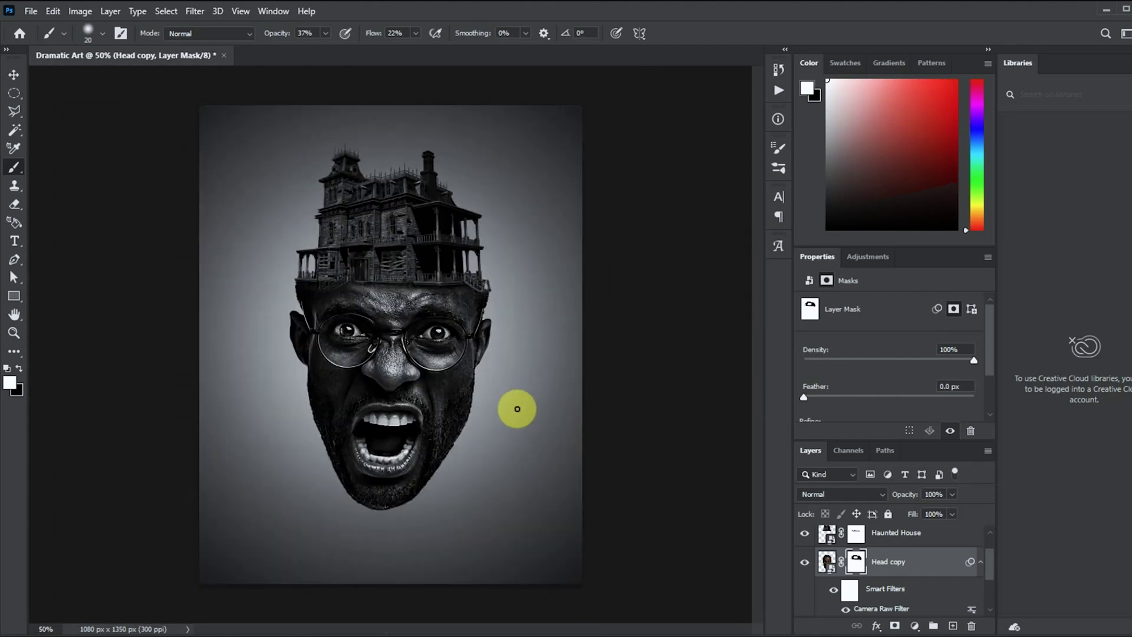
pyautogui.press('v')
pyautogui.click(194, 11)
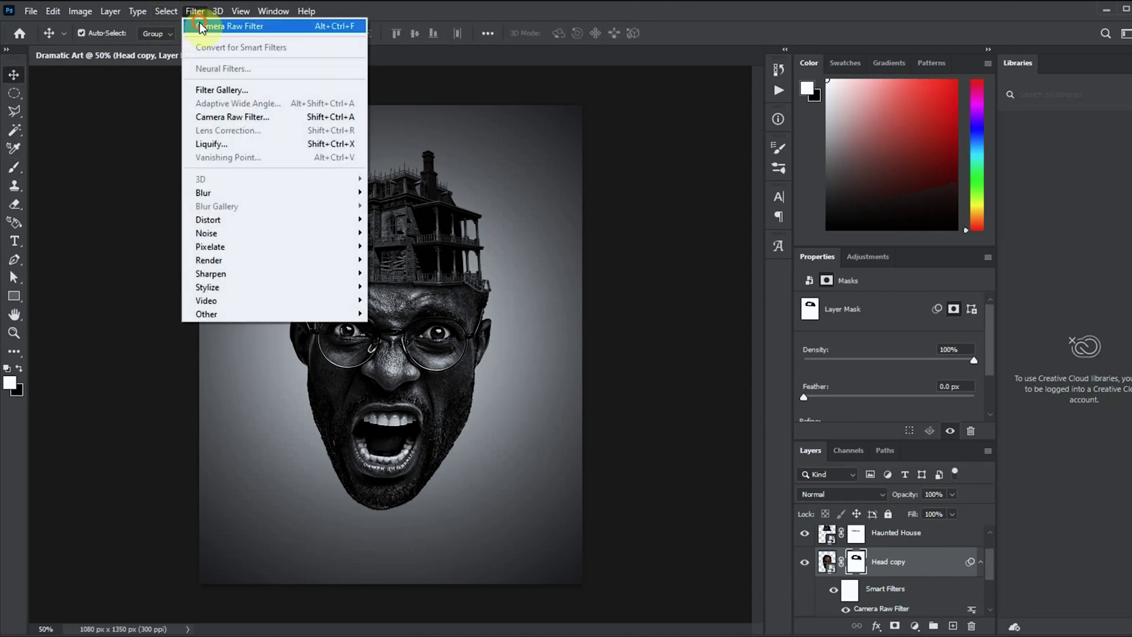
pyautogui.click(361, 212)
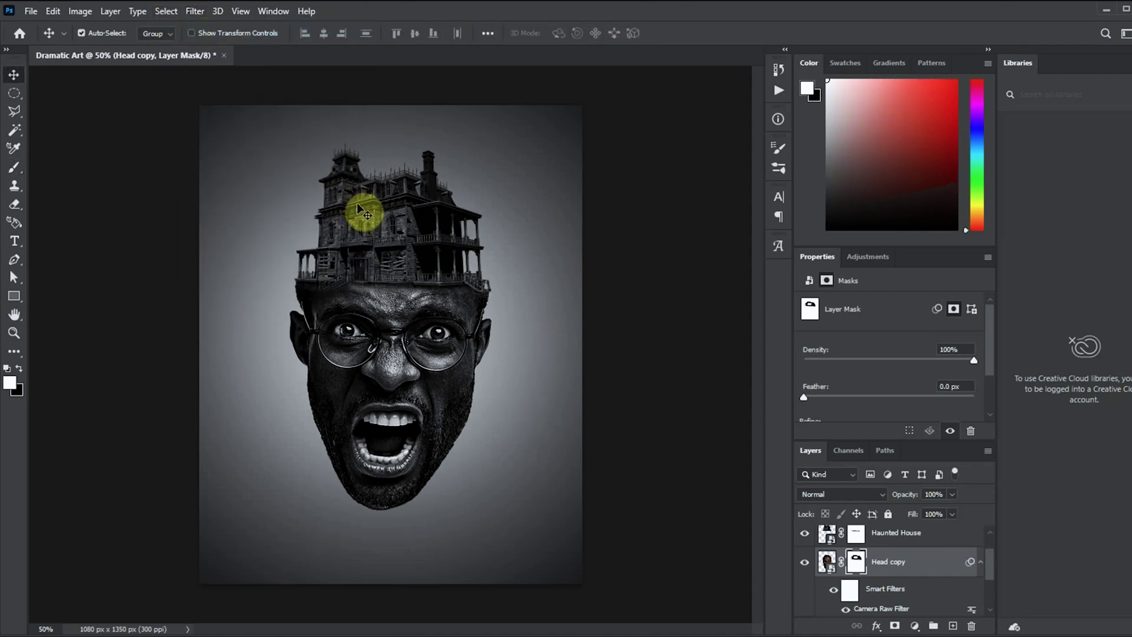
pyautogui.hotkey('ctrl', '+')
pyautogui.hotkey('ctrl', '+')
pyautogui.moveTo(462, 222); pyautogui.dragTo(494, 323)
pyautogui.hotkey('ctrl', '-')
pyautogui.hotkey('ctrl', '-')
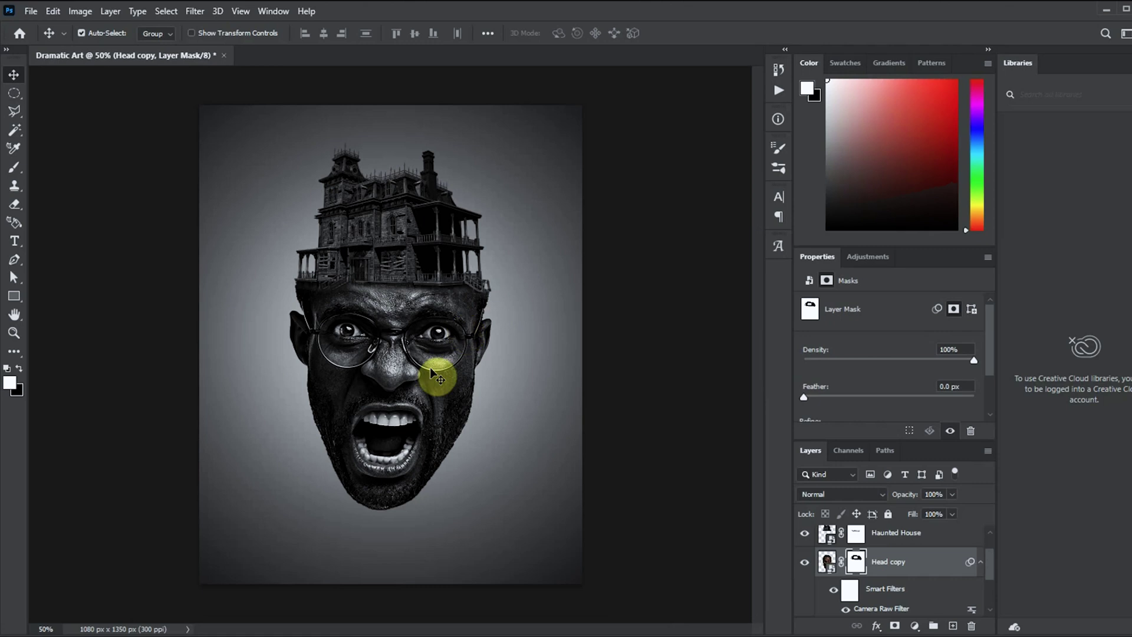
# Step: Place Raven Bird 1.png as a linked image, scale it to about 5.74%, and position it at the upper left of the house
pyautogui.click(28, 11)
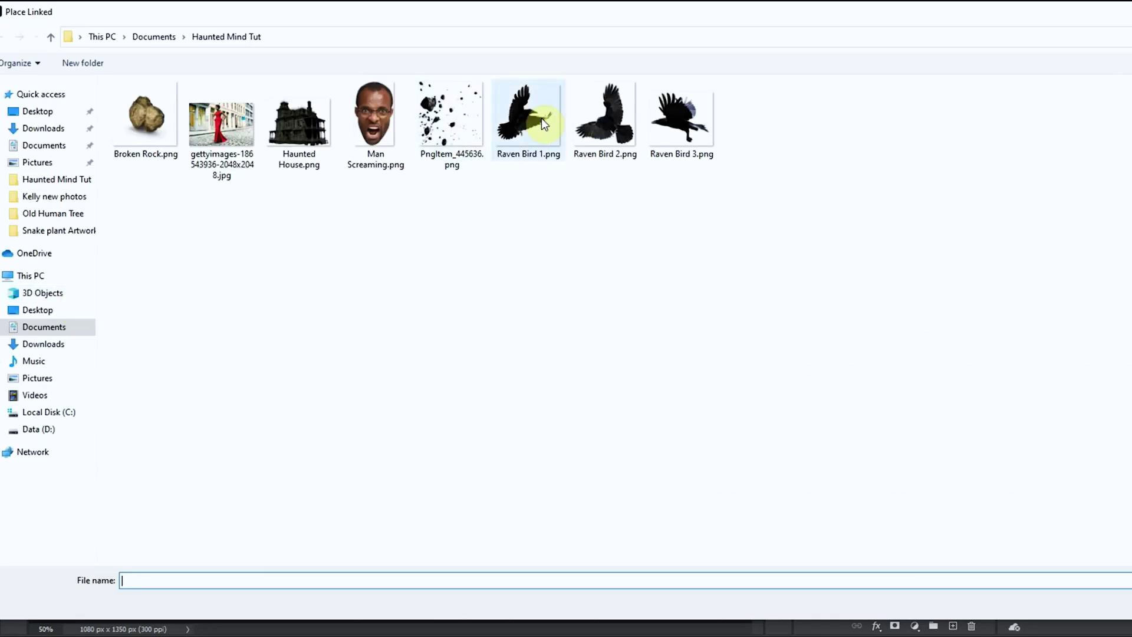
pyautogui.doubleClick(527, 115)
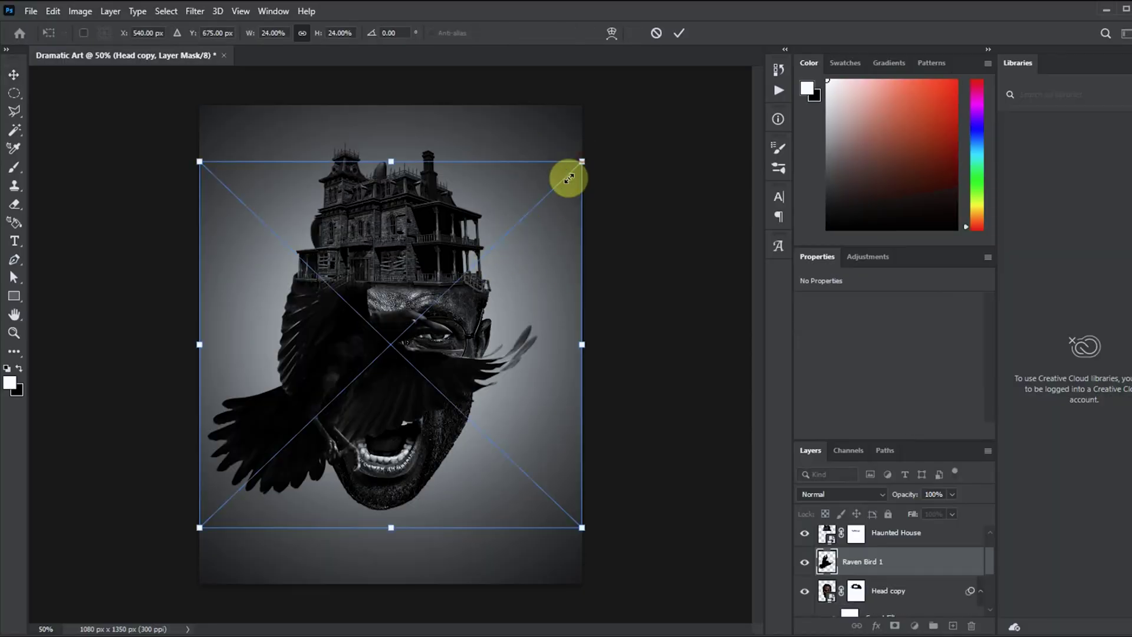
pyautogui.moveTo(569, 178); pyautogui.dragTo(430, 299)
pyautogui.moveTo(383, 350); pyautogui.dragTo(271, 187)
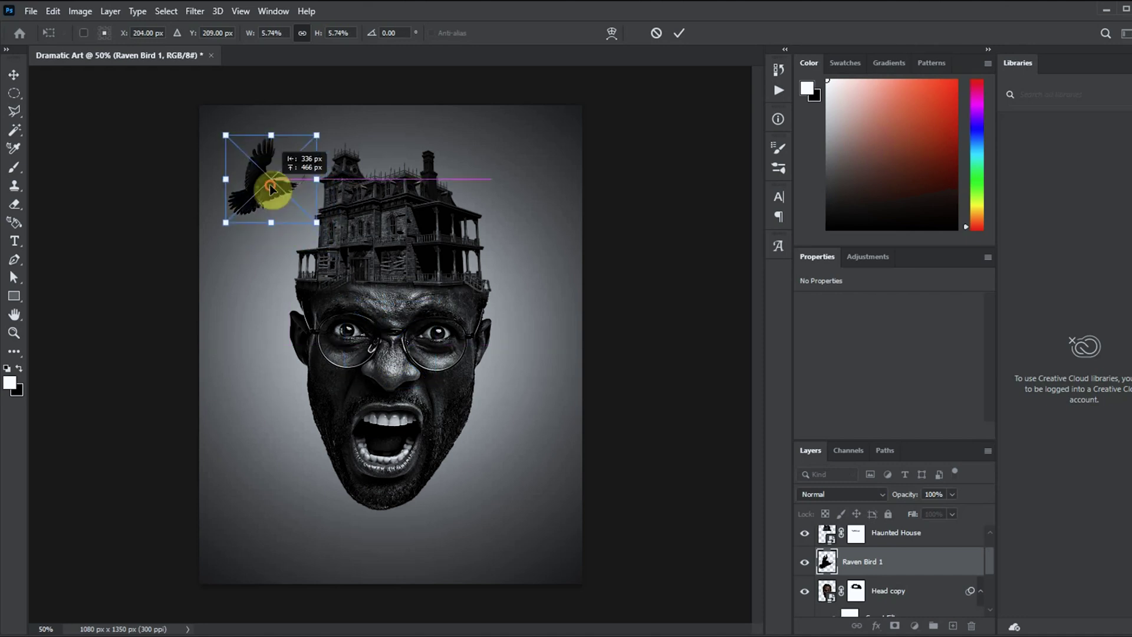
pyautogui.press('Return')
# Step: Place Raven Bird 2.png as a linked image, scaled to about 178 × 184 px, beside the ear right of the face
pyautogui.click(30, 11)
pyautogui.click(74, 306)
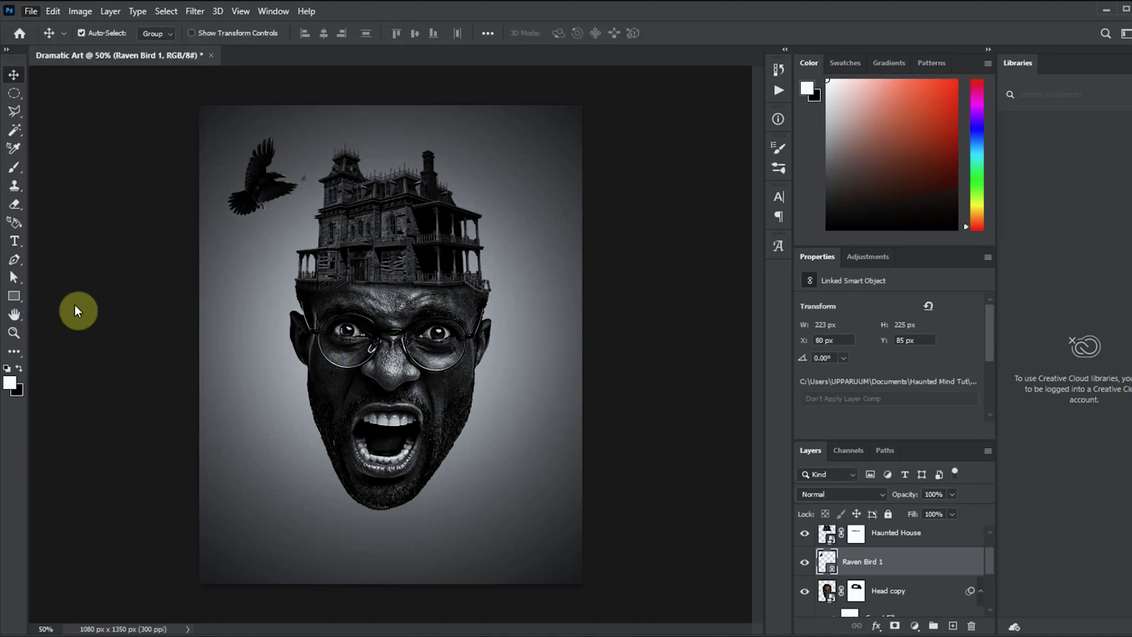
pyautogui.doubleClick(603, 132)
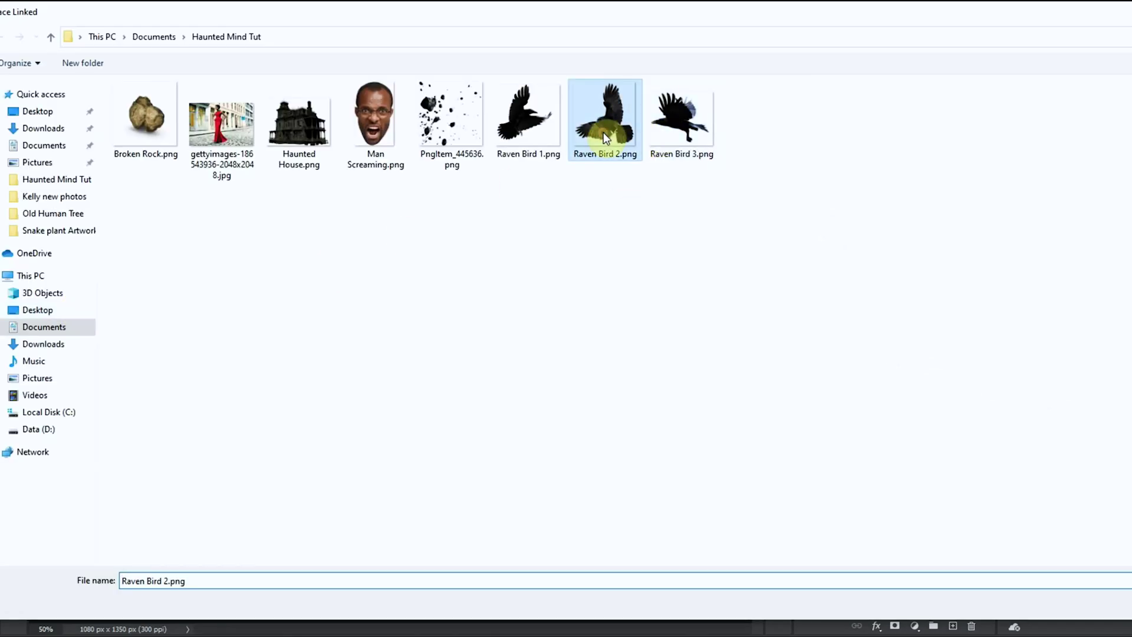
pyautogui.doubleClick(604, 137)
pyautogui.moveTo(197, 144); pyautogui.dragTo(353, 298)
pyautogui.moveTo(420, 360); pyautogui.dragTo(548, 359)
pyautogui.moveTo(573, 293); pyautogui.dragTo(551, 313)
pyautogui.press('Return')
# Step: Place Raven Bird 3.png as a linked image over the middle of the face, scaled to about 211 × 181 px
pyautogui.click(30, 11)
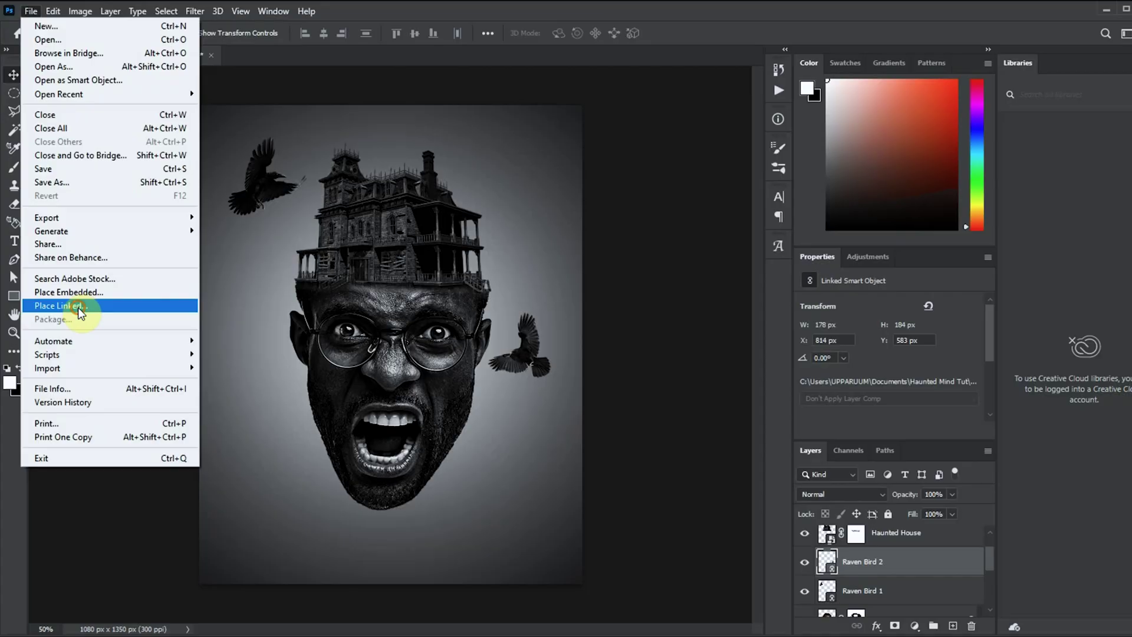
pyautogui.click(79, 308)
pyautogui.doubleClick(677, 112)
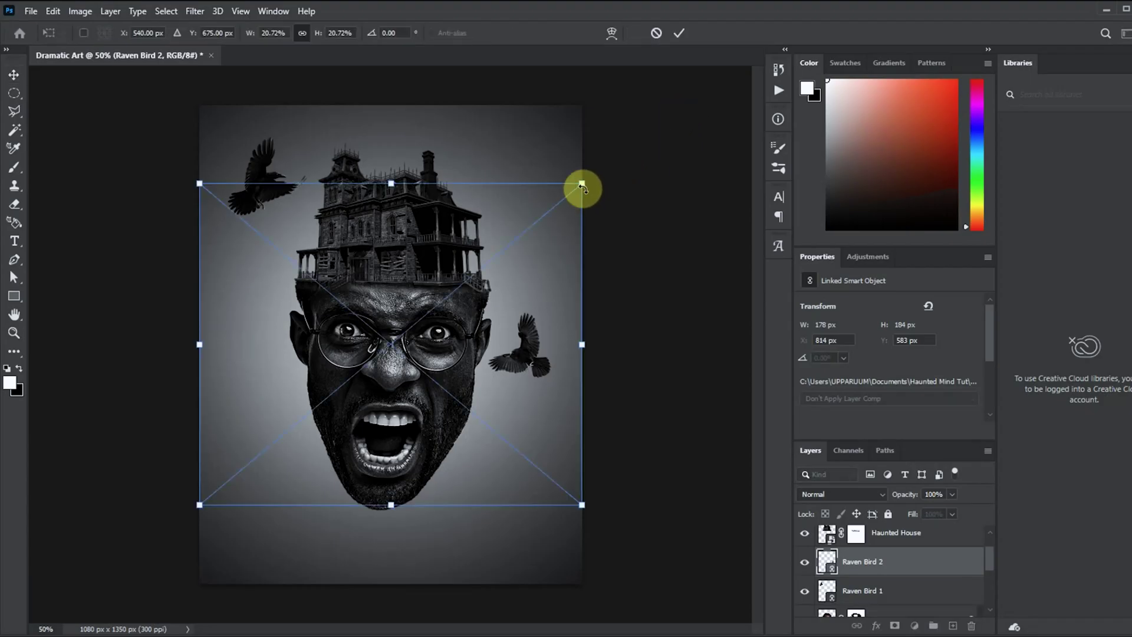
pyautogui.moveTo(582, 187); pyautogui.dragTo(426, 299)
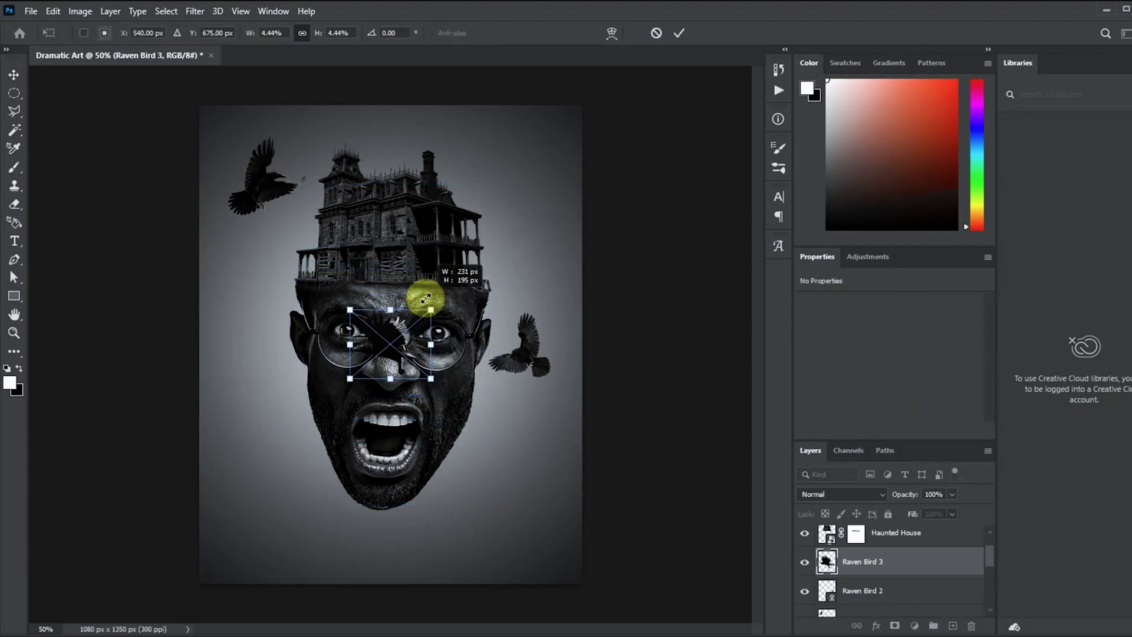
pyautogui.doubleClick(374, 334)
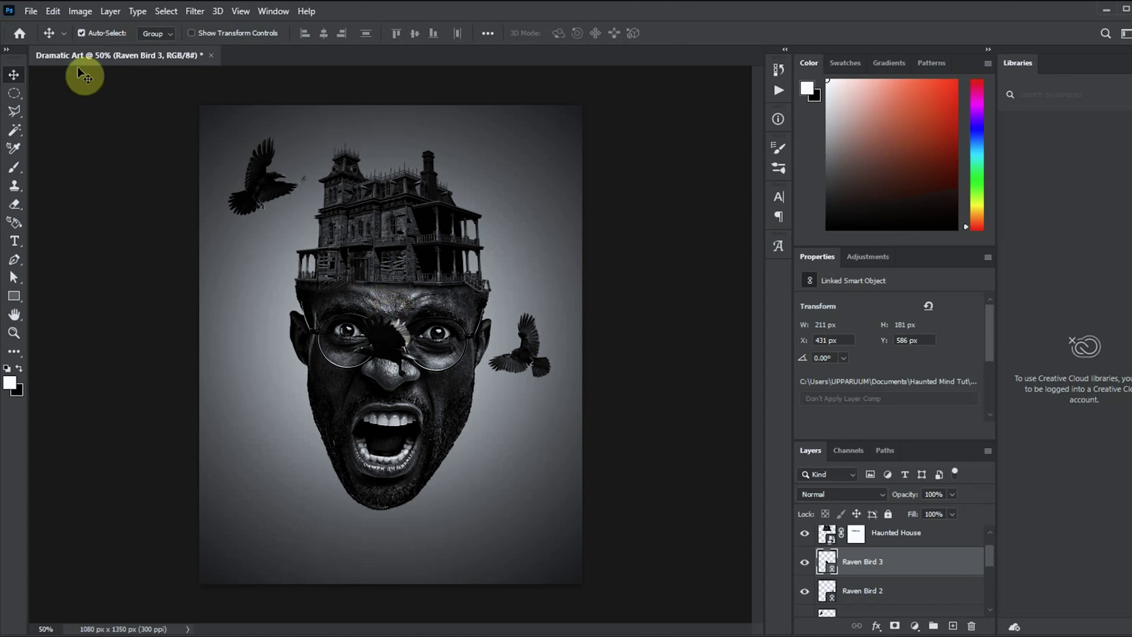
# Step: Flip Raven Bird 3 horizontally, shrink it to about 94 × 82 px, and place it right of the house
pyautogui.click(53, 12)
pyautogui.click(321, 549)
pyautogui.moveTo(398, 341); pyautogui.dragTo(540, 252)
pyautogui.hotkey('ctrl', 't')
pyautogui.click(680, 34)
# Step: Move Raven Bird 2 to the upper right of the chimney and shrink it to about 117 × 120 px
pyautogui.moveTo(533, 371); pyautogui.dragTo(497, 164)
pyautogui.hotkey('ctrl', 't')
pyautogui.click(679, 31)
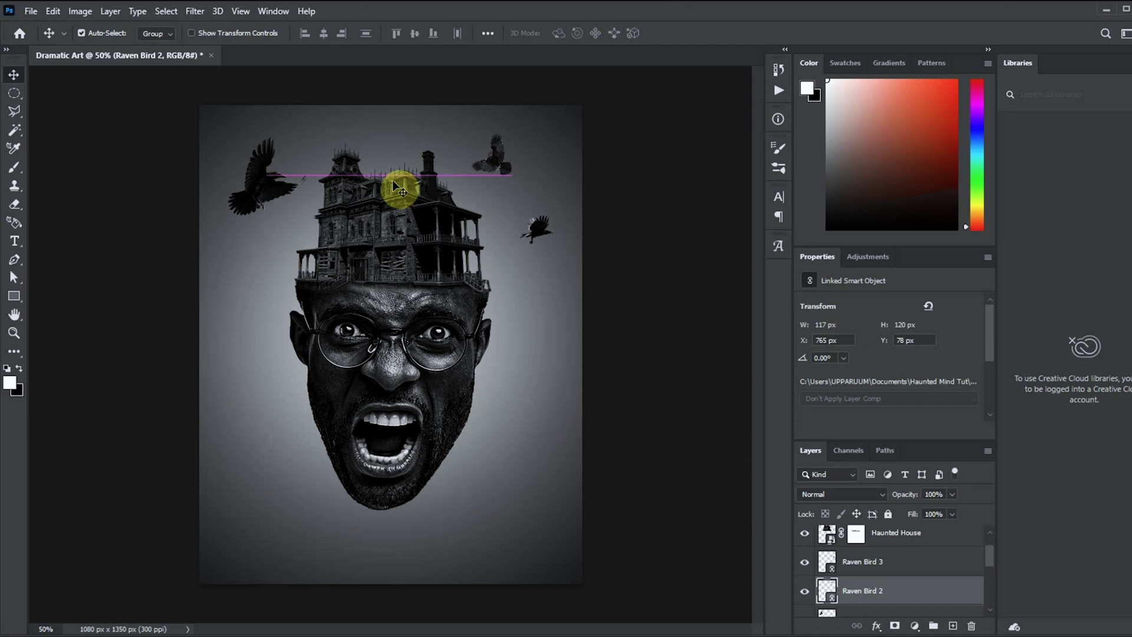
# Step: Shrink Raven Bird 1 to about 128 × 129 px and lower it beside the house, nudging Raven Bird 3 up and outward
pyautogui.moveTo(263, 187); pyautogui.dragTo(266, 204)
pyautogui.hotkey('ctrl', 't')
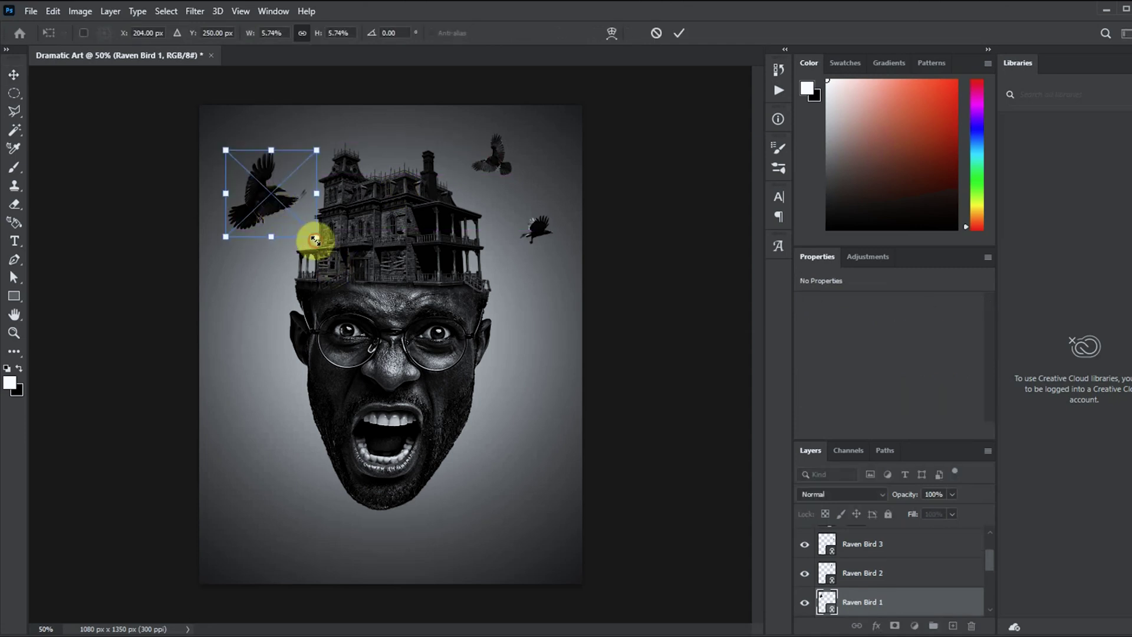
pyautogui.moveTo(313, 235); pyautogui.dragTo(265, 186)
pyautogui.press('Return')
pyautogui.moveTo(541, 242); pyautogui.dragTo(550, 232)
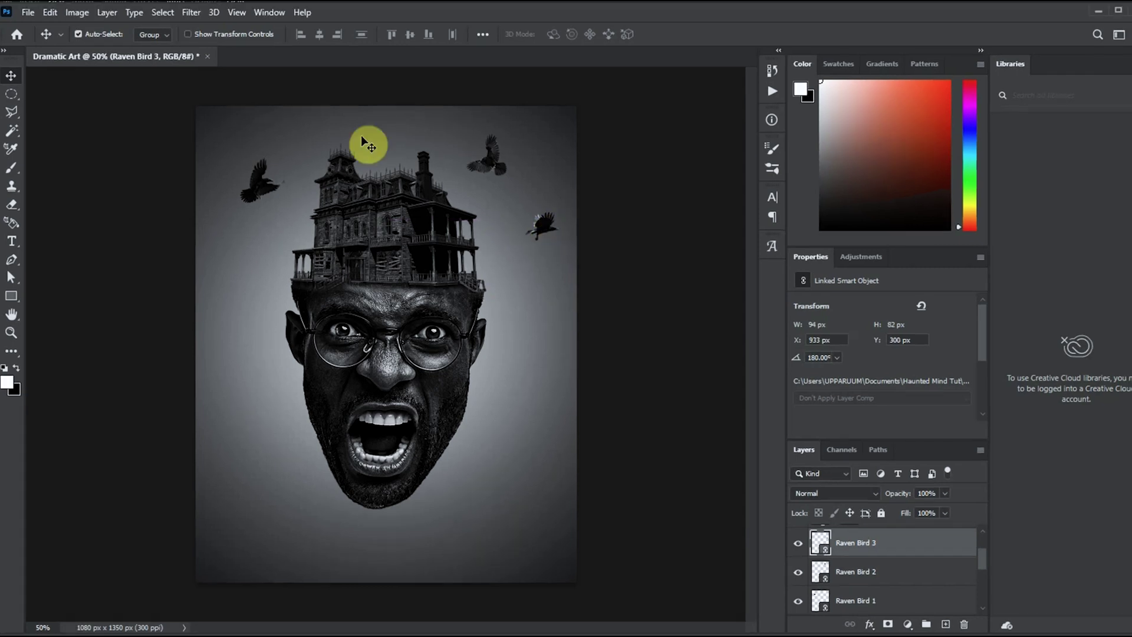
pyautogui.moveTo(256, 197); pyautogui.dragTo(255, 204)
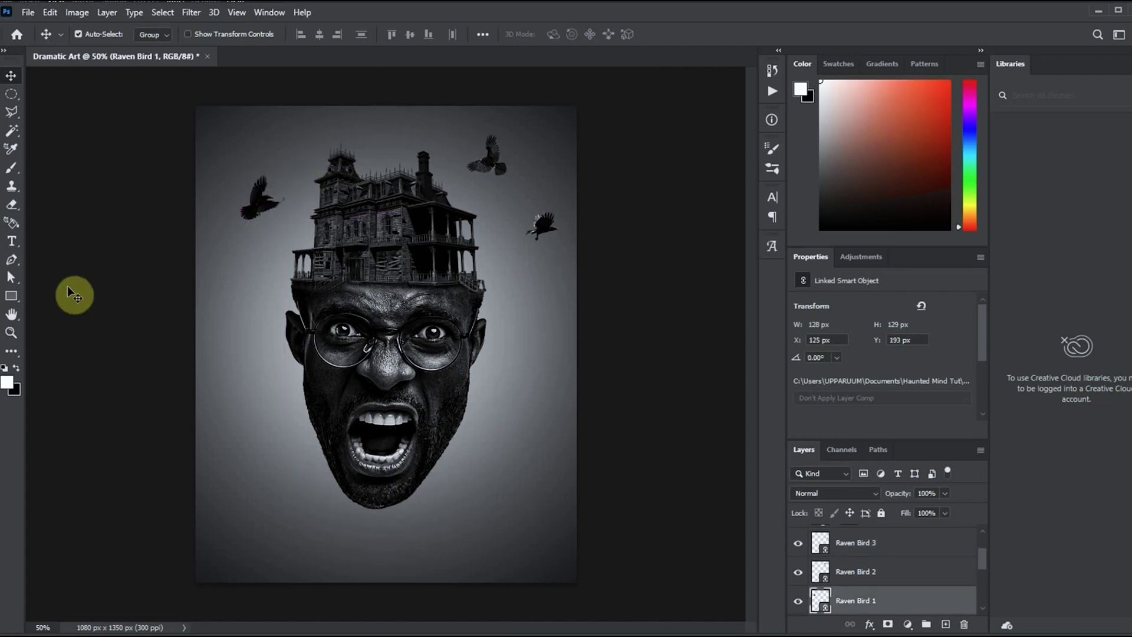
# Step: Place Broken Rock.png as a linked image, scale it to about 22.75%, and position it right of the mouth
pyautogui.click(28, 12)
pyautogui.click(102, 308)
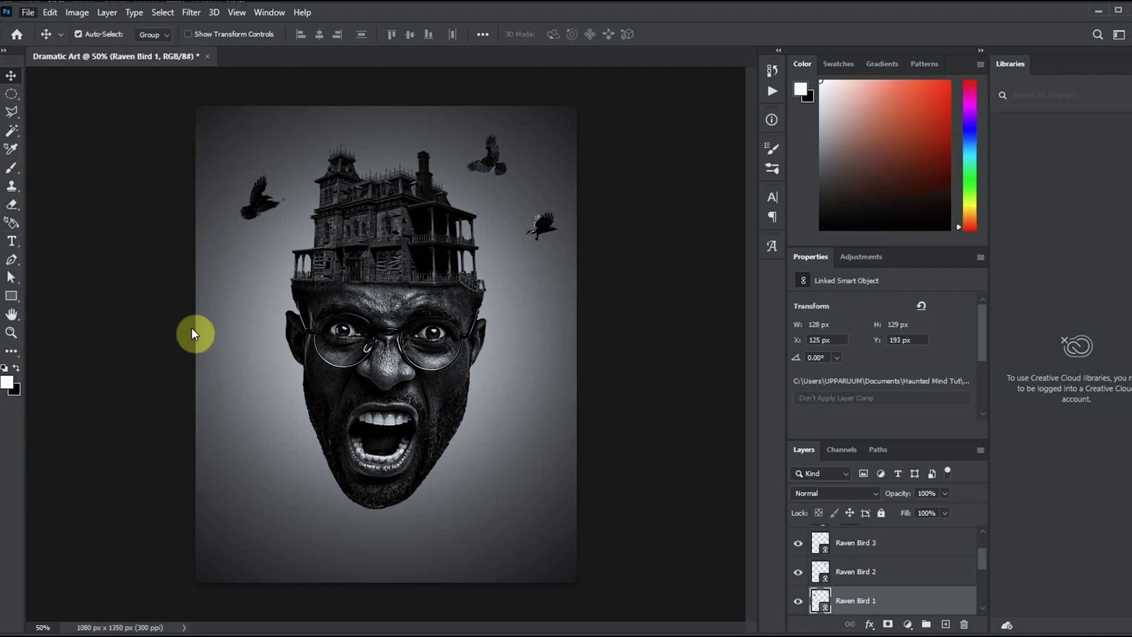
pyautogui.doubleClick(143, 126)
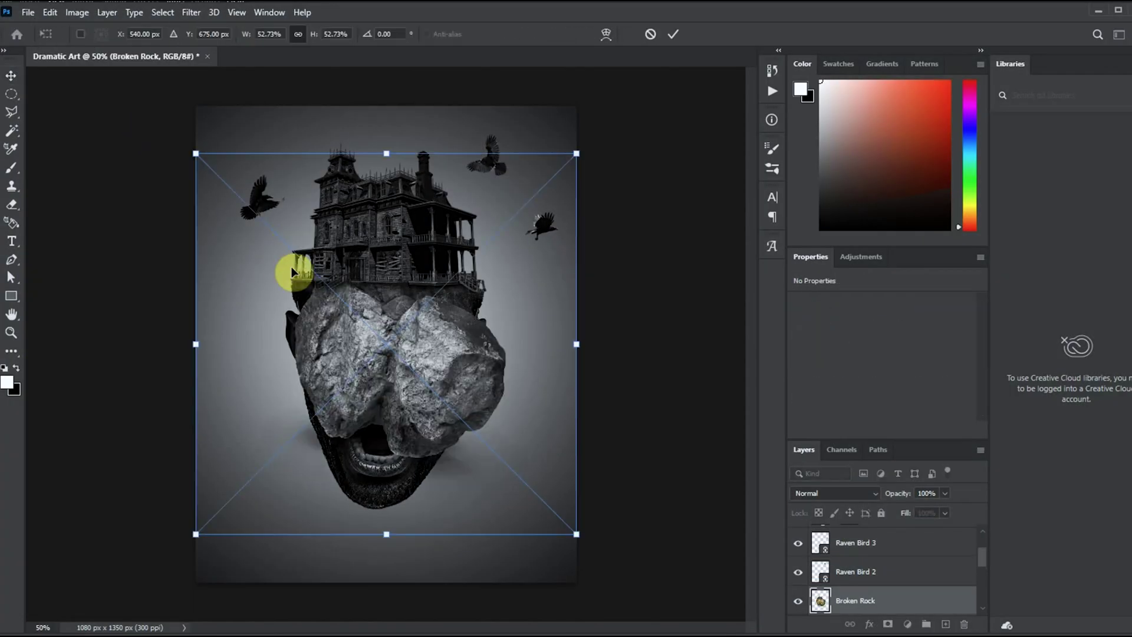
pyautogui.moveTo(204, 166); pyautogui.dragTo(289, 273)
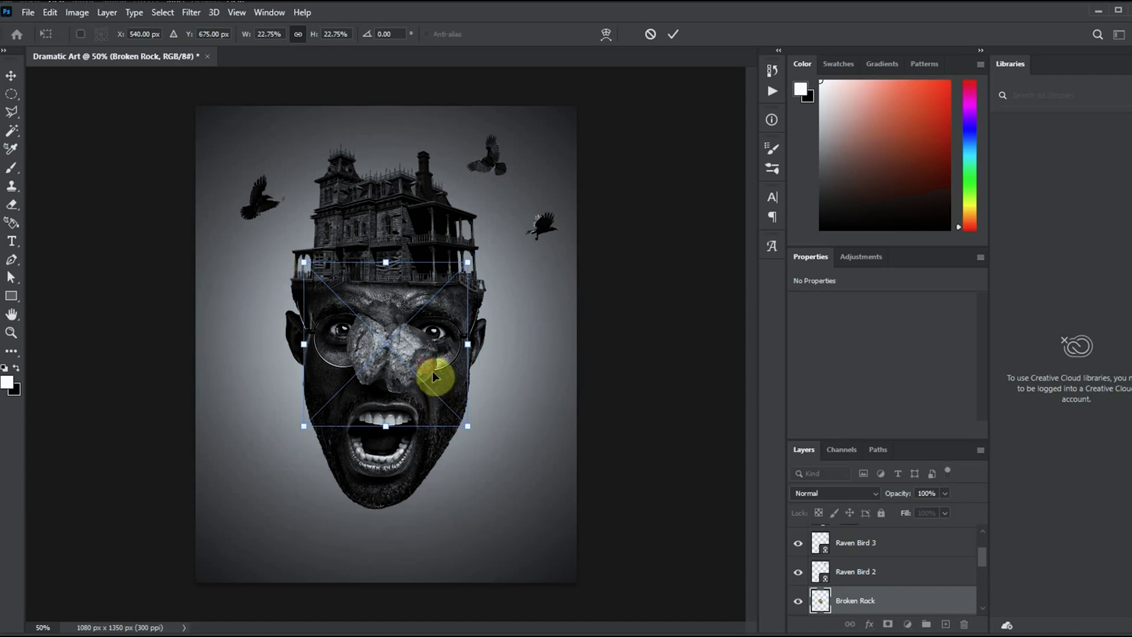
pyautogui.moveTo(433, 371); pyautogui.dragTo(546, 454)
pyautogui.doubleClick(536, 434)
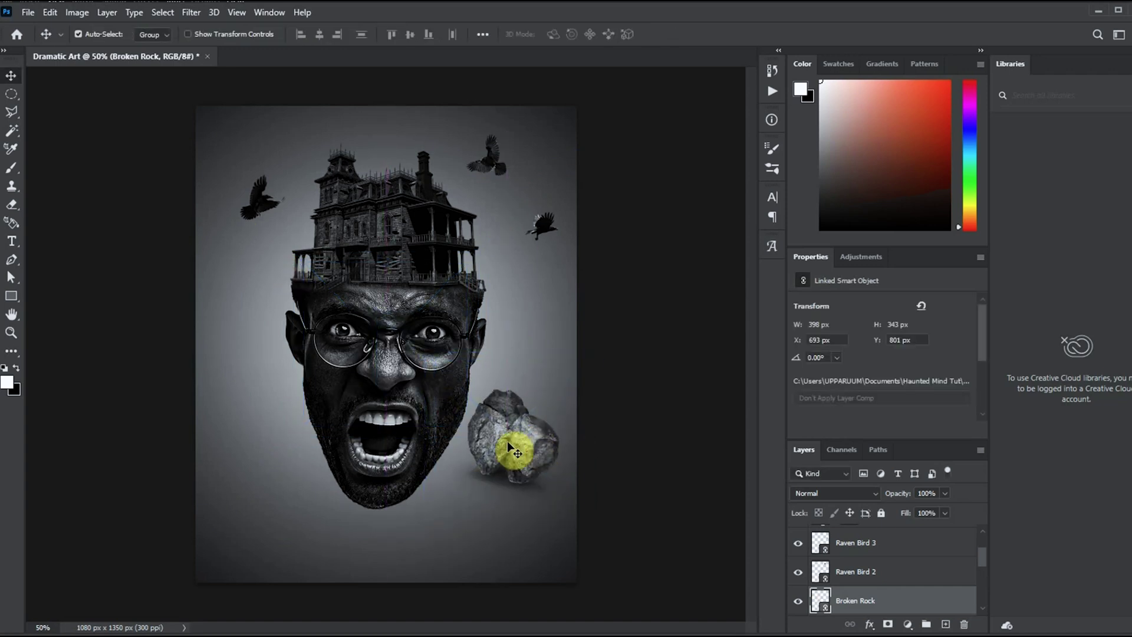
# Step: Mask out the rock's shadow using a subject selection, and convert the masked Broken Rock layer to a smart object
pyautogui.click(877, 603)
pyautogui.click(162, 12)
pyautogui.click(182, 177)
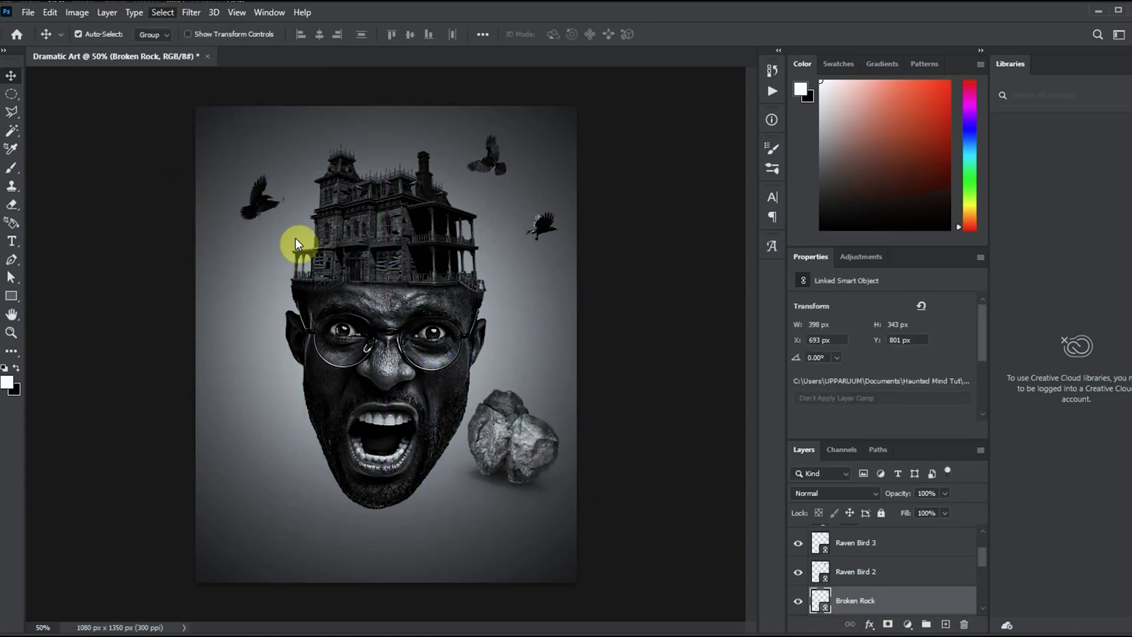
pyautogui.click(947, 621)
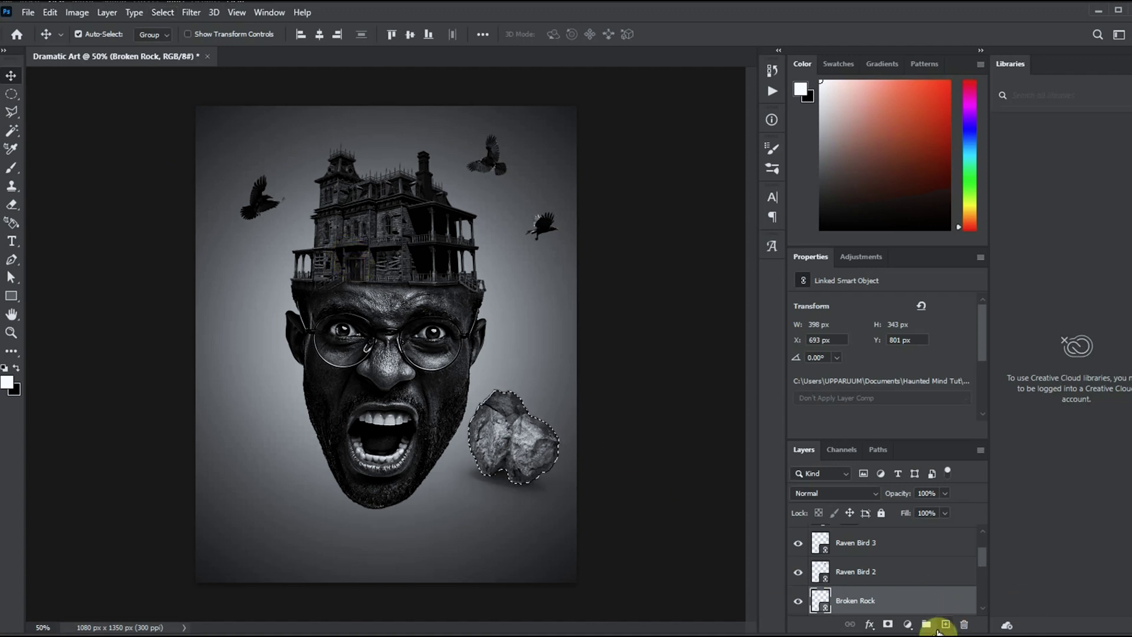
pyautogui.click(888, 624)
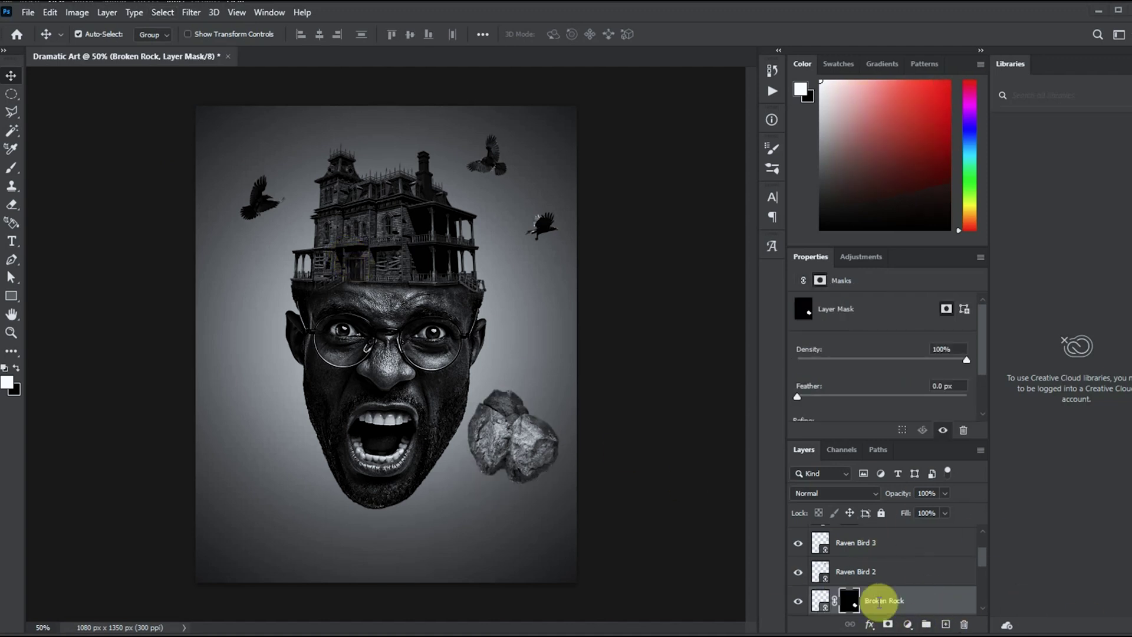
pyautogui.rightClick(912, 600)
pyautogui.click(970, 212)
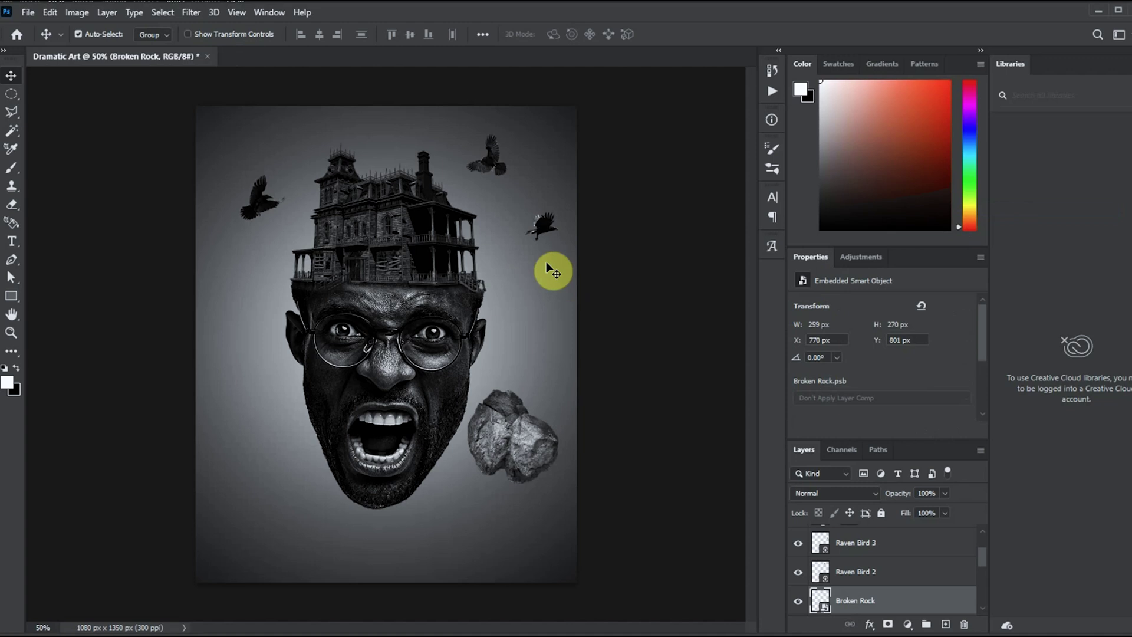
# Step: Apply a Black & White adjustment to the Broken Rock layer with Reds at -126%
pyautogui.click(77, 13)
pyautogui.moveTo(103, 44)
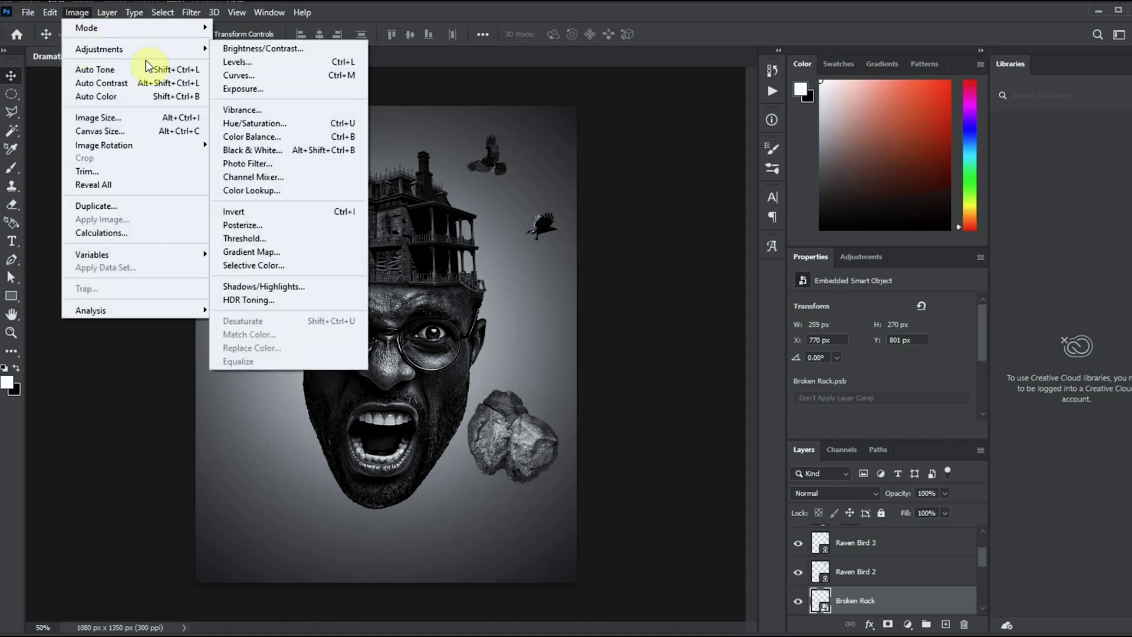
pyautogui.click(242, 147)
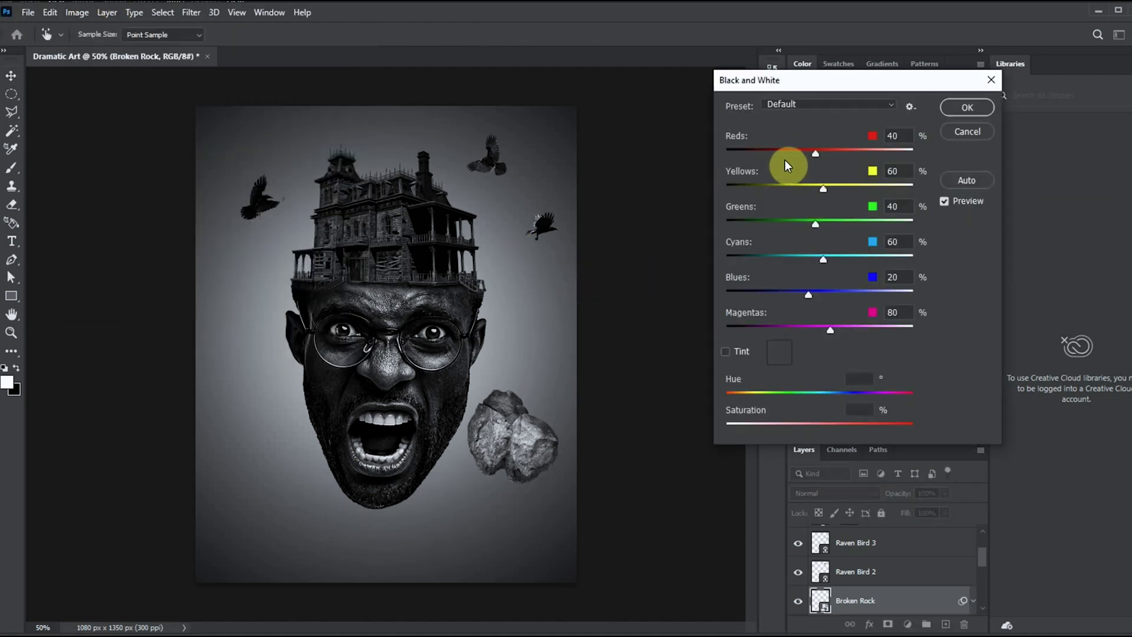
pyautogui.moveTo(776, 148); pyautogui.dragTo(748, 155)
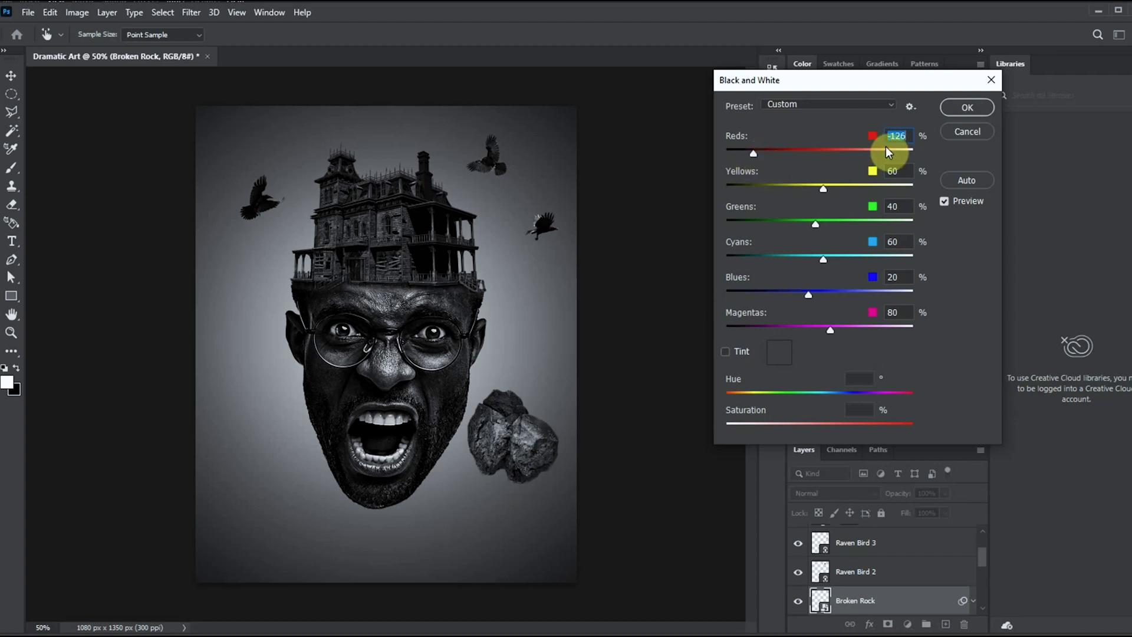
pyautogui.press('Return')
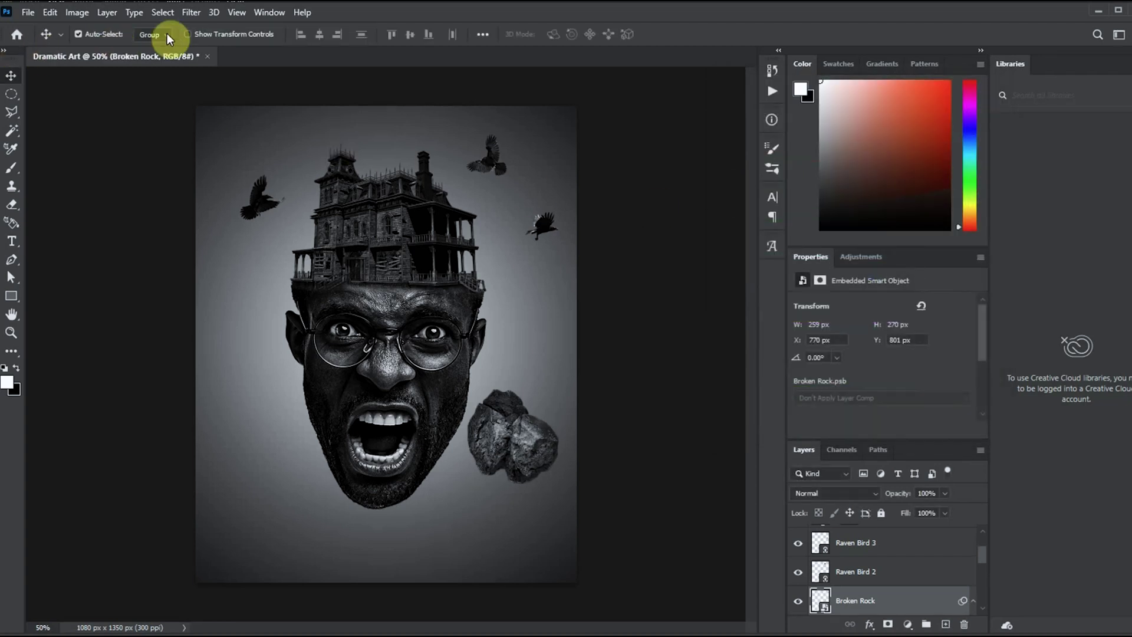
# Step: Apply a Camera Raw Filter to the Broken Rock layer, raising the clarity and slightly lowering the exposure
pyautogui.click(194, 17)
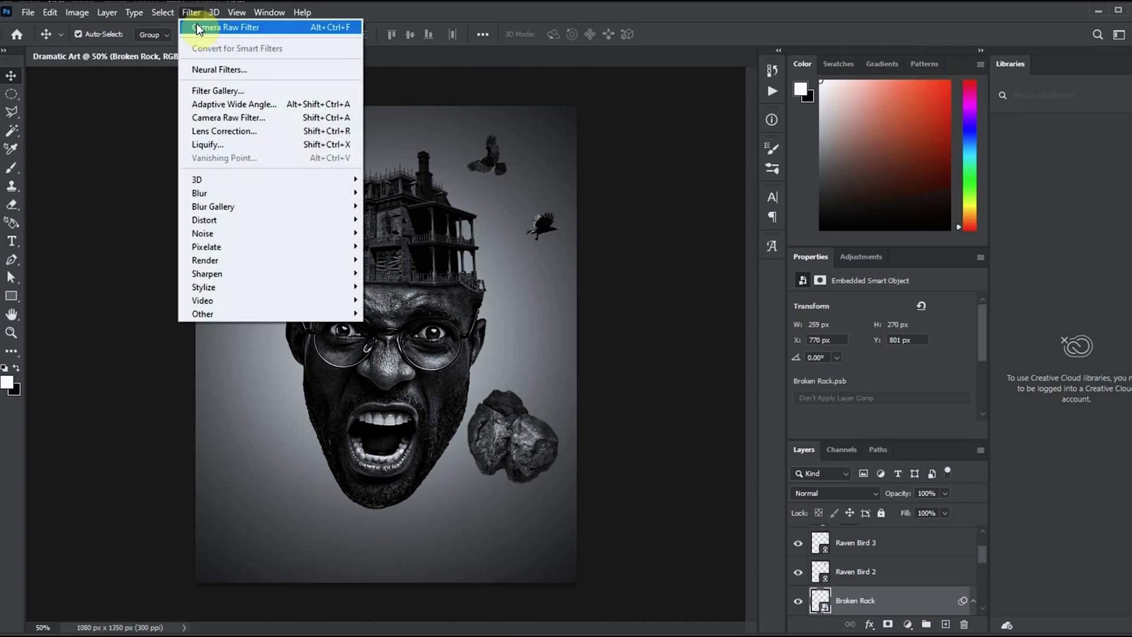
pyautogui.click(229, 117)
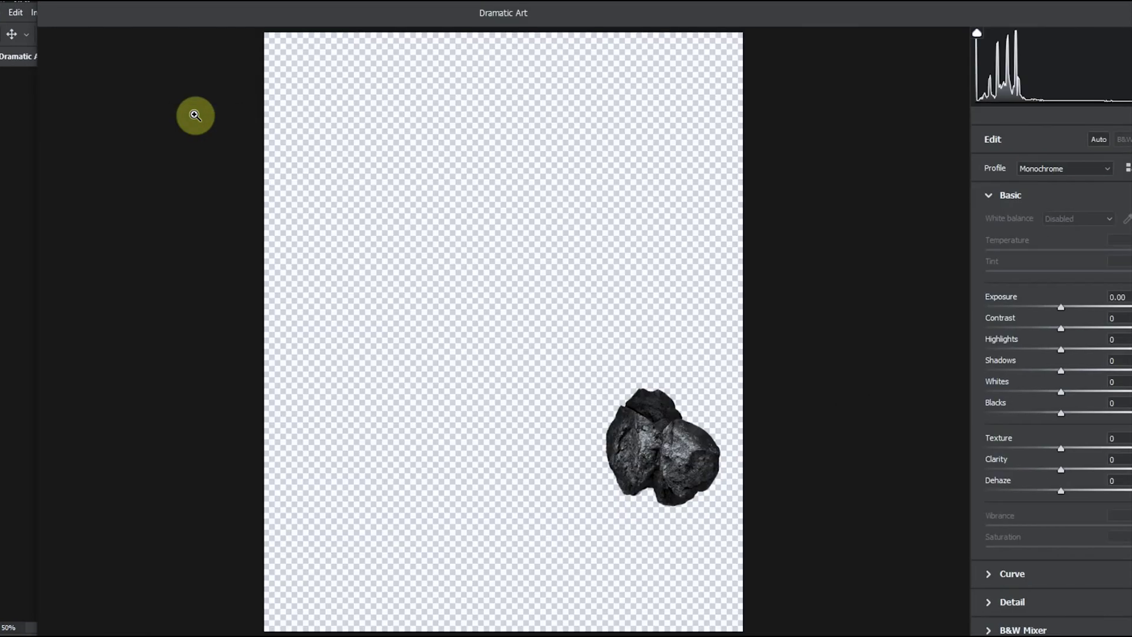
pyautogui.moveTo(1060, 470); pyautogui.dragTo(1093, 448)
pyautogui.moveTo(1060, 306); pyautogui.dragTo(1055, 311)
pyautogui.press('Return')
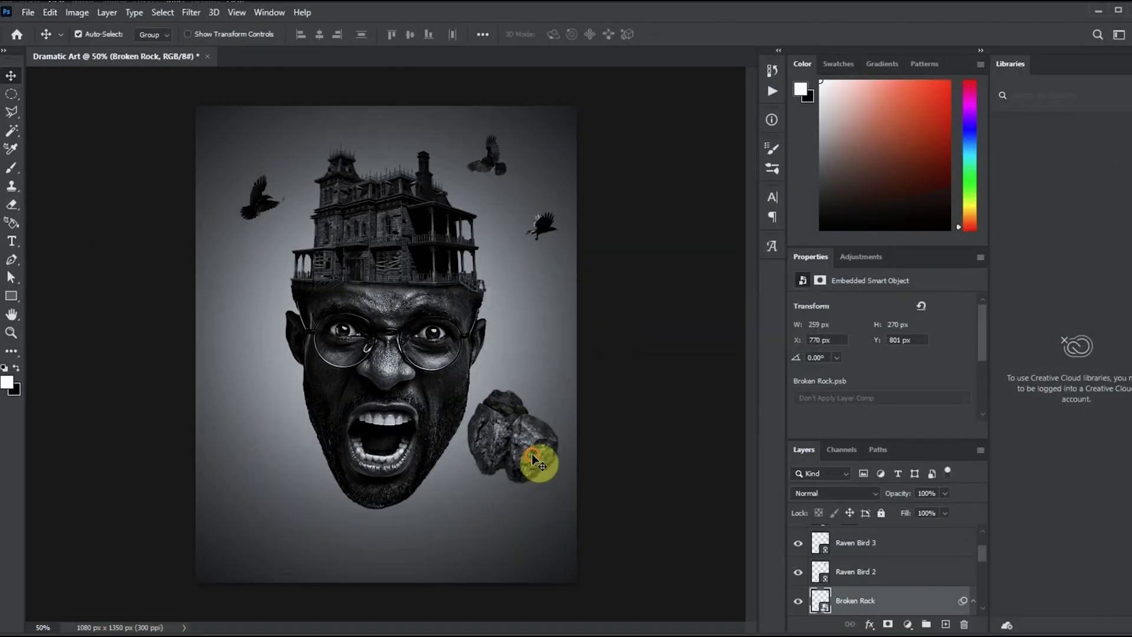
# Step: Rotate the Broken Rock to about 84.5° and position it over the mouth and lower cheek
pyautogui.moveTo(533, 457); pyautogui.dragTo(471, 437)
pyautogui.hotkey('ctrl', 't')
pyautogui.click(667, 264)
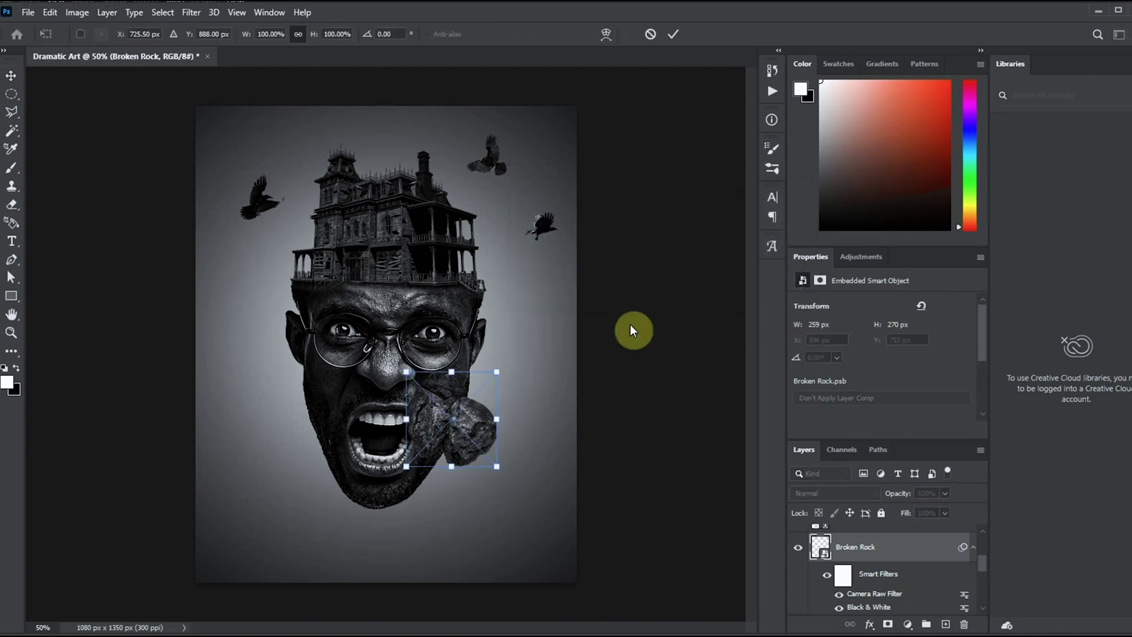
pyautogui.moveTo(520, 369); pyautogui.dragTo(546, 512)
pyautogui.moveTo(444, 430); pyautogui.dragTo(415, 462)
pyautogui.press('Return')
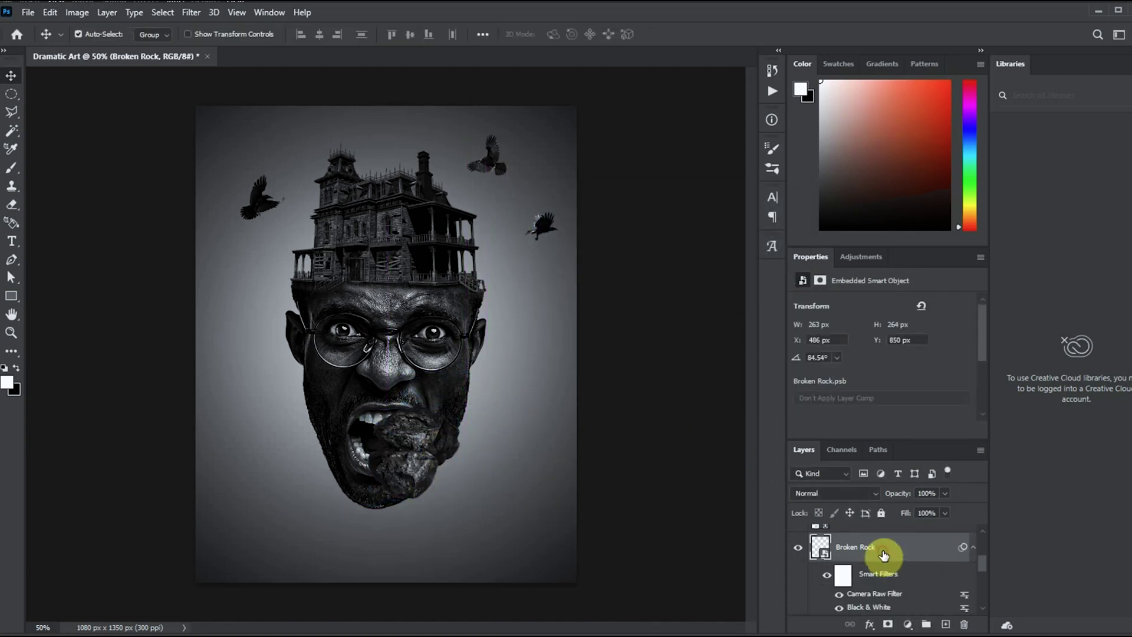
# Step: Add a layer mask to Broken Rock and paint the mouth clear with a soft 120 px brush at 74% opacity and 66% flow
pyautogui.click(887, 624)
pyautogui.click(11, 168)
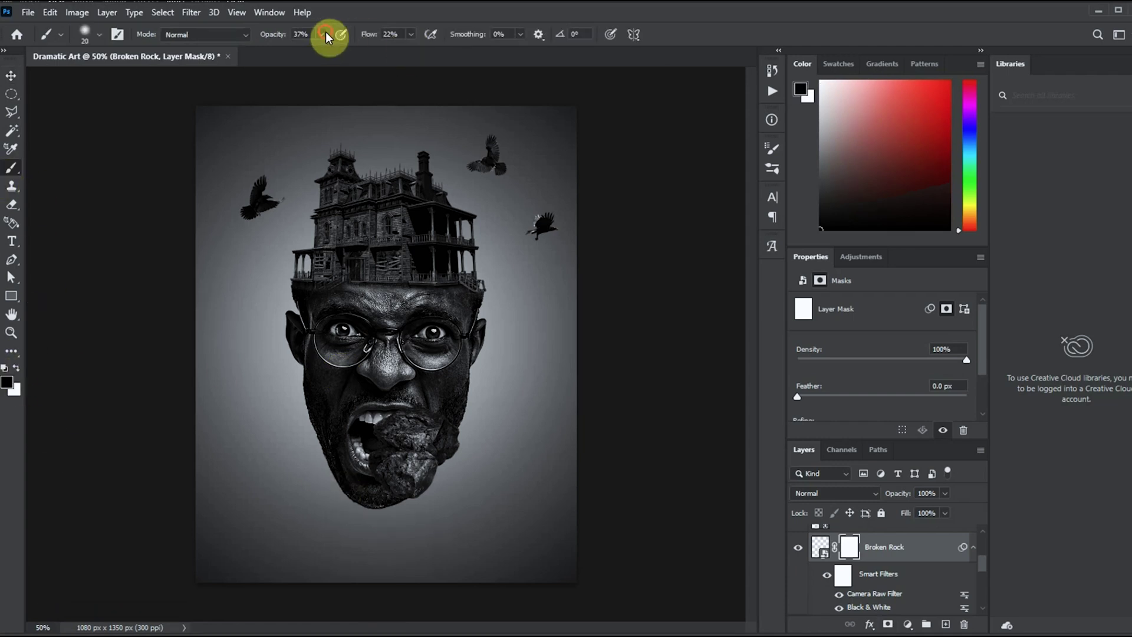
pyautogui.click(440, 51)
pyautogui.rightClick(414, 418)
pyautogui.click(541, 456)
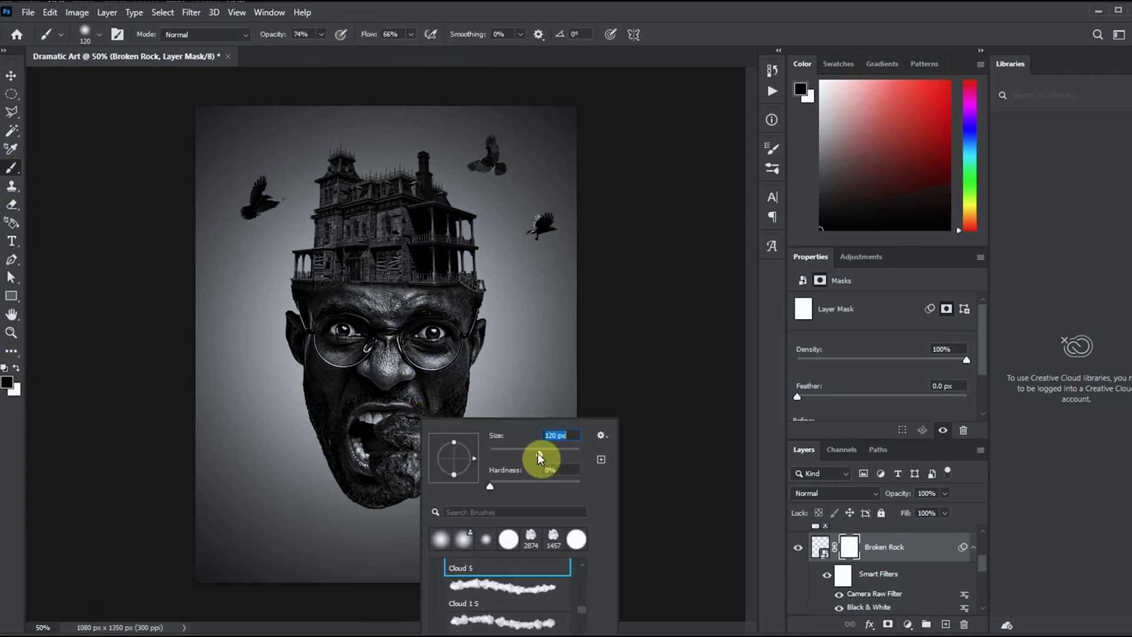
pyautogui.moveTo(399, 419); pyautogui.dragTo(395, 413)
pyautogui.hotkey('ctrl', '+')
pyautogui.hotkey('ctrl', '+')
pyautogui.hotkey('ctrl', '+')
pyautogui.moveTo(751, 318); pyautogui.dragTo(751, 375)
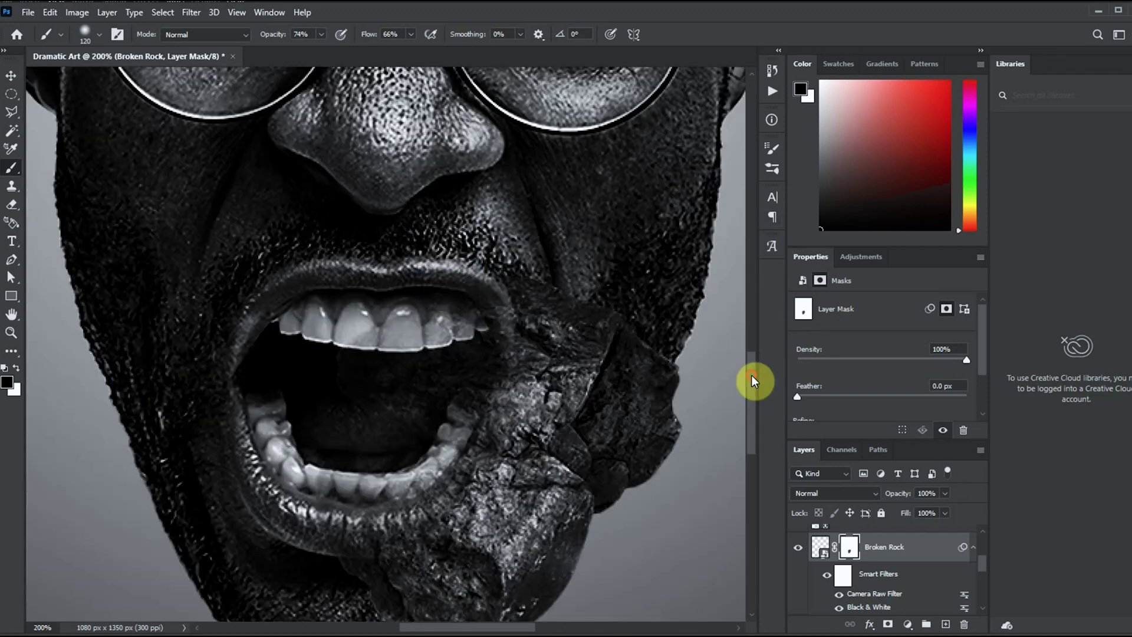
pyautogui.moveTo(451, 335)
pyautogui.mouseDown()
pyautogui.moveTo(451, 395)
pyautogui.moveTo(442, 398)
pyautogui.moveTo(461, 358)
pyautogui.moveTo(441, 425)
pyautogui.moveTo(406, 480)
pyautogui.moveTo(379, 486)
pyautogui.moveTo(412, 489)
pyautogui.moveTo(448, 424)
pyautogui.moveTo(469, 289)
pyautogui.moveTo(434, 389)
pyautogui.moveTo(436, 451)
pyautogui.mouseUp()
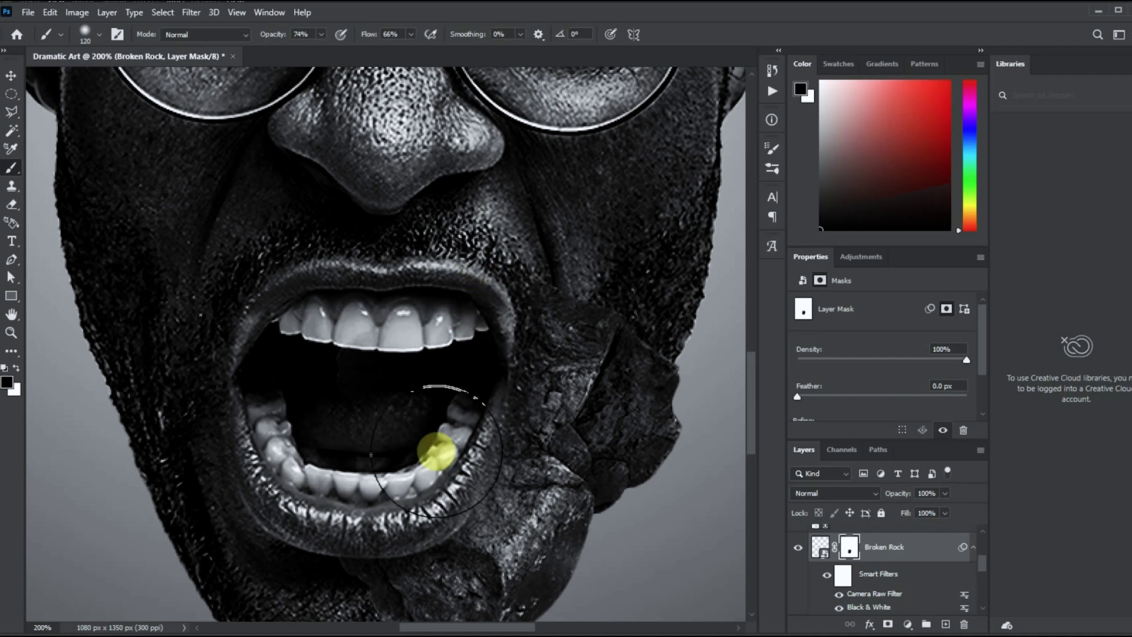
pyautogui.keyDown('alt'); pyautogui.click(843, 540); pyautogui.keyUp('alt')
pyautogui.keyDown('alt'); pyautogui.click(842, 540); pyautogui.keyUp('alt')
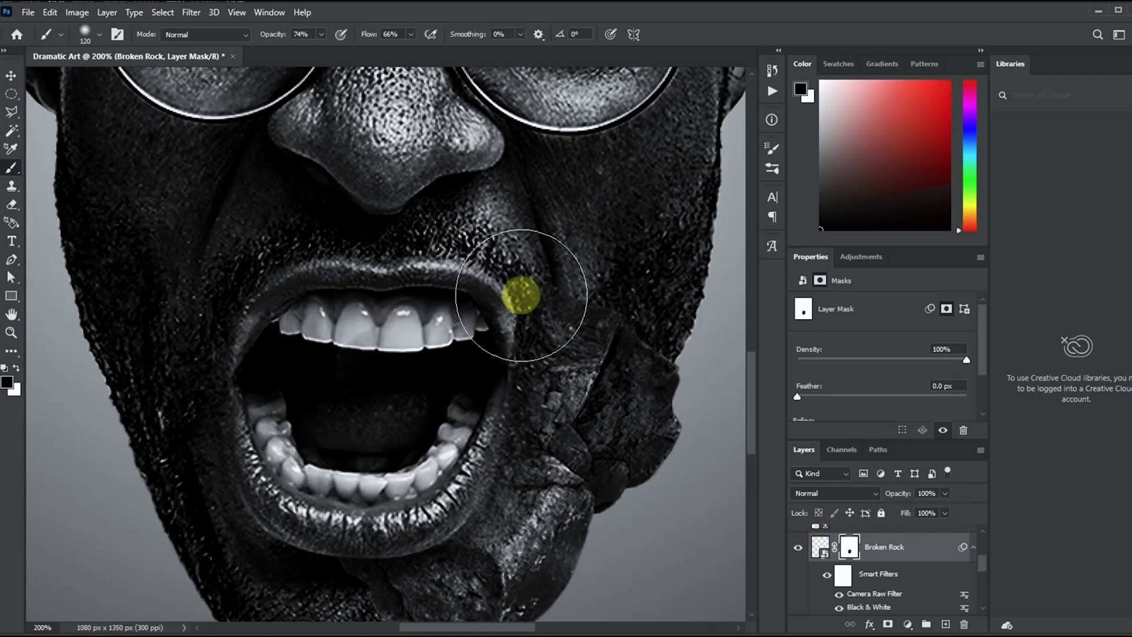
# Step: Duplicate the masked Broken Rock layer toward the upper face and flip the copy vertically
pyautogui.click(11, 75)
pyautogui.moveTo(643, 372); pyautogui.dragTo(513, 147)
pyautogui.hotkey('ctrl', '-')
pyautogui.hotkey('ctrl', '-')
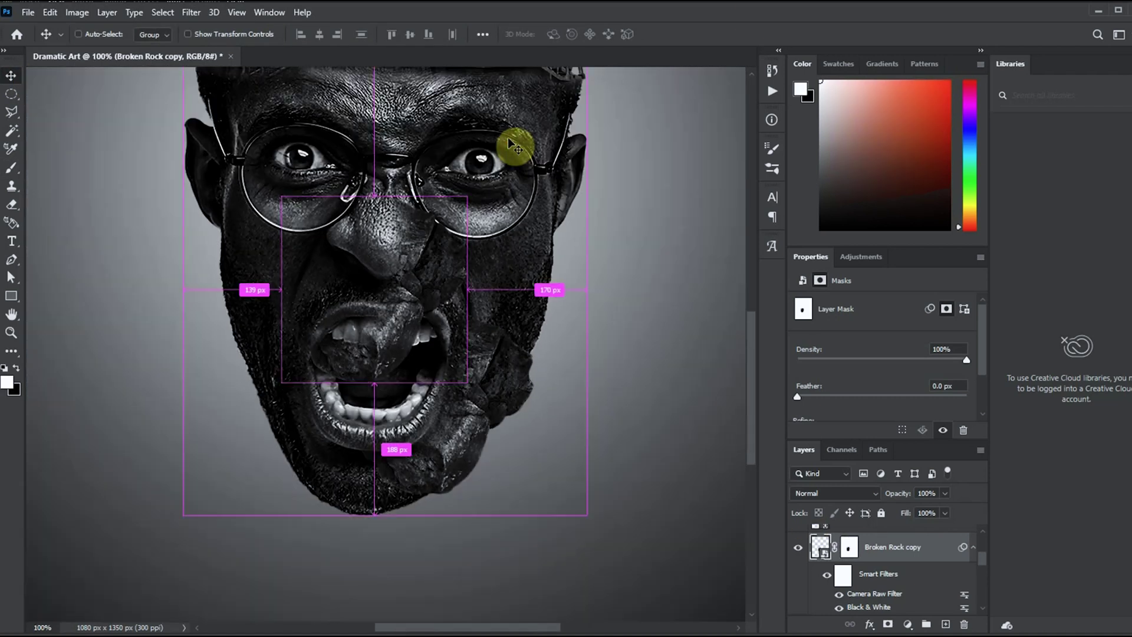
pyautogui.click(50, 13)
pyautogui.click(259, 561)
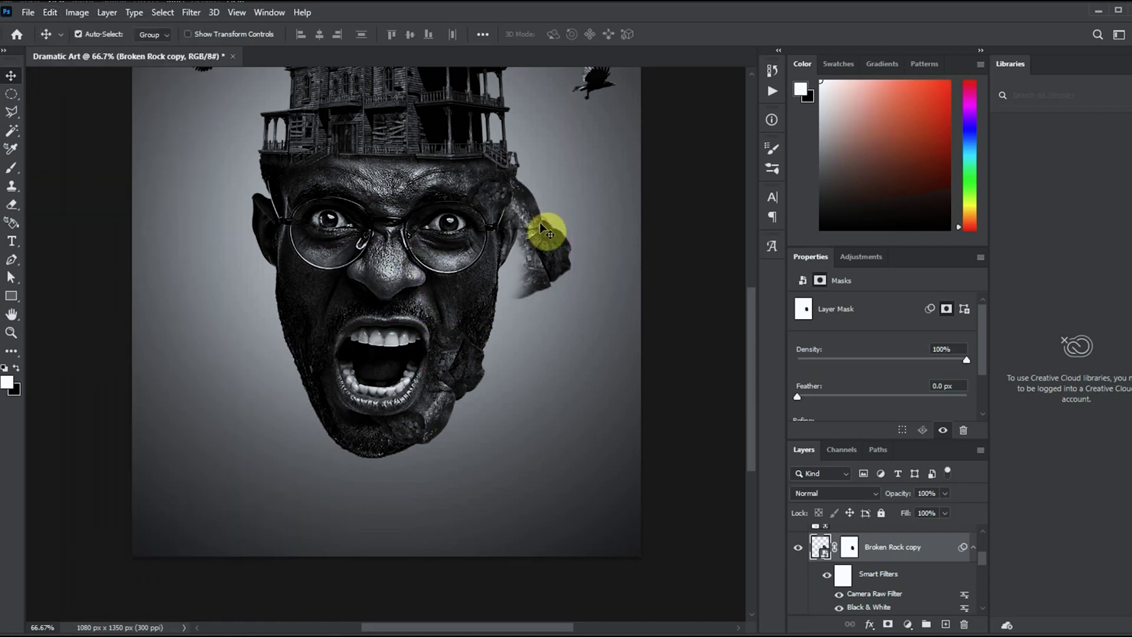
# Step: Rotate Broken Rock copy and fit it along the temple and cheek below the house's porch
pyautogui.click(666, 266)
pyautogui.moveTo(561, 336); pyautogui.dragTo(504, 195)
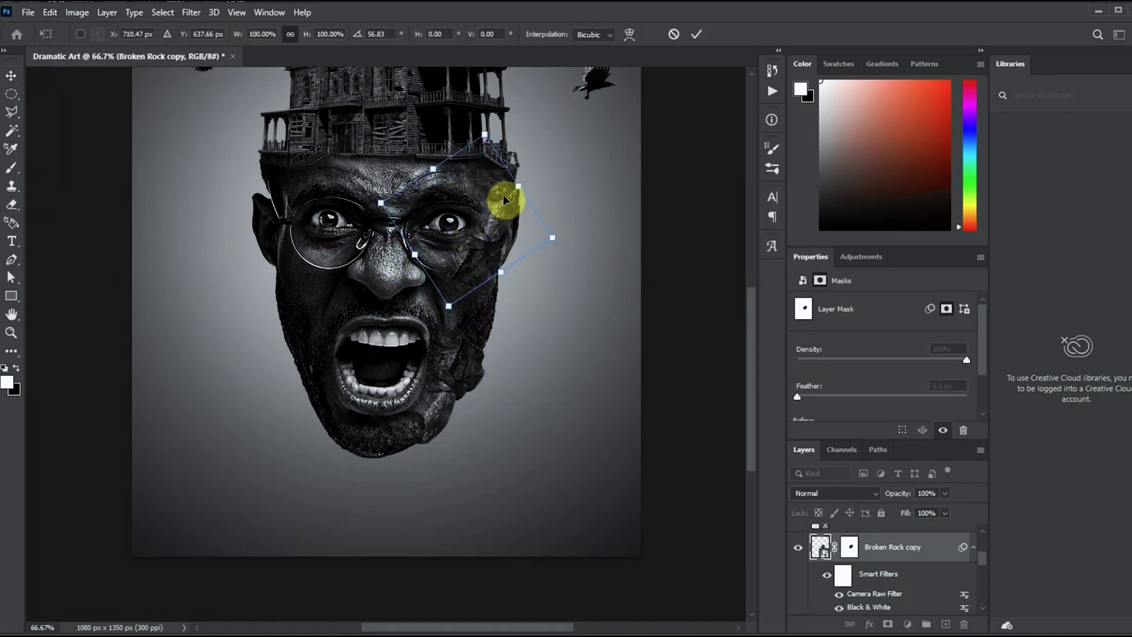
pyautogui.moveTo(465, 298); pyautogui.dragTo(455, 332)
pyautogui.moveTo(617, 290); pyautogui.dragTo(607, 255)
pyautogui.moveTo(499, 207); pyautogui.dragTo(495, 223)
pyautogui.press('Return')
# Step: Paint black on the Broken Rock copy mask to blend the rock's inner edge around the glasses and cheek
pyautogui.hotkey('ctrl', '+')
pyautogui.press('b')
pyautogui.click(850, 546)
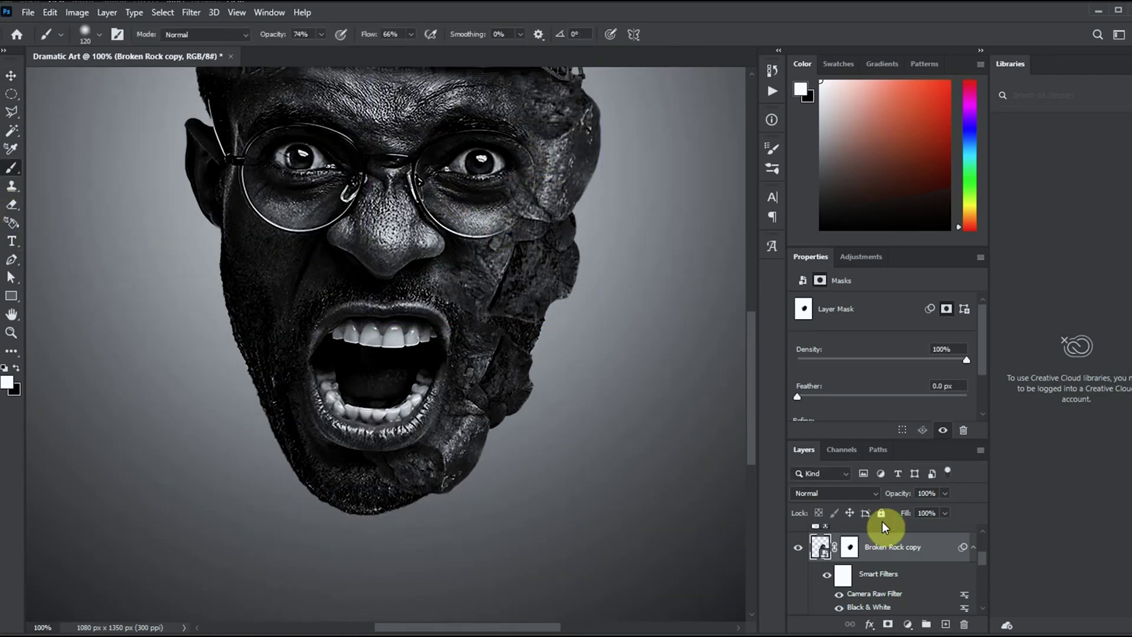
pyautogui.press('x')
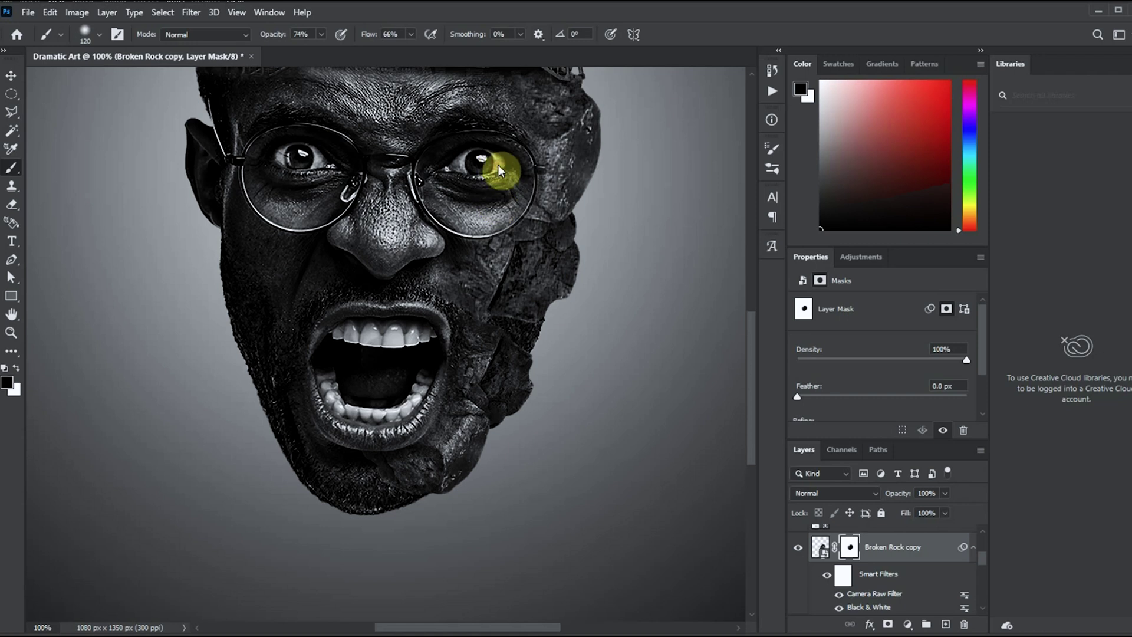
pyautogui.moveTo(506, 144)
pyautogui.mouseDown()
pyautogui.moveTo(470, 293)
pyautogui.moveTo(457, 270)
pyautogui.moveTo(470, 361)
pyautogui.moveTo(465, 272)
pyautogui.mouseUp()
# Step: Duplicate Broken Rock copy onto the cheek beside the mouth and mask the duplicate off the glasses
pyautogui.press('v')
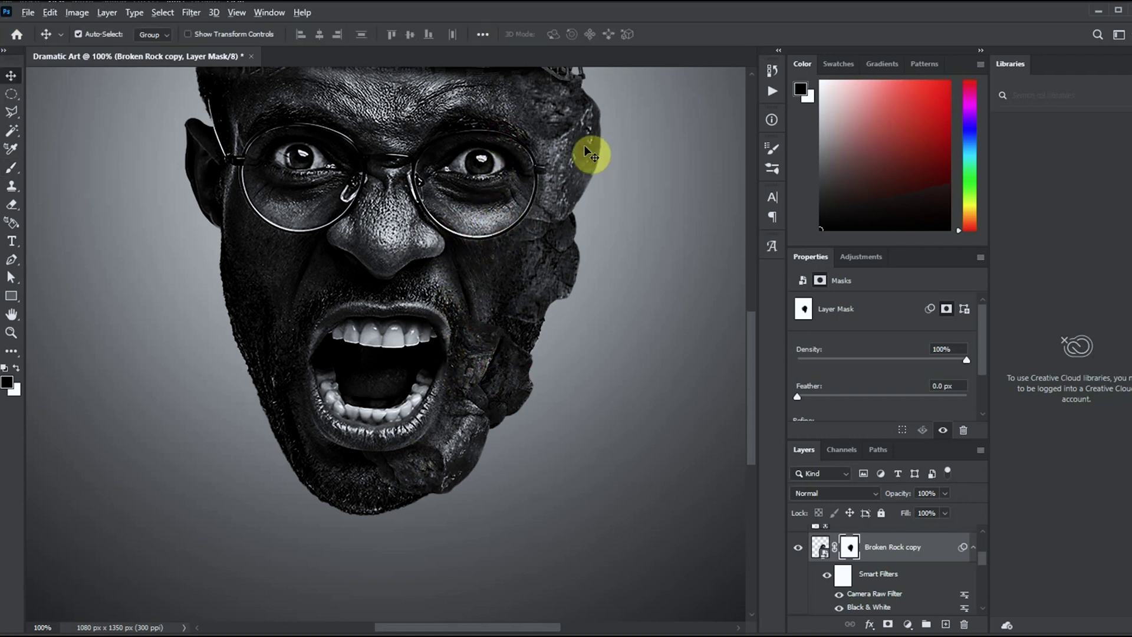
pyautogui.moveTo(585, 145); pyautogui.dragTo(525, 277)
pyautogui.press('x')
pyautogui.press('b')
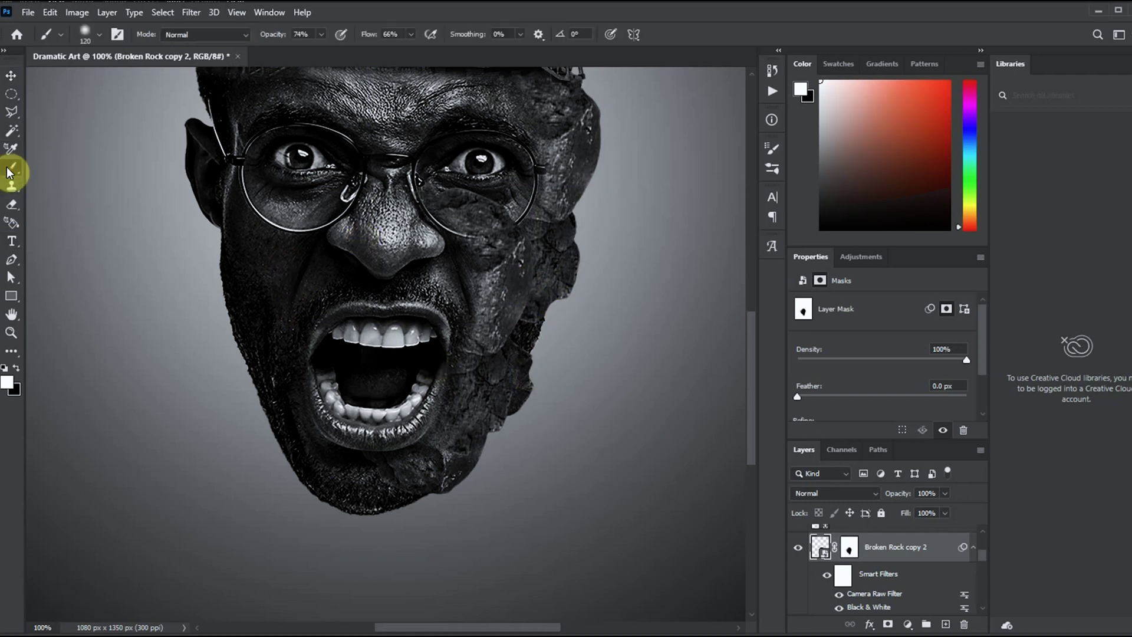
pyautogui.click(851, 548)
pyautogui.press('x')
pyautogui.moveTo(475, 187); pyautogui.dragTo(502, 191)
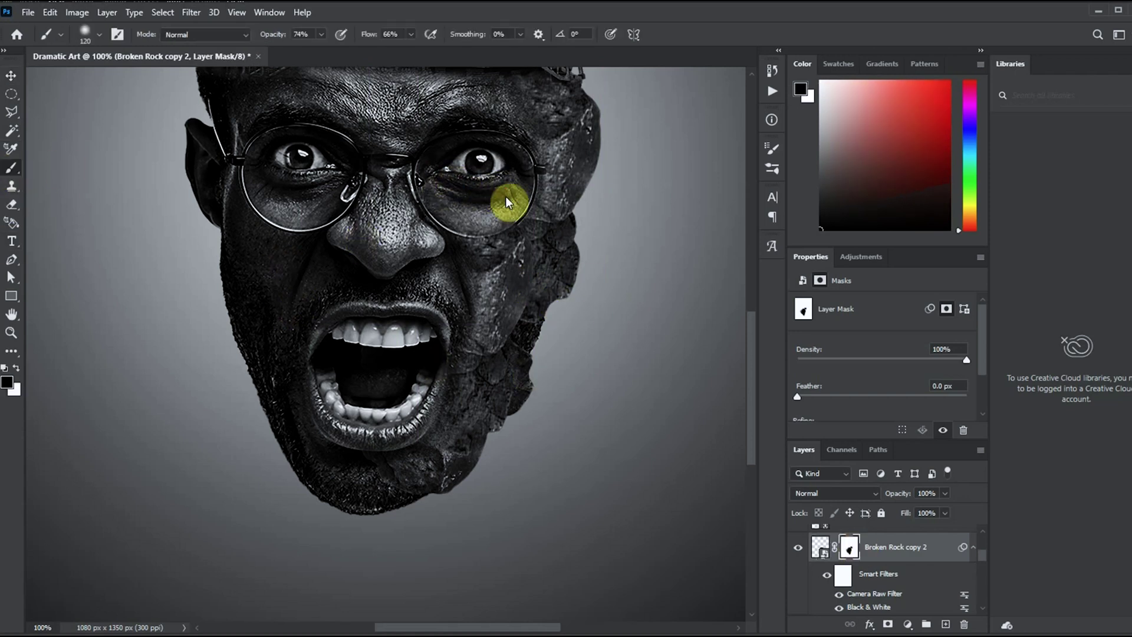
# Step: Paint the cheek edge out of the Head copy mask between the rocks, using an 89 px brush at 100% opacity and flow
pyautogui.click(11, 75)
pyautogui.moveTo(982, 556)
pyautogui.mouseDown()
pyautogui.moveTo(984, 613)
pyautogui.moveTo(986, 590)
pyautogui.mouseUp()
pyautogui.click(880, 573)
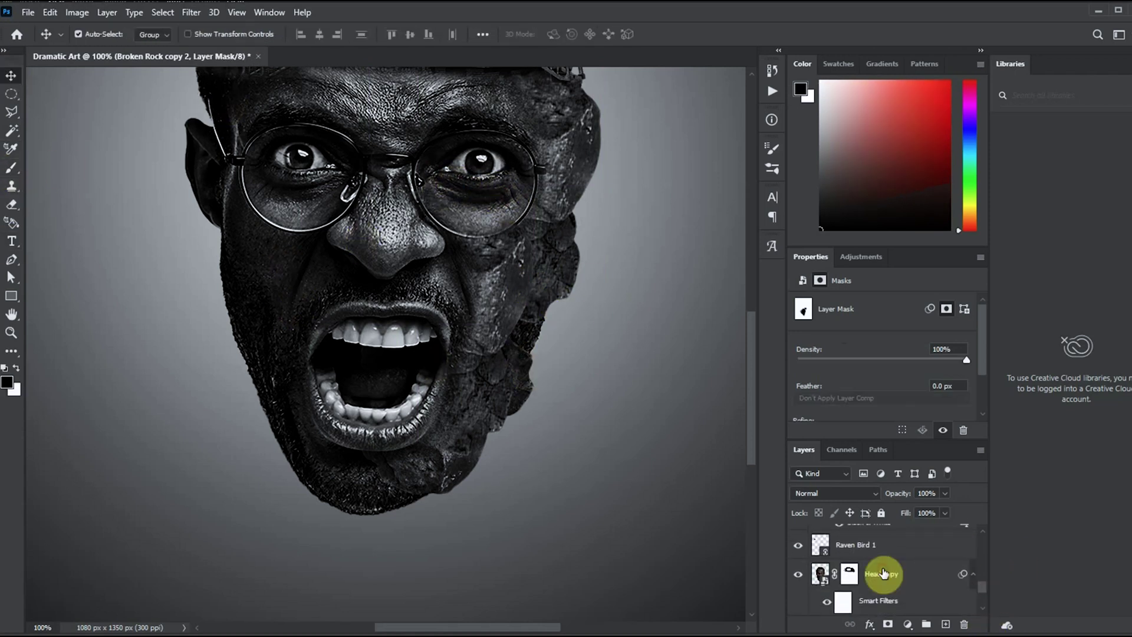
pyautogui.click(10, 175)
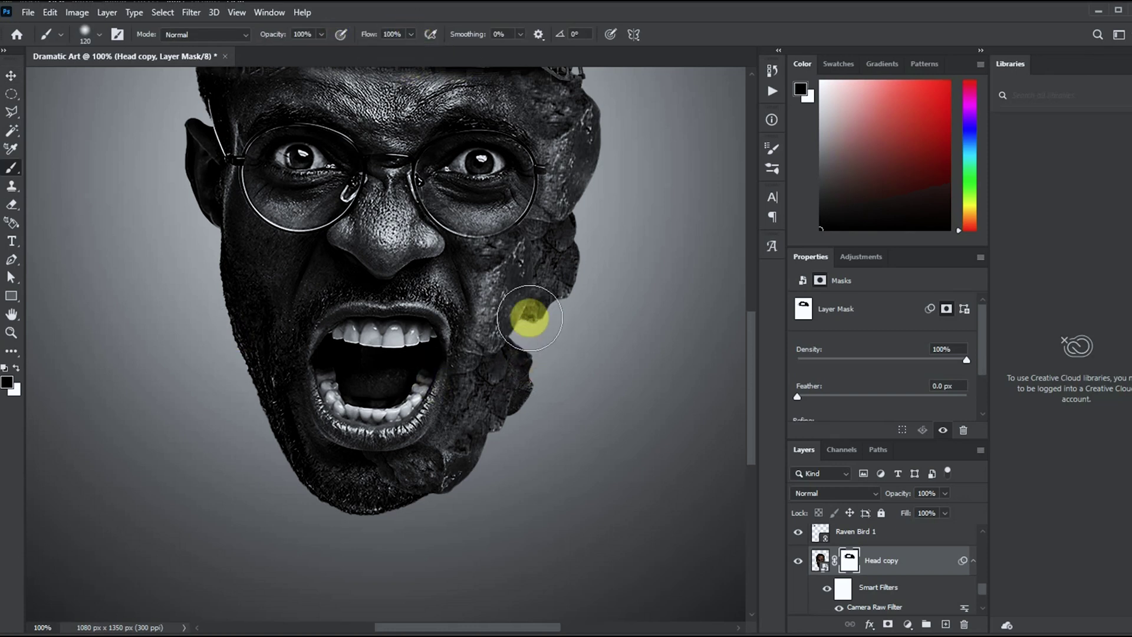
pyautogui.rightClick(536, 359)
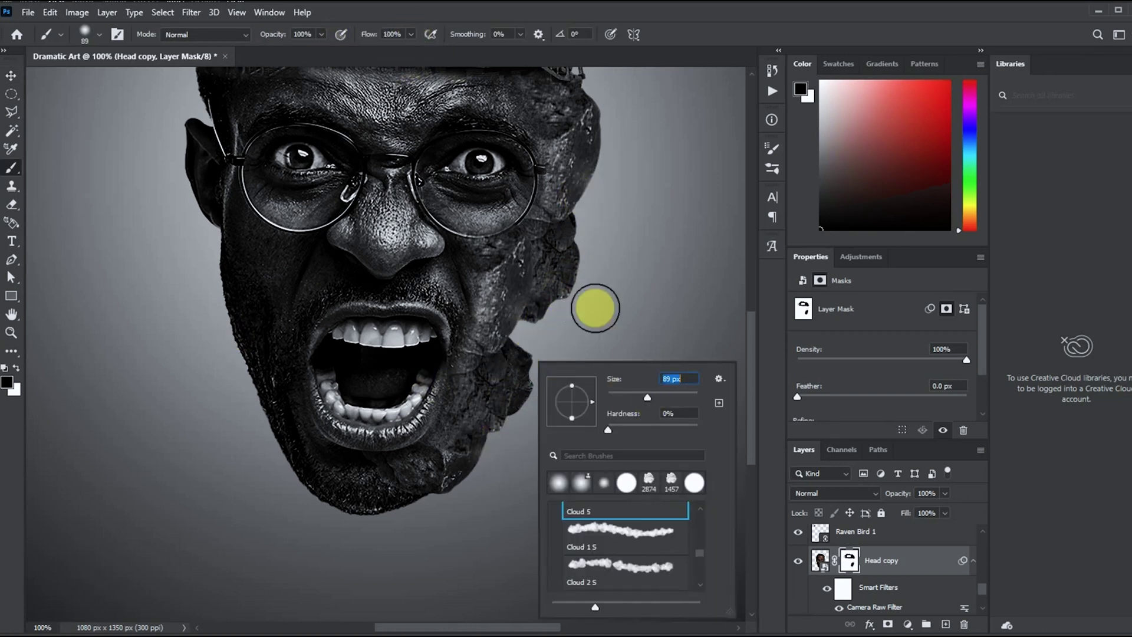
pyautogui.press('Return')
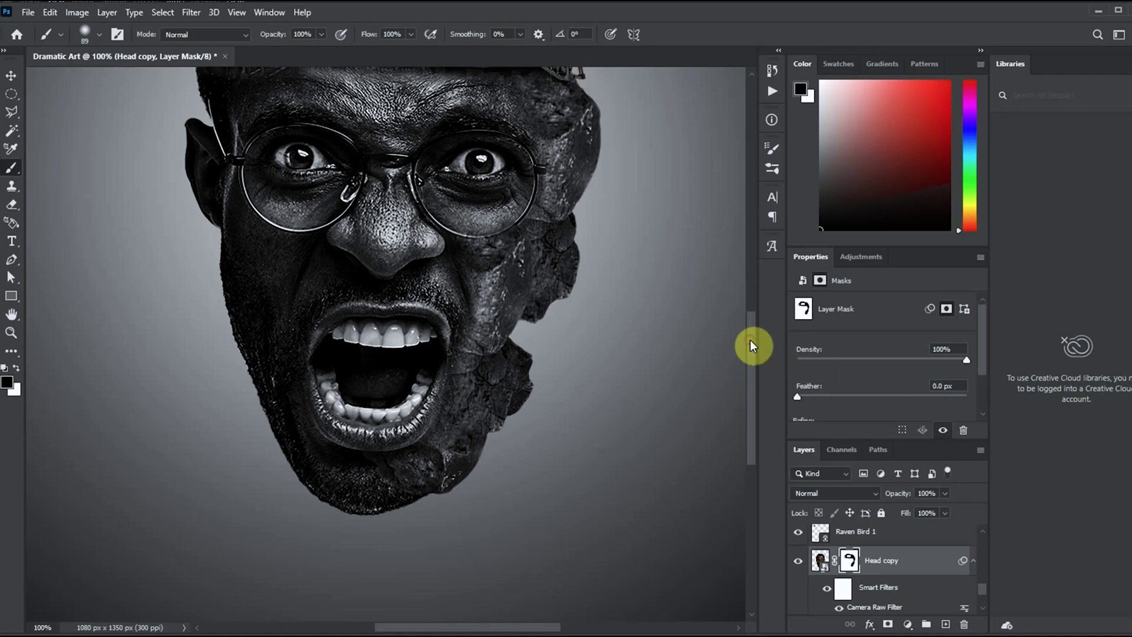
pyautogui.moveTo(753, 345); pyautogui.dragTo(752, 300)
pyautogui.rightClick(737, 321)
pyautogui.press('Return')
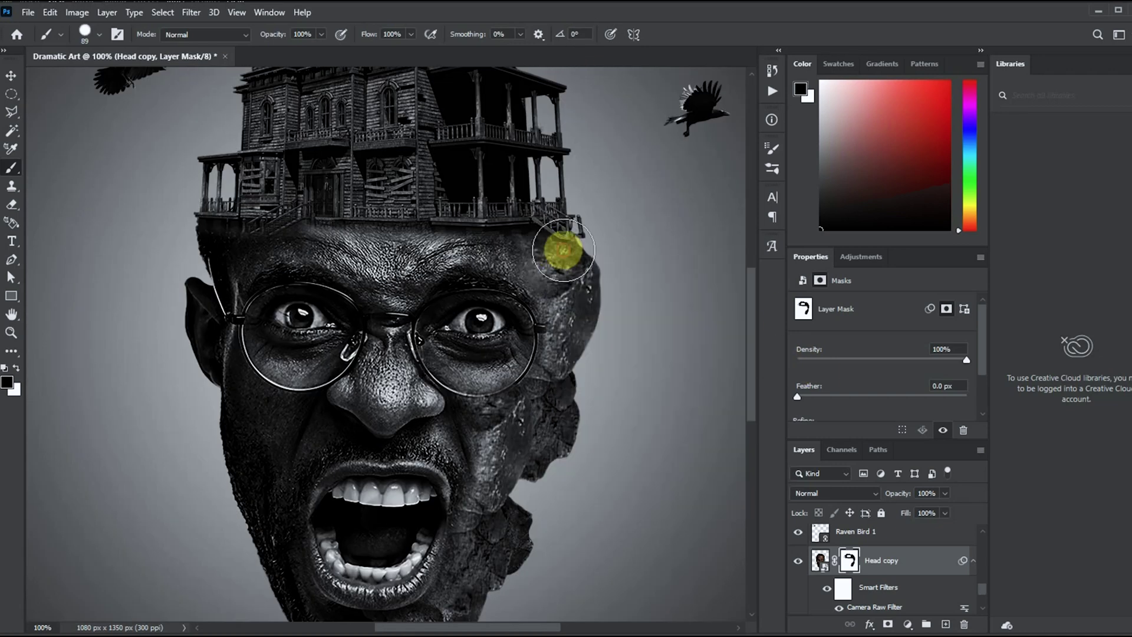
# Step: Shift Broken Rock copy slightly inward and up against the temple
pyautogui.click(11, 75)
pyautogui.moveTo(566, 277)
pyautogui.mouseDown()
pyautogui.moveTo(578, 278)
pyautogui.moveTo(548, 268)
pyautogui.moveTo(561, 258)
pyautogui.mouseUp()
pyautogui.press('x')
# Step: Paint the ear protruding beside the rocks out of the Head copy layer mask
pyautogui.click(391, 395)
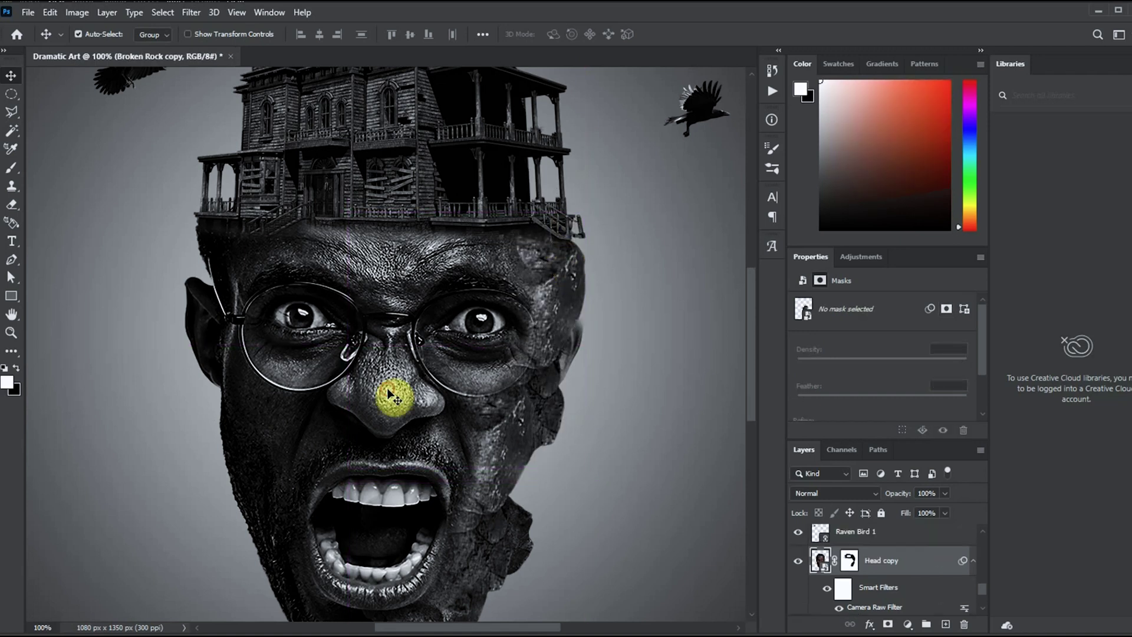
pyautogui.press('b')
pyautogui.click(853, 562)
pyautogui.moveTo(581, 350); pyautogui.dragTo(573, 386)
# Step: Select the Broken Rock copy mask and set a soft 81 px brush with 75% opacity and 19% flow
pyautogui.click(13, 78)
pyautogui.click(540, 413)
pyautogui.click(849, 542)
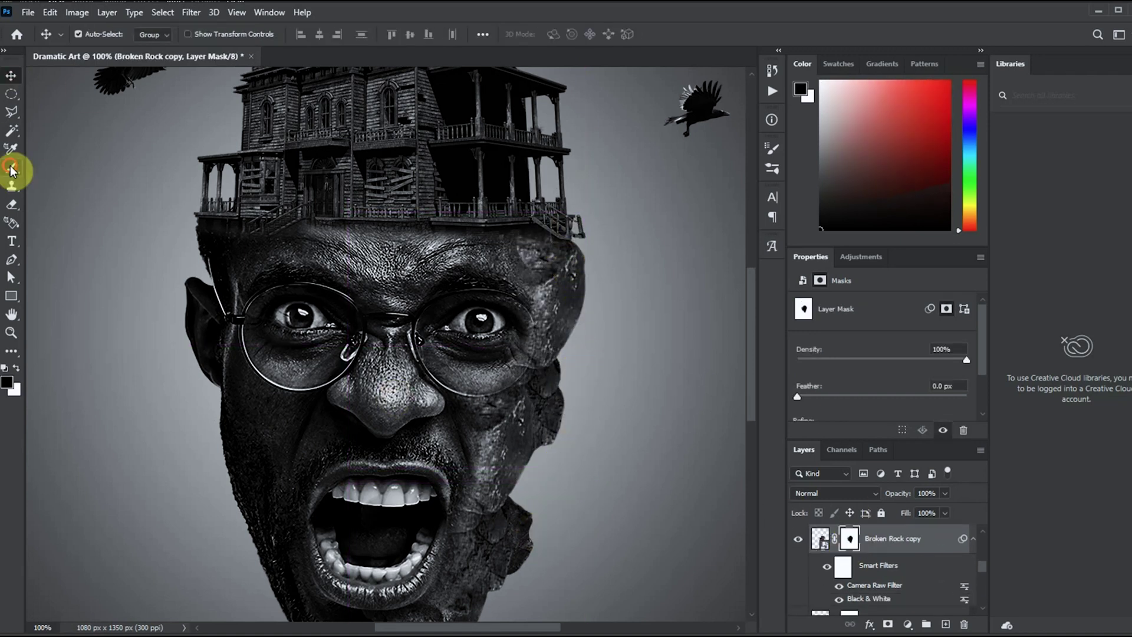
pyautogui.click(13, 169)
pyautogui.rightClick(151, 191)
pyautogui.moveTo(312, 258); pyautogui.dragTo(222, 258)
pyautogui.click(321, 34)
pyautogui.click(306, 51)
pyautogui.click(411, 34)
pyautogui.click(360, 52)
pyautogui.moveTo(561, 303); pyautogui.dragTo(569, 349)
pyautogui.hotkey('ctrl', 'z')
pyautogui.click(16, 368)
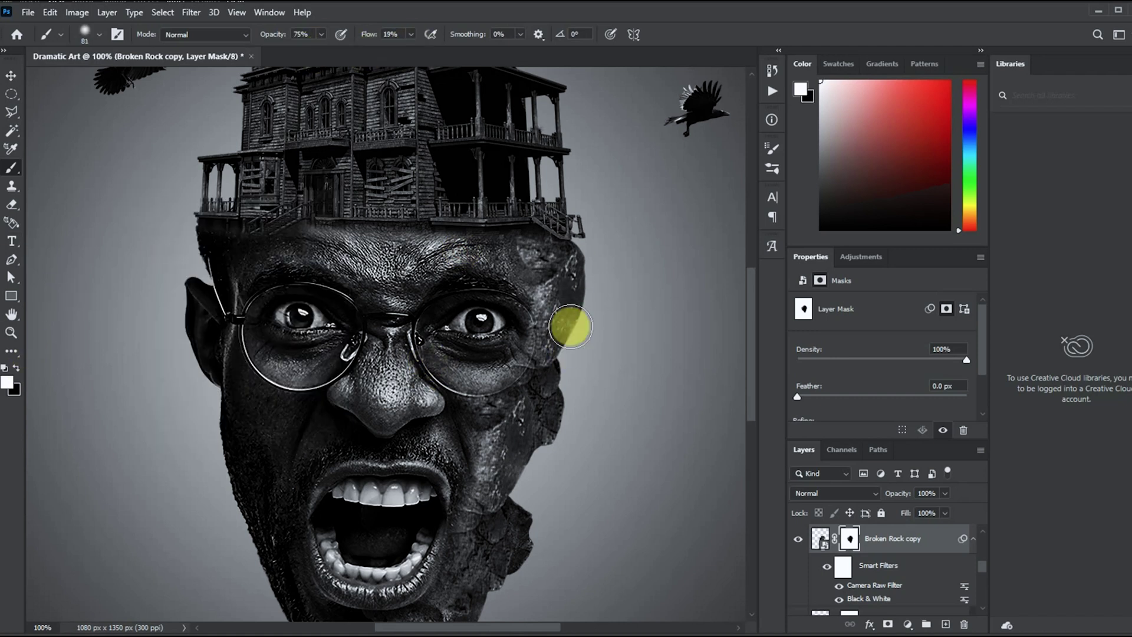
pyautogui.moveTo(752, 374); pyautogui.dragTo(753, 414)
pyautogui.hotkey('ctrl', '-')
pyautogui.hotkey('ctrl', '-')
pyautogui.hotkey('ctrl', '1')
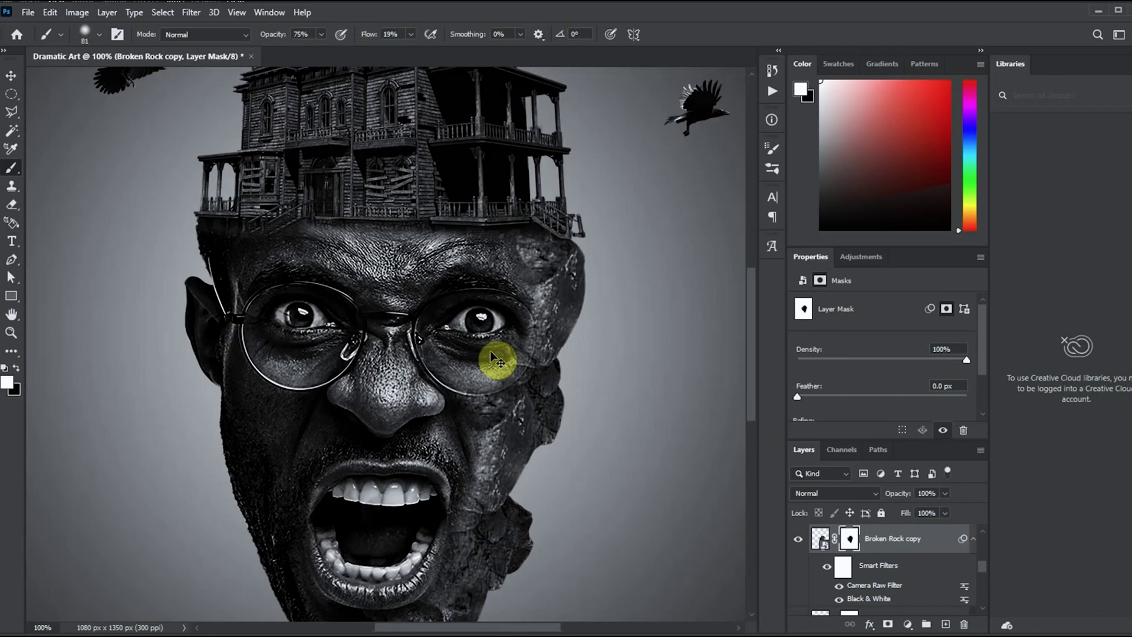
# Step: Duplicate Broken Rock copy to the side of the face and delete the duplicate's layer mask
pyautogui.click(11, 75)
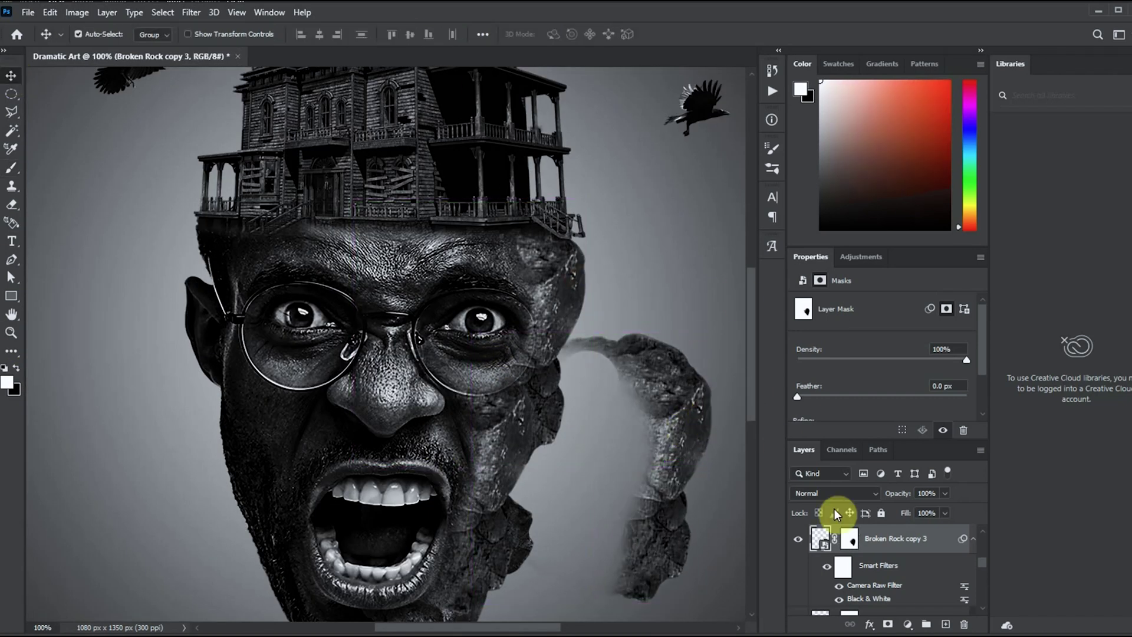
pyautogui.rightClick(847, 537)
pyautogui.click(879, 555)
# Step: Flip Broken Rock copy 3 vertically and position it over the glasses lens and cheek
pyautogui.click(49, 13)
pyautogui.moveTo(127, 334)
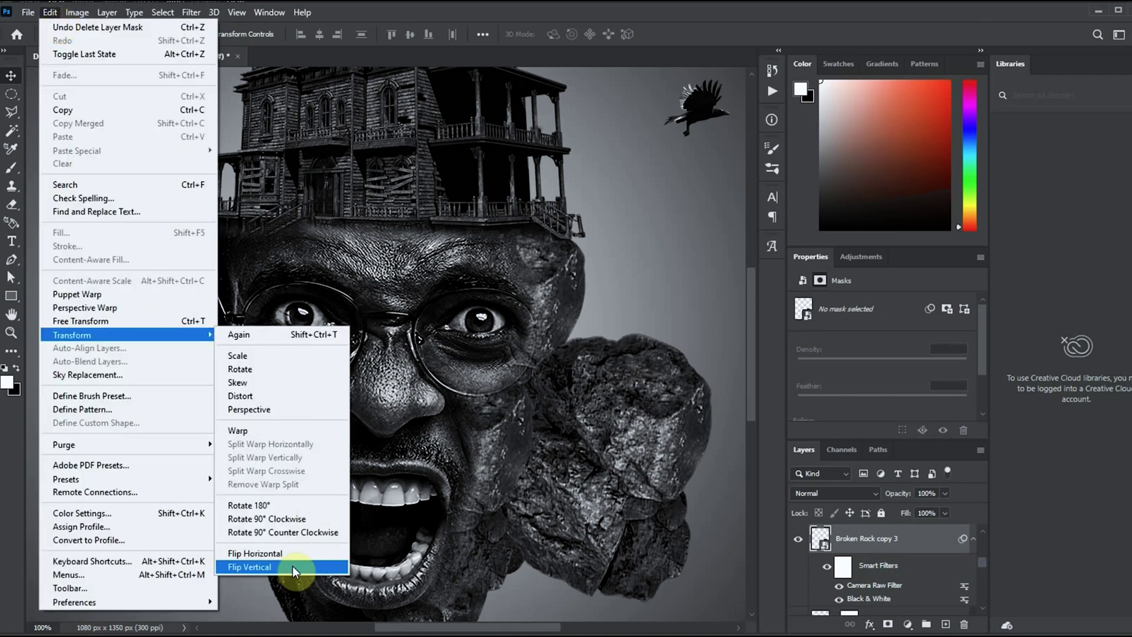
pyautogui.click(293, 568)
pyautogui.moveTo(631, 383); pyautogui.dragTo(549, 322)
pyautogui.hotkey('ctrl', 't')
pyautogui.click(670, 266)
pyautogui.moveTo(539, 367); pyautogui.dragTo(524, 367)
pyautogui.press('Return')
# Step: Add a layer mask to Broken Rock copy 3 and paint away the rock covering the eye and nose
pyautogui.click(888, 624)
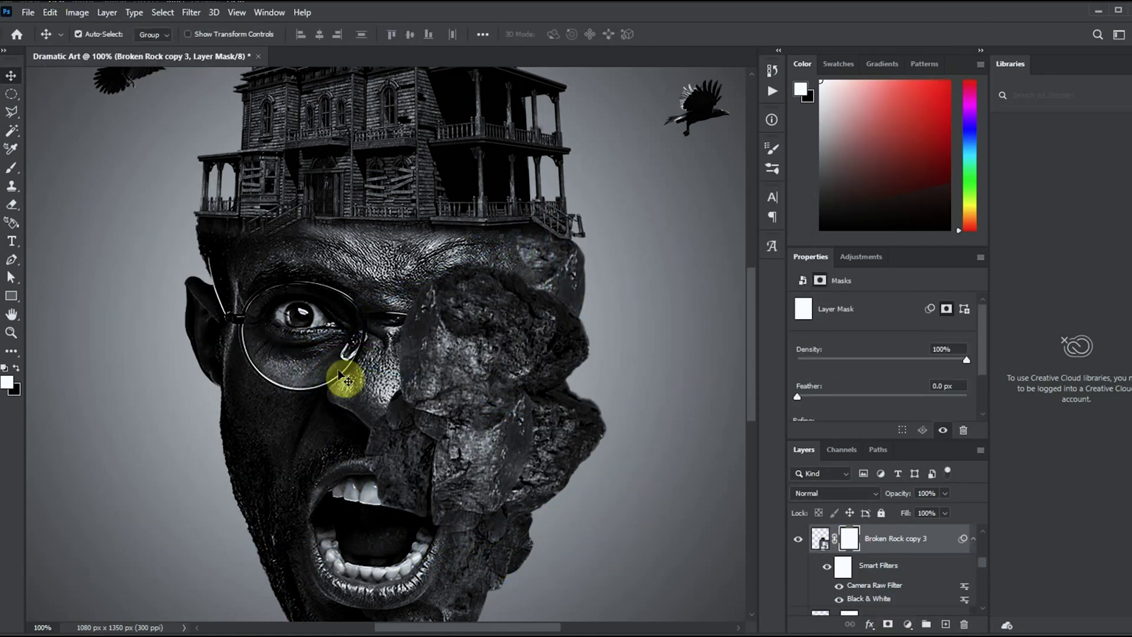
pyautogui.press('b')
pyautogui.click(845, 546)
pyautogui.press('x')
pyautogui.moveTo(416, 377)
pyautogui.mouseDown()
pyautogui.moveTo(445, 253)
pyautogui.moveTo(490, 437)
pyautogui.mouseUp()
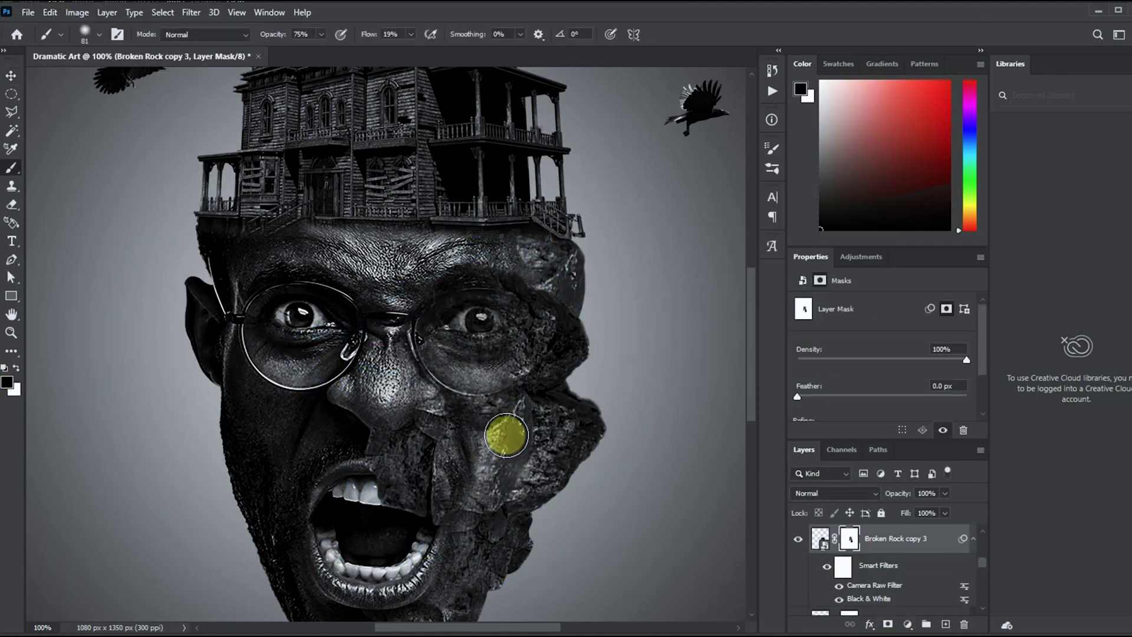
# Step: Rotate Broken Rock copy 3 onto the outer cheek and mask out the parts covering the nose and mouth
pyautogui.click(11, 75)
pyautogui.moveTo(567, 318); pyautogui.dragTo(582, 372)
pyautogui.hotkey('ctrl', 't')
pyautogui.moveTo(708, 365); pyautogui.dragTo(723, 471)
pyautogui.moveTo(599, 427)
pyautogui.mouseDown()
pyautogui.moveTo(546, 419)
pyautogui.moveTo(550, 429)
pyautogui.mouseUp()
pyautogui.press('Return')
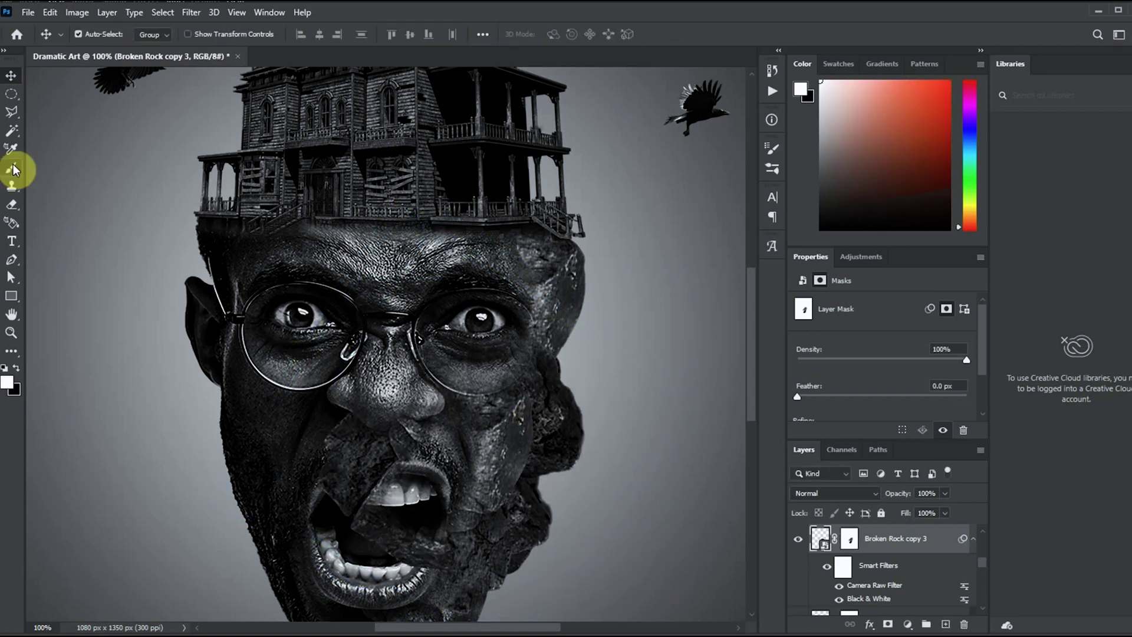
pyautogui.press('x')
pyautogui.moveTo(425, 454)
pyautogui.mouseDown()
pyautogui.moveTo(443, 470)
pyautogui.moveTo(397, 503)
pyautogui.moveTo(455, 518)
pyautogui.moveTo(435, 410)
pyautogui.mouseUp()
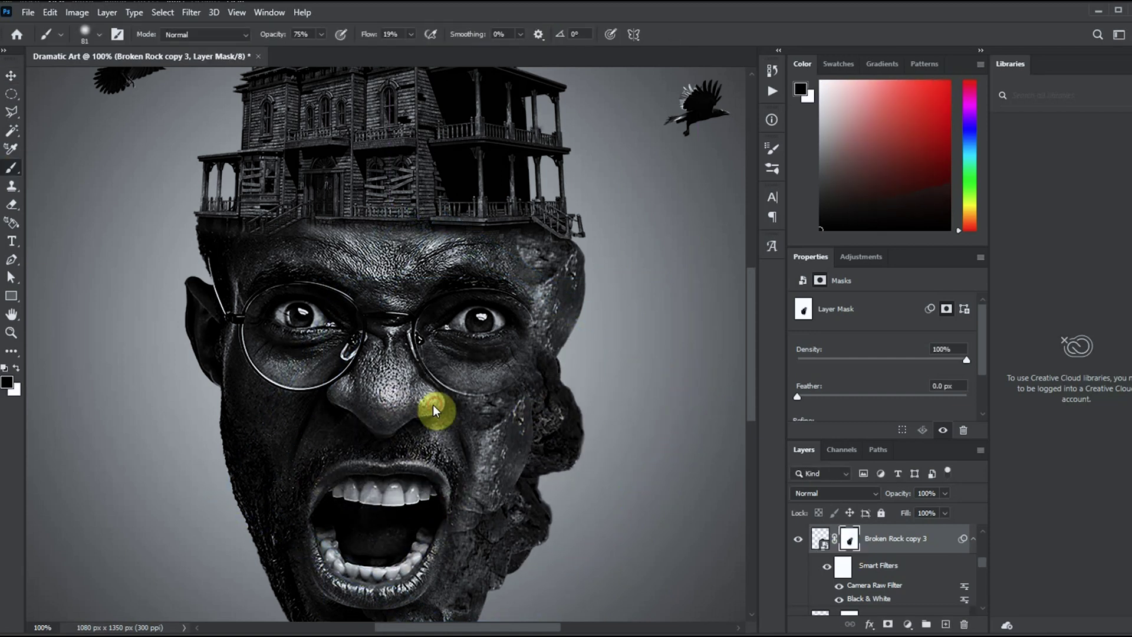
# Step: Paint black on the Broken Rock copy mask to uncover the outer rim of the glasses
pyautogui.press('x')
pyautogui.click(868, 614)
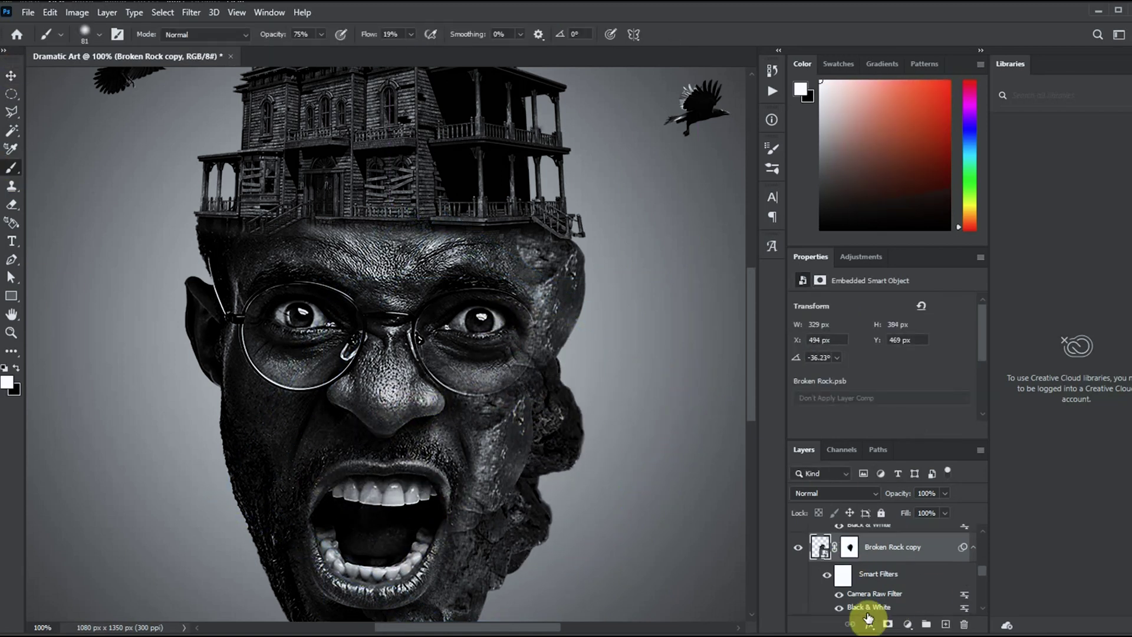
pyautogui.click(849, 547)
pyautogui.moveTo(524, 322); pyautogui.dragTo(507, 368)
pyautogui.press('v')
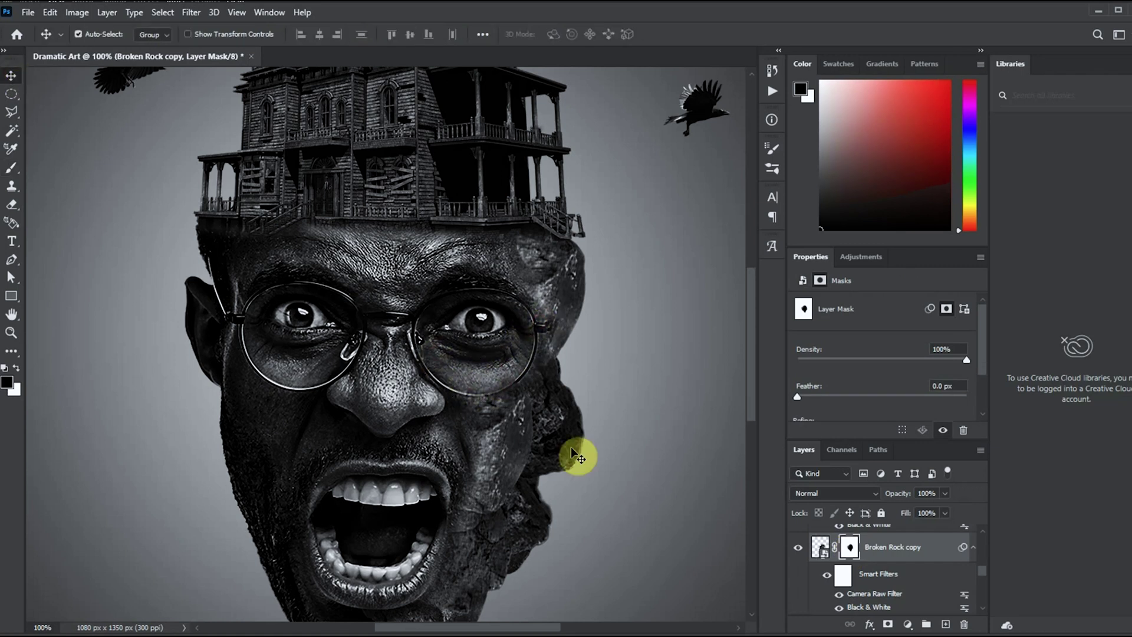
# Step: Shift Broken Rock copy 3 over the lower cheek and place a smaller duplicate of it beside the outer temple
pyautogui.click(564, 444)
pyautogui.moveTo(508, 451)
pyautogui.mouseDown()
pyautogui.moveTo(472, 449)
pyautogui.moveTo(512, 423)
pyautogui.moveTo(470, 450)
pyautogui.moveTo(536, 455)
pyautogui.moveTo(523, 435)
pyautogui.moveTo(577, 312)
pyautogui.mouseUp()
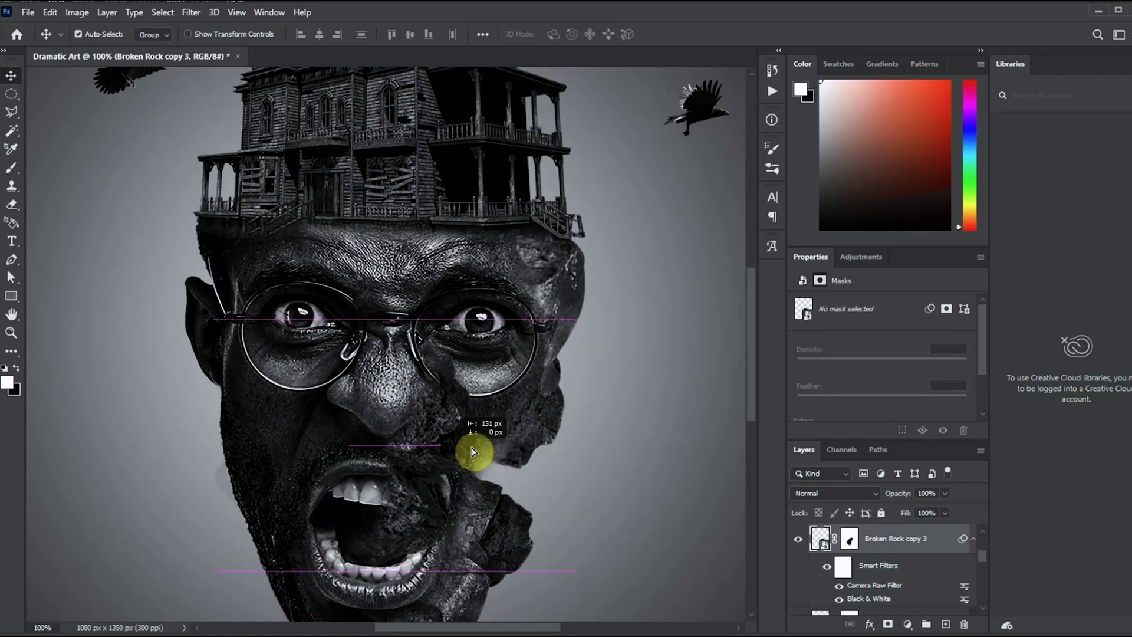
pyautogui.hotkey('ctrl', 't')
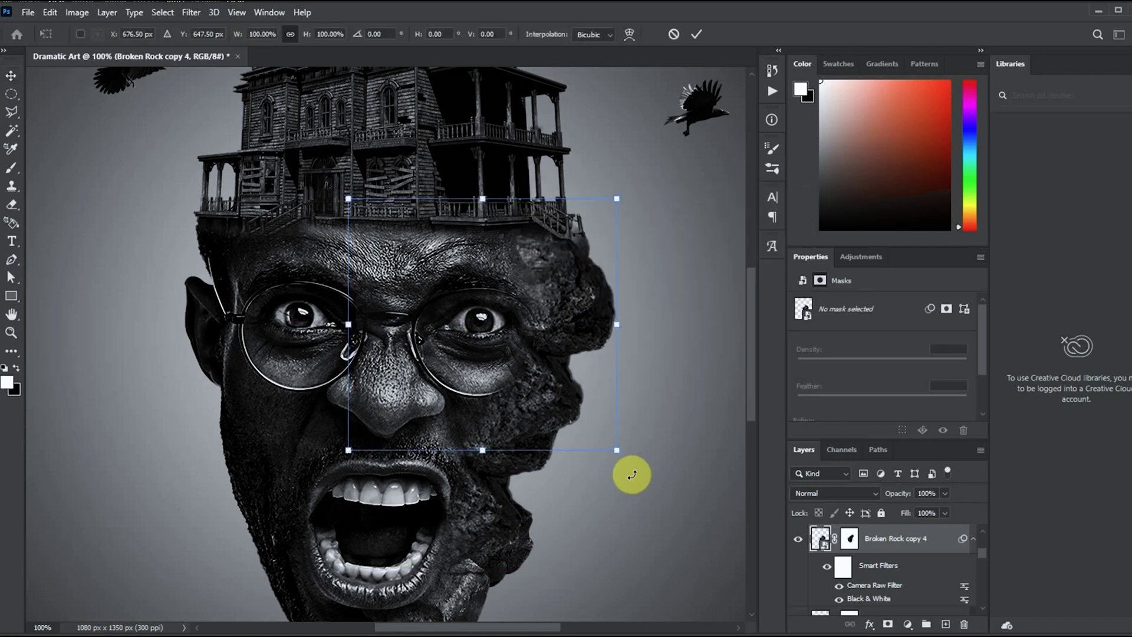
pyautogui.moveTo(617, 450); pyautogui.dragTo(573, 410)
pyautogui.moveTo(597, 397); pyautogui.dragTo(617, 339)
pyautogui.press('Return')
# Step: Paint black on the masks of Broken Rock copy 4 and copy 3 to uncover the outer rim of the glasses
pyautogui.press('b')
pyautogui.hotkey('ctrl', '\\')
pyautogui.press('x')
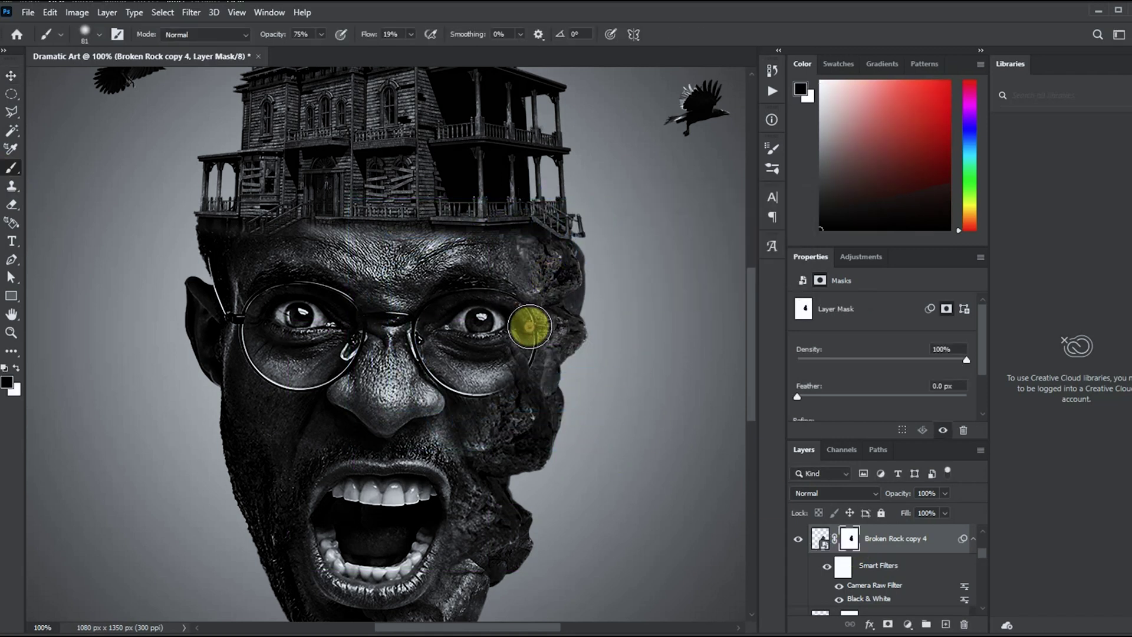
pyautogui.click(13, 78)
pyautogui.click(909, 612)
pyautogui.click(849, 546)
pyautogui.click(13, 169)
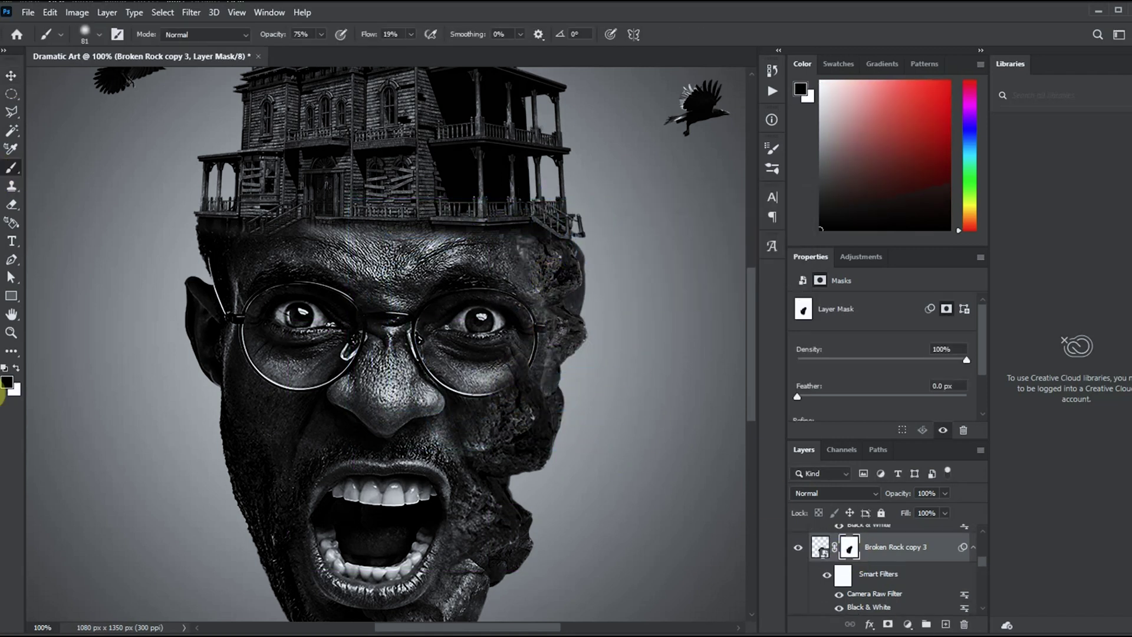
# Step: Refine the Broken Rock copy 4 mask to shape the rocky edge along the temple and cheek, and lock the layer's position
pyautogui.click(11, 75)
pyautogui.click(550, 263)
pyautogui.click(849, 538)
pyautogui.click(11, 168)
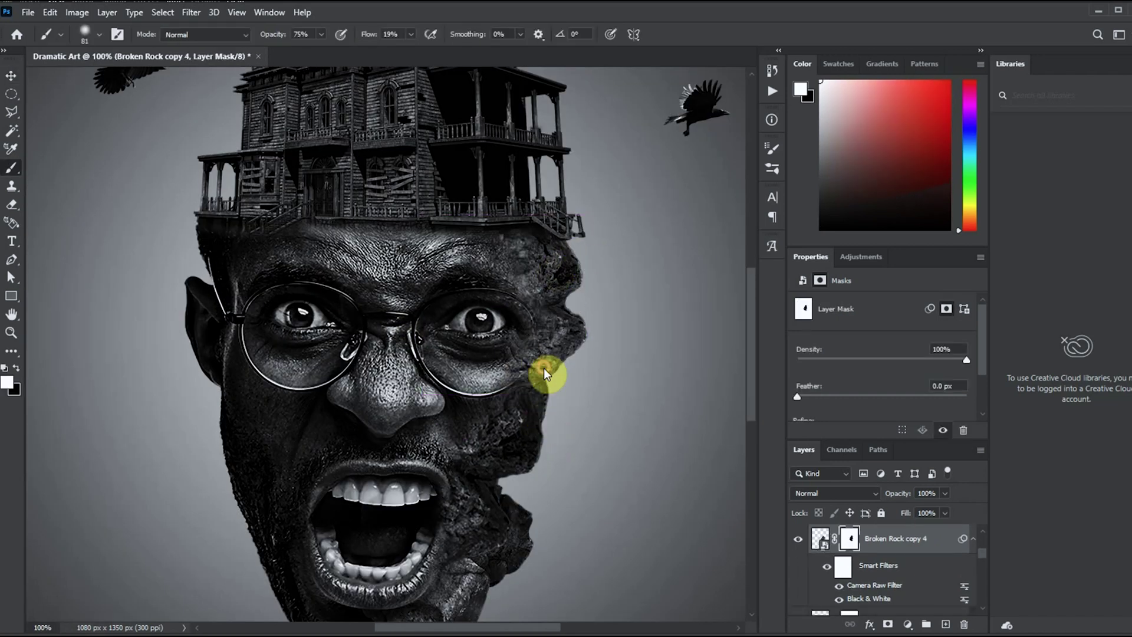
pyautogui.press('v')
pyautogui.click(528, 379)
pyautogui.click(820, 561)
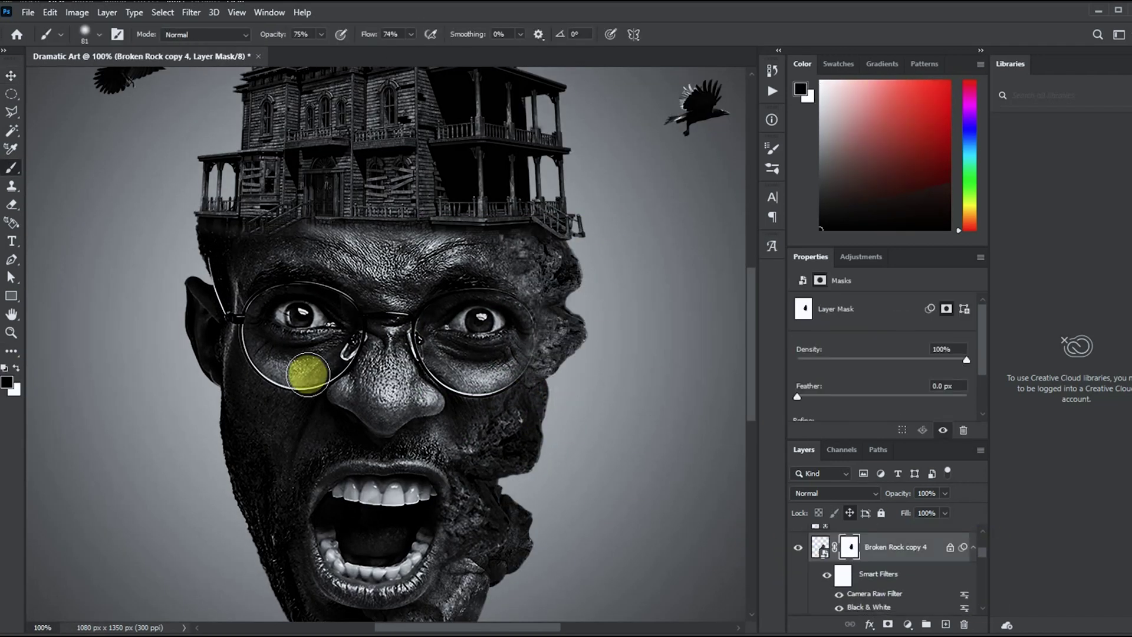
# Step: Place the rock debris image PngItem_445636.png into the composition
pyautogui.hotkey('ctrl', '-')
pyautogui.hotkey('ctrl', '-')
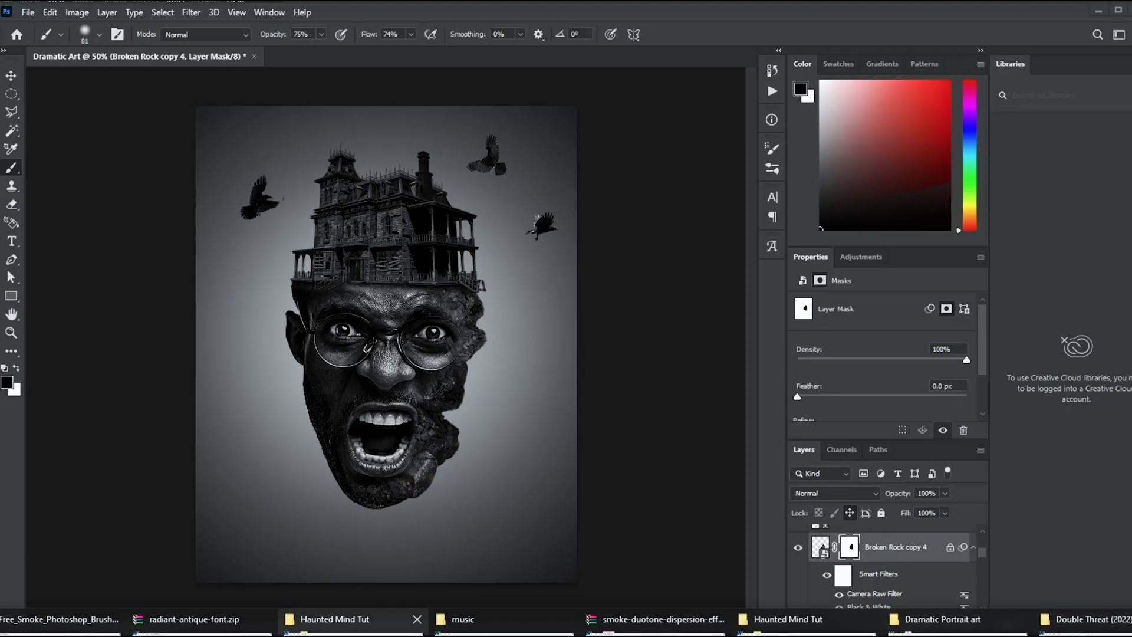
pyautogui.click(27, 12)
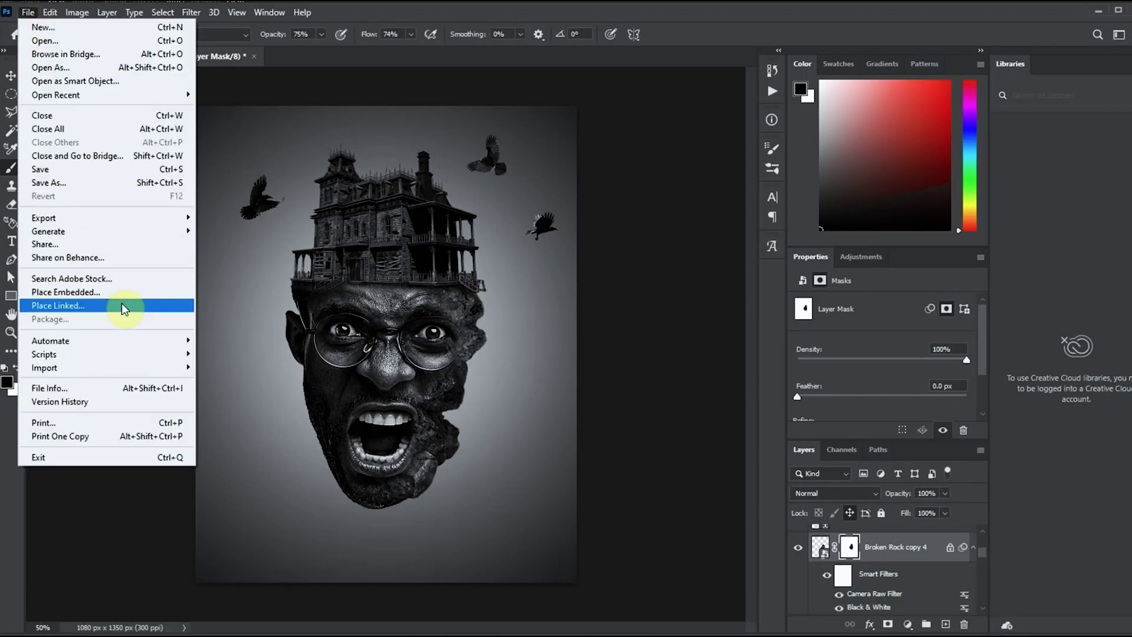
pyautogui.click(103, 300)
pyautogui.doubleClick(462, 136)
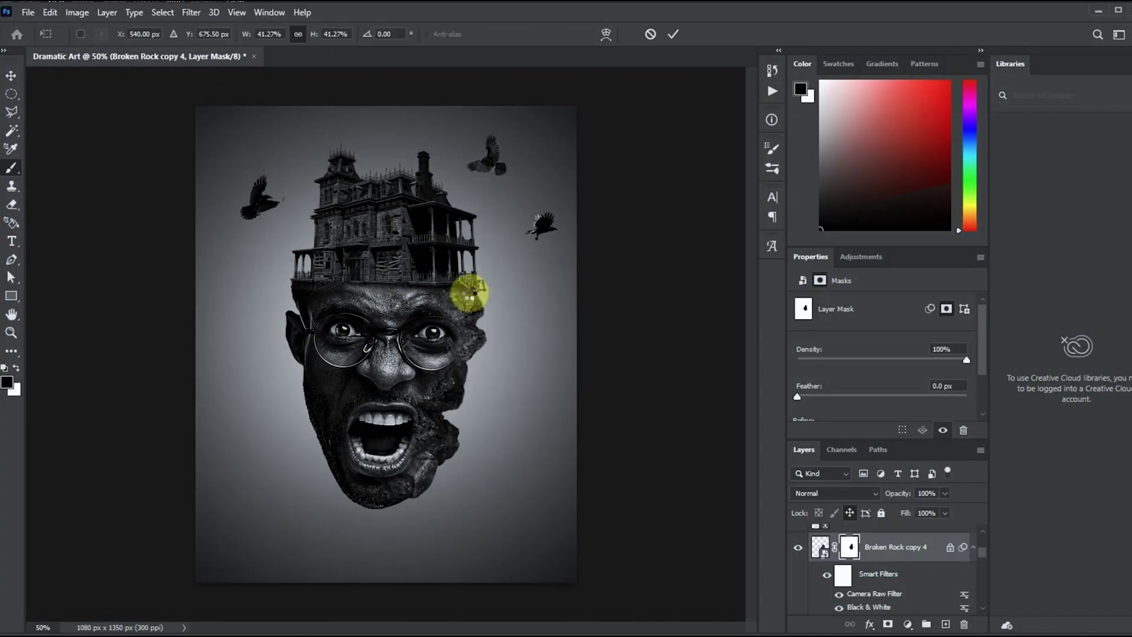
# Step: Scale the rock debris to 12.89% and position it against the broken edge of the cheek, scattering away from the face
pyautogui.moveTo(331, 304); pyautogui.dragTo(465, 397)
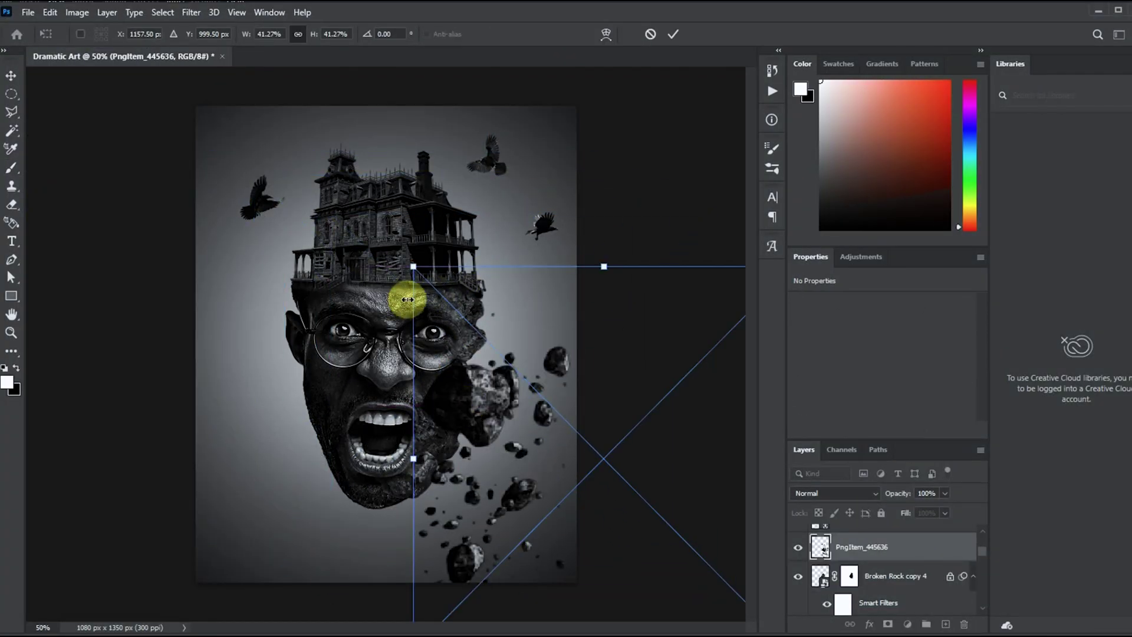
pyautogui.moveTo(409, 262); pyautogui.dragTo(523, 374)
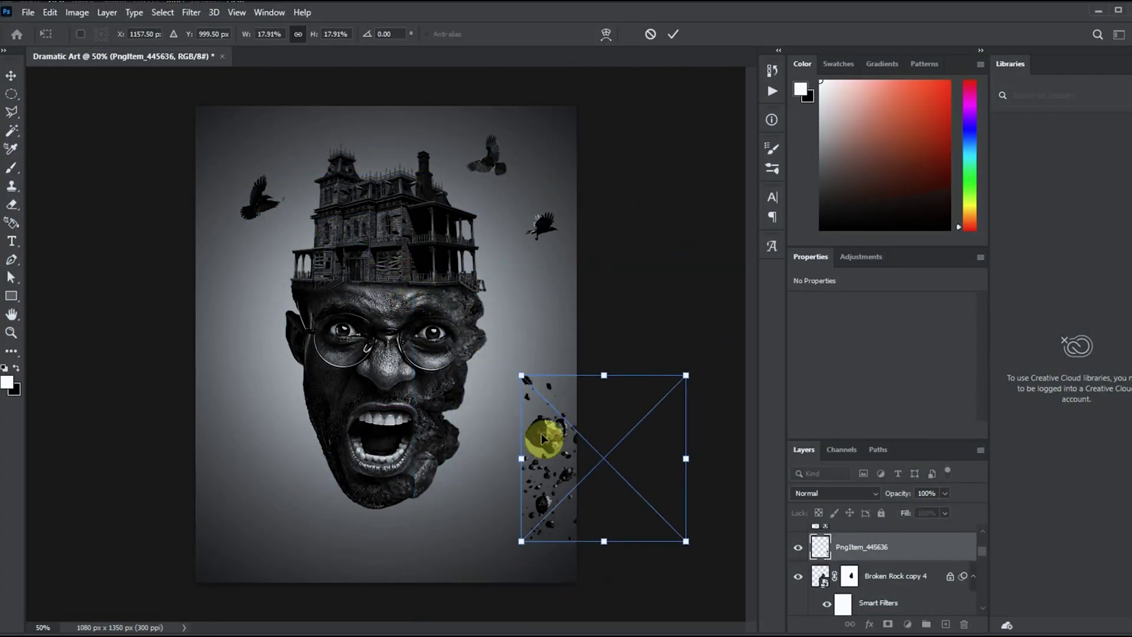
pyautogui.moveTo(541, 434); pyautogui.dragTo(486, 432)
pyautogui.moveTo(615, 535); pyautogui.dragTo(595, 513)
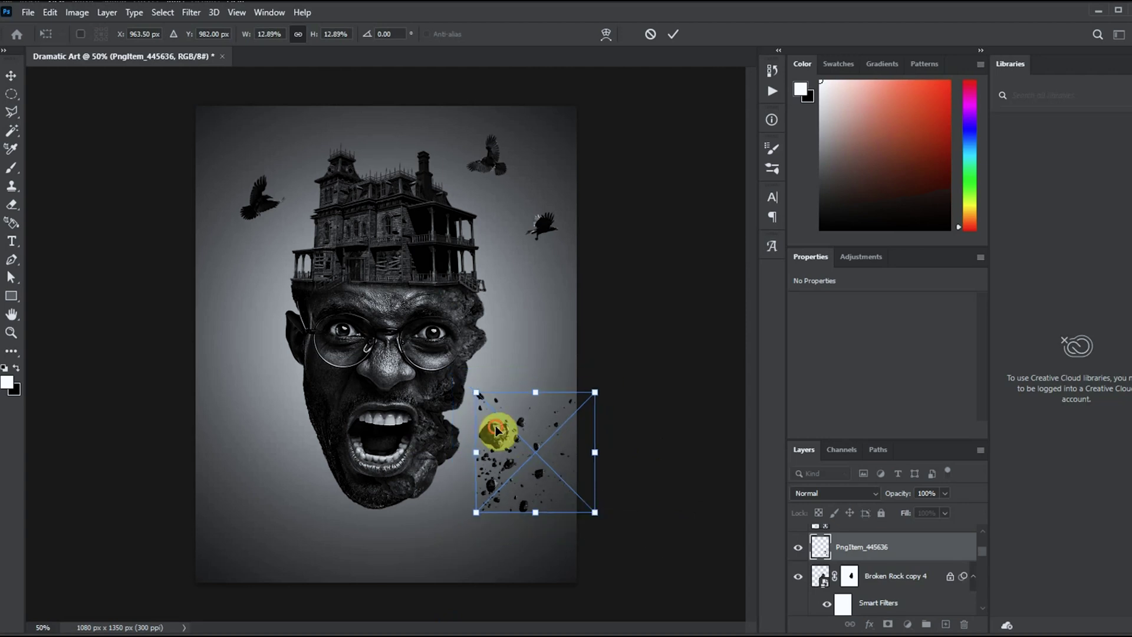
pyautogui.moveTo(496, 430); pyautogui.dragTo(469, 415)
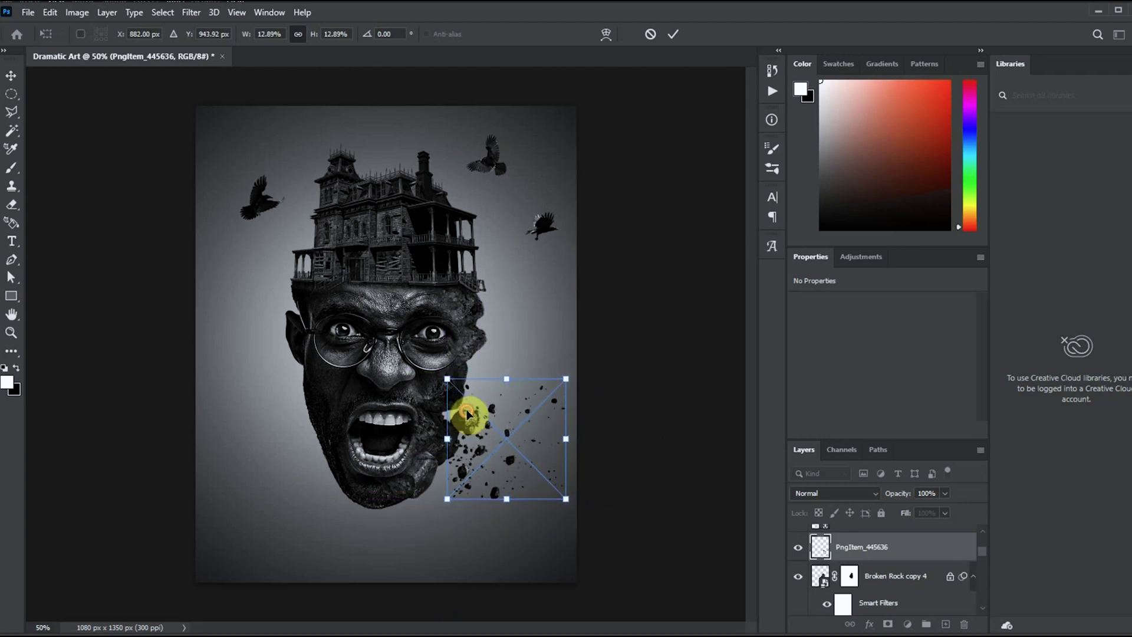
pyautogui.doubleClick(467, 411)
pyautogui.click(471, 418)
pyautogui.click(637, 266)
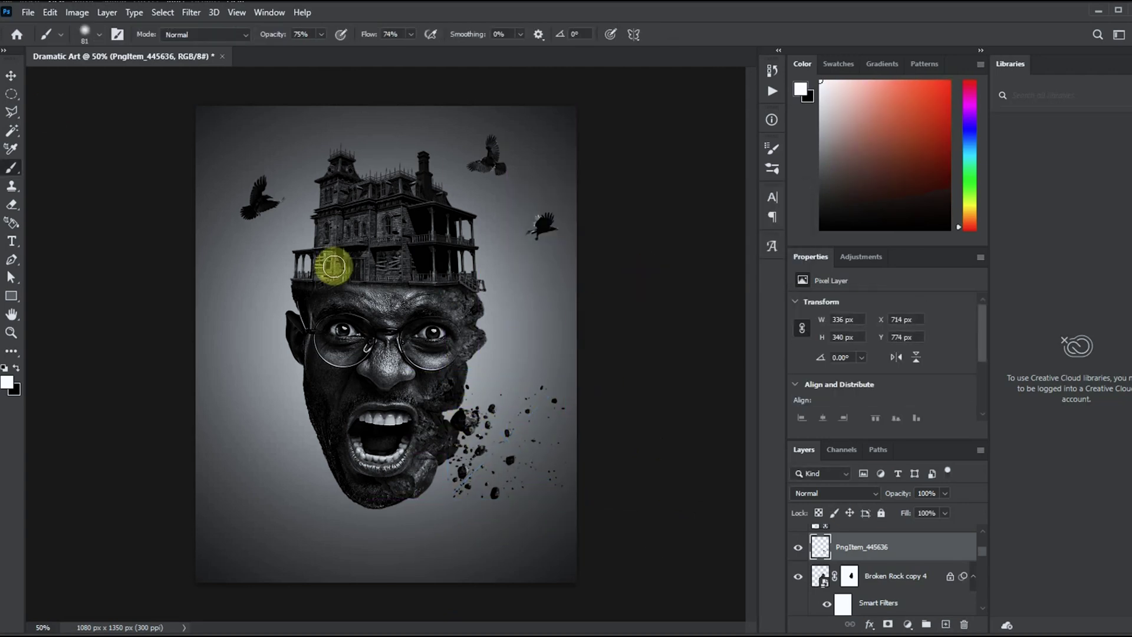
pyautogui.click(12, 77)
pyautogui.moveTo(484, 425); pyautogui.dragTo(475, 416)
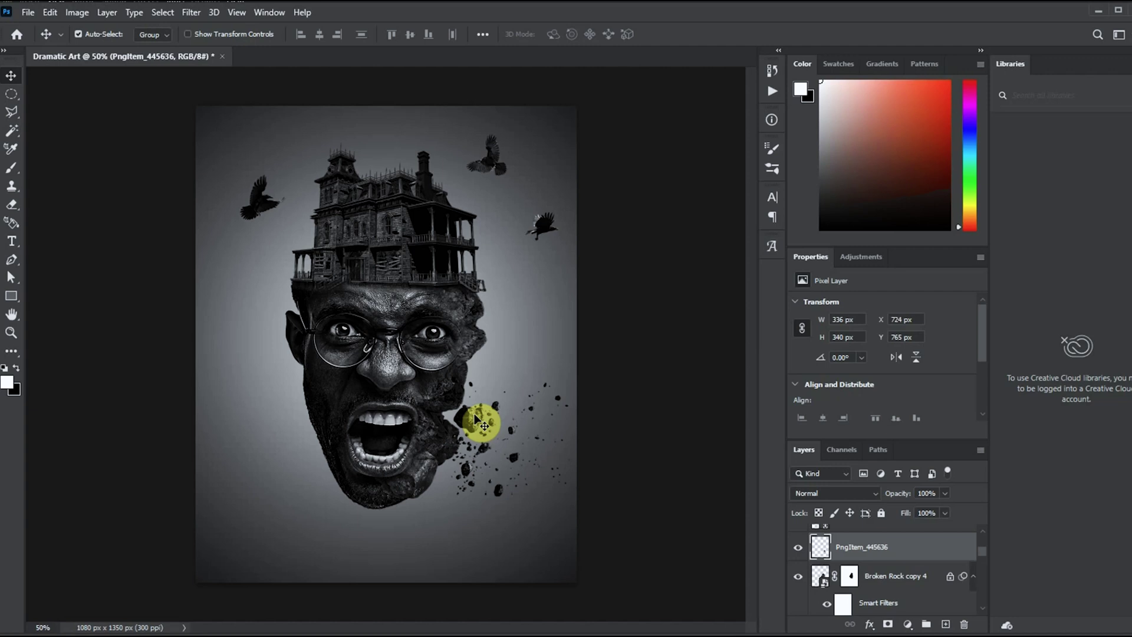
pyautogui.hotkey('ctrl', '+')
pyautogui.hotkey('ctrl', '+')
pyautogui.click(191, 12)
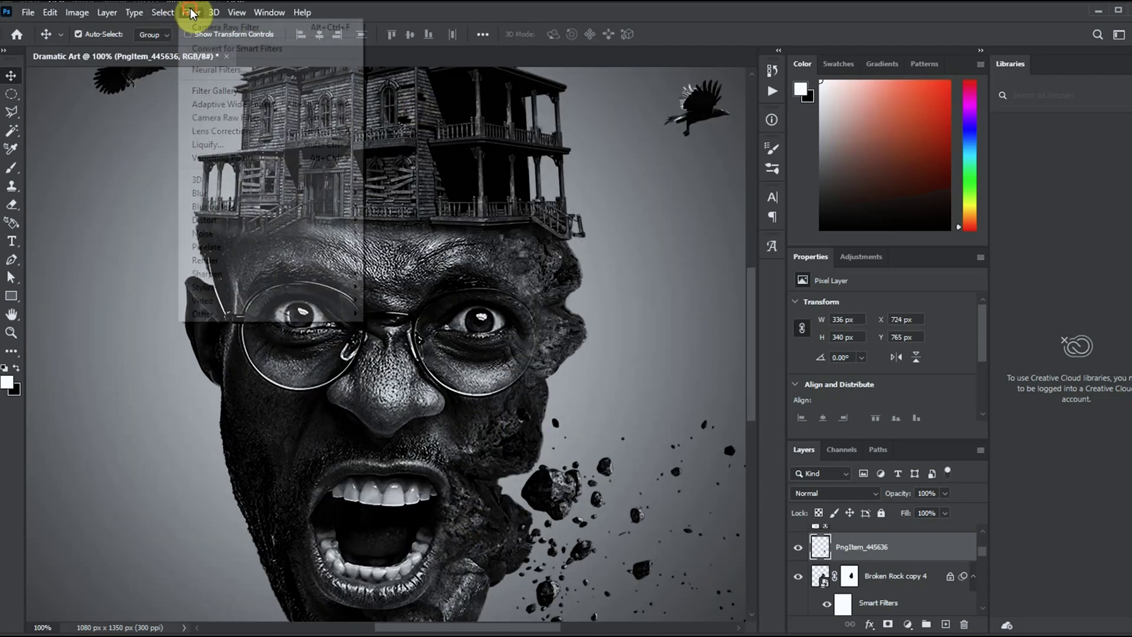
pyautogui.hotkey('ctrl', '-')
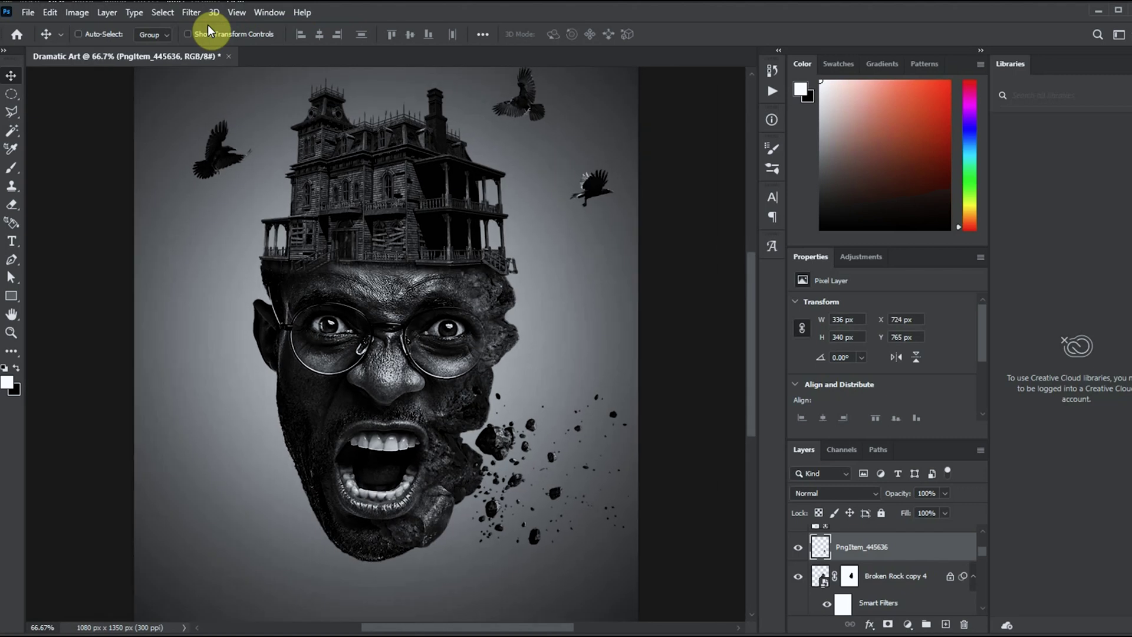
# Step: Paint black on the Broken Rock copy 3 mask to blend the rock into the jaw beside the mouth
pyautogui.click(458, 461)
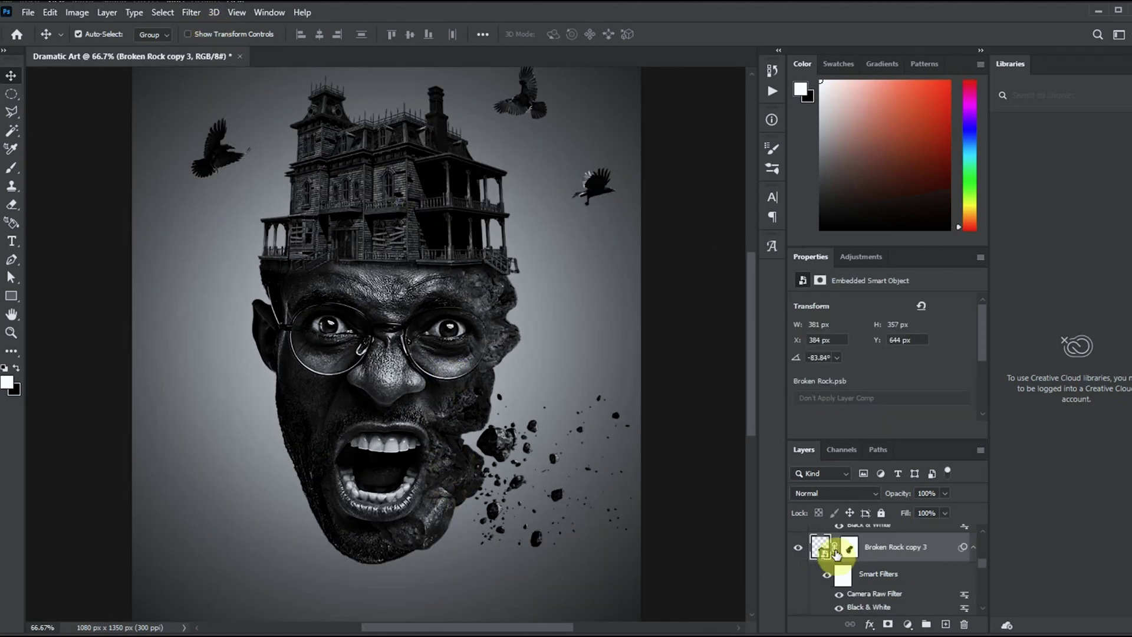
pyautogui.click(850, 547)
pyautogui.press('x')
pyautogui.click(11, 167)
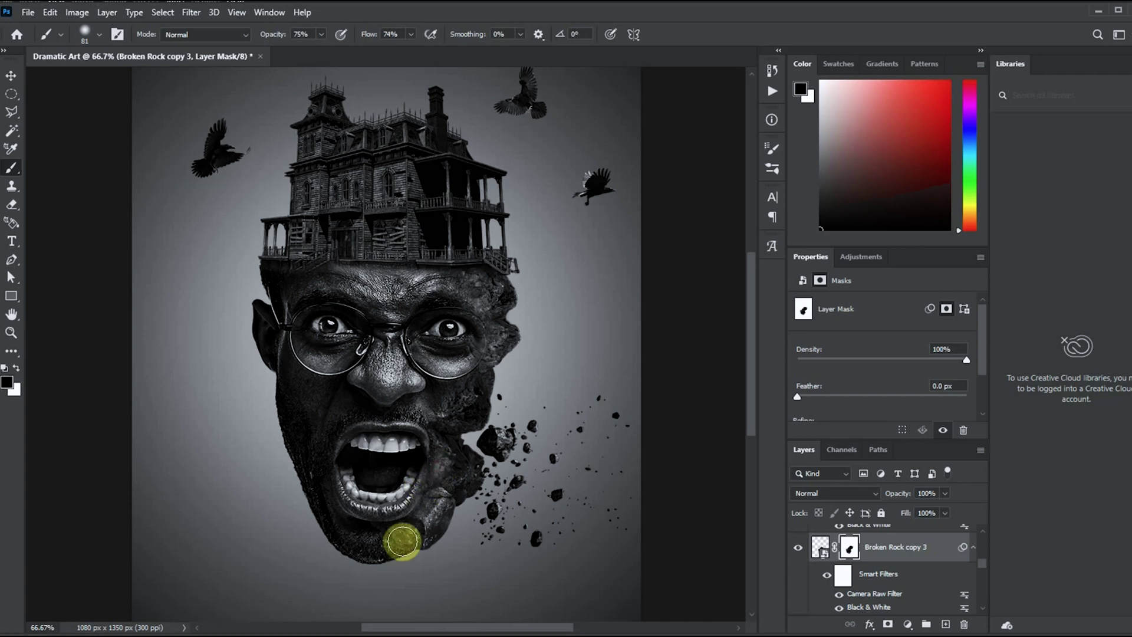
pyautogui.moveTo(420, 500); pyautogui.dragTo(405, 551)
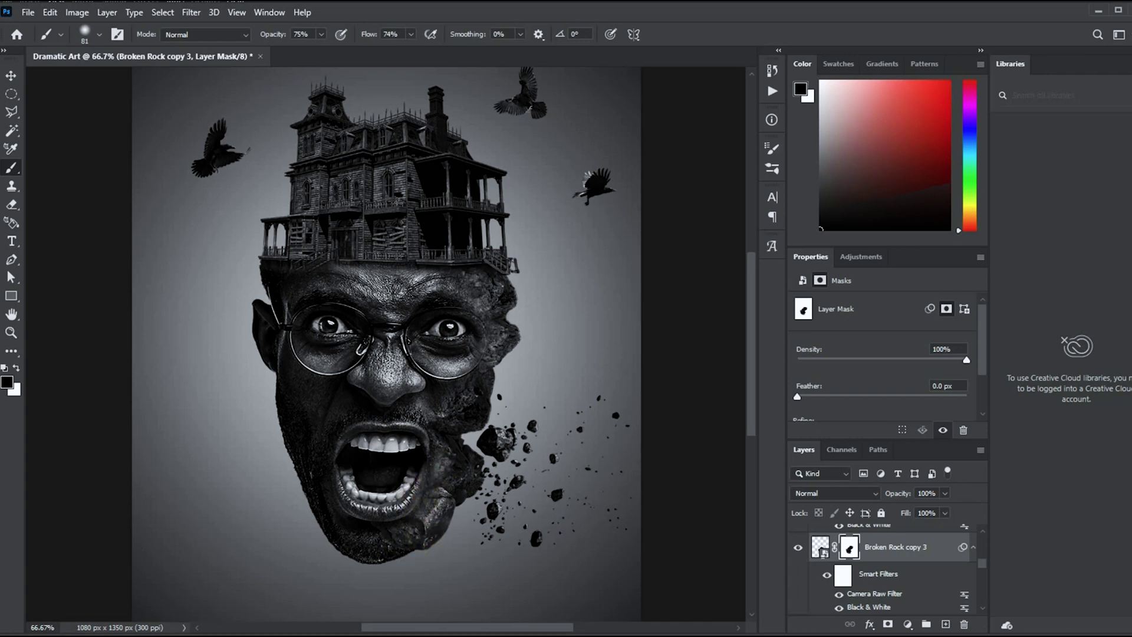
pyautogui.click(11, 74)
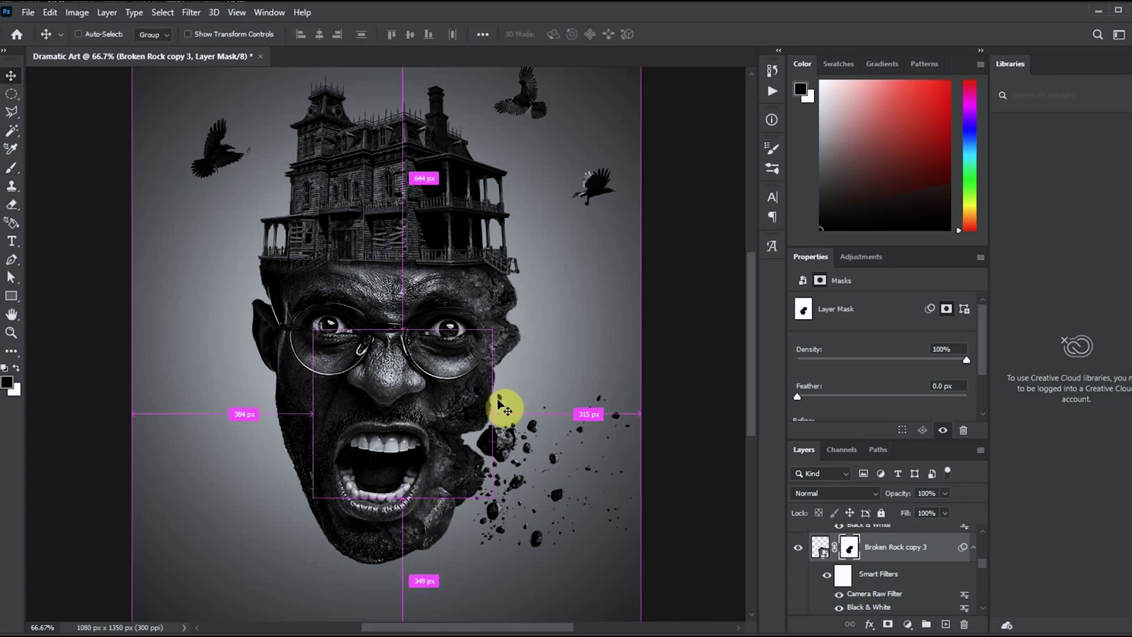
pyautogui.hotkey('ctrl', '-')
pyautogui.press('ctrl')
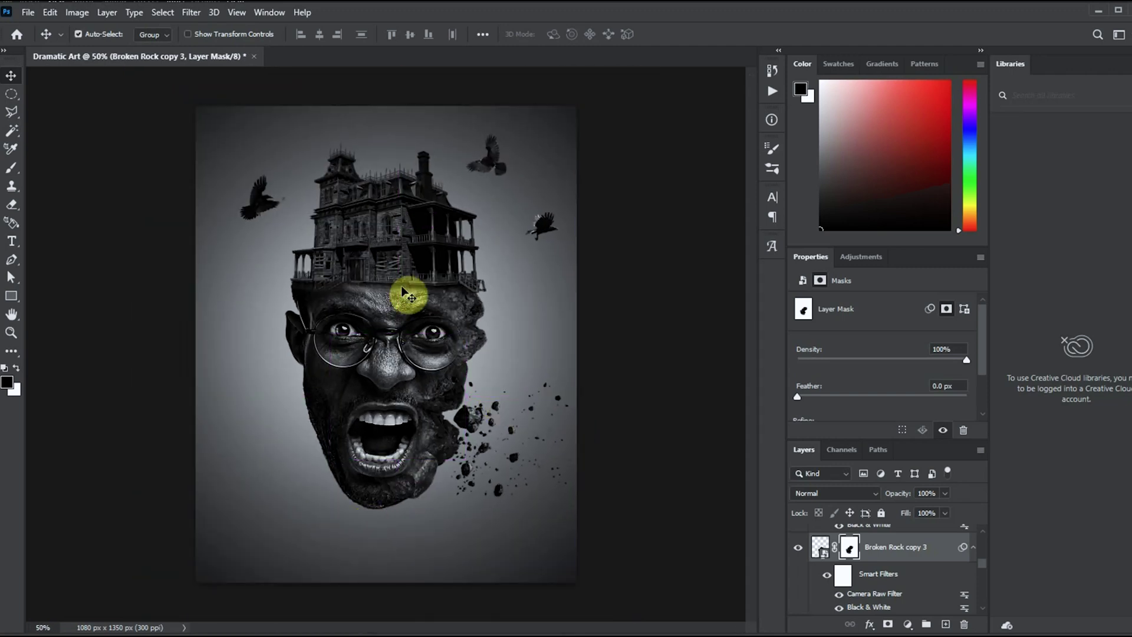
pyautogui.click(32, 12)
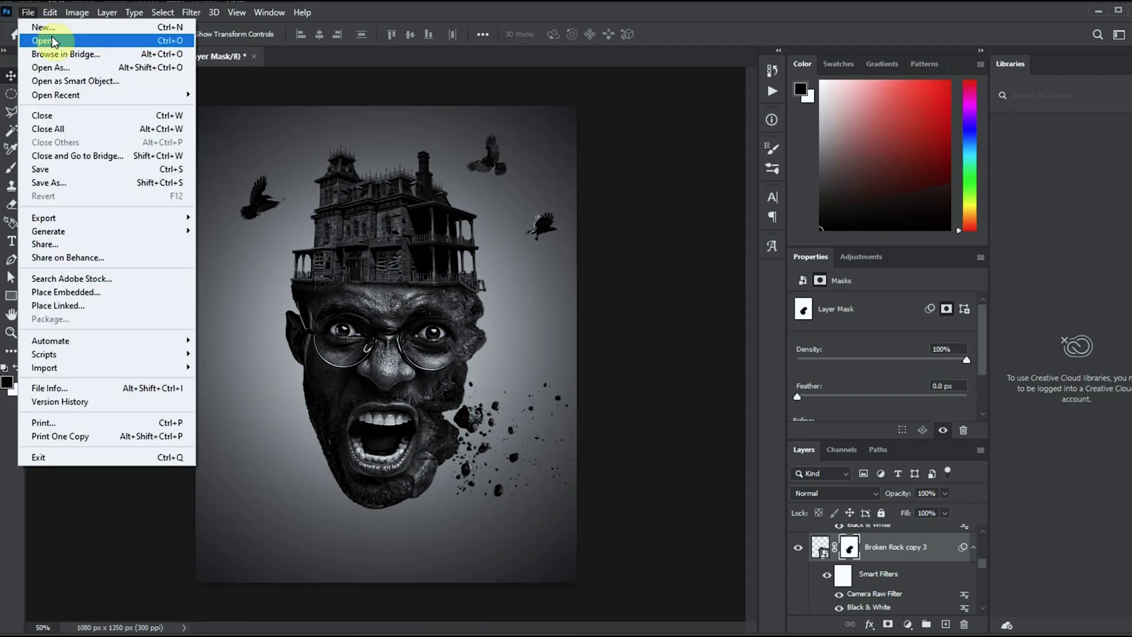
pyautogui.click(94, 306)
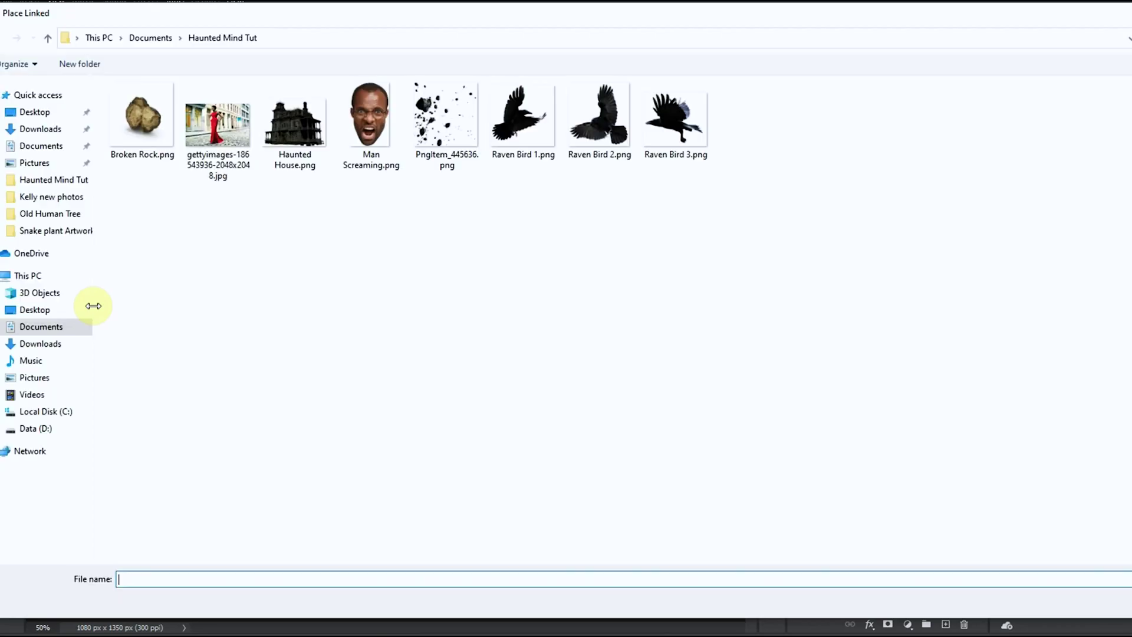
pyautogui.click(219, 109)
pyautogui.doubleClick(218, 109)
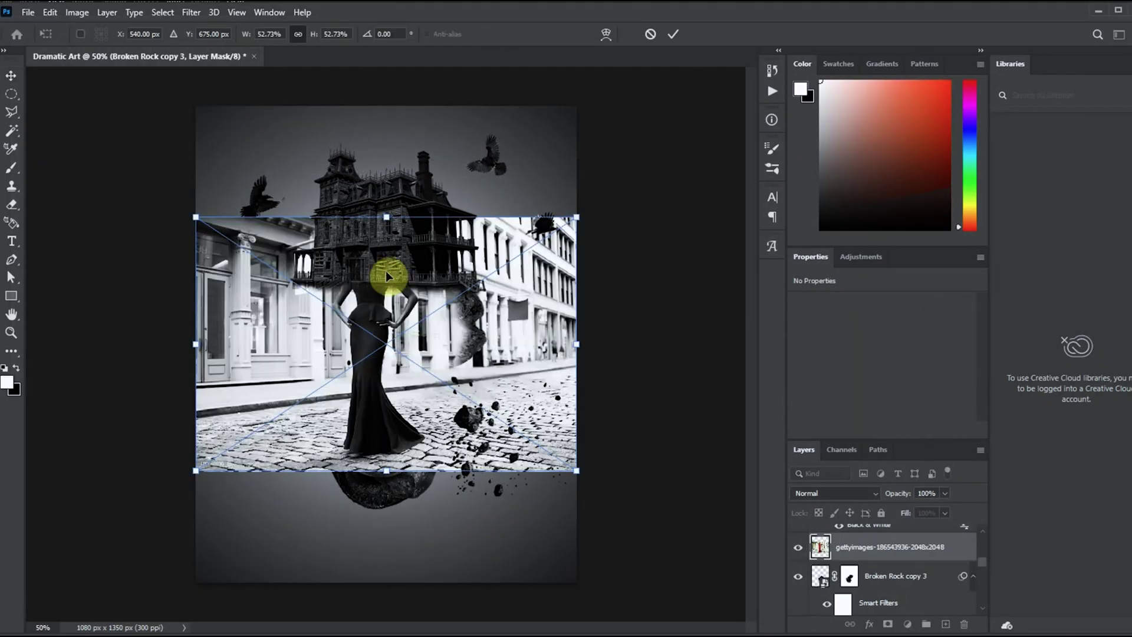
pyautogui.press('Return')
pyautogui.moveTo(865, 547); pyautogui.dragTo(882, 530)
# Step: Select the woman in the red dress as the subject of the placed photo
pyautogui.hotkey('ctrl', '+')
pyautogui.hotkey('ctrl', '+')
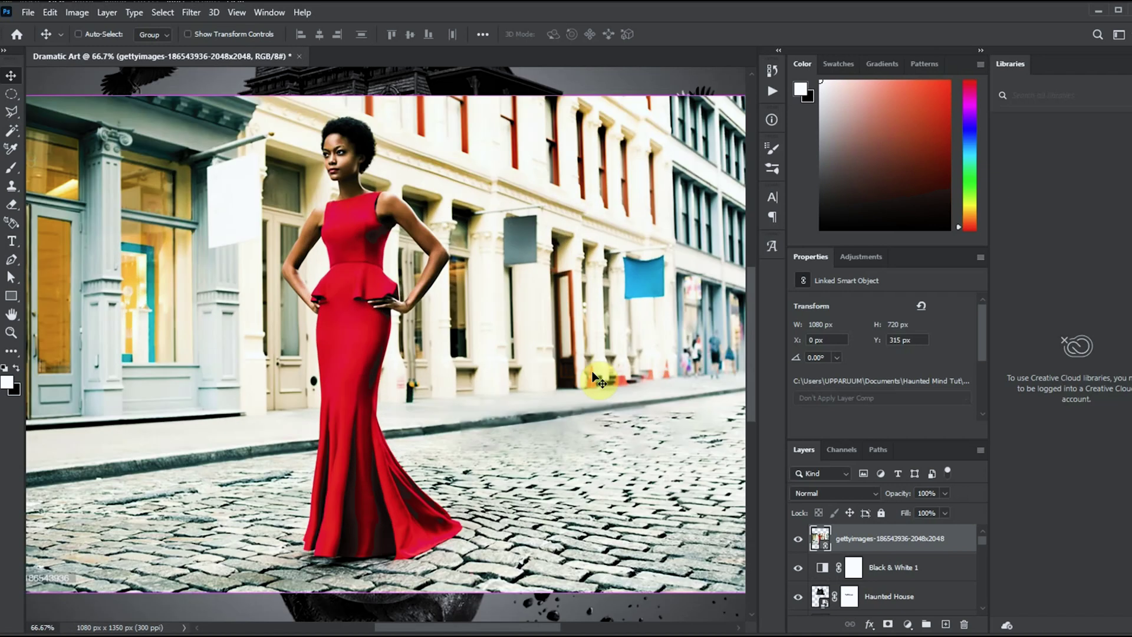
pyautogui.click(162, 12)
pyautogui.click(214, 179)
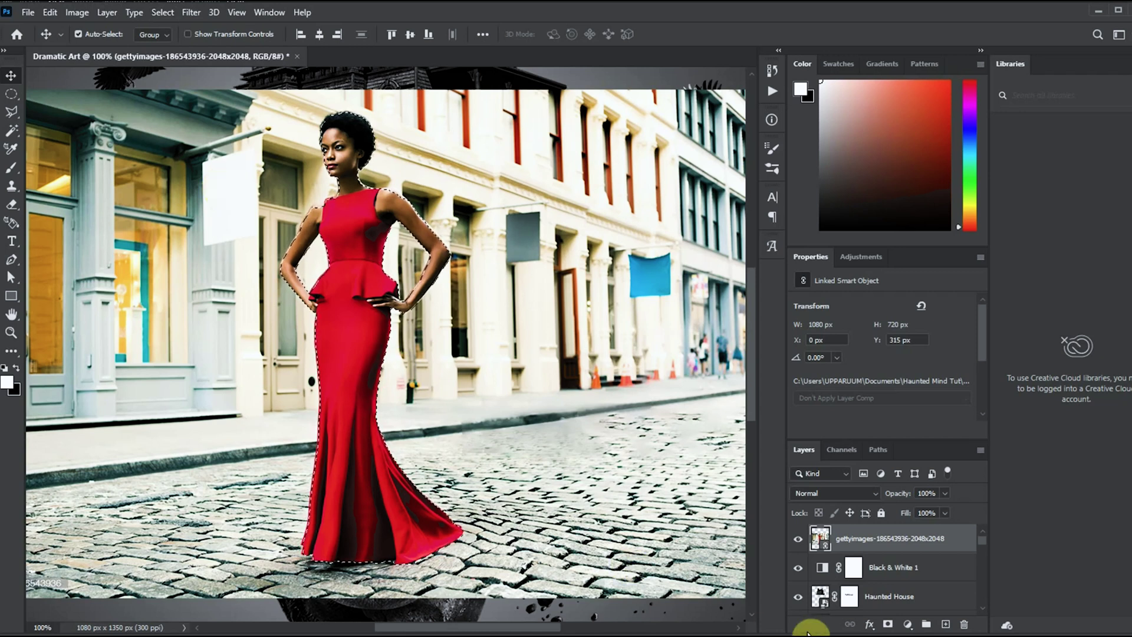
pyautogui.click(887, 624)
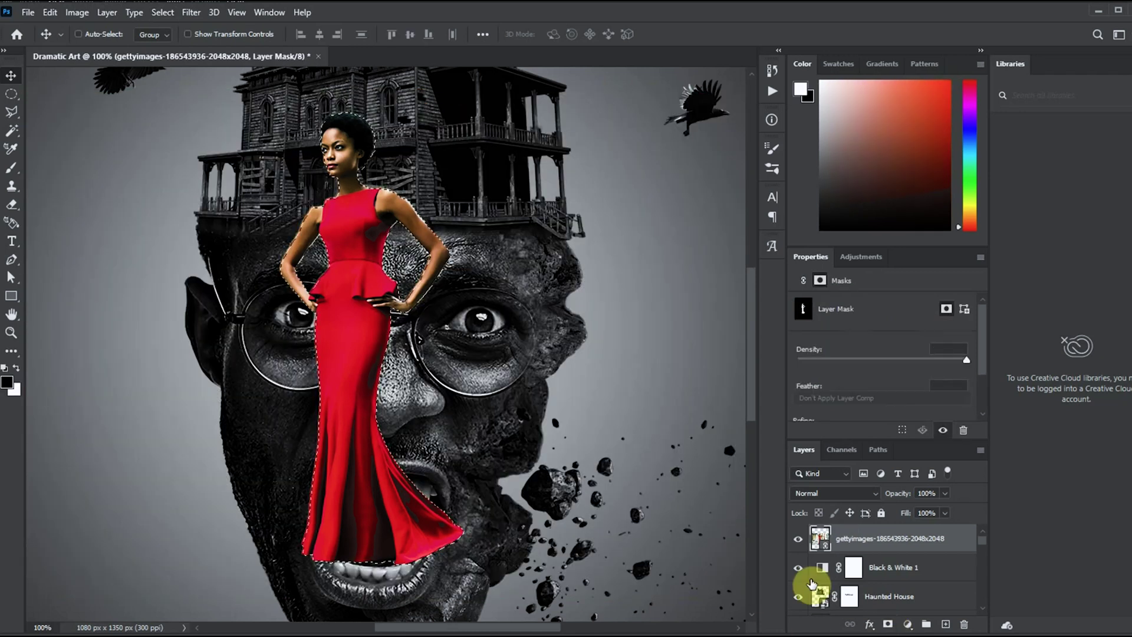
pyautogui.hotkey('ctrl', 'z')
# Step: Subtract the background gap between the woman's hand and hip from the selection with the Polygonal Lasso
pyautogui.hotkey('ctrl', '+')
pyautogui.hotkey('ctrl', '+')
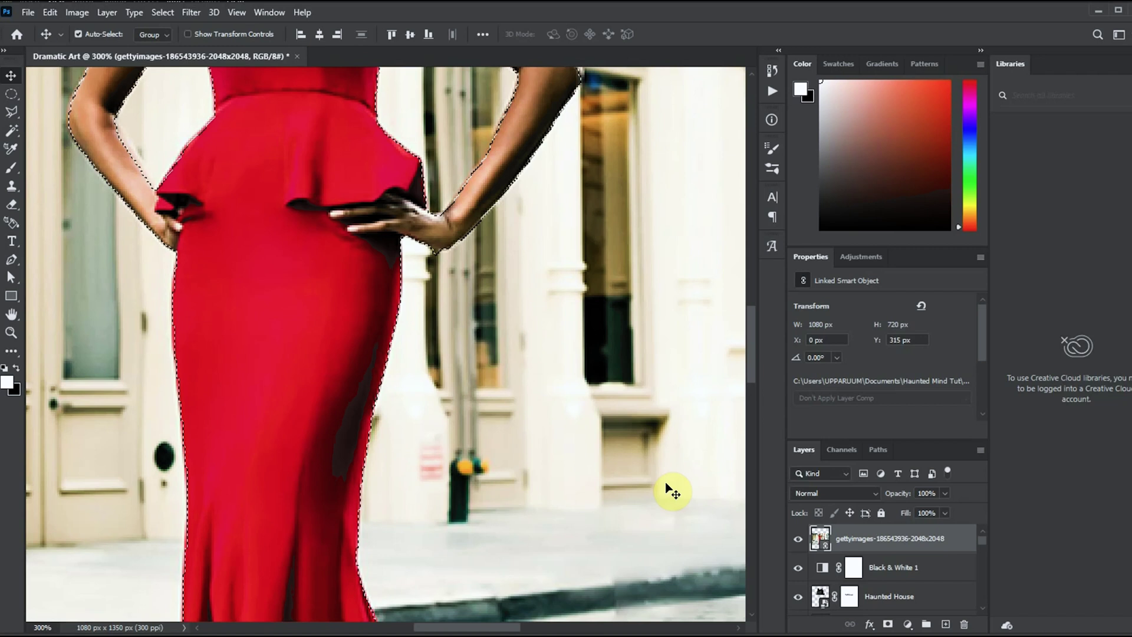
pyautogui.hotkey('ctrl', '+')
pyautogui.press('l')
pyautogui.click(465, 219)
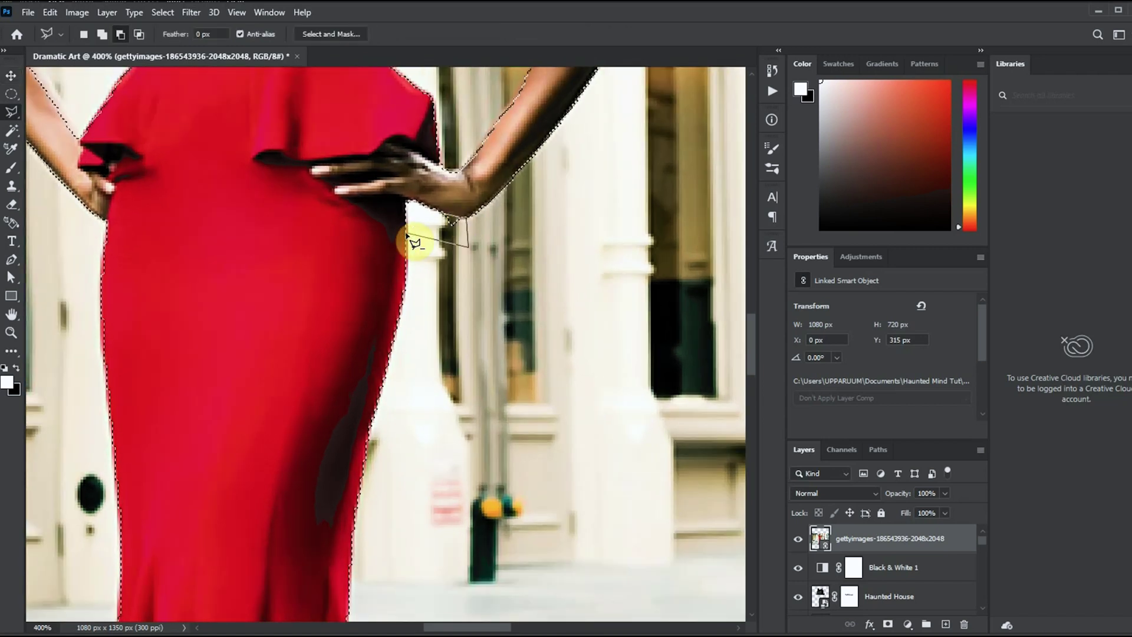
pyautogui.doubleClick(468, 247)
# Step: Add the missed edges of both of the woman's shoulders to the selection with the Polygonal Lasso
pyautogui.click(752, 304)
pyautogui.keyDown('shift'); pyautogui.click(194, 269); pyautogui.keyUp('shift')
pyautogui.click(184, 286)
pyautogui.click(126, 300)
pyautogui.click(111, 308)
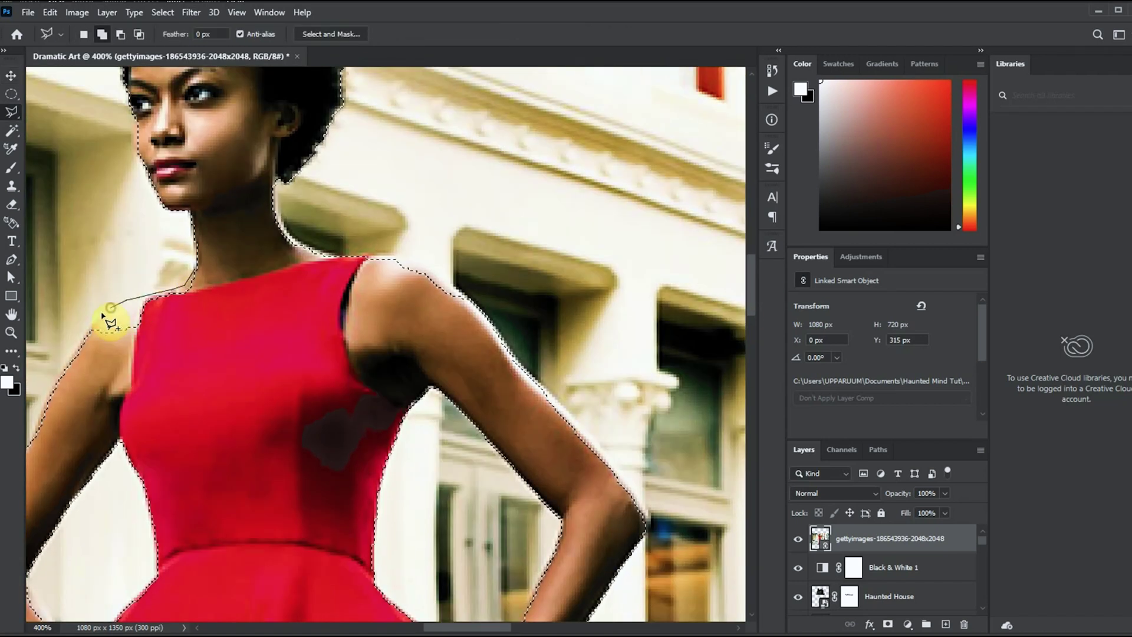
pyautogui.click(111, 307)
pyautogui.click(352, 254)
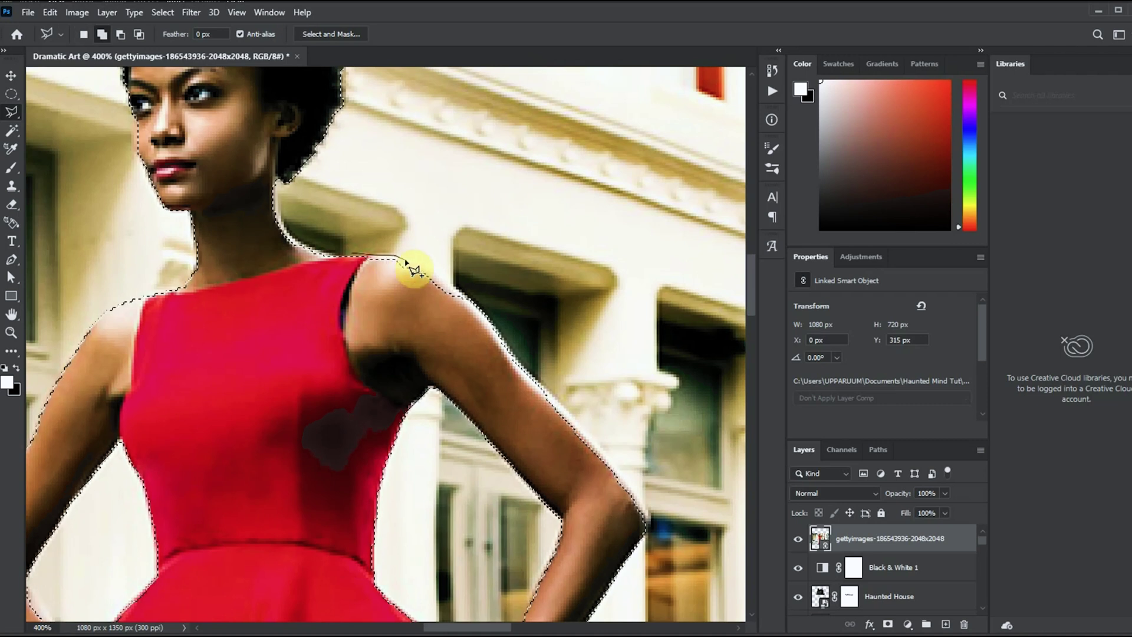
pyautogui.click(449, 283)
pyautogui.doubleClick(493, 328)
# Step: Add a layer mask from the selection to cut the woman out of the street background
pyautogui.hotkey('ctrl', '-')
pyautogui.hotkey('ctrl', '-')
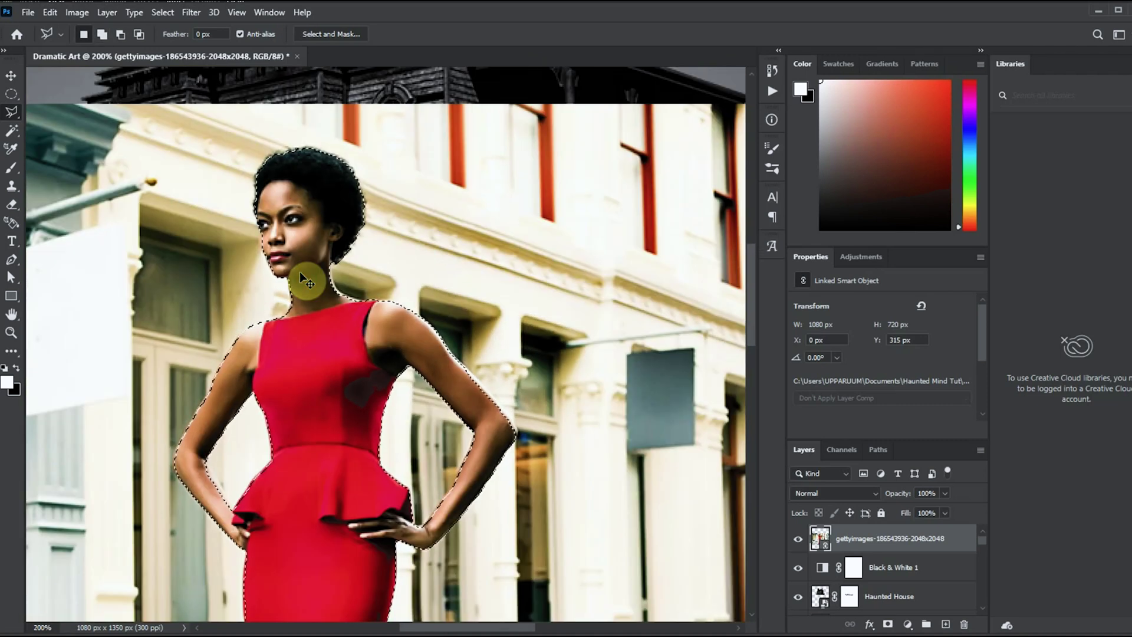
pyautogui.hotkey('ctrl', '-')
pyautogui.hotkey('ctrl', '-')
pyautogui.hotkey('ctrl', '+')
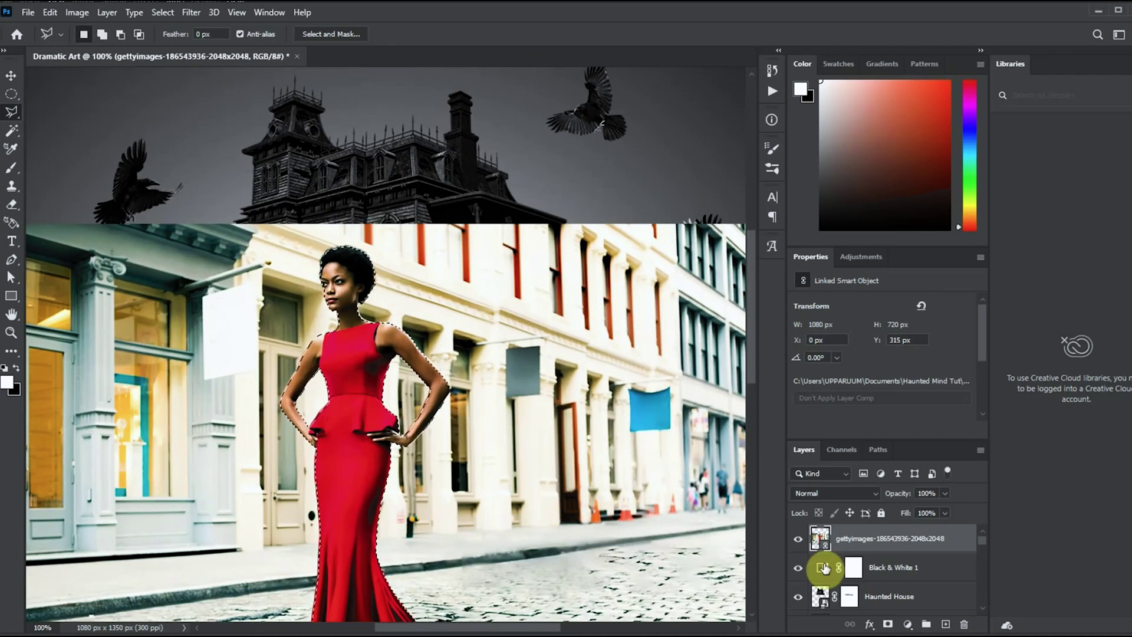
pyautogui.click(888, 624)
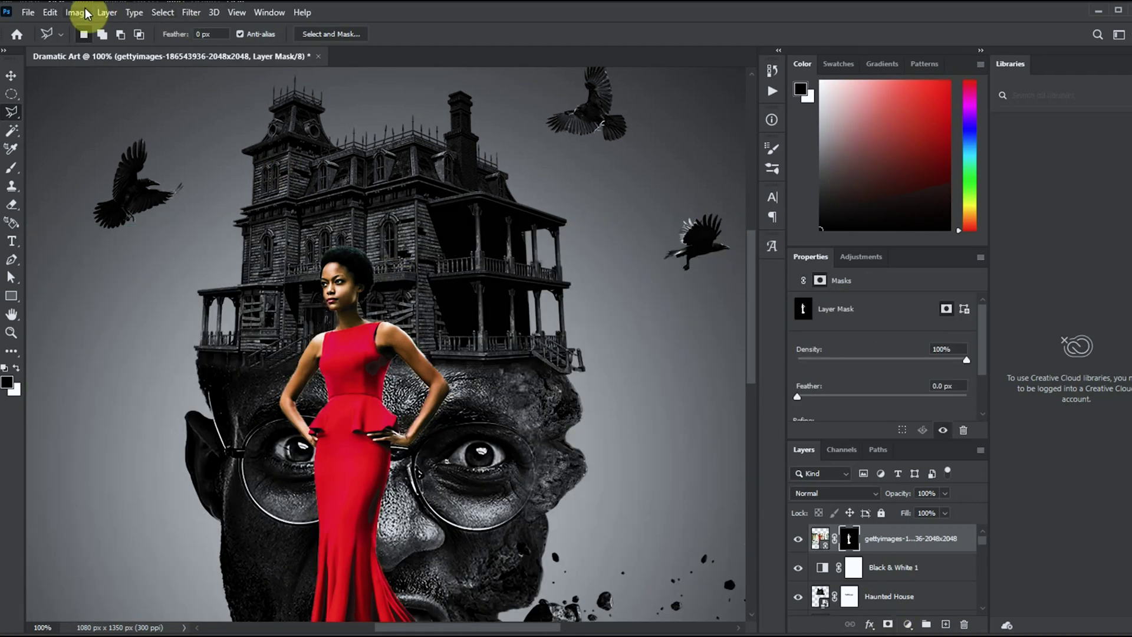
# Step: Flip the cut-out woman horizontally and convert her masked layer to a Smart Object
pyautogui.click(50, 12)
pyautogui.moveTo(200, 334)
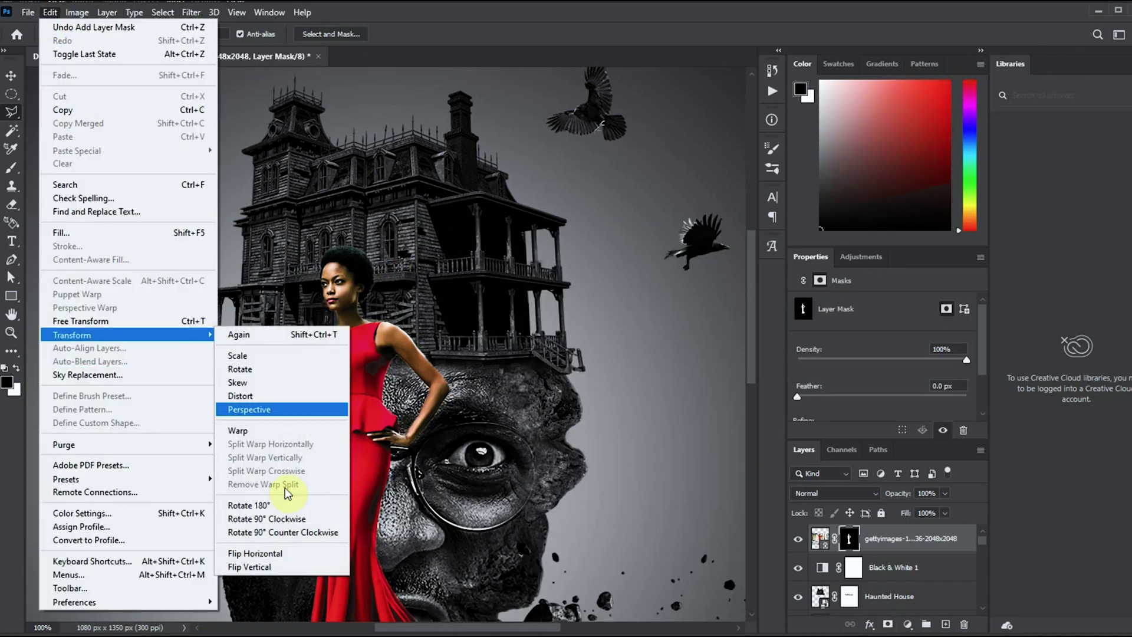
pyautogui.click(263, 553)
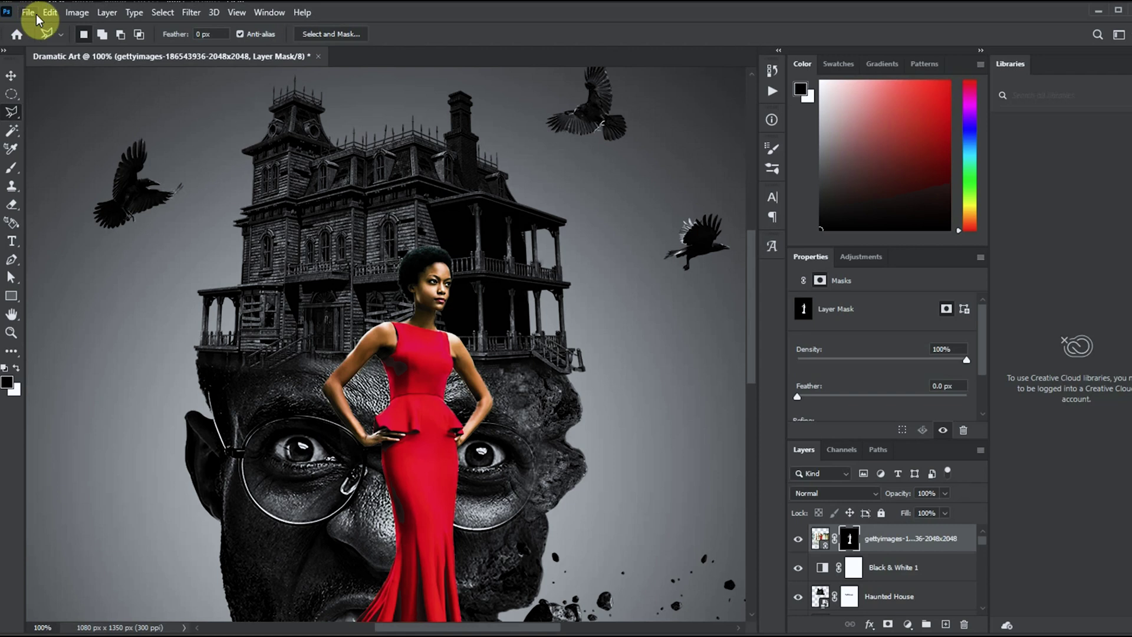
pyautogui.rightClick(897, 538)
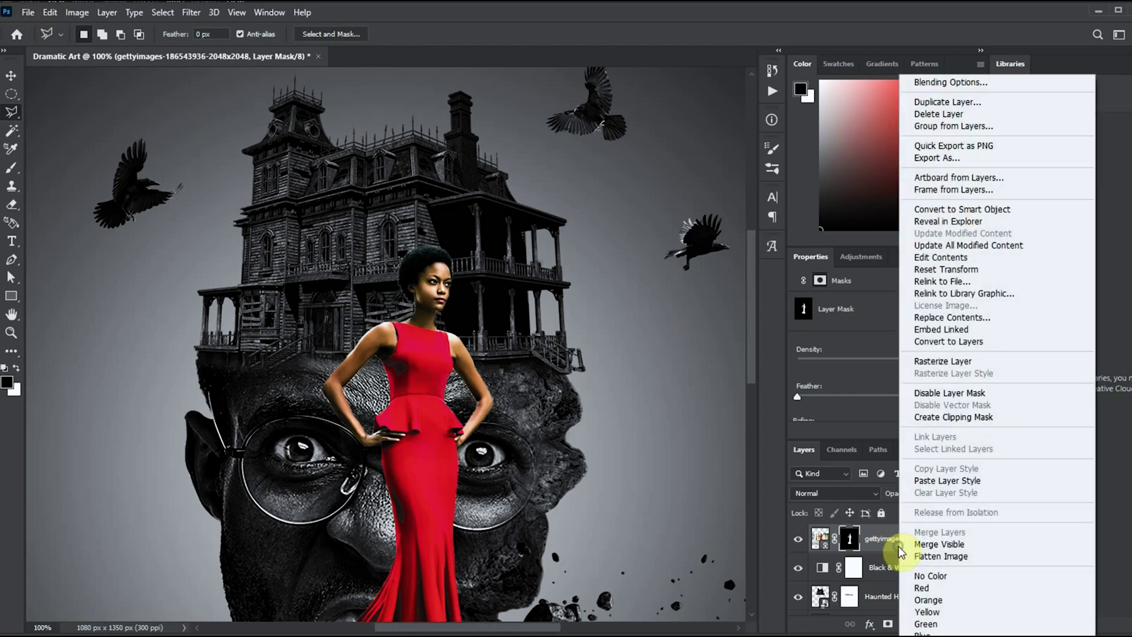
pyautogui.click(957, 209)
# Step: Scale the woman down to about 36 × 89 px and place her on the house's lower porch
pyautogui.hotkey('ctrl', 't')
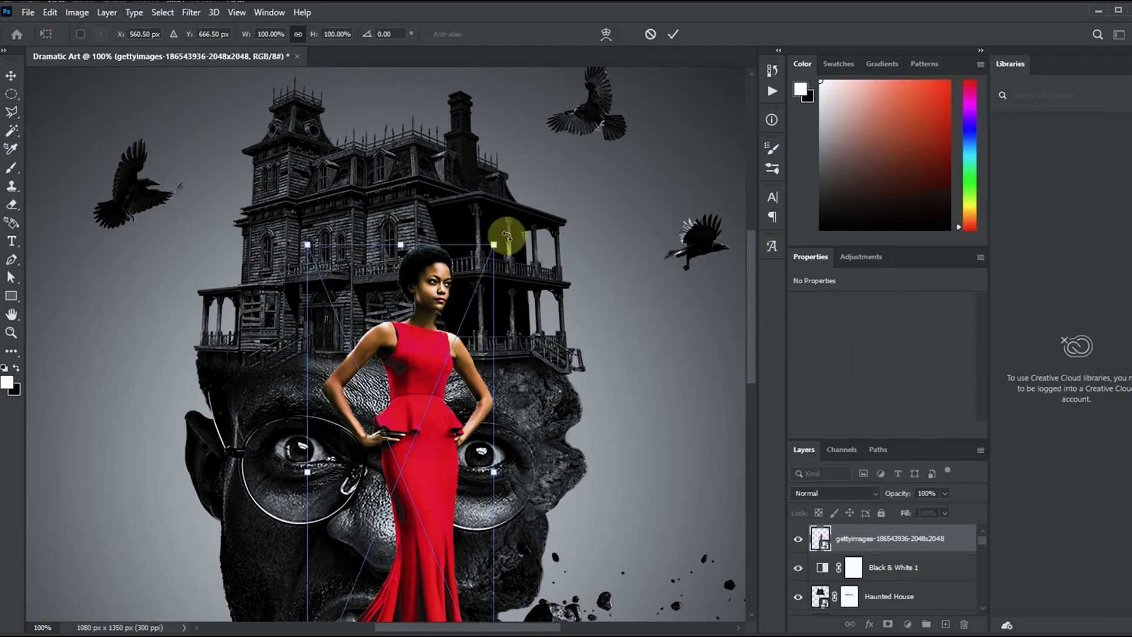
pyautogui.moveTo(493, 242); pyautogui.dragTo(443, 367)
pyautogui.moveTo(413, 419); pyautogui.dragTo(510, 307)
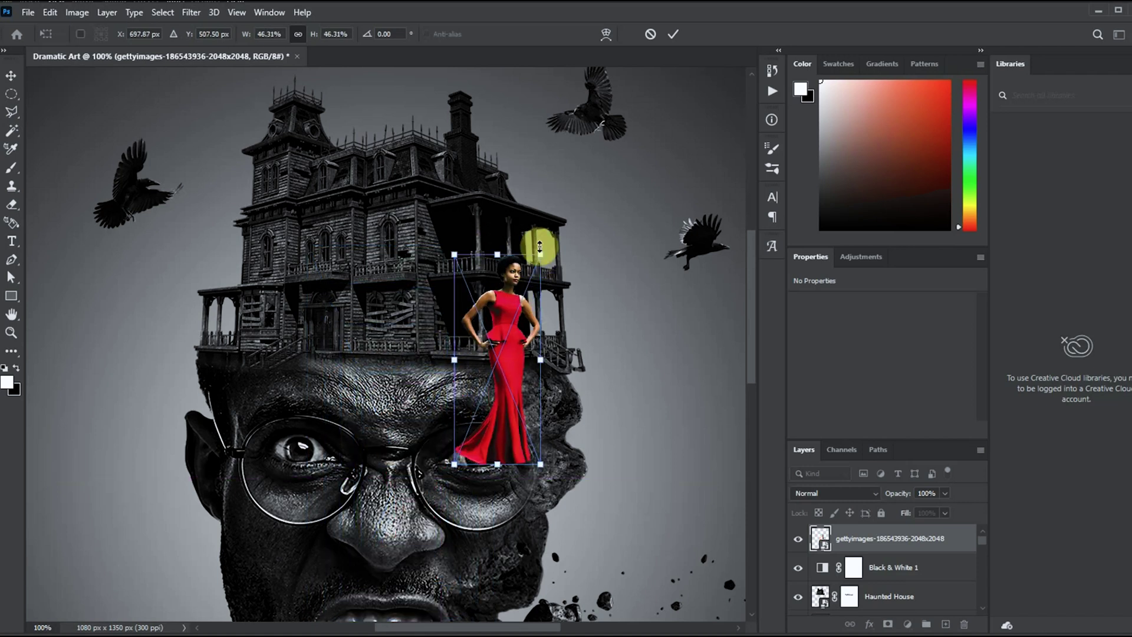
pyautogui.moveTo(540, 252); pyautogui.dragTo(537, 336)
pyautogui.click(673, 34)
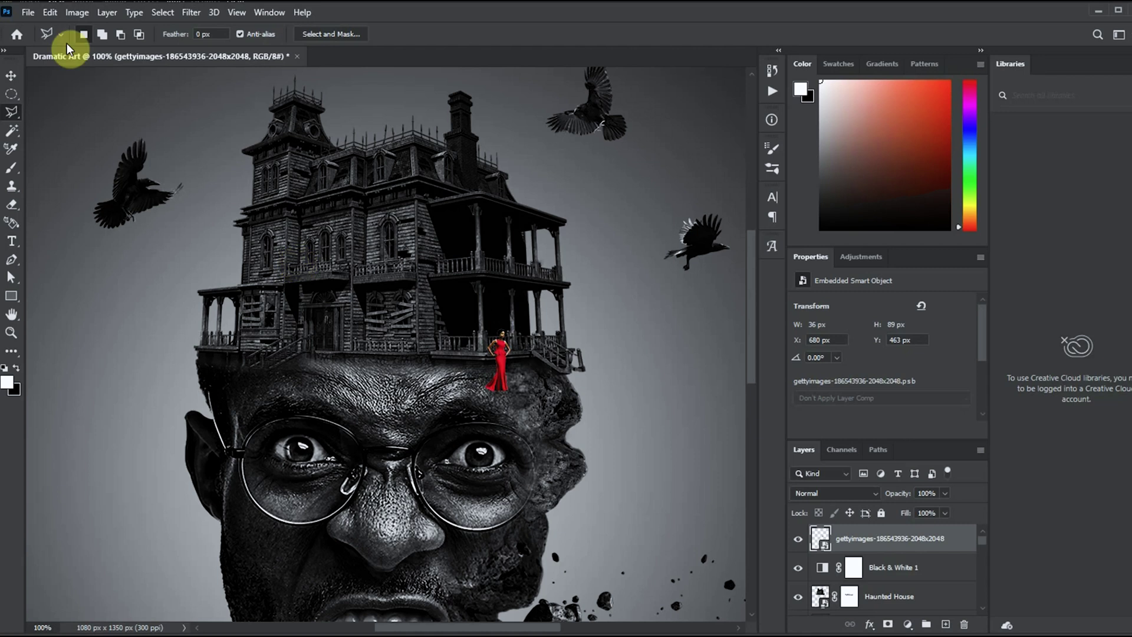
pyautogui.click(10, 76)
pyautogui.moveTo(513, 343); pyautogui.dragTo(507, 309)
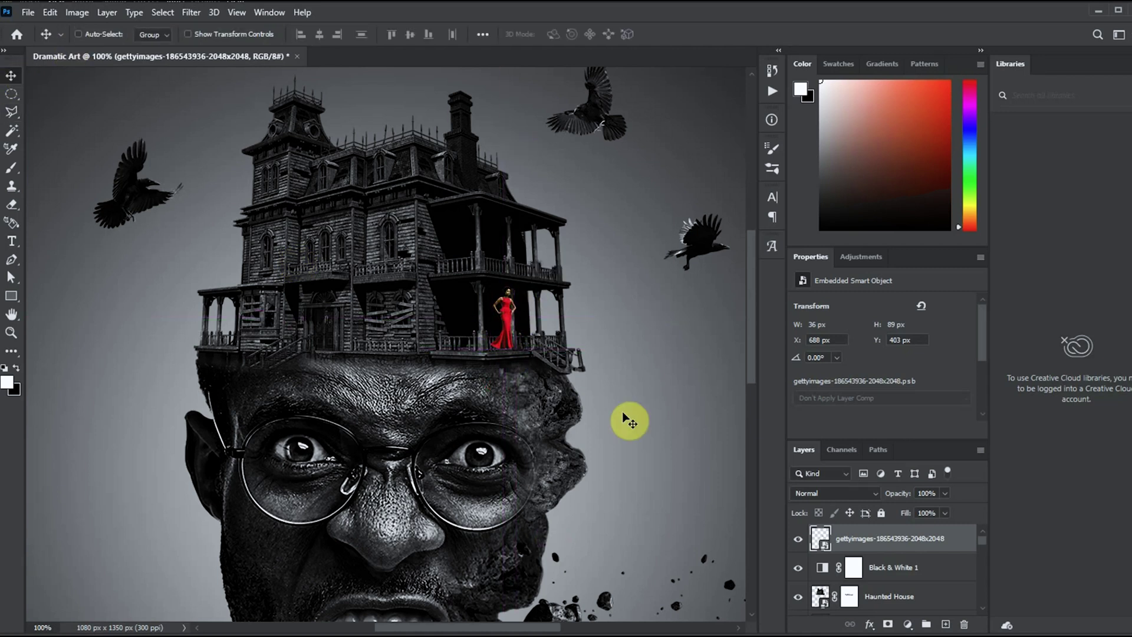
# Step: Set the woman's scale to 11.4% and nudge her into position between the porch columns
pyautogui.hotkey('ctrl', 't')
pyautogui.click(276, 32)
pyautogui.click(242, 36)
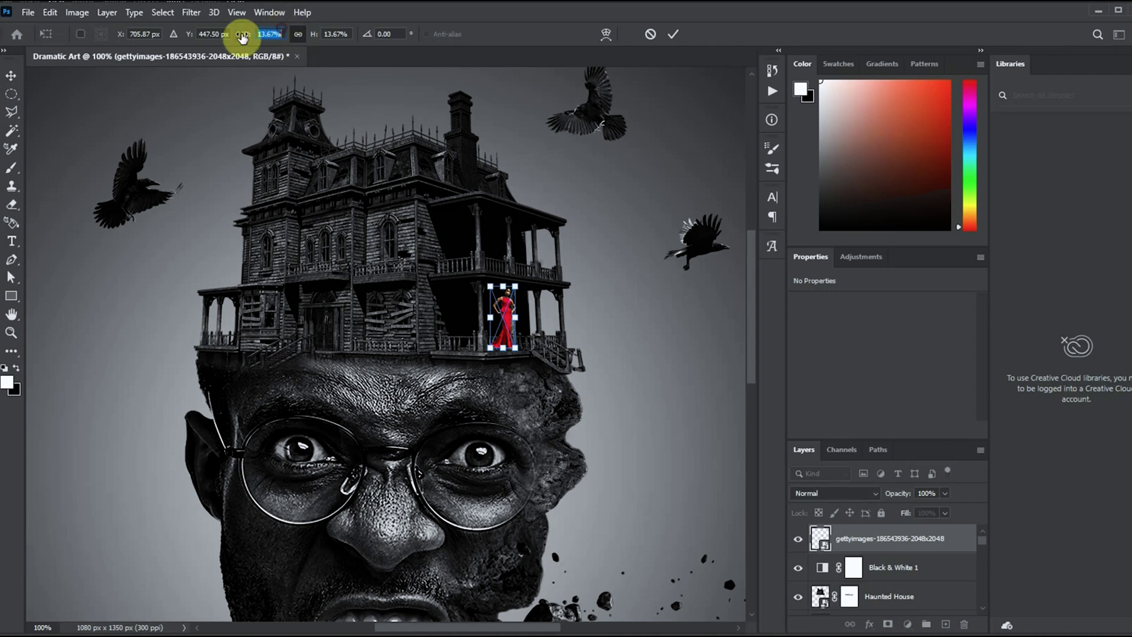
pyautogui.write('11.4')
pyautogui.press('Return')
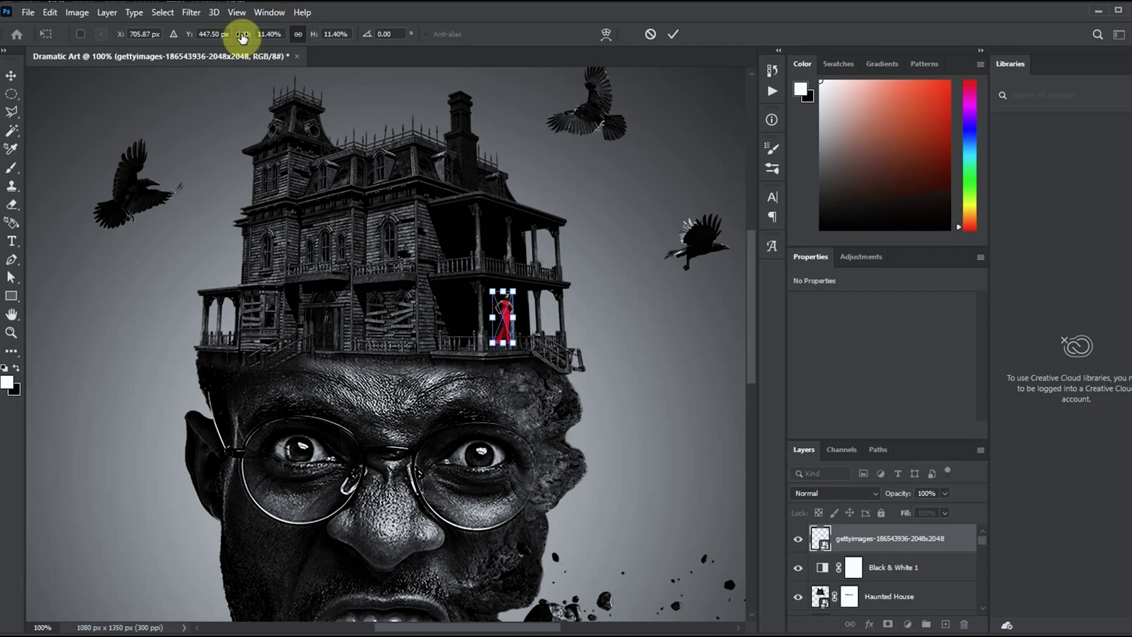
pyautogui.click(670, 37)
pyautogui.hotkey('ctrl', '+')
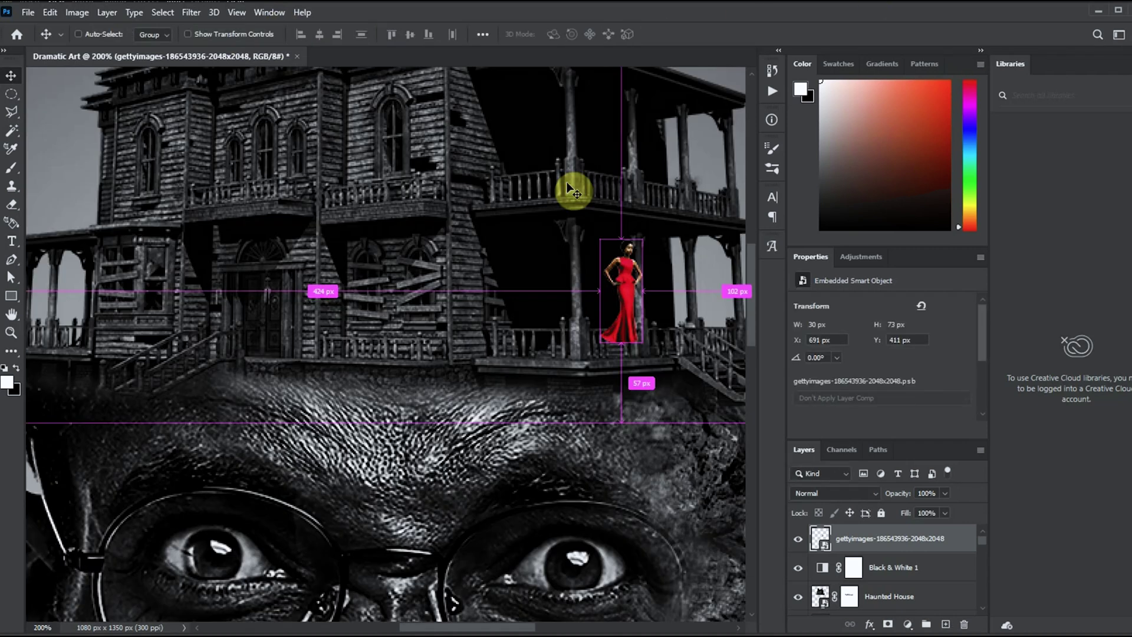
pyautogui.moveTo(619, 280)
pyautogui.mouseDown()
pyautogui.moveTo(715, 256)
pyautogui.moveTo(619, 286)
pyautogui.mouseUp()
# Step: Select the porch railing around the woman's legs on the Haunted House layer with the Polygonal Lasso
pyautogui.click(799, 539)
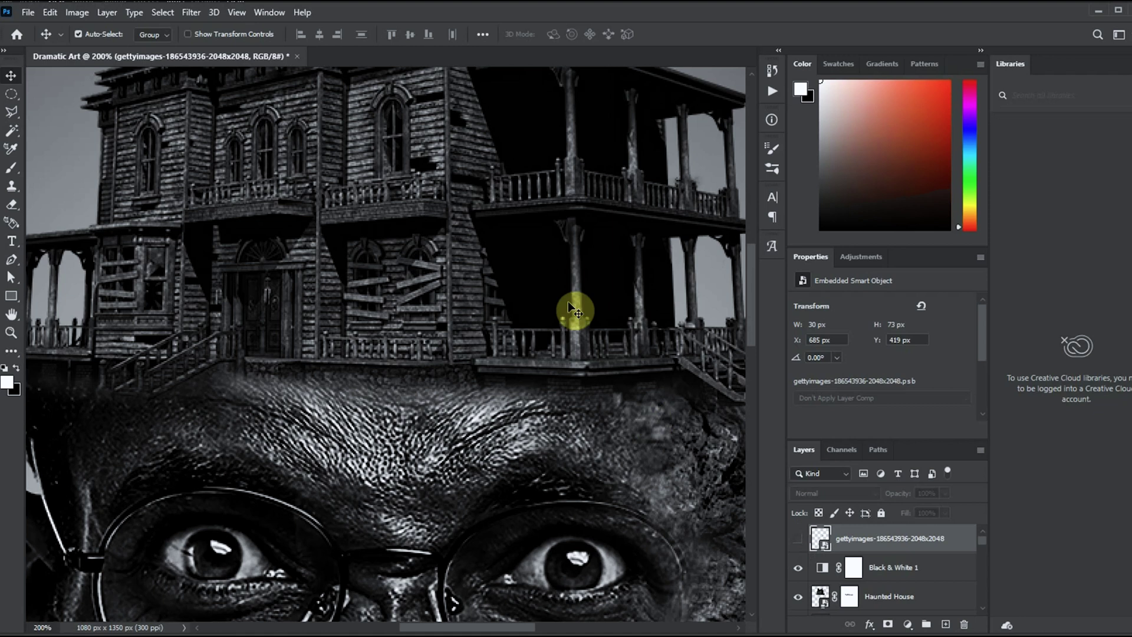
pyautogui.click(581, 336)
pyautogui.click(798, 538)
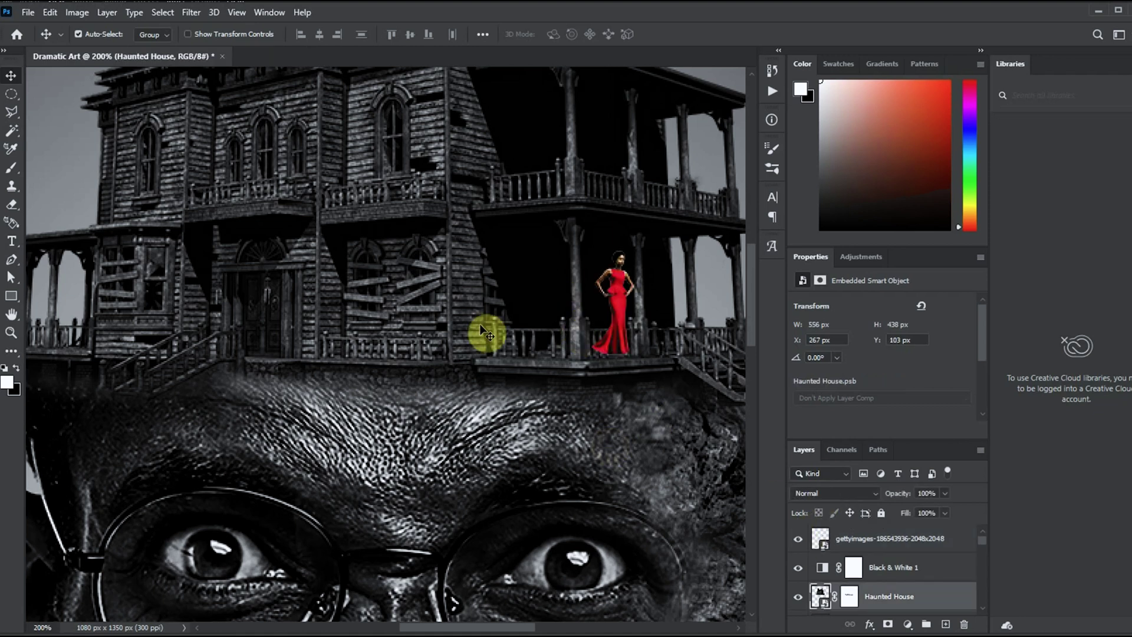
pyautogui.click(11, 111)
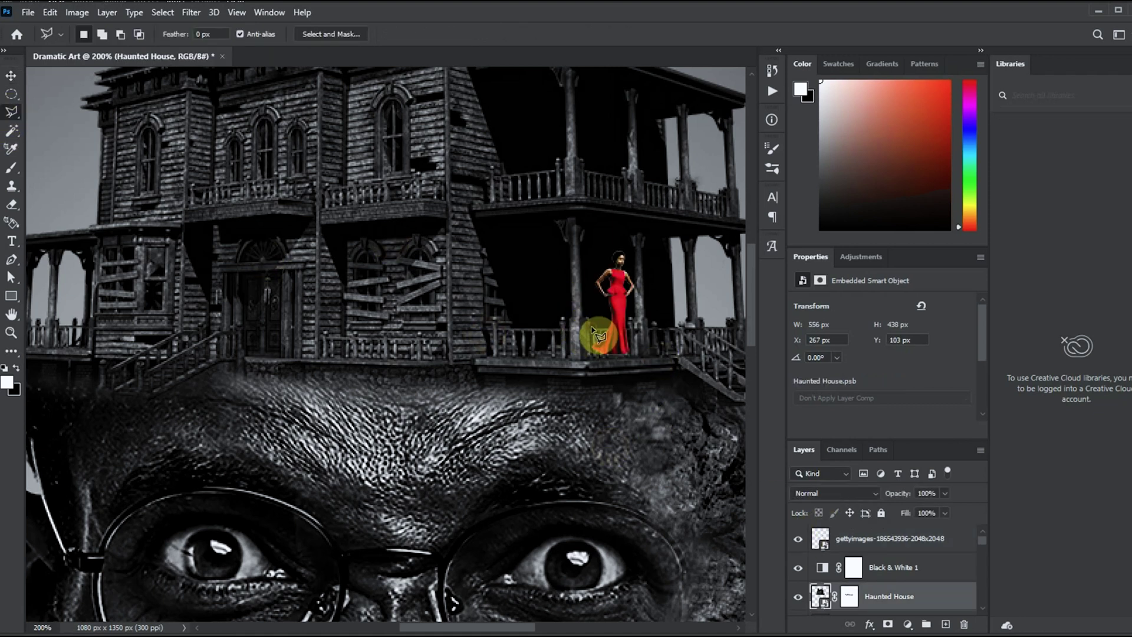
pyautogui.click(592, 328)
pyautogui.click(694, 327)
pyautogui.click(694, 360)
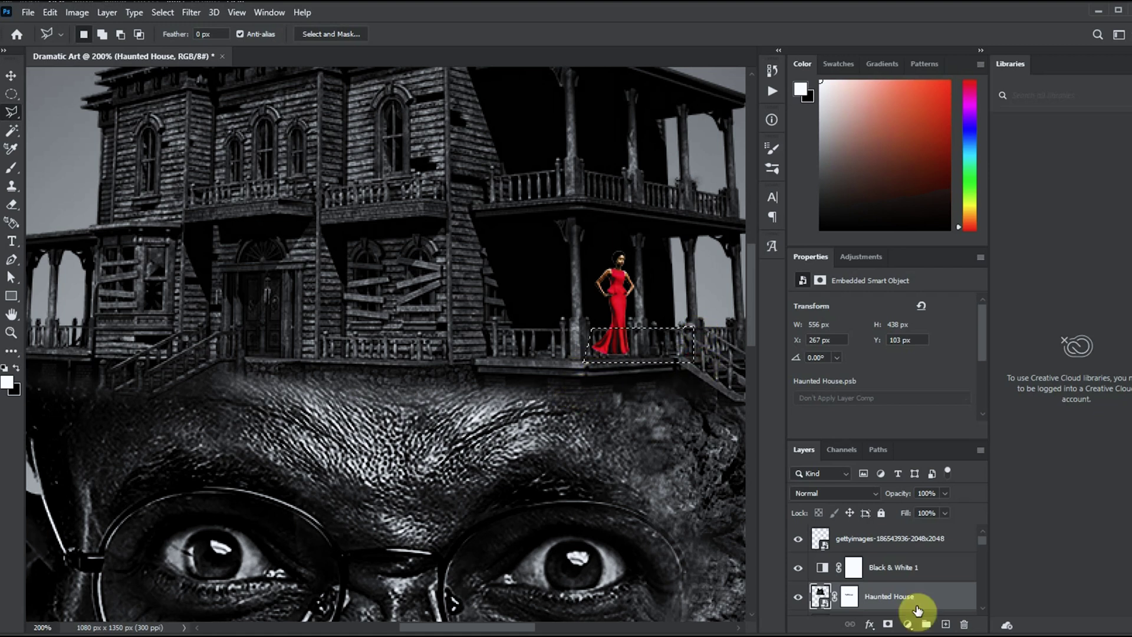
# Step: Copy the selected railing to a new layer above the woman and apply a Black & White adjustment with the Default preset
pyautogui.hotkey('ctrl', 'j')
pyautogui.moveTo(821, 596); pyautogui.dragTo(851, 527)
pyautogui.click(76, 12)
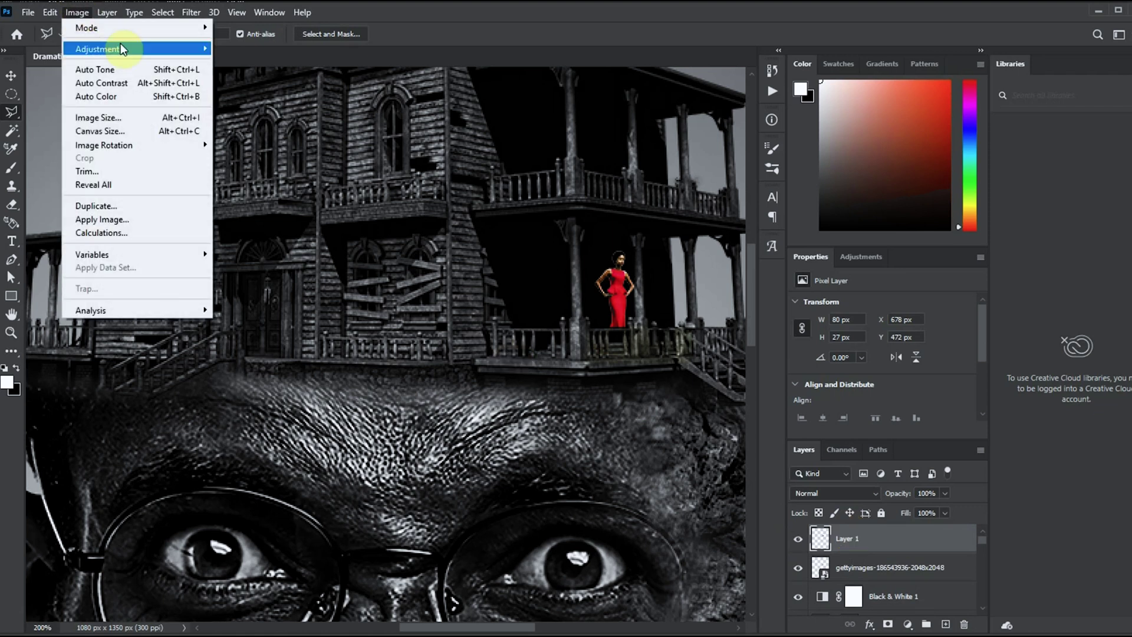
pyautogui.moveTo(94, 45)
pyautogui.click(260, 152)
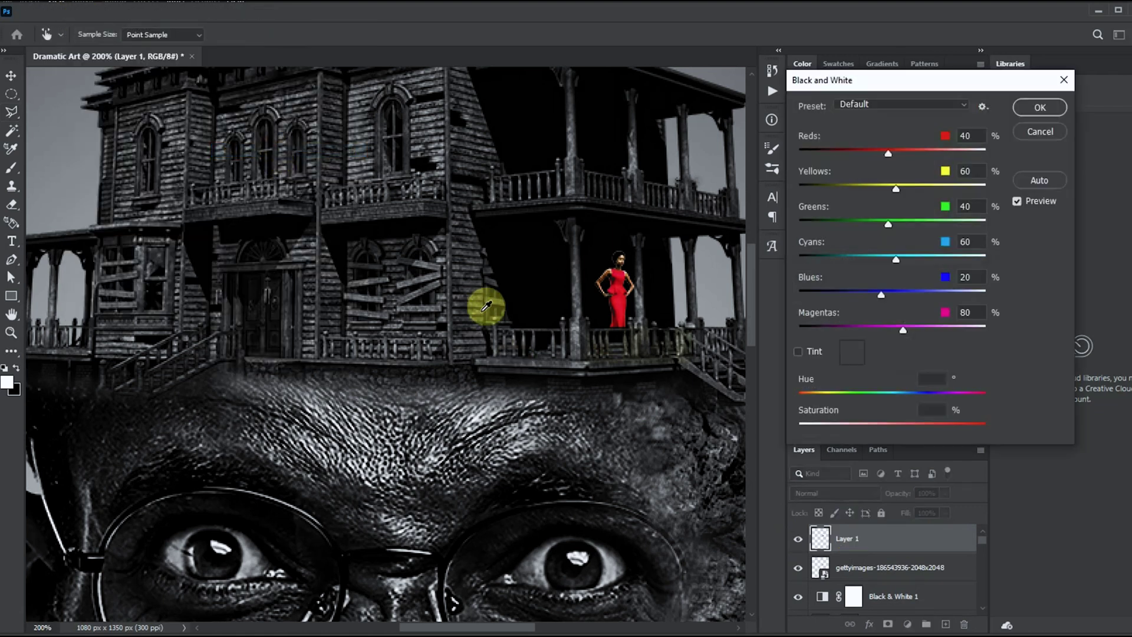
pyautogui.click(1039, 108)
# Step: Add a layer mask to the railing copy and prepare a black 10 px brush with 0% hardness
pyautogui.hotkey('ctrl', '+')
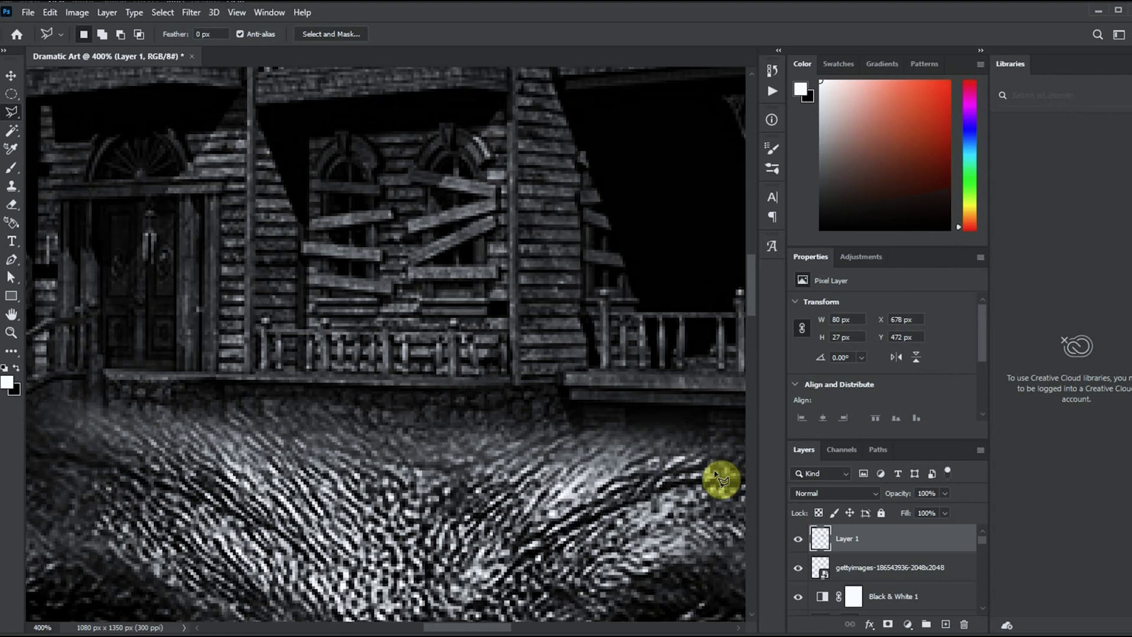
pyautogui.moveTo(460, 631); pyautogui.dragTo(500, 629)
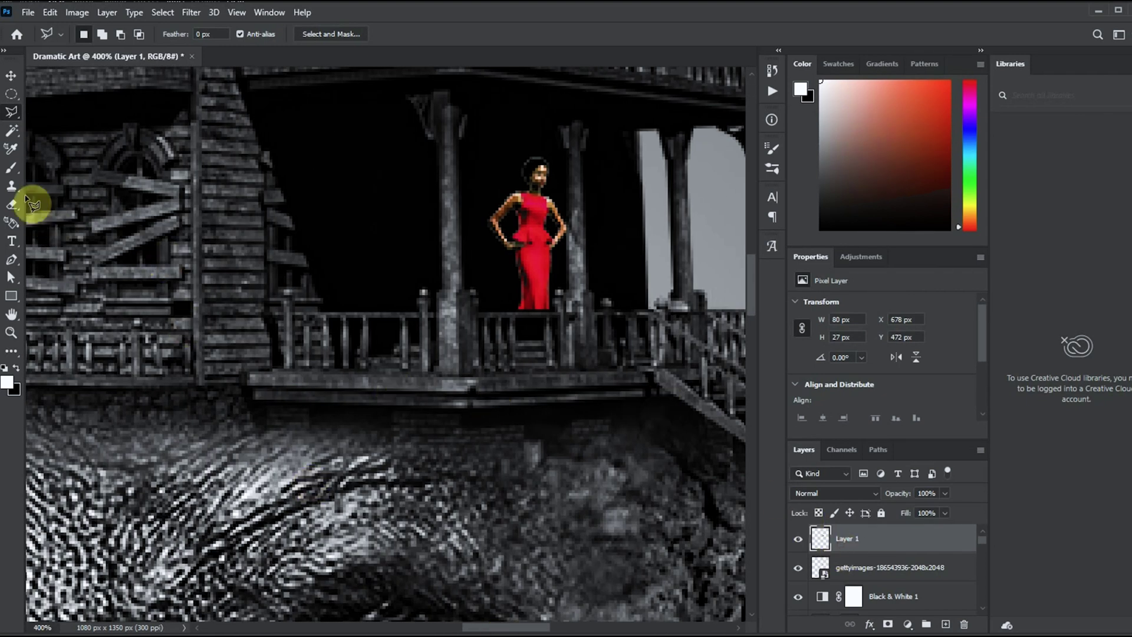
pyautogui.click(888, 624)
pyautogui.press('x')
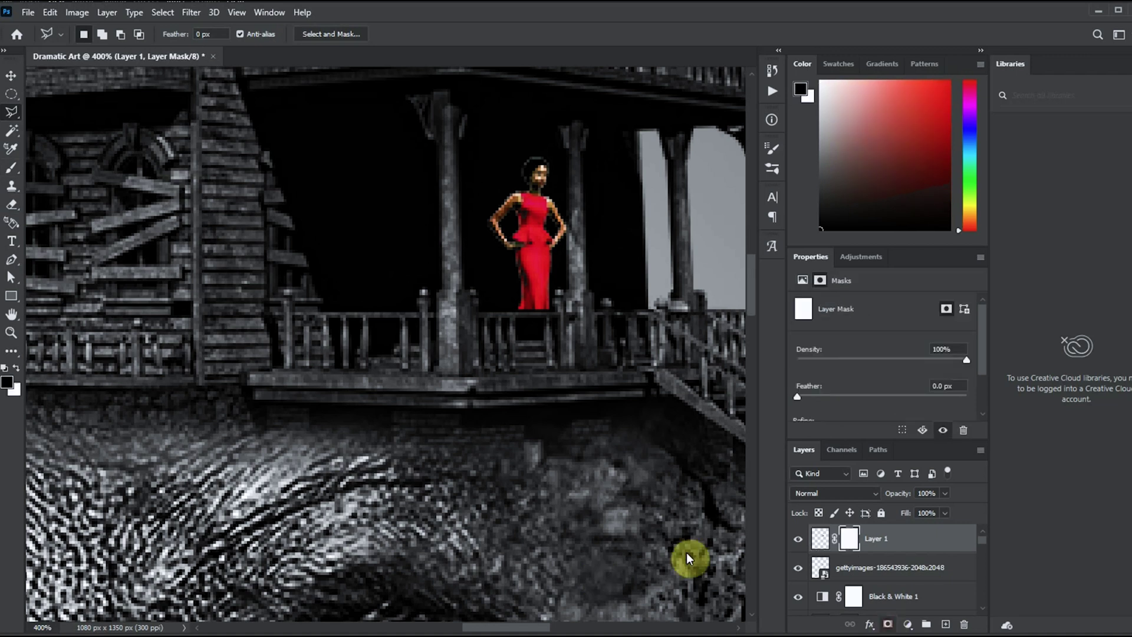
pyautogui.click(12, 168)
pyautogui.rightClick(556, 340)
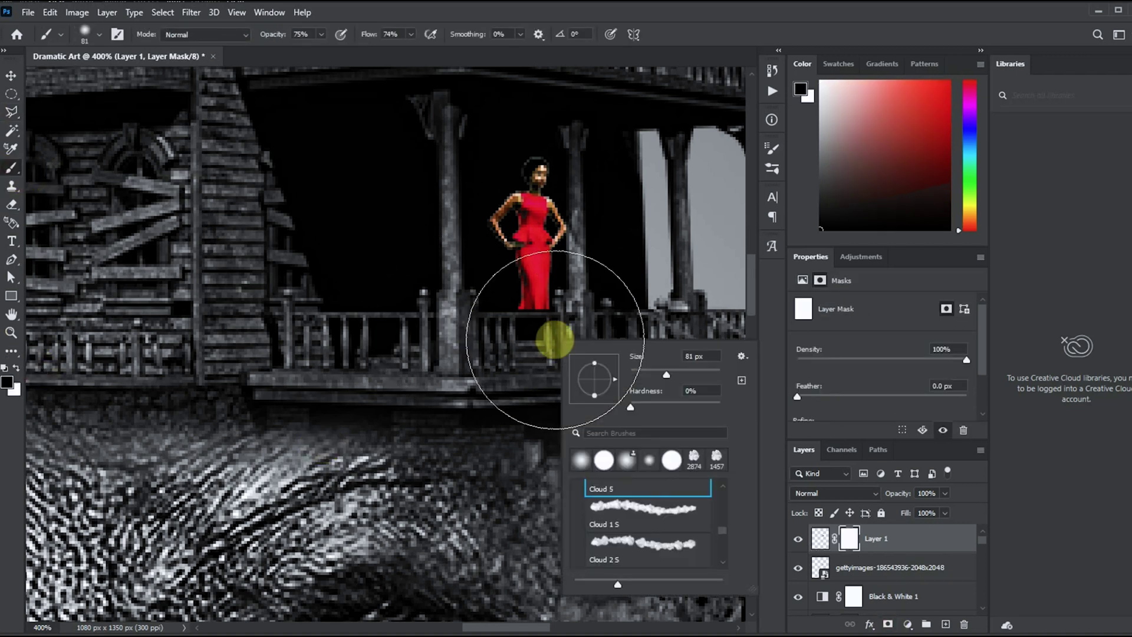
pyautogui.click(643, 370)
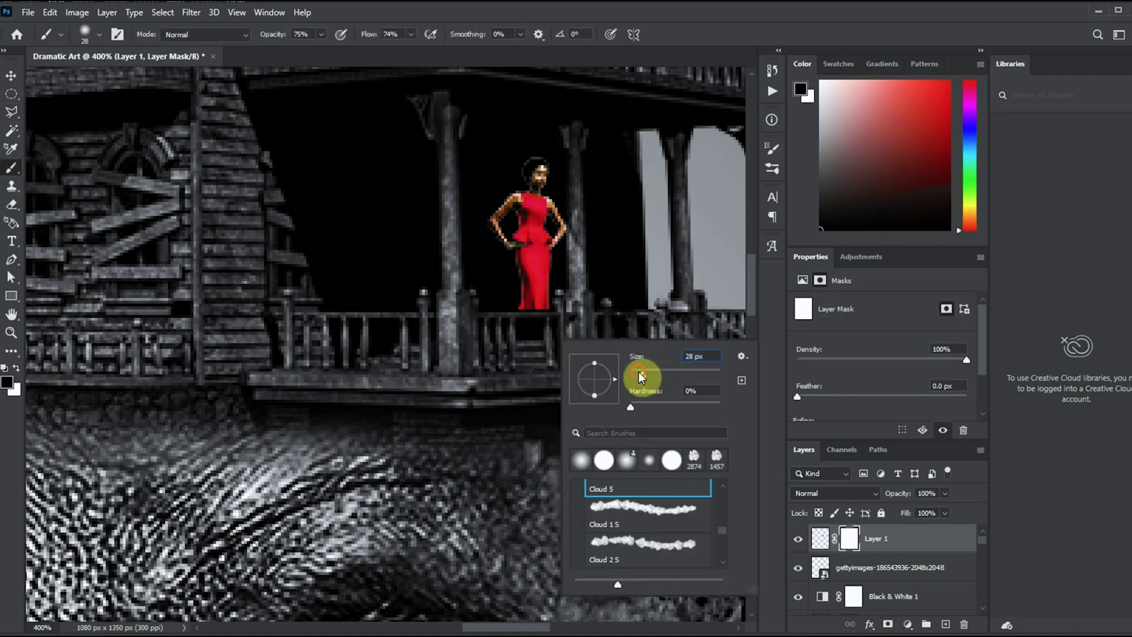
pyautogui.moveTo(639, 372); pyautogui.dragTo(635, 370)
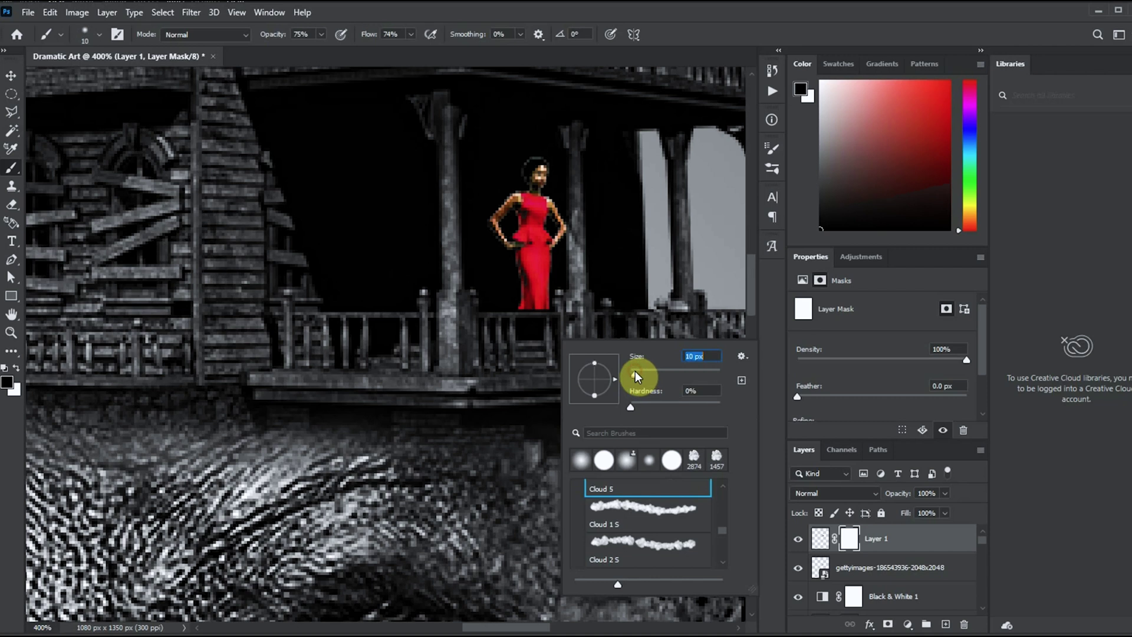
pyautogui.click(550, 299)
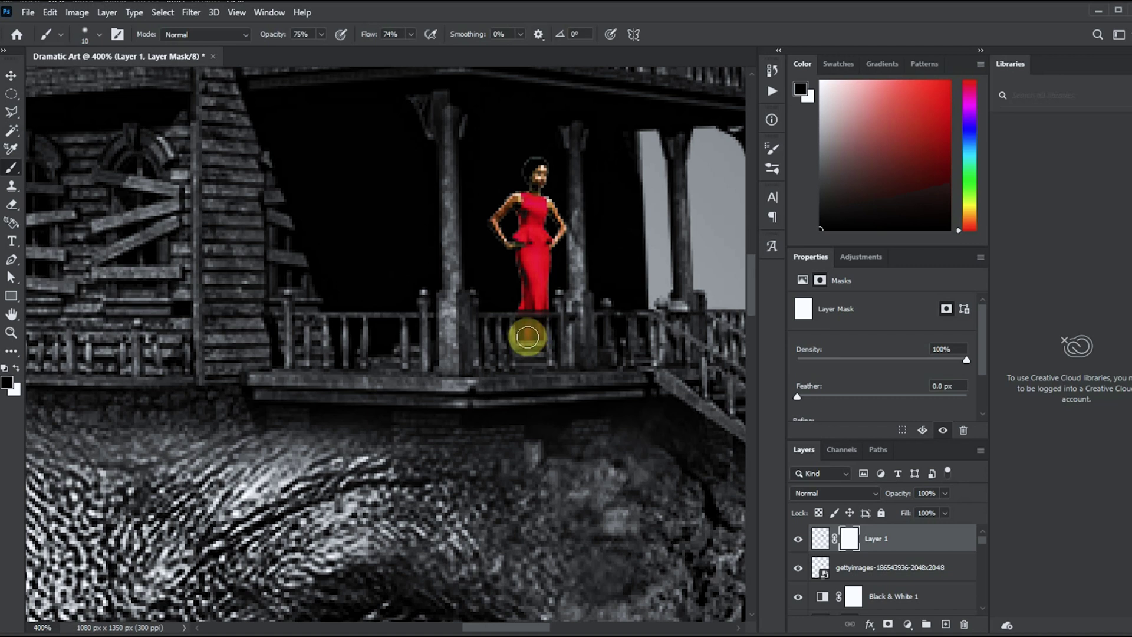
# Step: Paint on the mask to reveal the dress between the balusters, reducing the brush to 4 px for the finer gaps
pyautogui.moveTo(527, 335); pyautogui.dragTo(545, 362)
pyautogui.rightClick(545, 361)
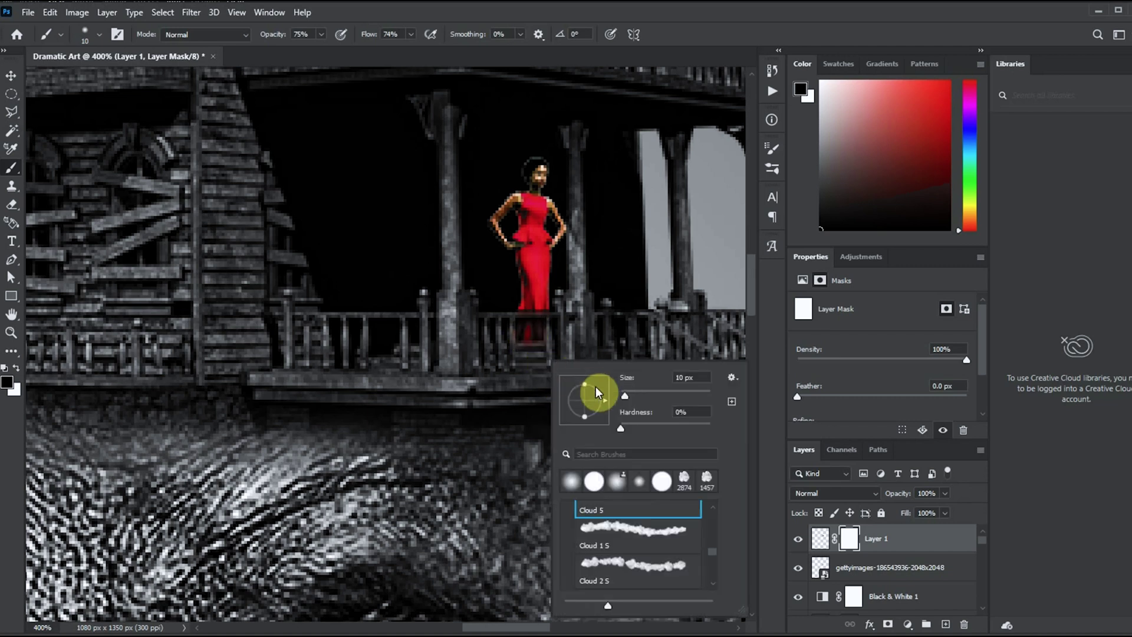
pyautogui.moveTo(629, 400); pyautogui.dragTo(621, 397)
pyautogui.click(541, 351)
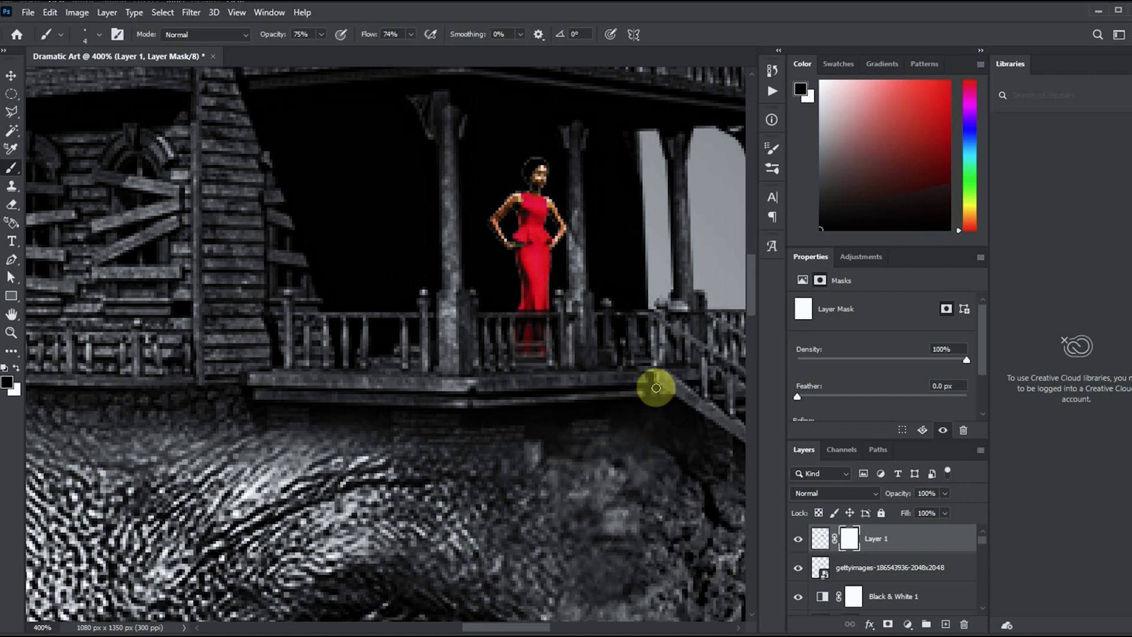
pyautogui.hotkey('ctrl', '-')
pyautogui.hotkey('ctrl', '-')
pyautogui.hotkey('ctrl', '-')
pyautogui.hotkey('ctrl', '-')
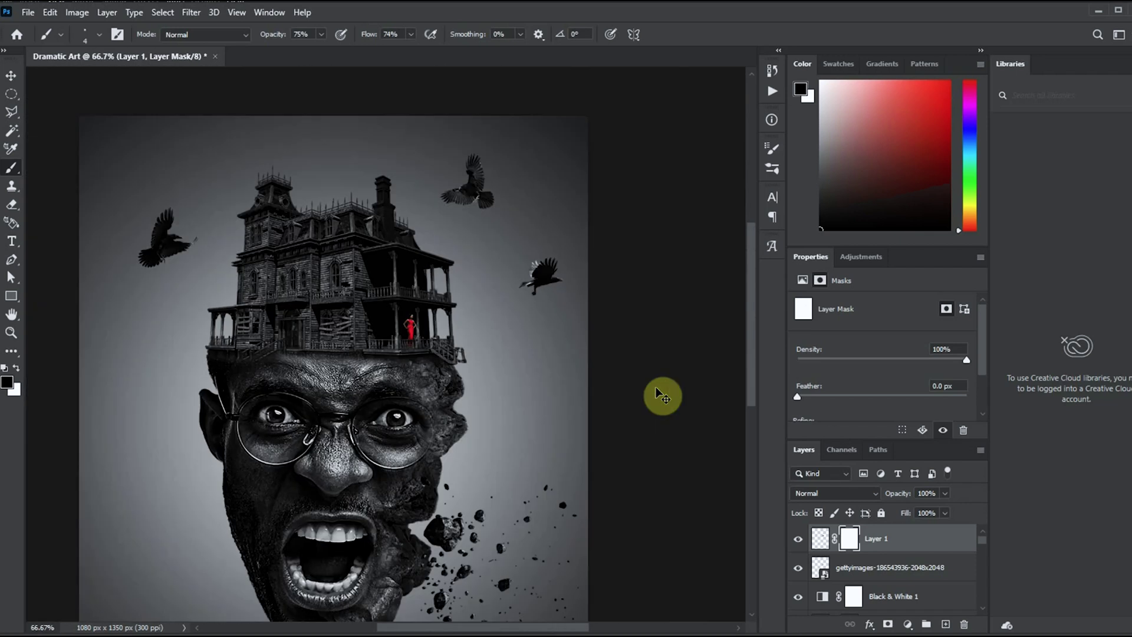
pyautogui.hotkey('ctrl', '-')
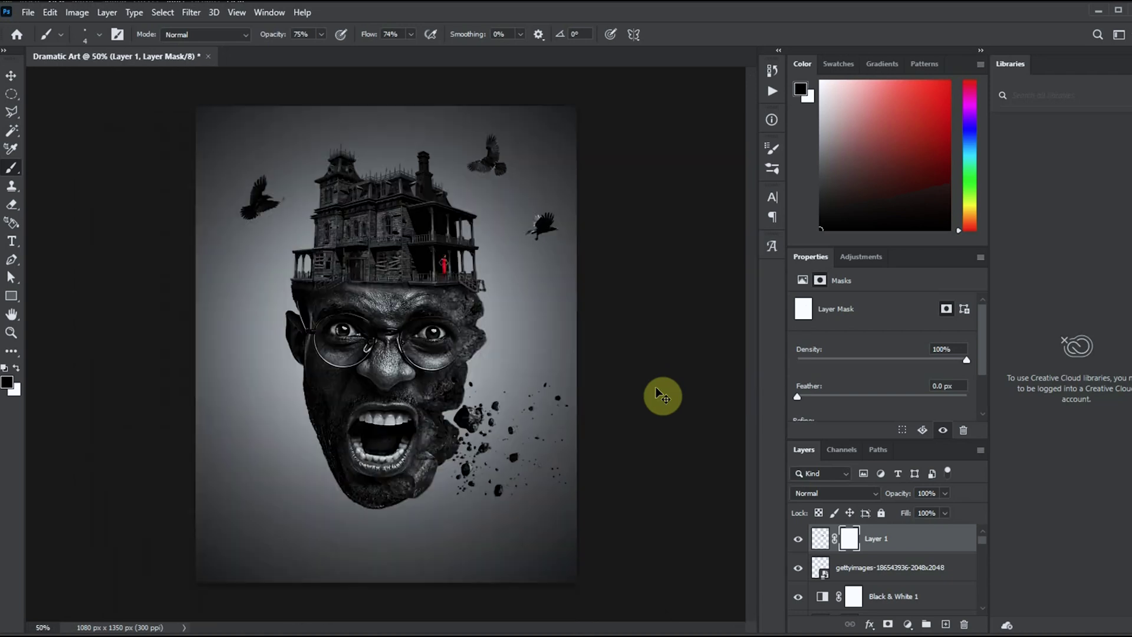
# Step: Create a new layer directly above the Background layer and name it Shadow
pyautogui.click(8, 77)
pyautogui.moveTo(984, 540); pyautogui.dragTo(984, 611)
pyautogui.click(923, 592)
pyautogui.click(946, 624)
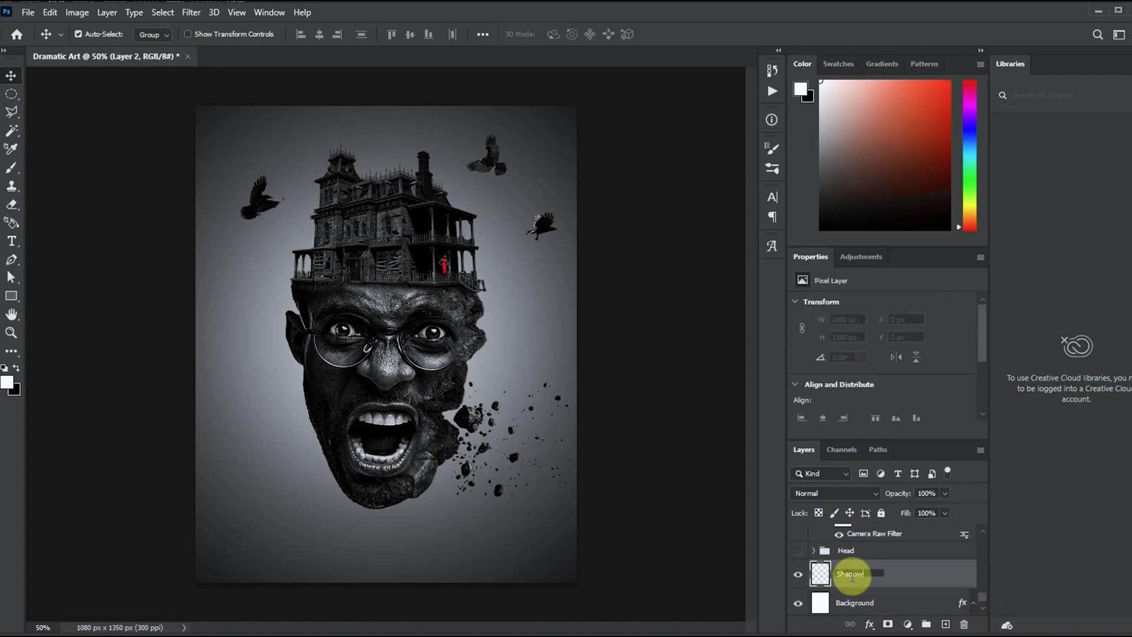
pyautogui.press('Return')
# Step: Prepare a 120 px brush with 0% hardness and set the foreground colour to black (000000)
pyautogui.click(11, 167)
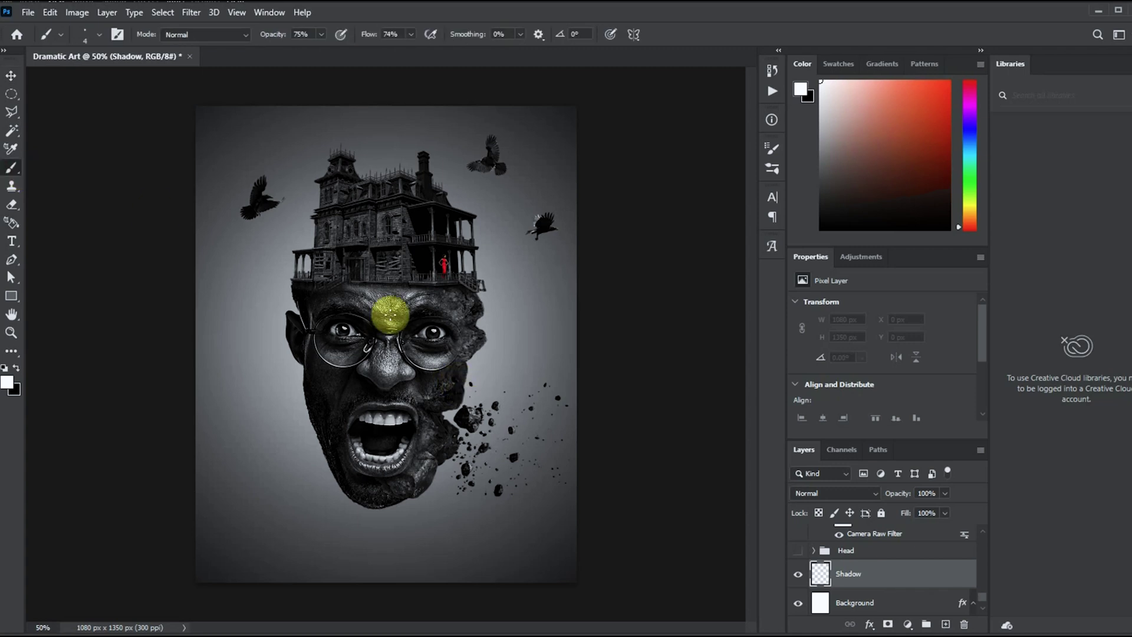
pyautogui.rightClick(389, 315)
pyautogui.moveTo(509, 350); pyautogui.dragTo(516, 349)
pyautogui.click(417, 442)
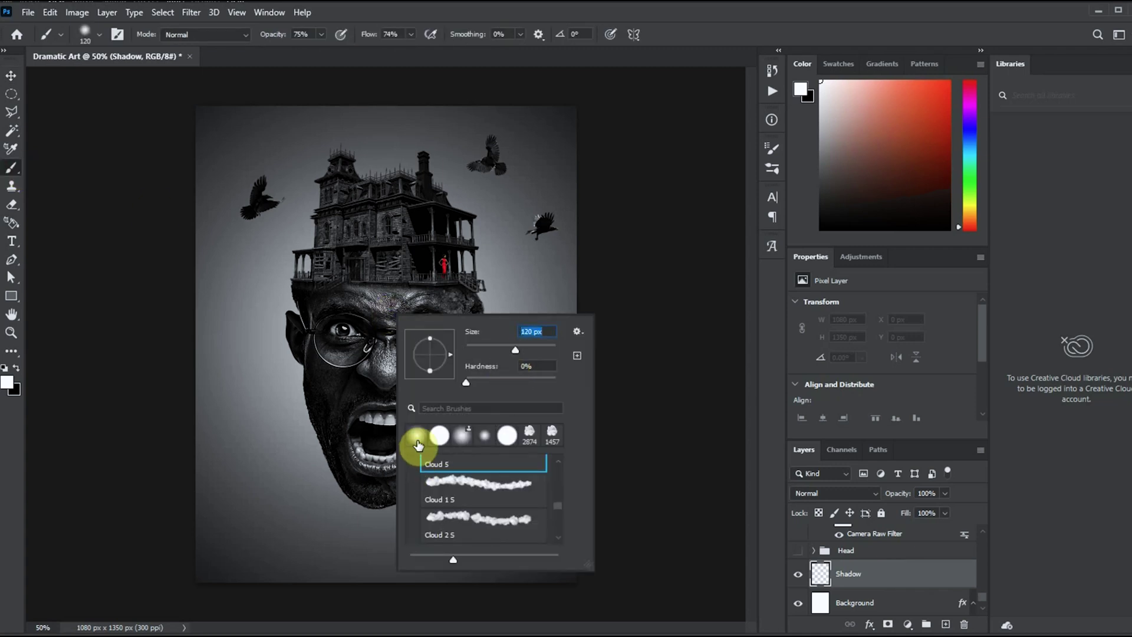
pyautogui.click(8, 382)
pyautogui.click(748, 467)
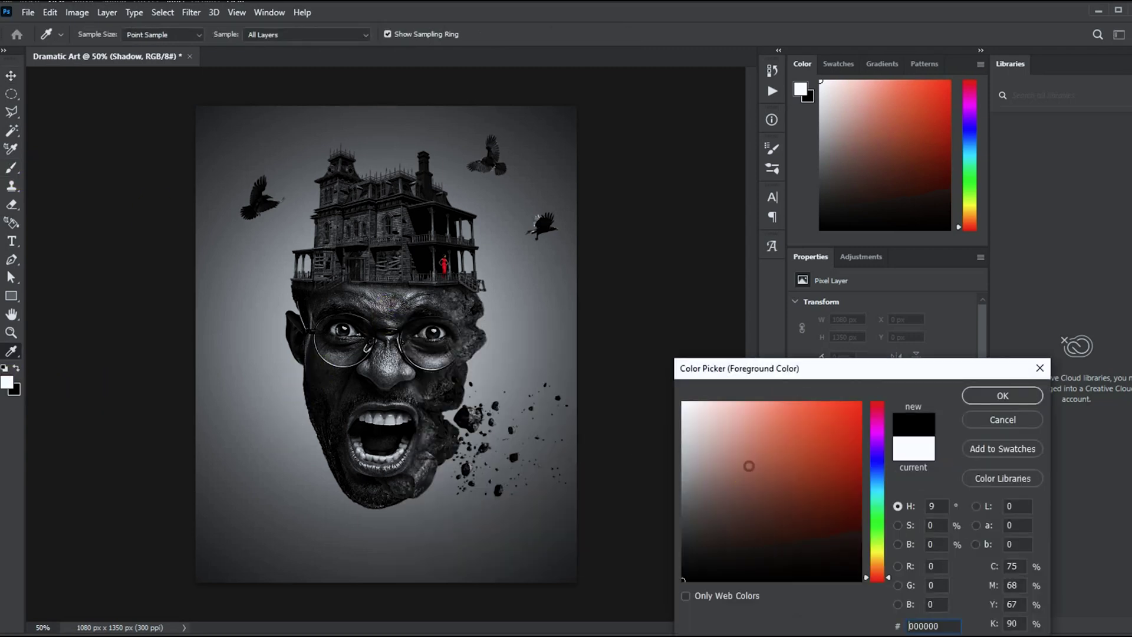
pyautogui.click(1003, 394)
# Step: Set the brush to 417 px with a flattened tip at 180° and paint a wide shadow beneath the chin
pyautogui.rightClick(371, 464)
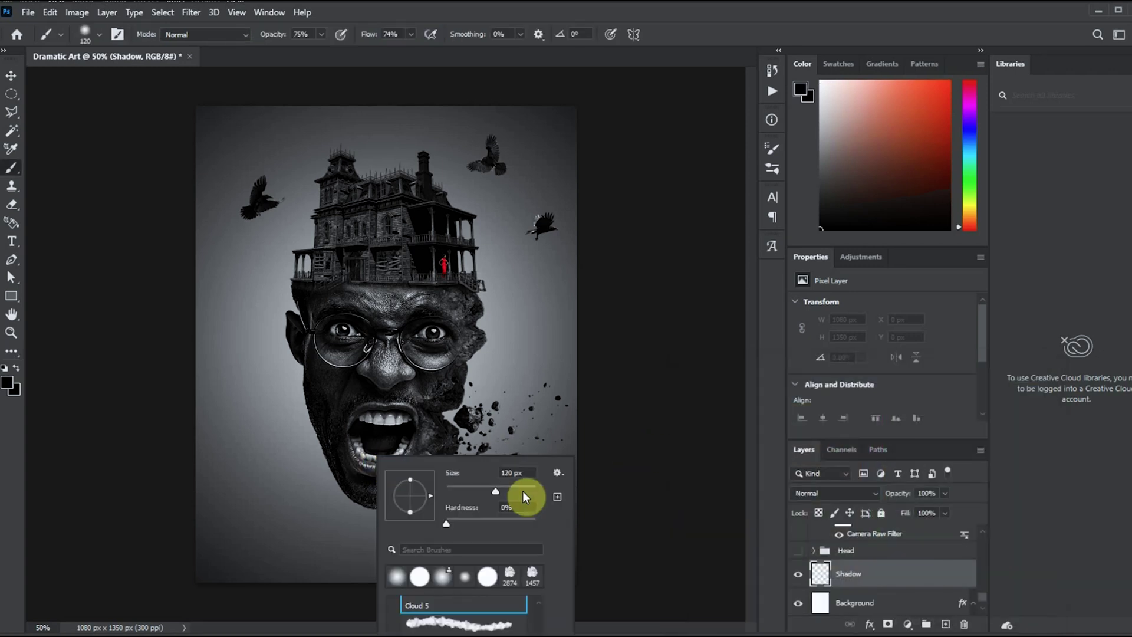
pyautogui.moveTo(514, 492); pyautogui.dragTo(523, 491)
pyautogui.moveTo(410, 474)
pyautogui.mouseDown()
pyautogui.moveTo(407, 508)
pyautogui.moveTo(418, 493)
pyautogui.moveTo(400, 480)
pyautogui.moveTo(427, 494)
pyautogui.mouseUp()
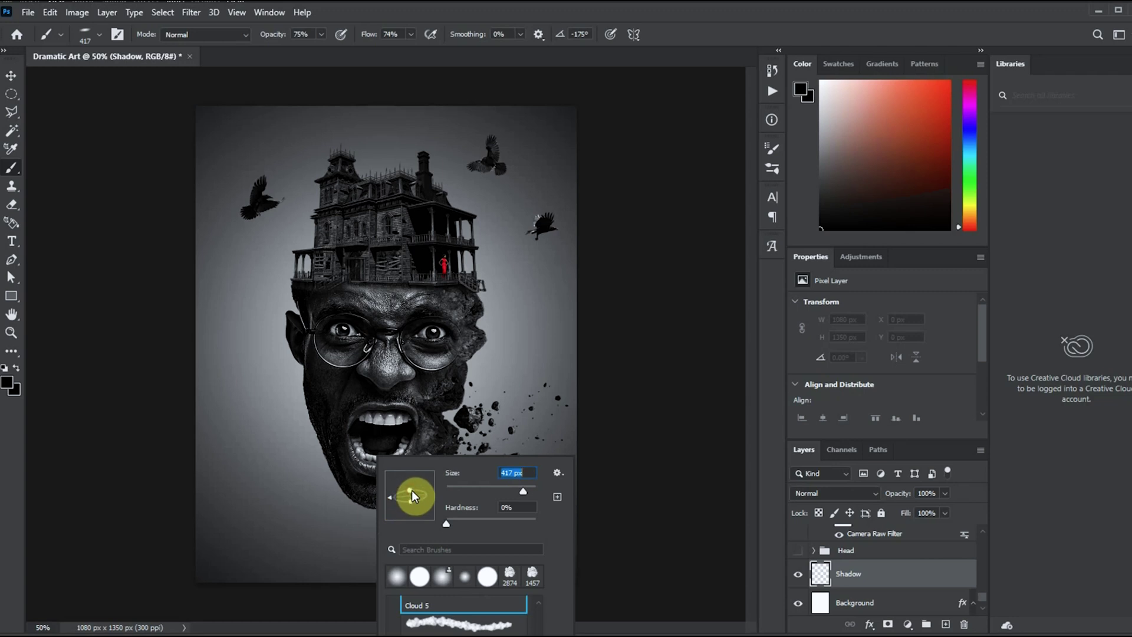
pyautogui.moveTo(411, 492)
pyautogui.mouseDown()
pyautogui.moveTo(394, 505)
pyautogui.moveTo(417, 499)
pyautogui.mouseUp()
pyautogui.click(391, 497)
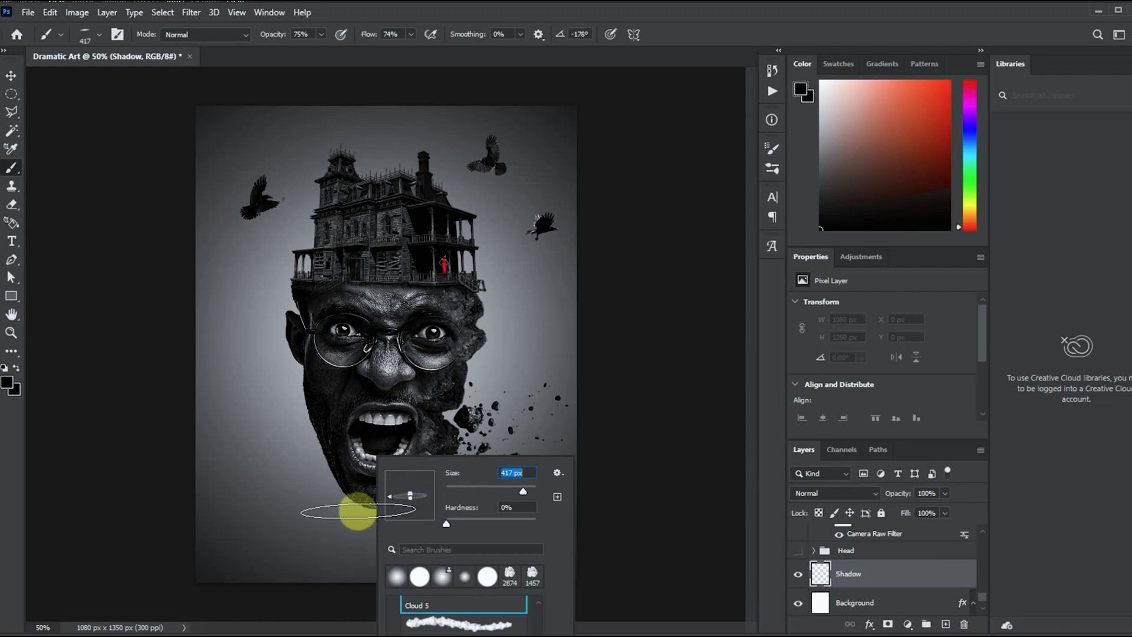
pyautogui.click(392, 496)
pyautogui.click(344, 508)
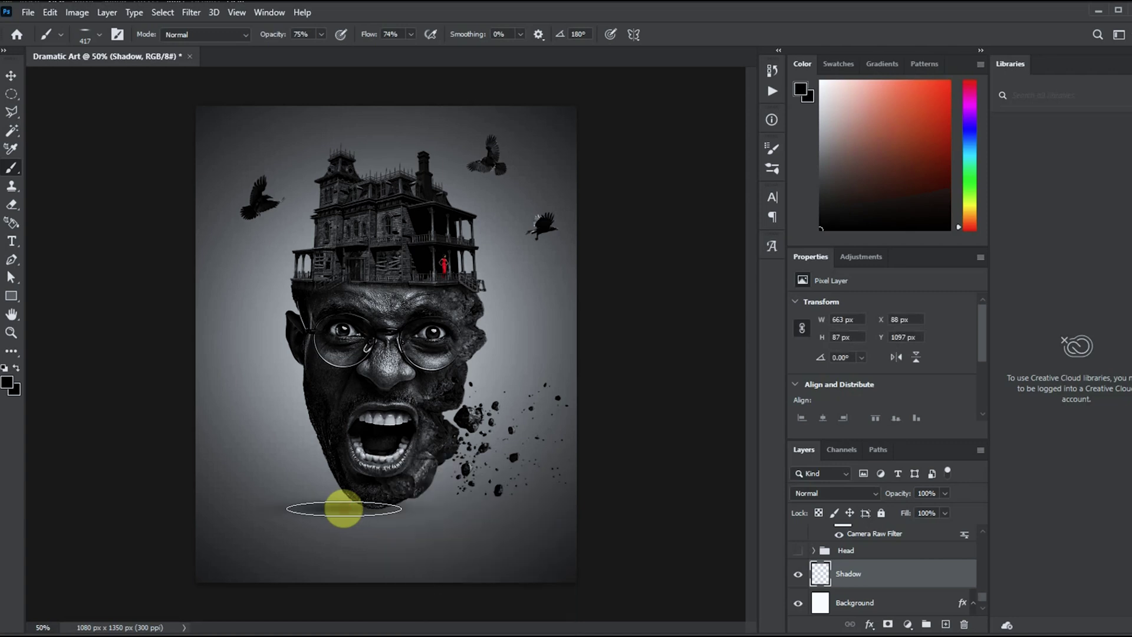
# Step: Move the painted shadow so it sits centred on the ground beneath the chin
pyautogui.click(13, 75)
pyautogui.moveTo(346, 510); pyautogui.dragTo(387, 518)
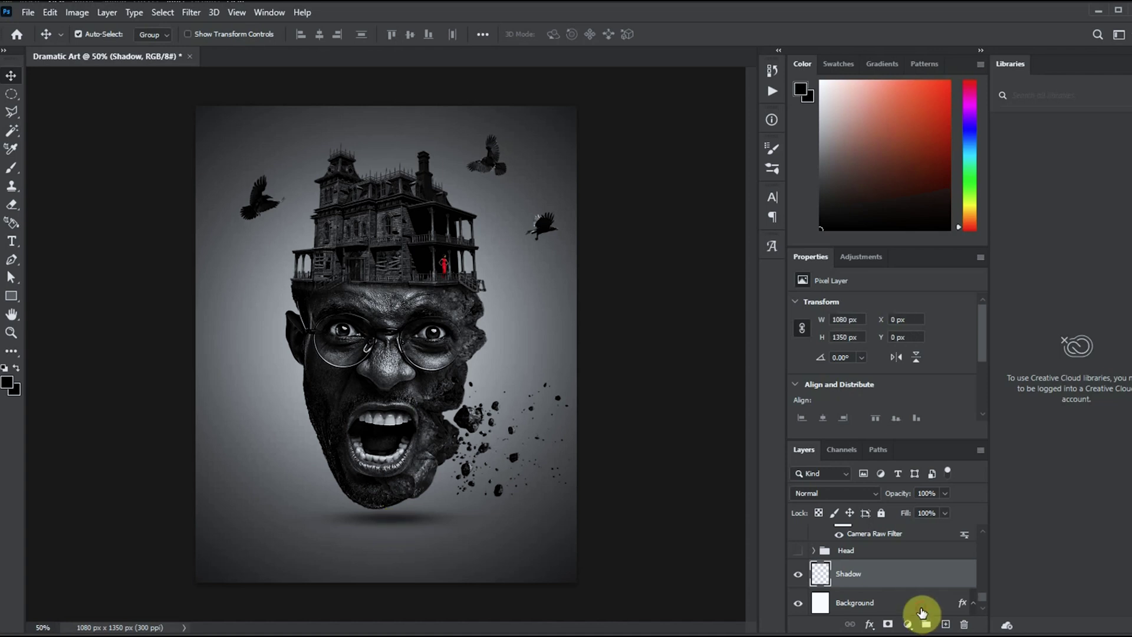
# Step: Create a layer below Shadow and stamp black clouds in the upper corners of the sky with the Cloud 2 S brush at 369 px
pyautogui.keyDown('ctrl'); pyautogui.click(945, 624); pyautogui.keyUp('ctrl')
pyautogui.click(11, 169)
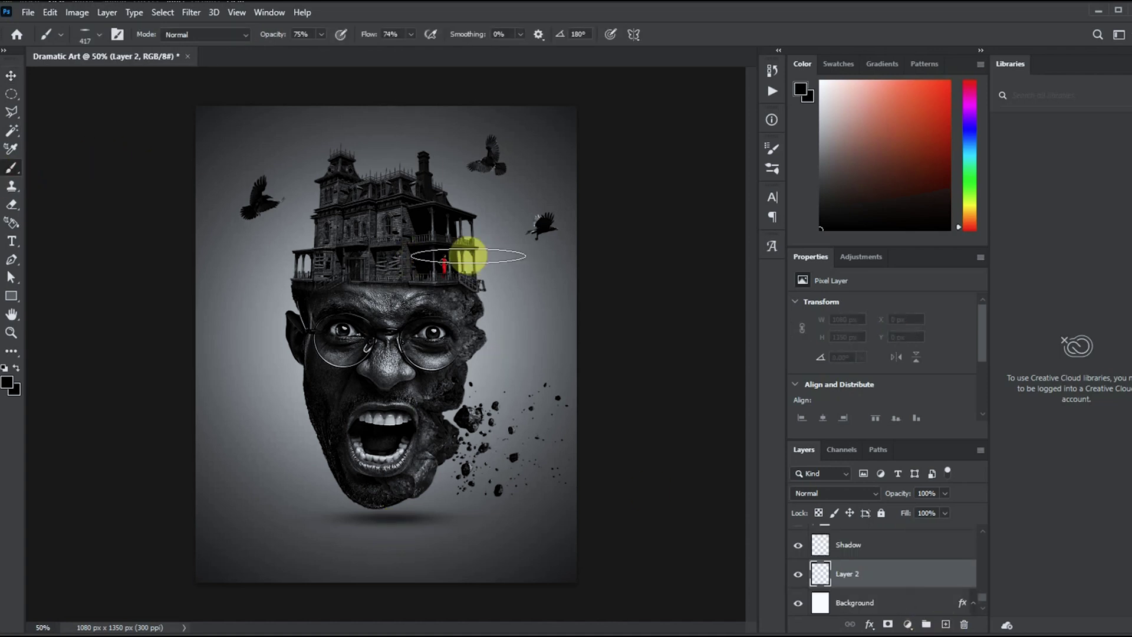
pyautogui.rightClick(471, 254)
pyautogui.click(566, 463)
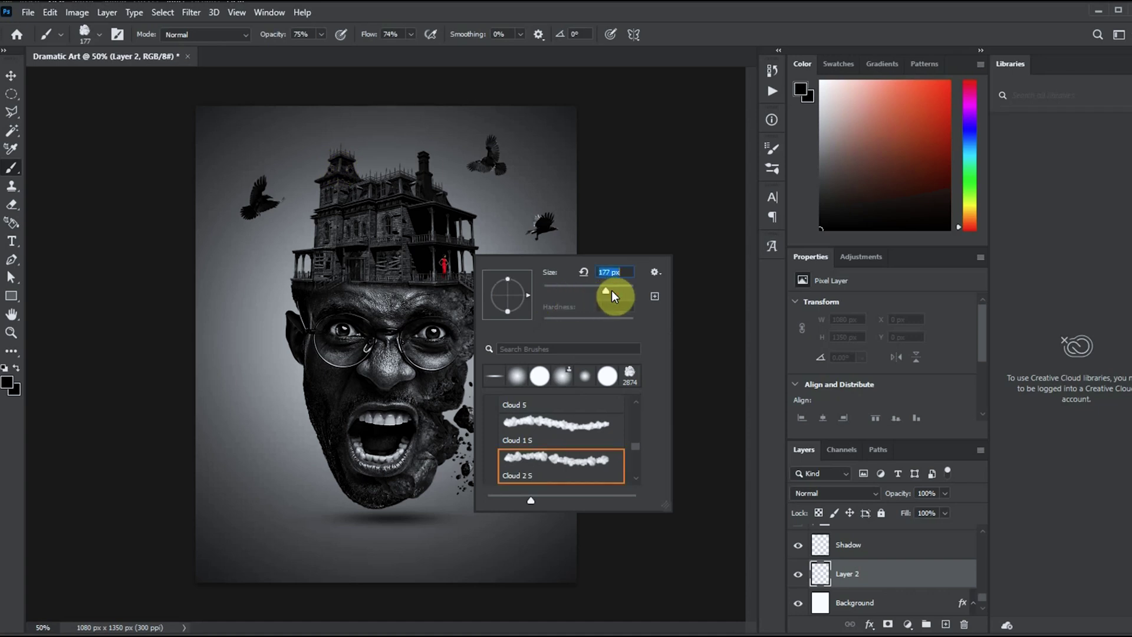
pyautogui.moveTo(611, 291); pyautogui.dragTo(618, 291)
pyautogui.click(240, 128)
pyautogui.hotkey('ctrl', 'z')
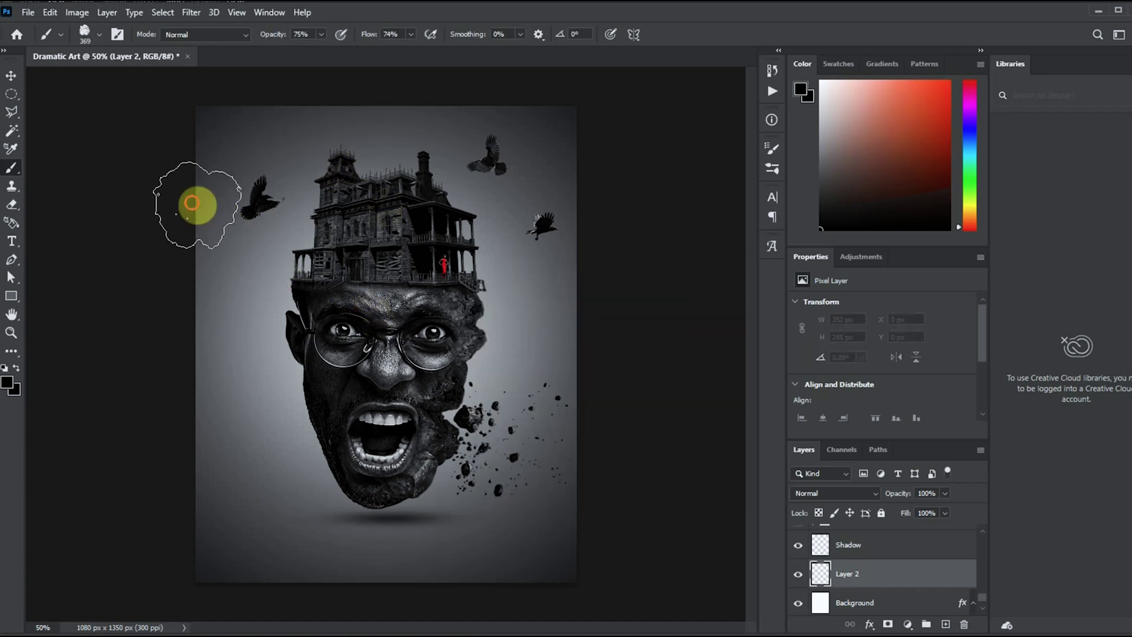
pyautogui.click(198, 205)
pyautogui.click(267, 123)
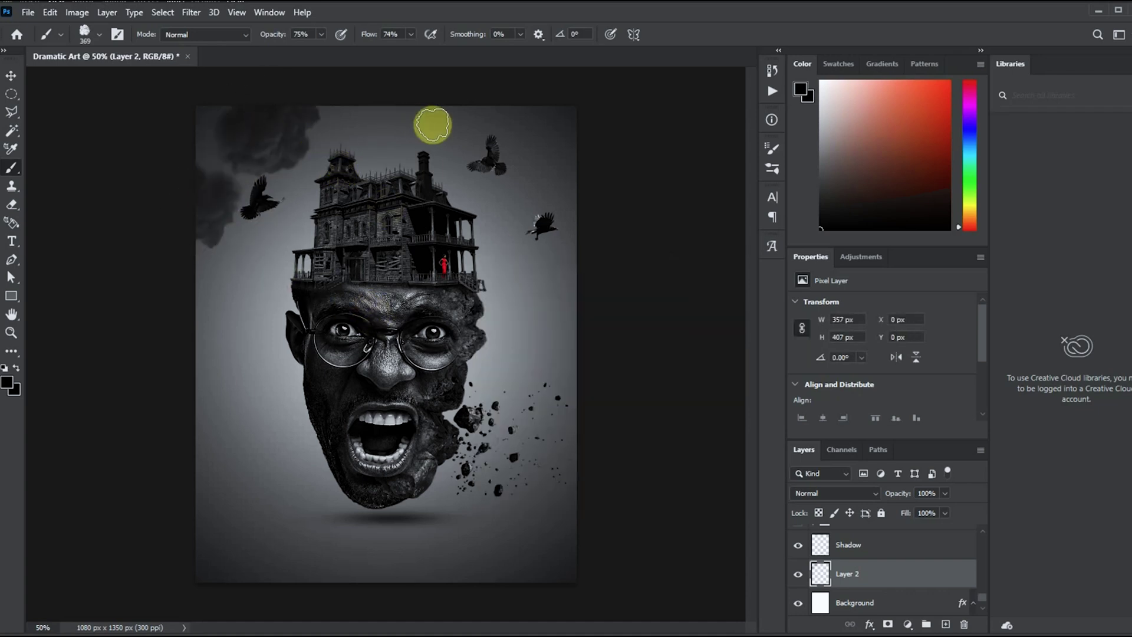
pyautogui.click(551, 131)
# Step: Add larger black clouds behind the house with the cloud brush at 495 px and 2874 px
pyautogui.rightClick(539, 141)
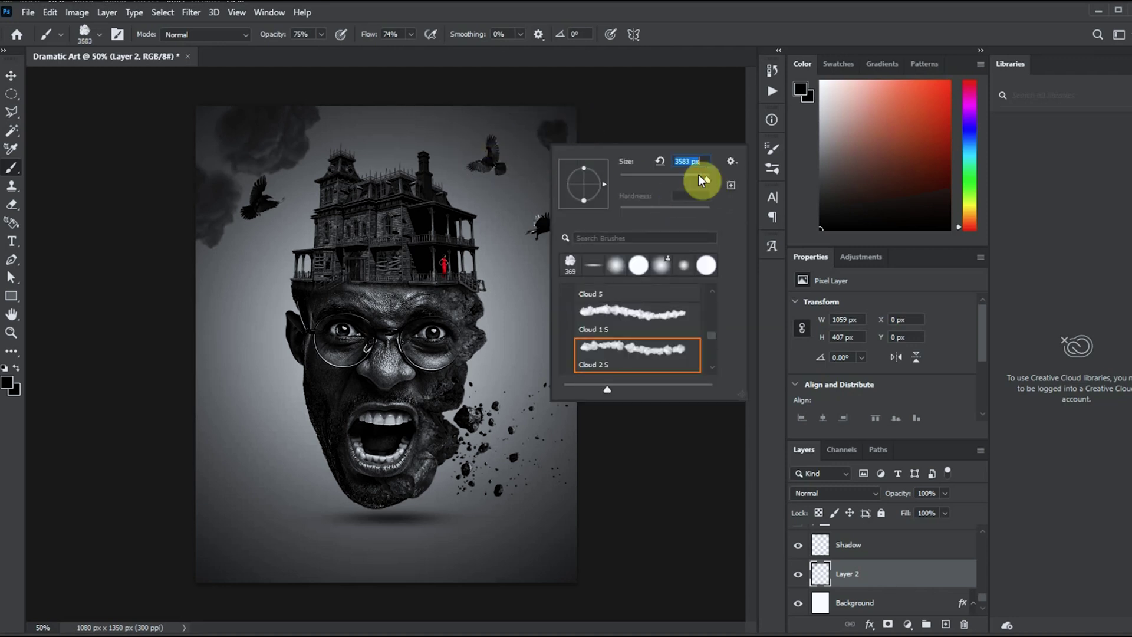
pyautogui.moveTo(704, 180); pyautogui.dragTo(686, 180)
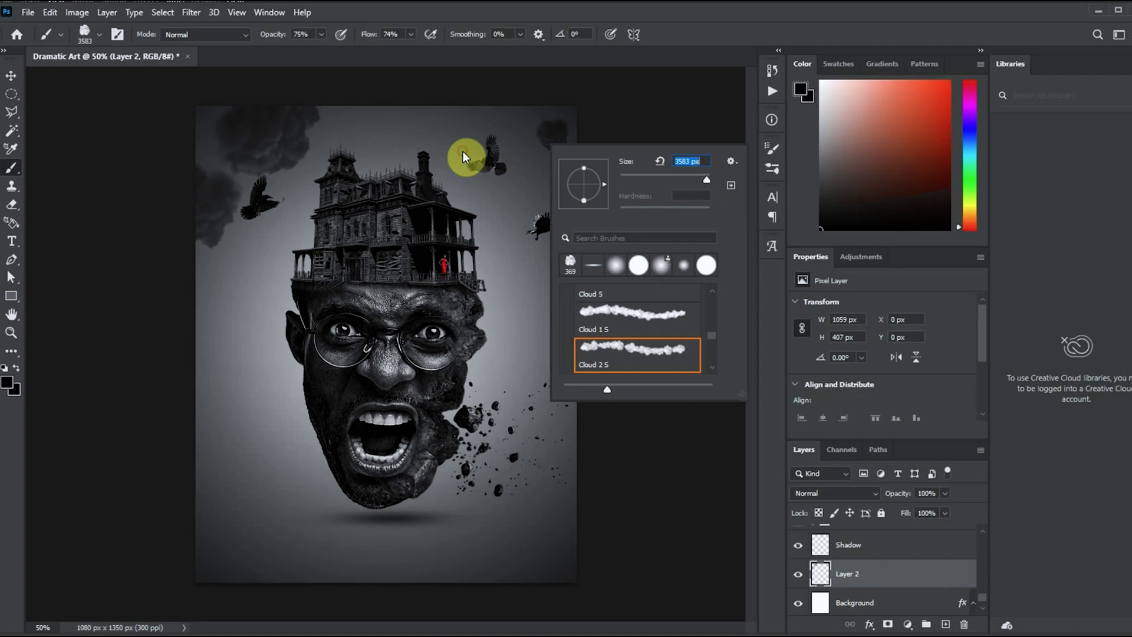
pyautogui.click(460, 158)
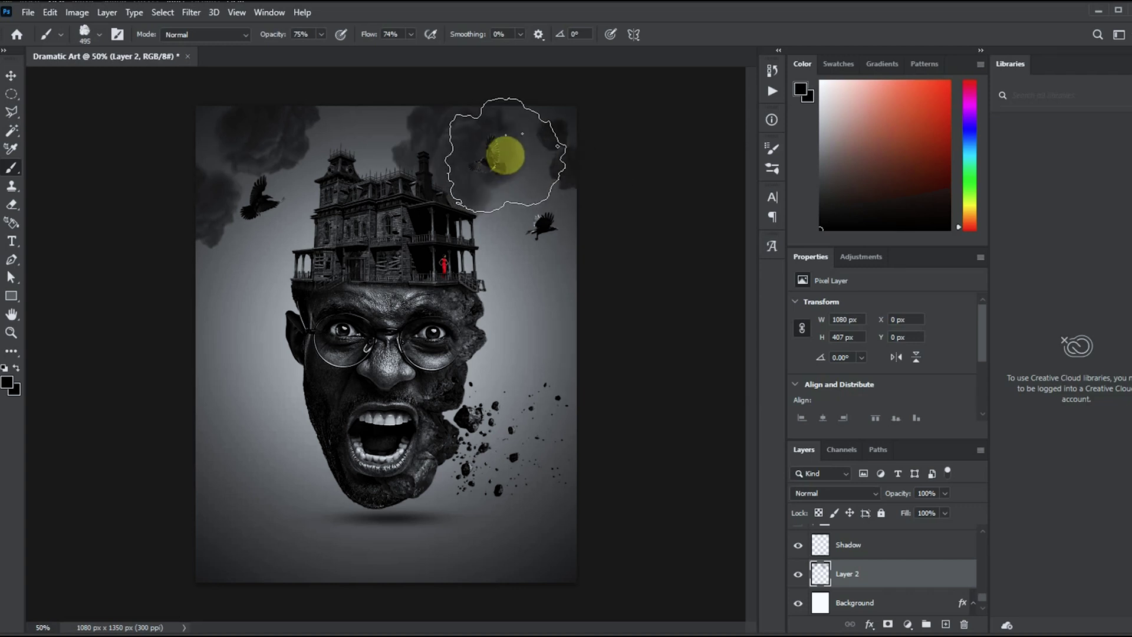
pyautogui.rightClick(507, 153)
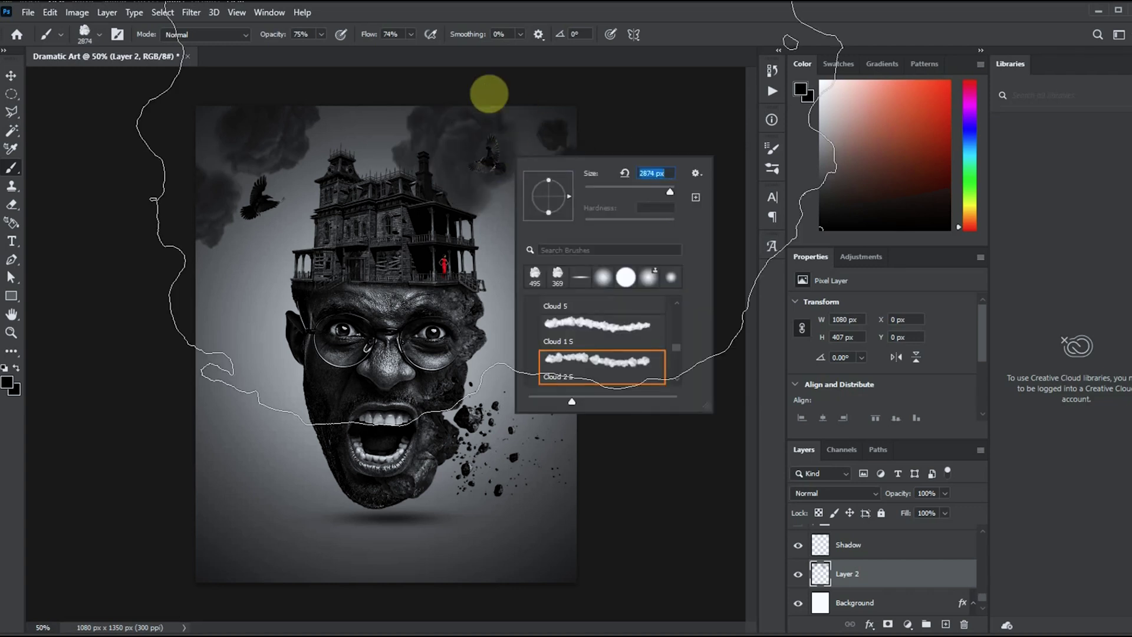
pyautogui.click(313, 139)
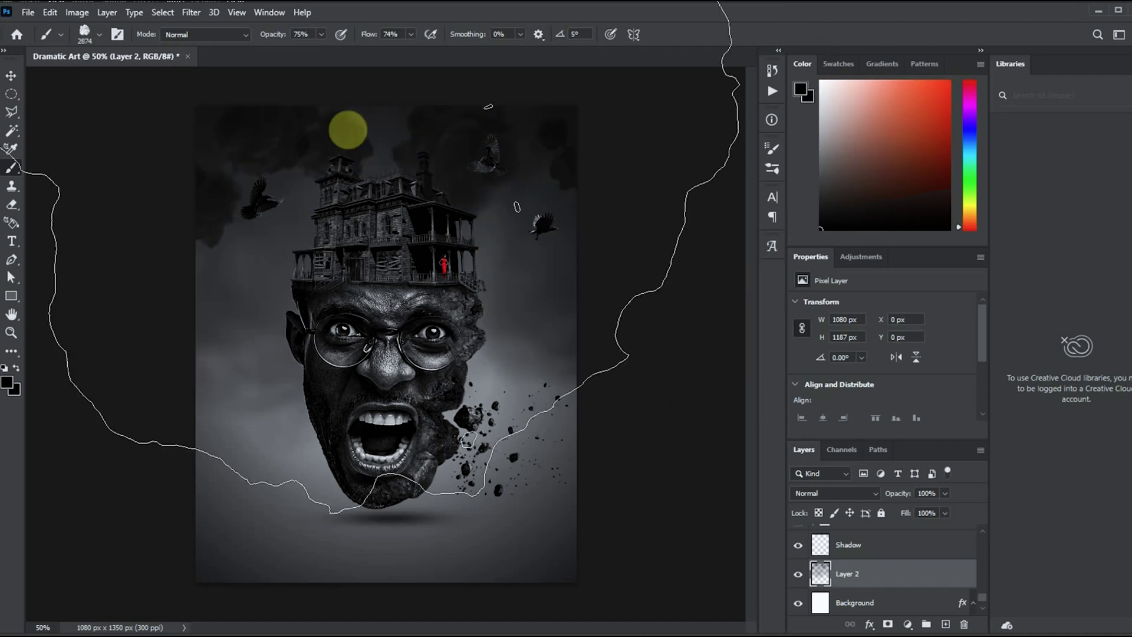
# Step: Set the foreground colour to a neutral grey, stamp 2874 px clouds over the sky, and switch to the 495 px cloud brush
pyautogui.click(7, 382)
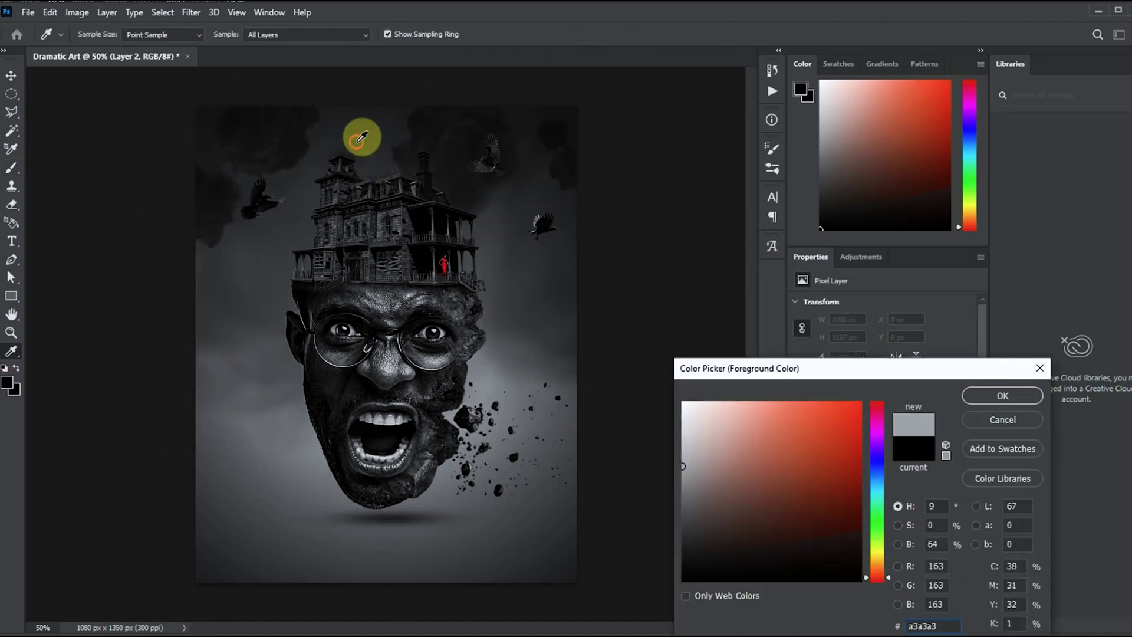
pyautogui.click(682, 507)
pyautogui.click(976, 401)
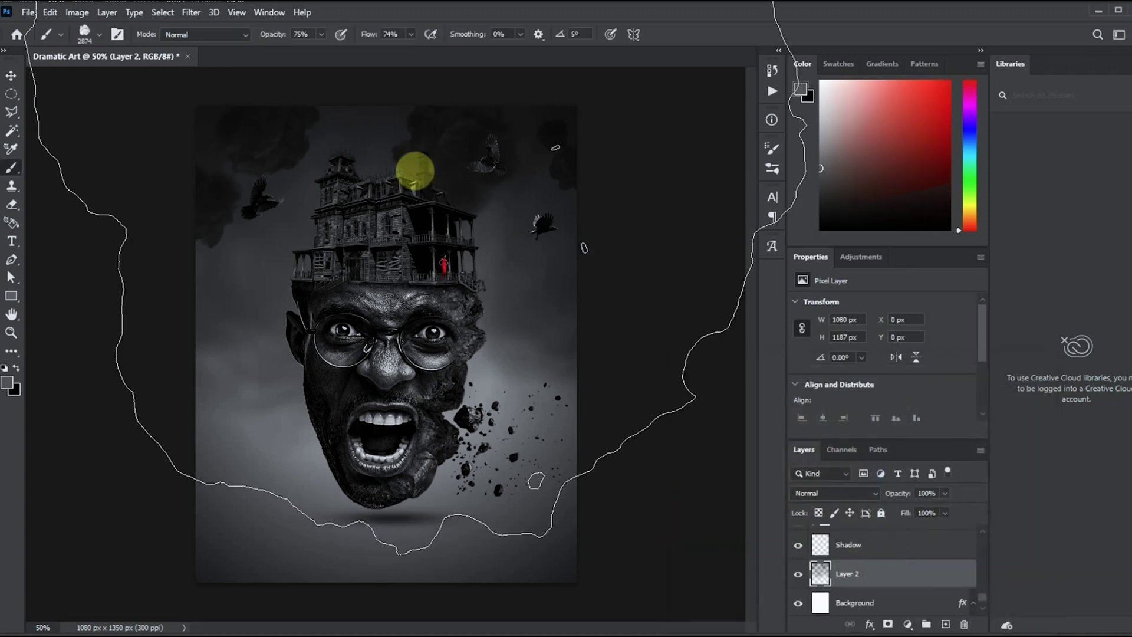
pyautogui.click(578, 123)
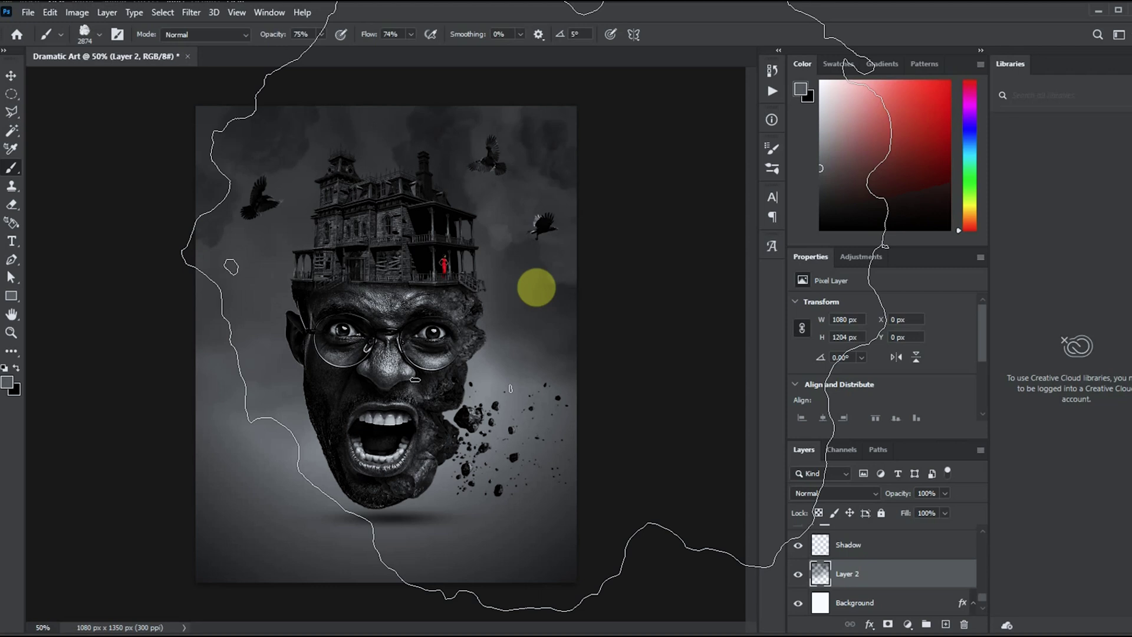
pyautogui.click(519, 167)
pyautogui.rightClick(537, 191)
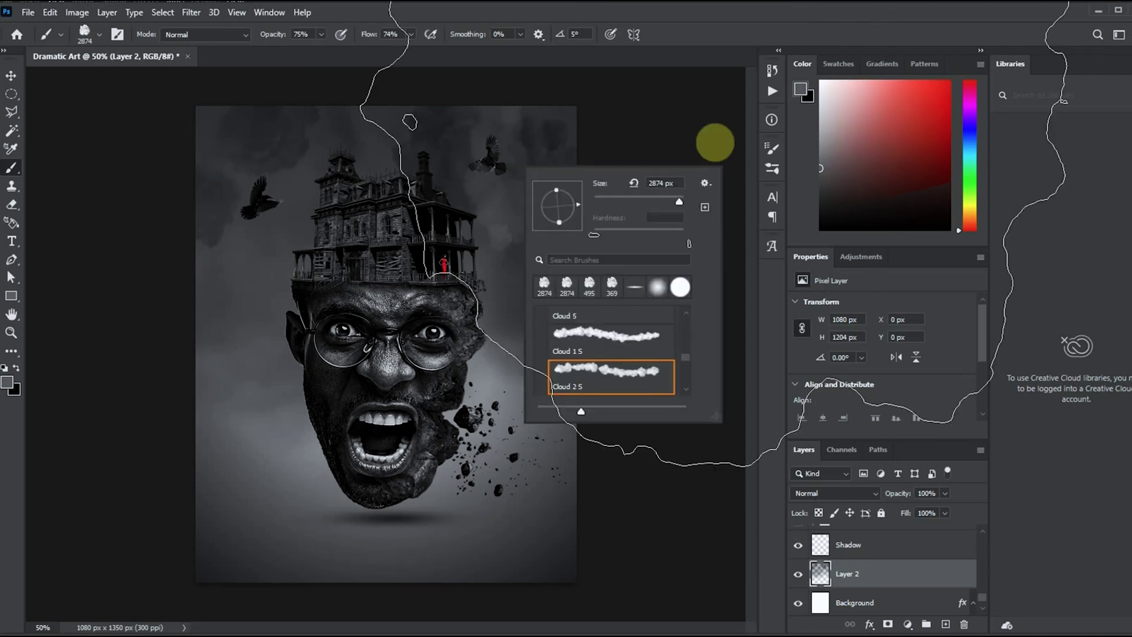
pyautogui.doubleClick(589, 284)
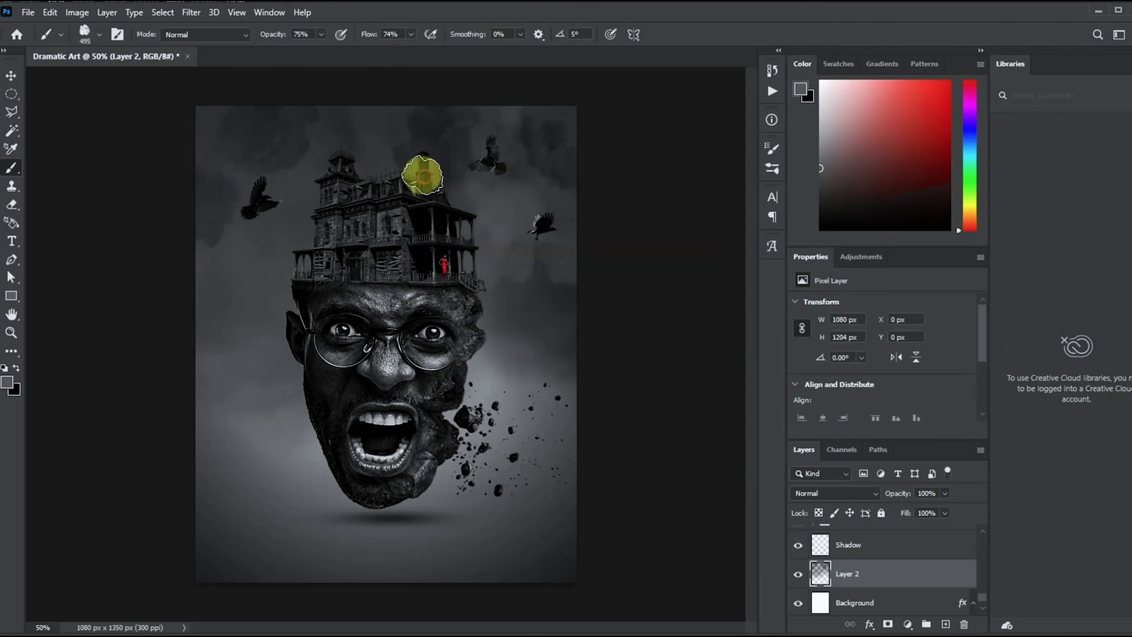
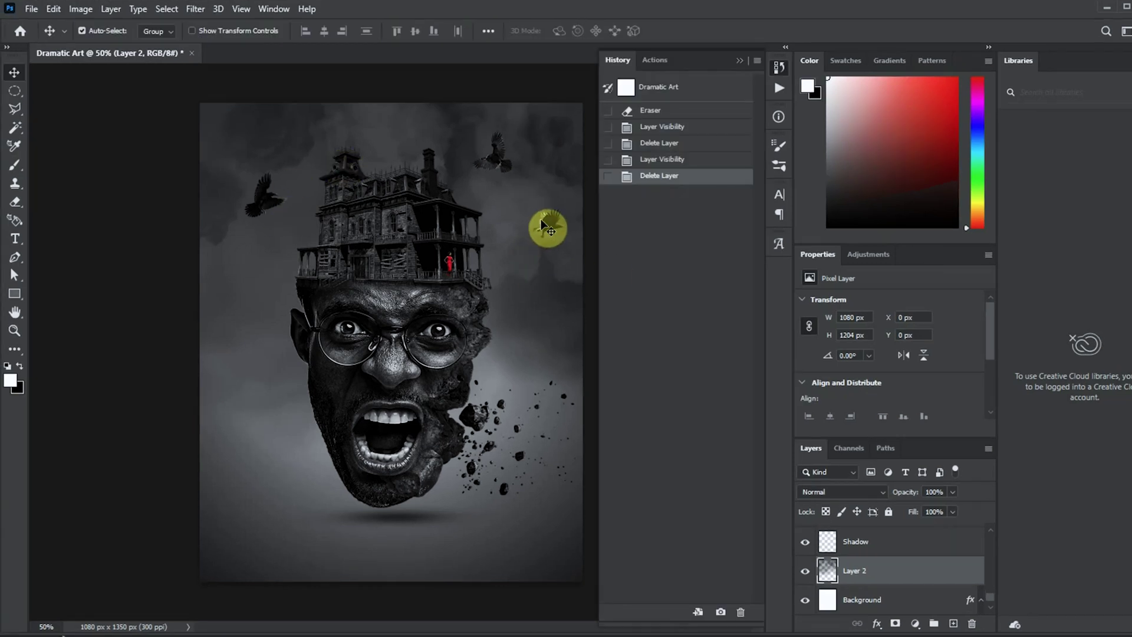
# Step: Nudge the raven beside the house's left tower slightly downwards
pyautogui.click(541, 221)
pyautogui.moveTo(269, 199); pyautogui.dragTo(268, 207)
# Step: Place the birds_two PNG as a linked image, scaling, rotating and positioning the flock in the sky above the left raven
pyautogui.click(31, 8)
pyautogui.click(61, 303)
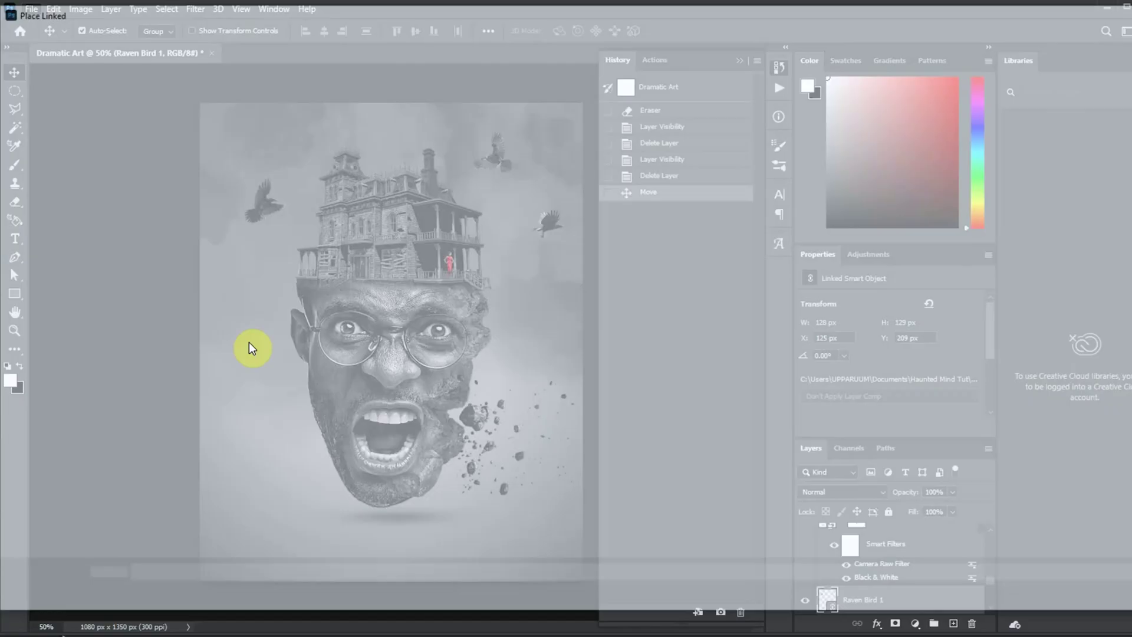
pyautogui.doubleClick(157, 149)
pyautogui.moveTo(582, 534); pyautogui.dragTo(498, 450)
pyautogui.moveTo(382, 299); pyautogui.dragTo(309, 133)
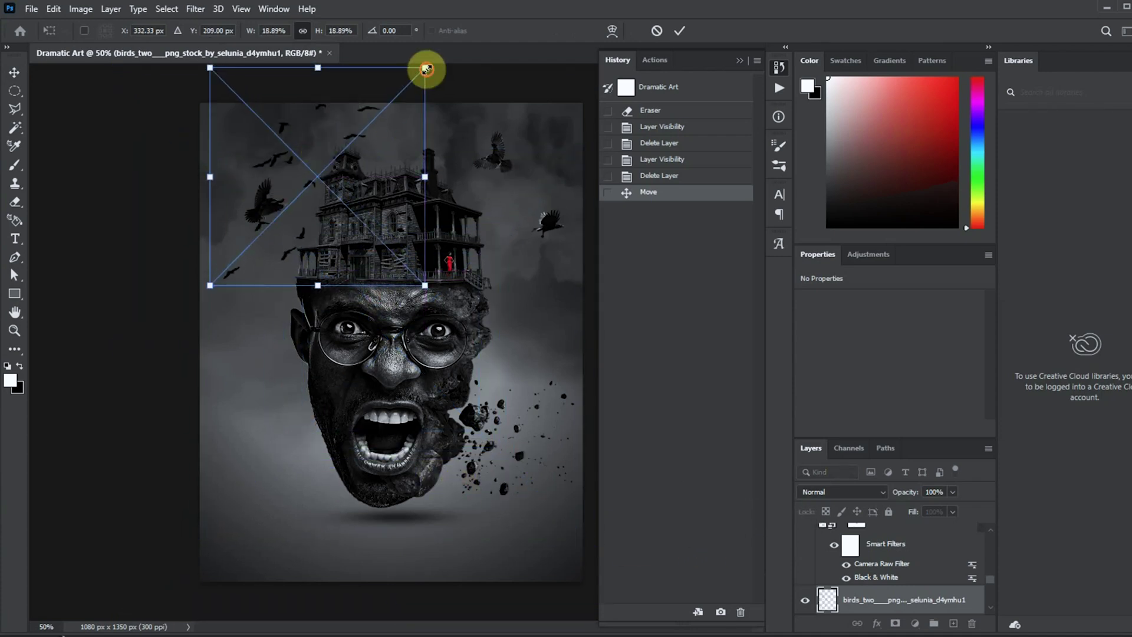
pyautogui.moveTo(426, 67); pyautogui.dragTo(373, 120)
pyautogui.moveTo(324, 161); pyautogui.dragTo(316, 124)
pyautogui.moveTo(400, 75); pyautogui.dragTo(411, 133)
pyautogui.moveTo(324, 122); pyautogui.dragTo(262, 128)
pyautogui.doubleClick(273, 129)
# Step: Add a layer mask to the bird flock layer and prepare a hard round 26 px brush
pyautogui.click(895, 623)
pyautogui.press('b')
pyautogui.rightClick(312, 217)
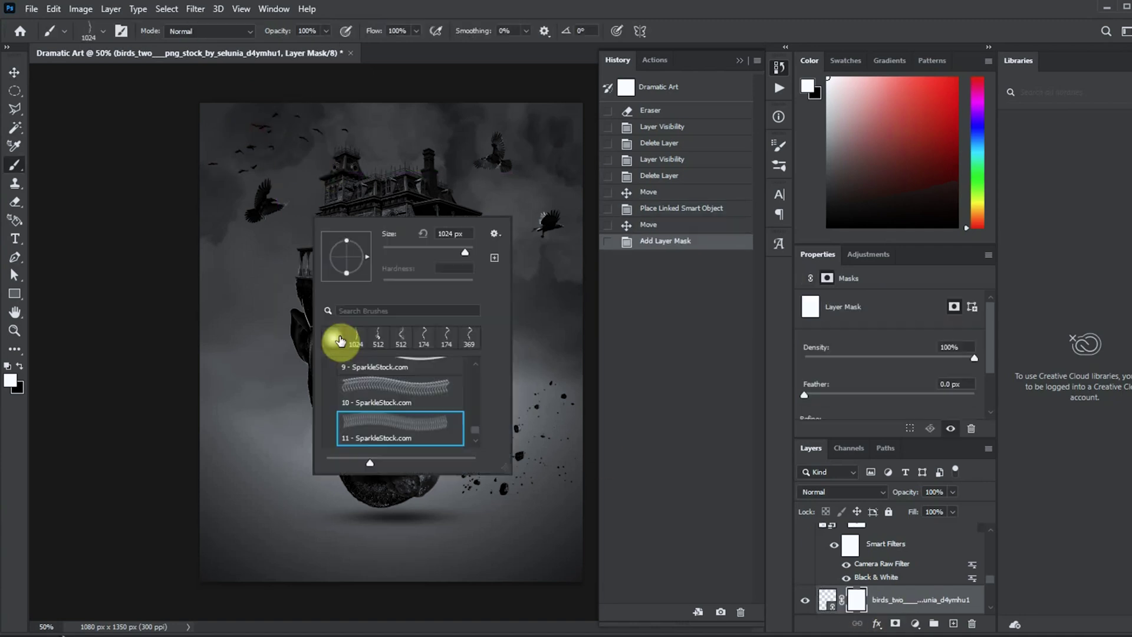
pyautogui.click(334, 336)
pyautogui.moveTo(400, 282); pyautogui.dragTo(493, 287)
pyautogui.click(398, 251)
# Step: Try to hide the reddish bird in the flock by painting white on the layer mask
pyautogui.moveTo(263, 129)
pyautogui.mouseDown()
pyautogui.moveTo(248, 127)
pyautogui.moveTo(264, 125)
pyautogui.mouseUp()
pyautogui.click(272, 124)
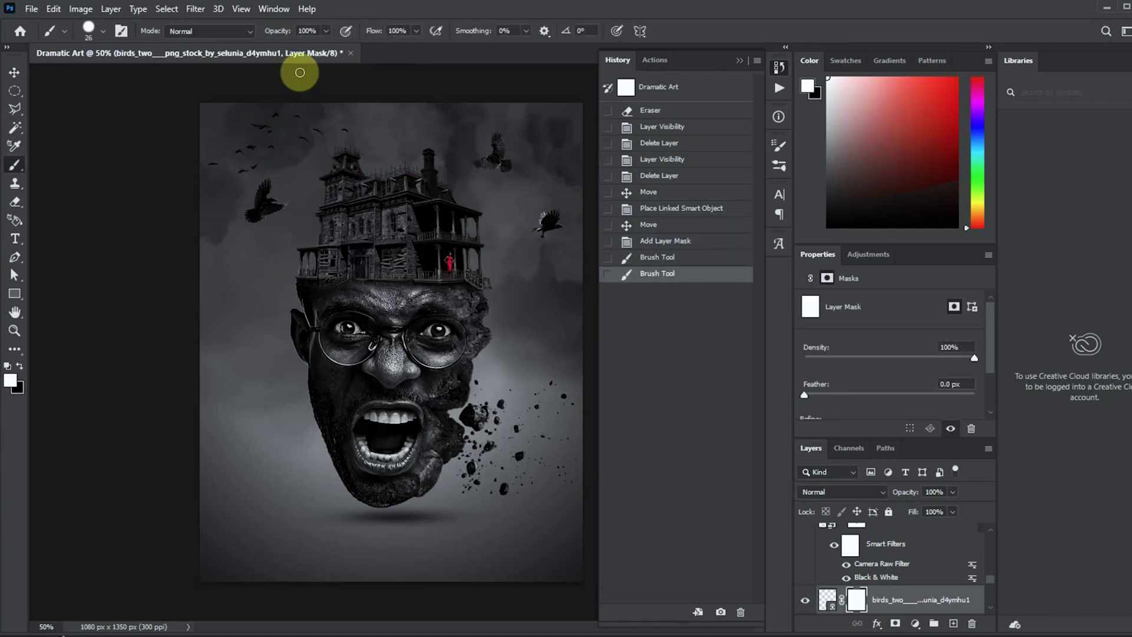
pyautogui.click(326, 31)
pyautogui.click(255, 124)
pyautogui.click(255, 124)
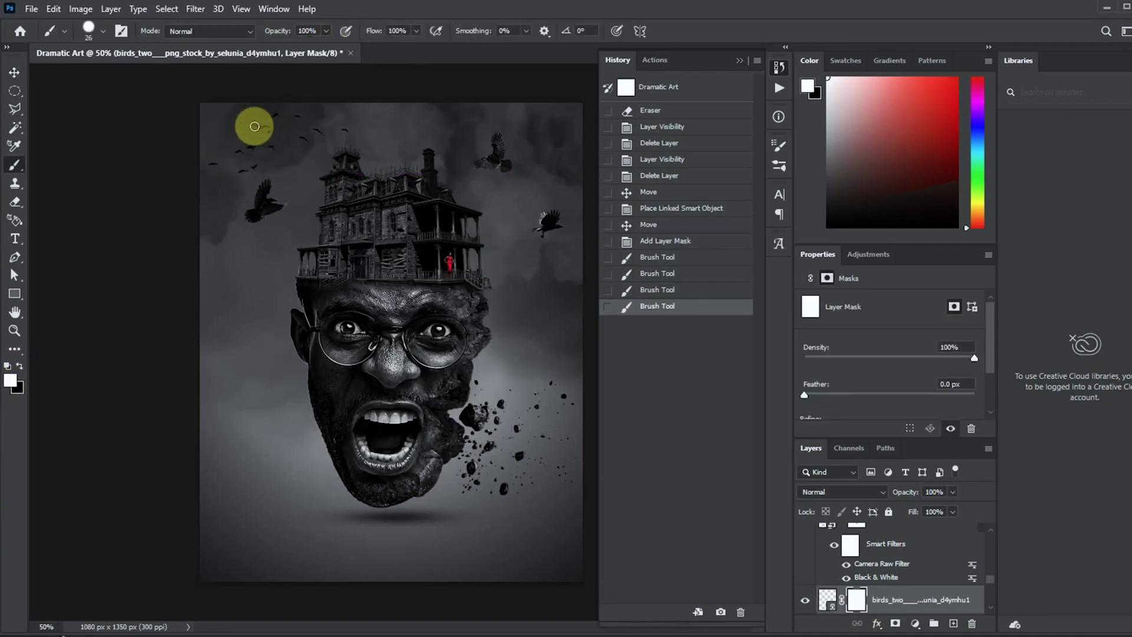
pyautogui.click(253, 124)
pyautogui.click(828, 600)
pyautogui.click(856, 600)
pyautogui.click(251, 124)
# Step: Switch the foreground colour to black and paint on the mask to hide the reddish bird in the flock
pyautogui.press('x')
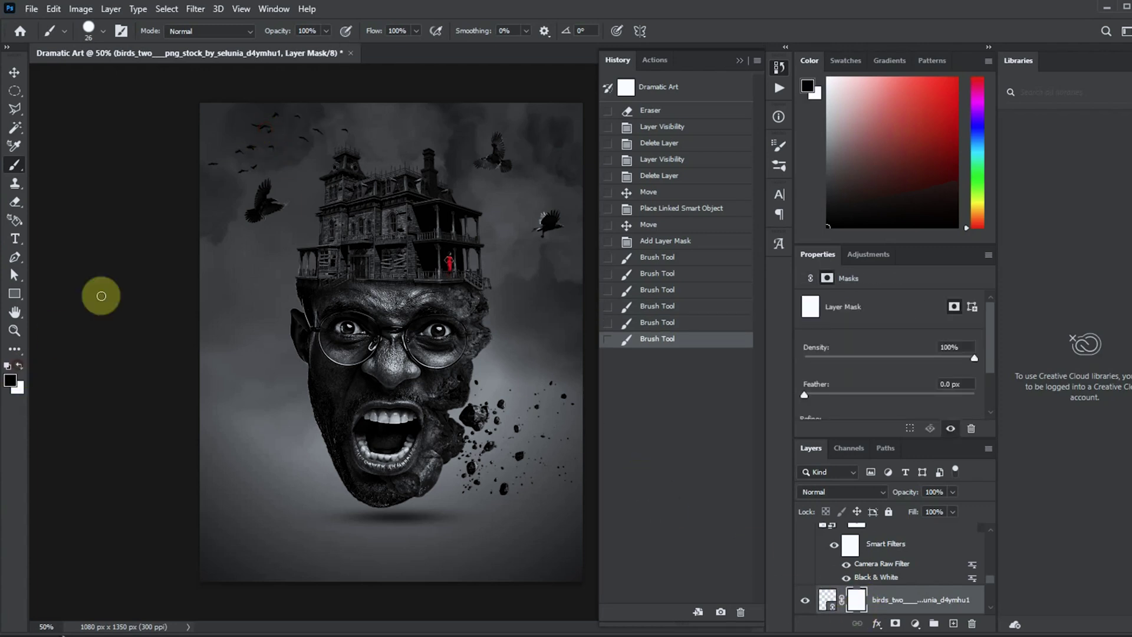
pyautogui.moveTo(254, 126); pyautogui.dragTo(273, 122)
pyautogui.click(270, 127)
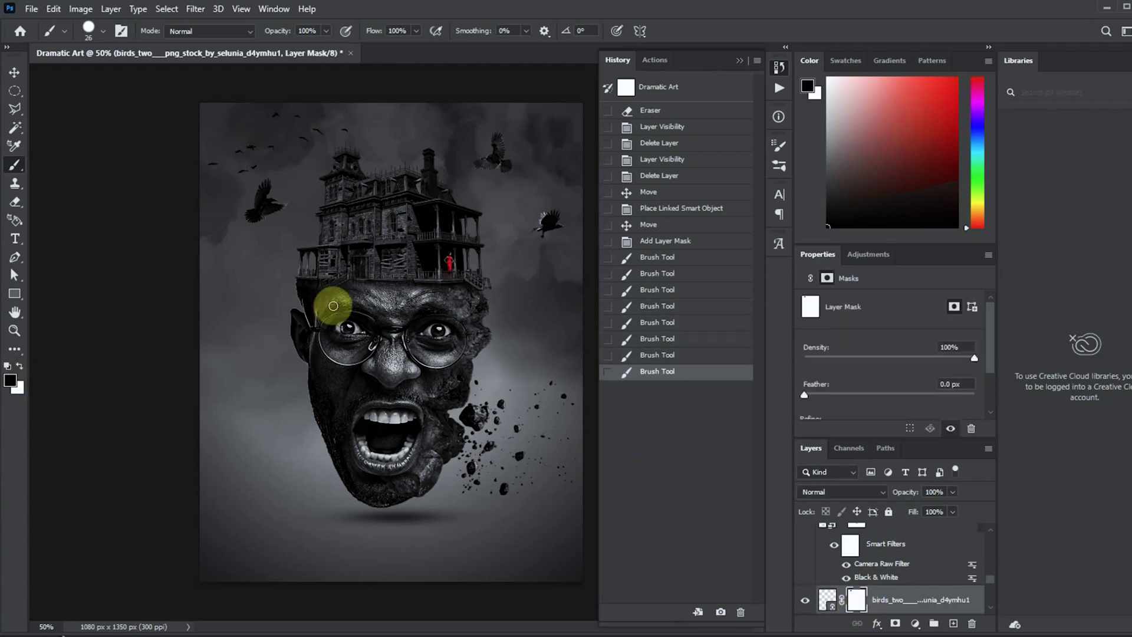
# Step: Free-transform the bird flock and shift it rightwards so the birds fly around the house's left tower
pyautogui.press('v')
pyautogui.hotkey('ctrl', 't')
pyautogui.moveTo(374, 151)
pyautogui.mouseDown()
pyautogui.moveTo(352, 250)
pyautogui.moveTo(320, 225)
pyautogui.mouseUp()
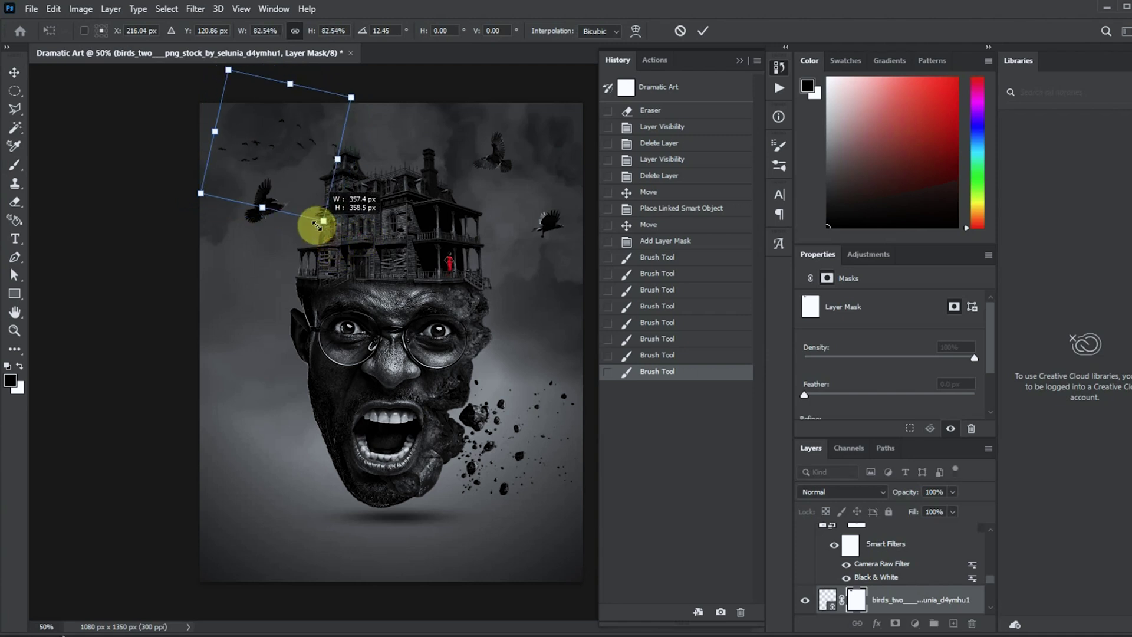
pyautogui.moveTo(316, 185); pyautogui.dragTo(381, 230)
pyautogui.press('Return')
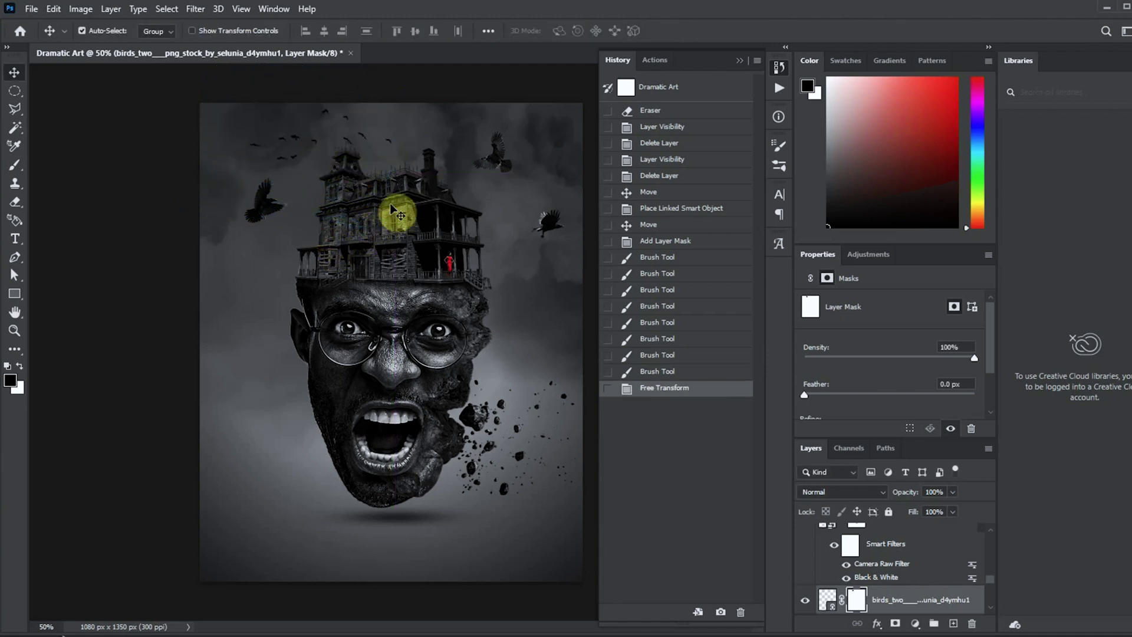
# Step: Create a new layer above Layer 2 and rename Layer 2 as Dark cloud
pyautogui.scroll(-2, 896, 566)
pyautogui.click(926, 607)
pyautogui.click(953, 623)
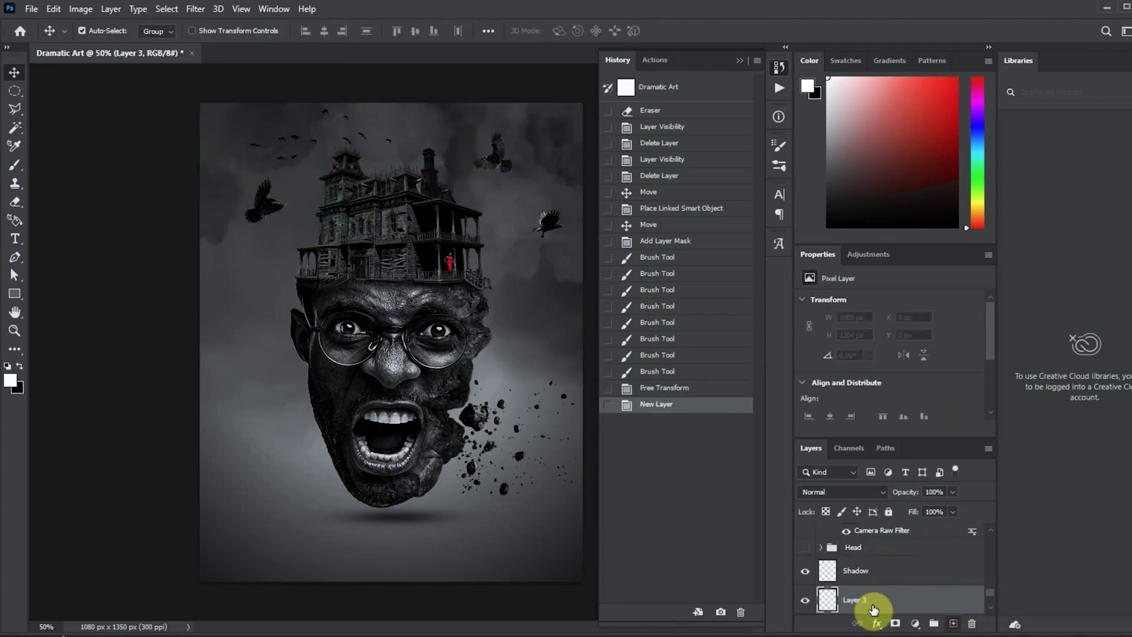
pyautogui.doubleClick(855, 569)
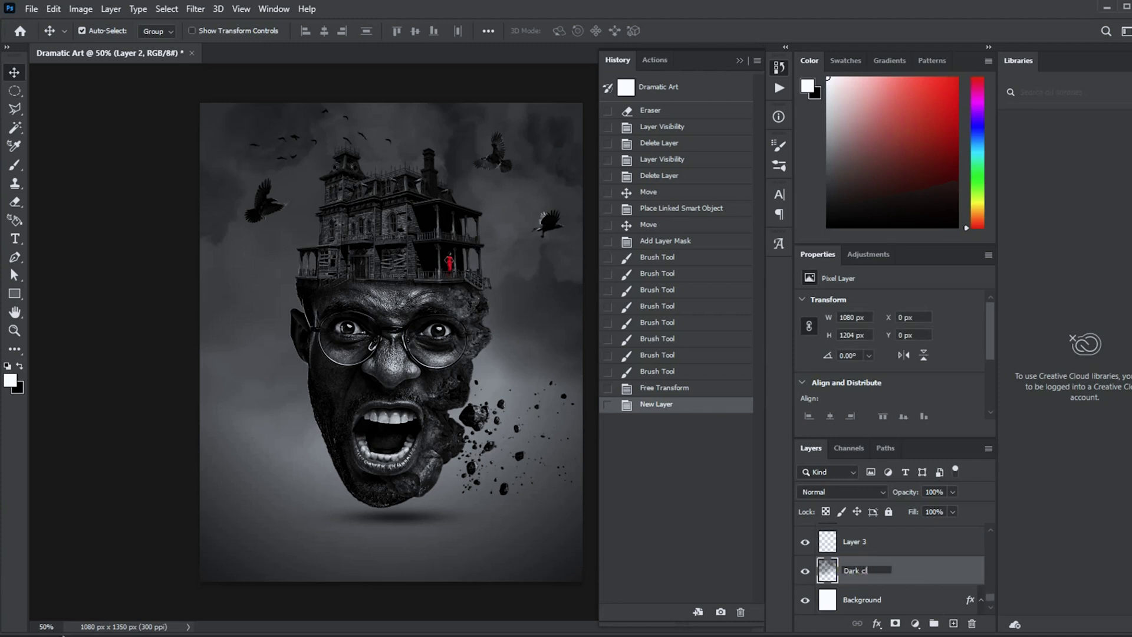
pyautogui.press('Return')
# Step: Rename the new empty layer as Lightning
pyautogui.doubleClick(857, 541)
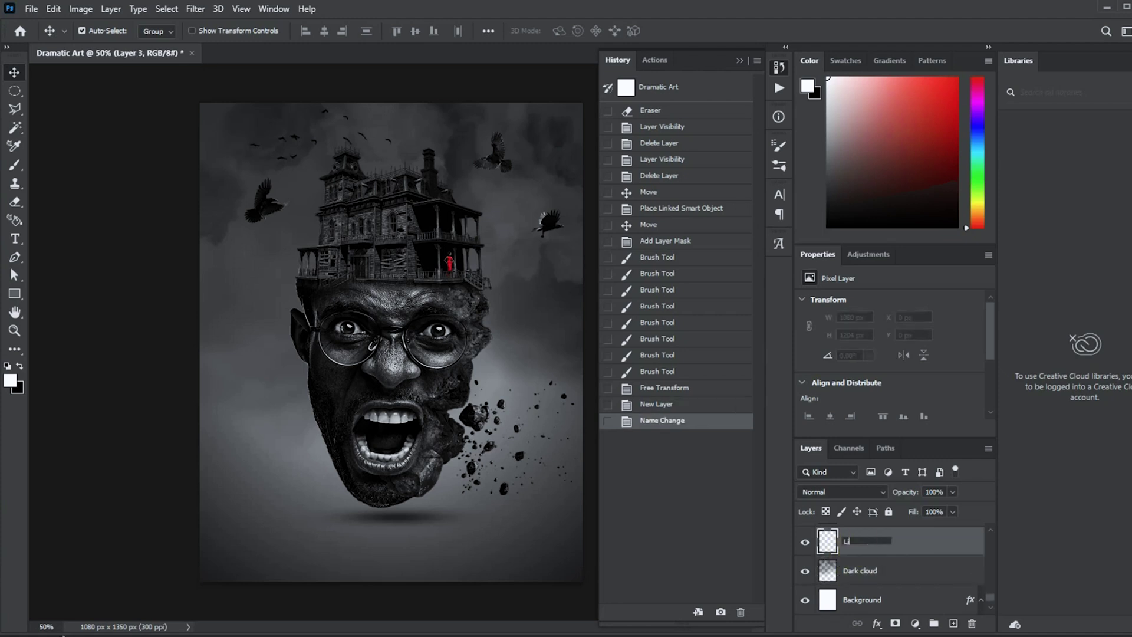
pyautogui.write('Lightning')
pyautogui.press('Return')
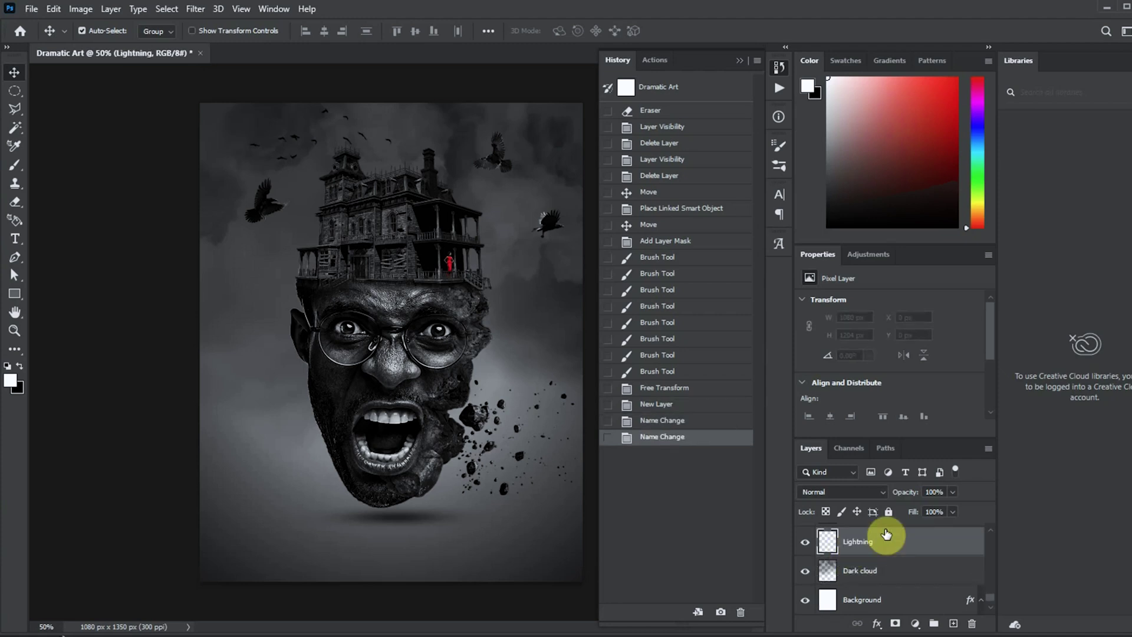
# Step: Stamp a white lightning bolt above the left raven using a 417 px lightning brush rotated to 36°
pyautogui.click(14, 165)
pyautogui.rightClick(324, 187)
pyautogui.click(411, 361)
pyautogui.moveTo(475, 222); pyautogui.dragTo(470, 222)
pyautogui.click(242, 138)
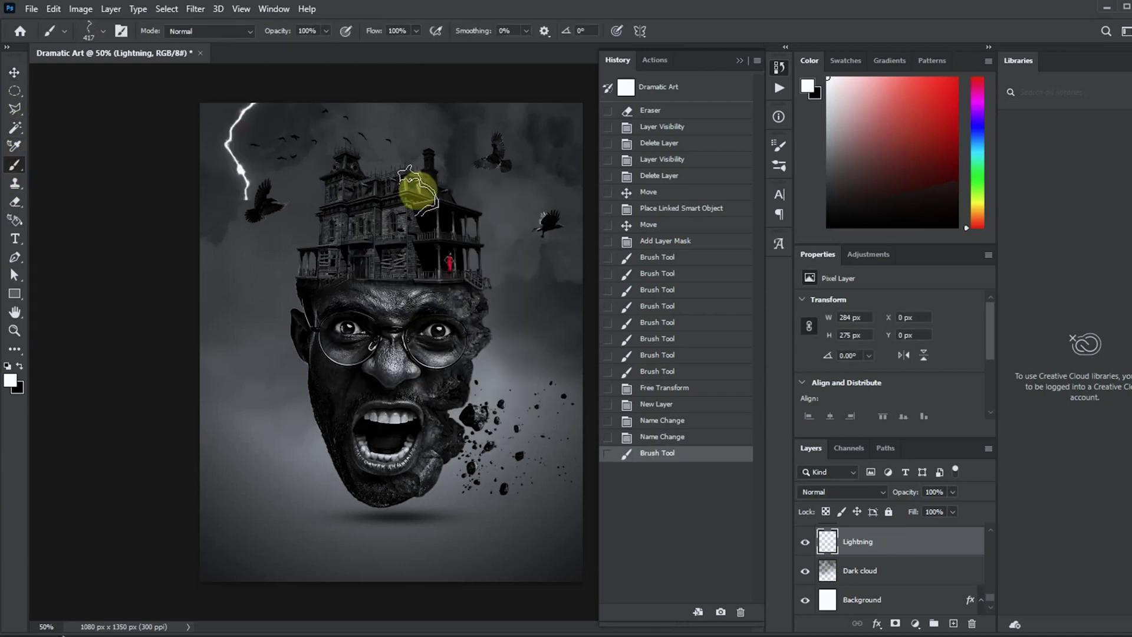
pyautogui.hotkey('ctrl', 'z')
pyautogui.rightClick(348, 181)
pyautogui.click(242, 148)
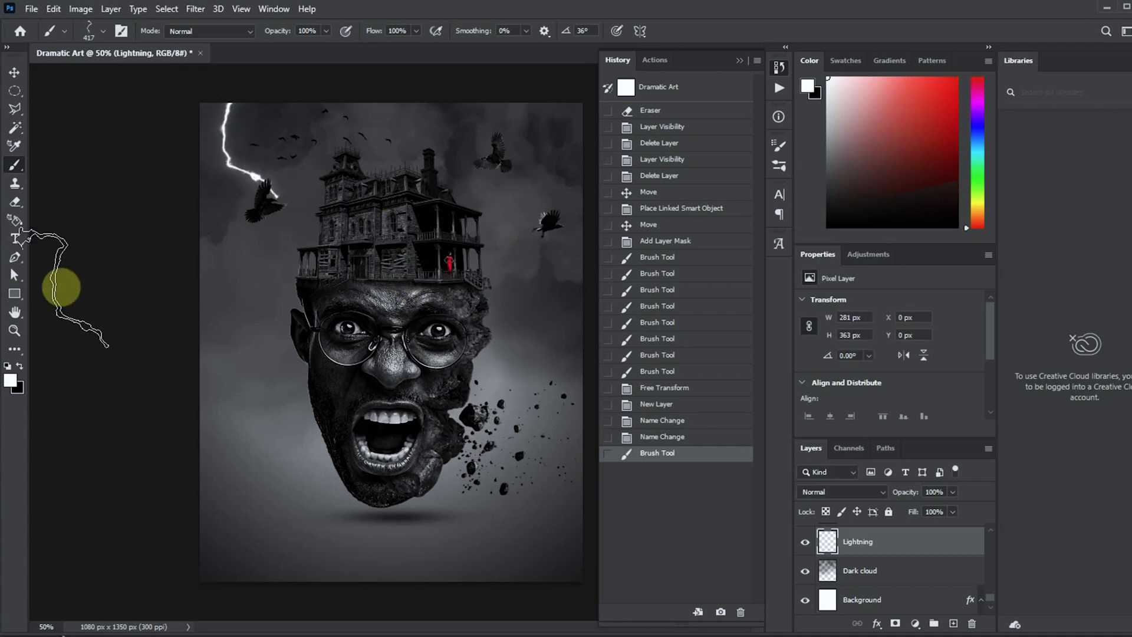
# Step: Fade the lower end of the bolt behind the raven with a soft 139 px eraser at 50% opacity and 47% flow
pyautogui.click(14, 202)
pyautogui.click(298, 210)
pyautogui.click(281, 205)
pyautogui.click(273, 202)
pyautogui.click(278, 207)
pyautogui.click(285, 218)
pyautogui.click(255, 216)
pyautogui.click(235, 189)
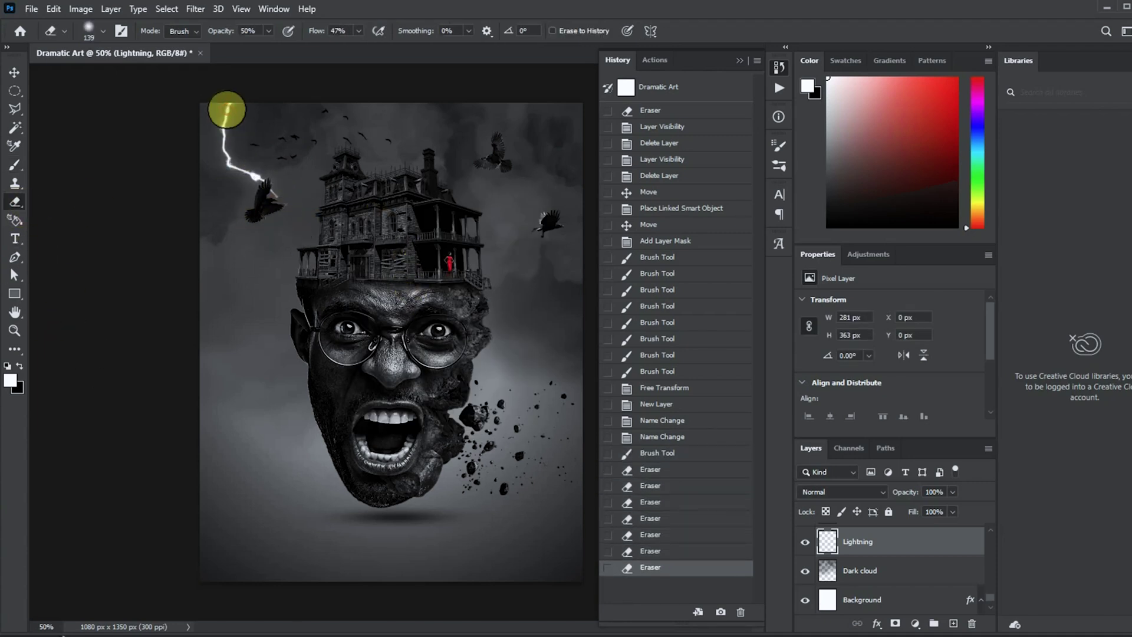
pyautogui.click(210, 127)
pyautogui.click(247, 193)
# Step: Stamp smaller lightning bolts beside the chimney and above the roof with the 11 - SparkleStock.com brush at 143 px
pyautogui.press('b')
pyautogui.rightClick(518, 166)
pyautogui.click(606, 380)
pyautogui.moveTo(669, 206); pyautogui.dragTo(643, 206)
pyautogui.click(450, 112)
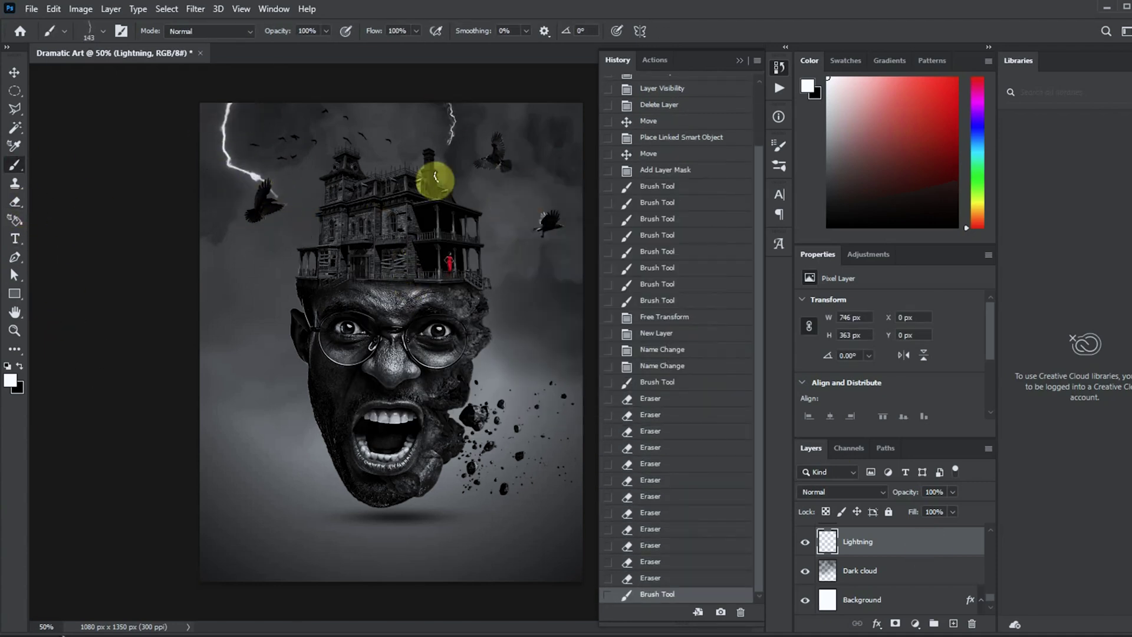
pyautogui.click(436, 181)
# Step: Rotate the lightning brush to 58° and add branches to the left bolt and, at 66 px, to the bolt beside the chimney
pyautogui.rightClick(351, 142)
pyautogui.moveTo(394, 171); pyautogui.dragTo(390, 165)
pyautogui.click(265, 166)
pyautogui.rightClick(481, 117)
pyautogui.moveTo(604, 153); pyautogui.dragTo(582, 152)
pyautogui.click(462, 121)
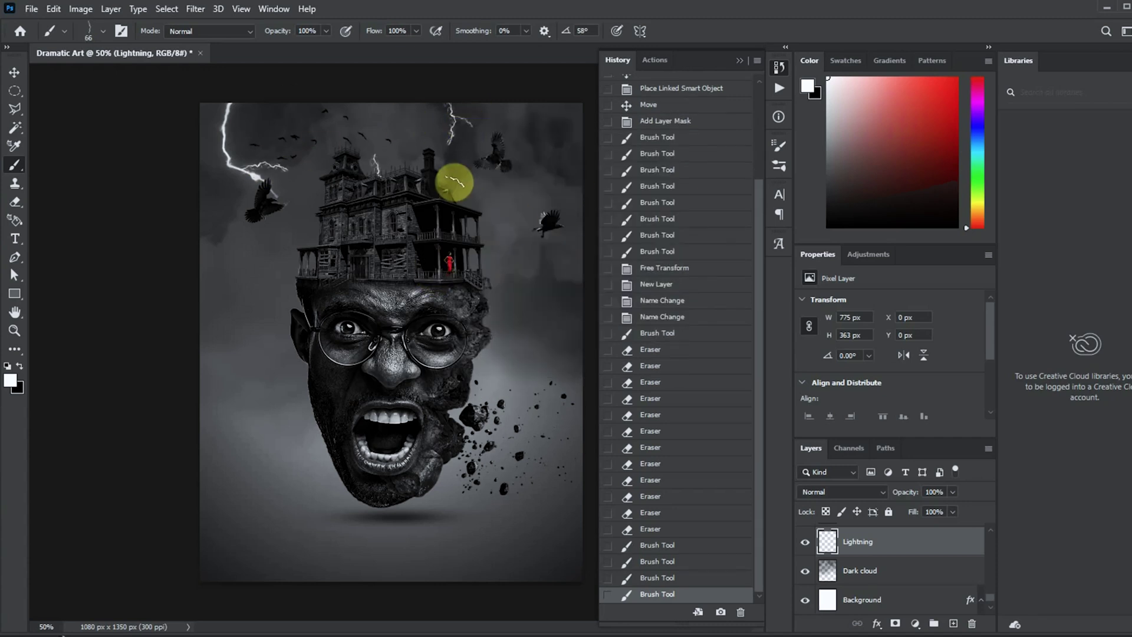
# Step: Stamp a lightning bolt above the right-hand raven with the 11 - SparkleStock.com brush at 168 px, rotated to about 74°
pyautogui.rightClick(473, 181)
pyautogui.moveTo(572, 216)
pyautogui.mouseDown()
pyautogui.moveTo(601, 217)
pyautogui.moveTo(588, 219)
pyautogui.mouseUp()
pyautogui.press('Return')
pyautogui.click(579, 289)
pyautogui.hotkey('ctrl', 'z')
pyautogui.rightClick(553, 182)
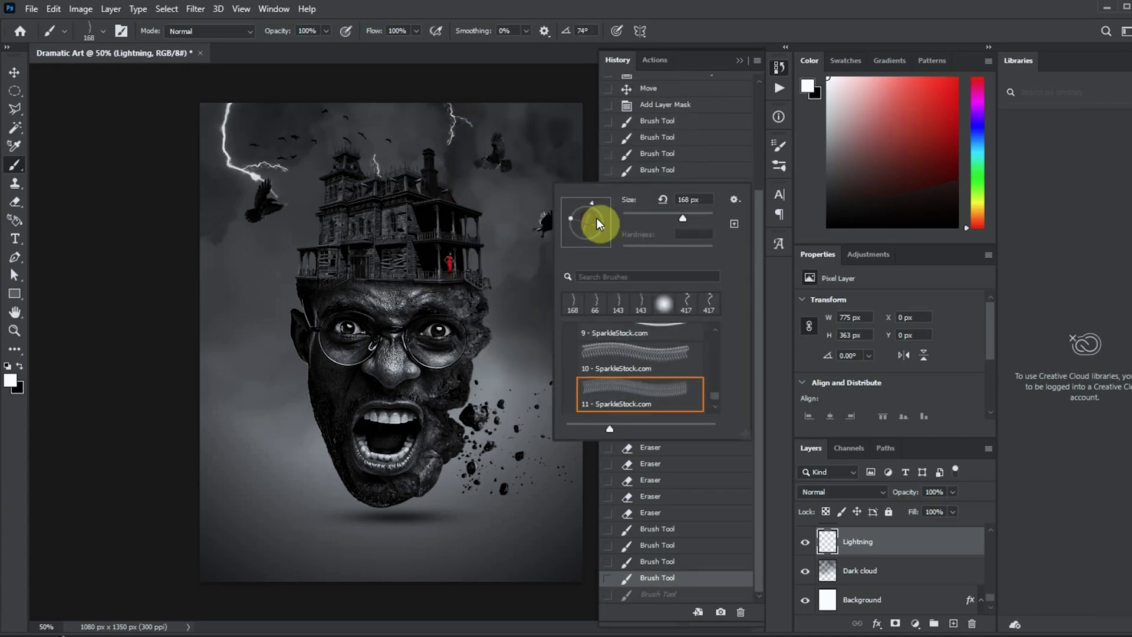
pyautogui.click(556, 163)
pyautogui.click(592, 204)
# Step: Stamp a larger vertical lightning bolt just above the chimney with the 5 - SparkleStock.com brush at 0°
pyautogui.rightClick(430, 177)
pyautogui.click(512, 348)
pyautogui.click(413, 137)
pyautogui.hotkey('ctrl', 'z')
pyautogui.rightClick(425, 224)
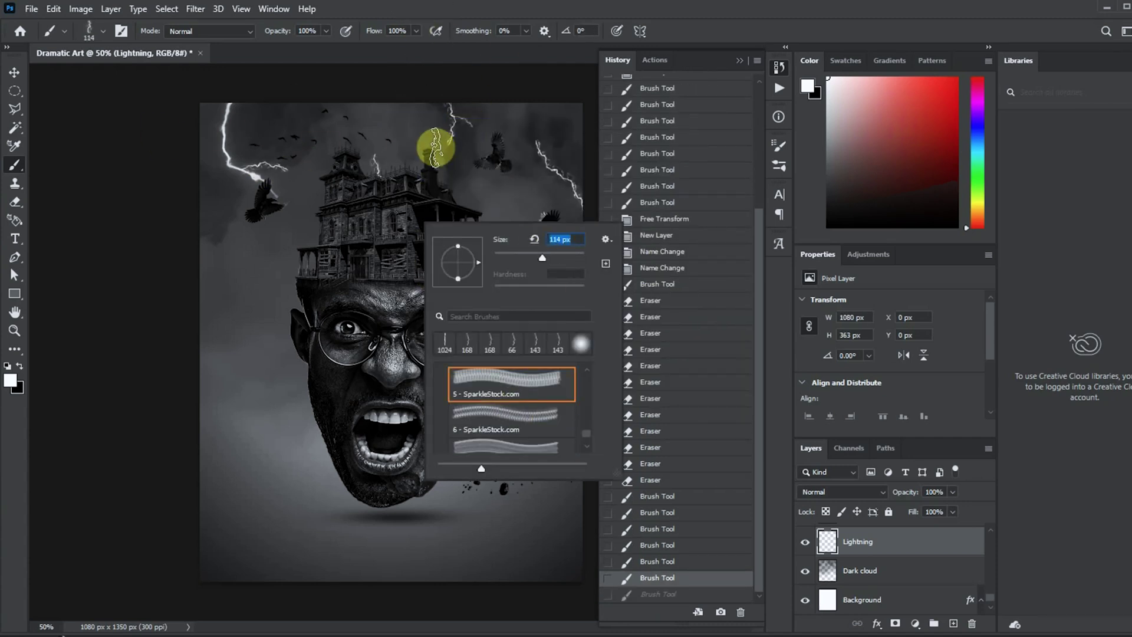
pyautogui.click(423, 135)
# Step: Stamp more bolts in the sky's upper-right corner and at the right edge of the roof with the brush at 193 px, rotated to 62°
pyautogui.rightClick(503, 250)
pyautogui.click(563, 113)
pyautogui.hotkey('ctrl', 'z')
pyautogui.rightClick(538, 123)
pyautogui.moveTo(582, 151); pyautogui.dragTo(576, 159)
pyautogui.click(554, 118)
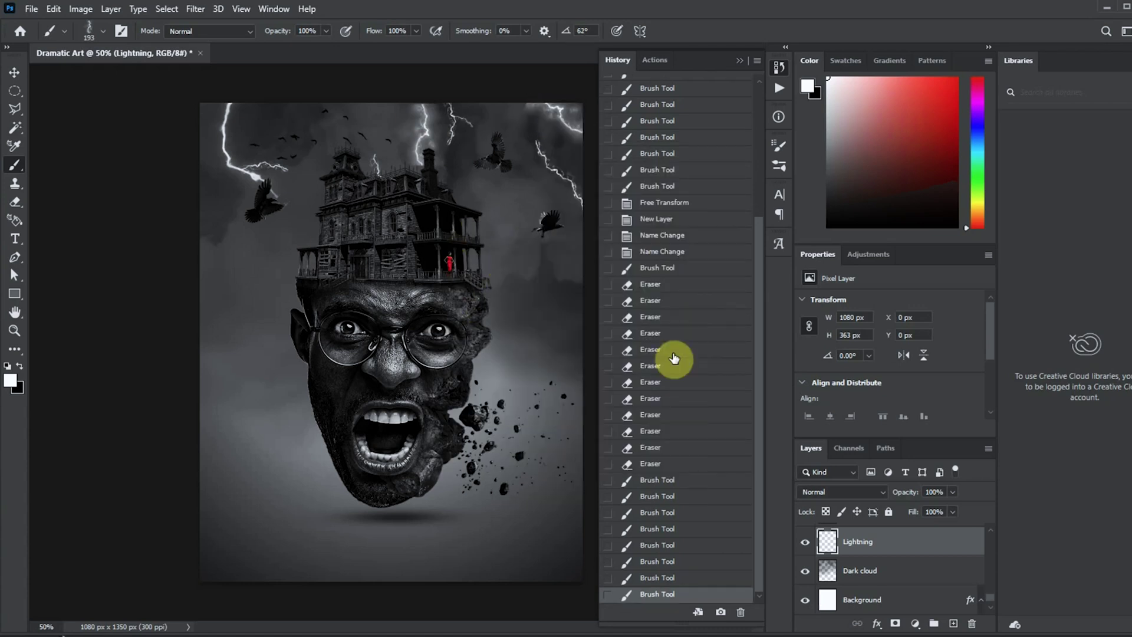
pyautogui.click(463, 193)
# Step: Blend the new bolts into the sky and behind the house with a soft 139 px eraser at 50% opacity and 47% flow
pyautogui.click(14, 202)
pyautogui.click(489, 214)
pyautogui.click(409, 205)
pyautogui.click(574, 116)
pyautogui.click(535, 154)
pyautogui.click(527, 141)
pyautogui.click(302, 200)
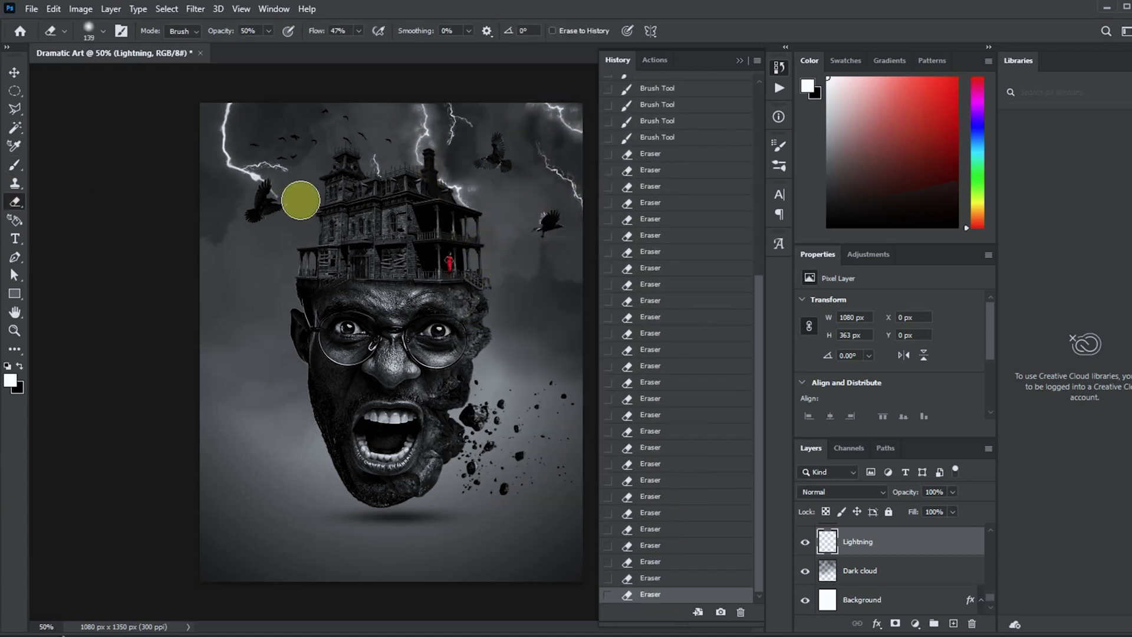
pyautogui.click(207, 154)
# Step: Lower the Lightning layer's fill to 67% and erase the long bolt above the left raven
pyautogui.moveTo(953, 512)
pyautogui.mouseDown()
pyautogui.moveTo(919, 529)
pyautogui.moveTo(933, 529)
pyautogui.mouseUp()
pyautogui.click(227, 107)
pyautogui.click(235, 151)
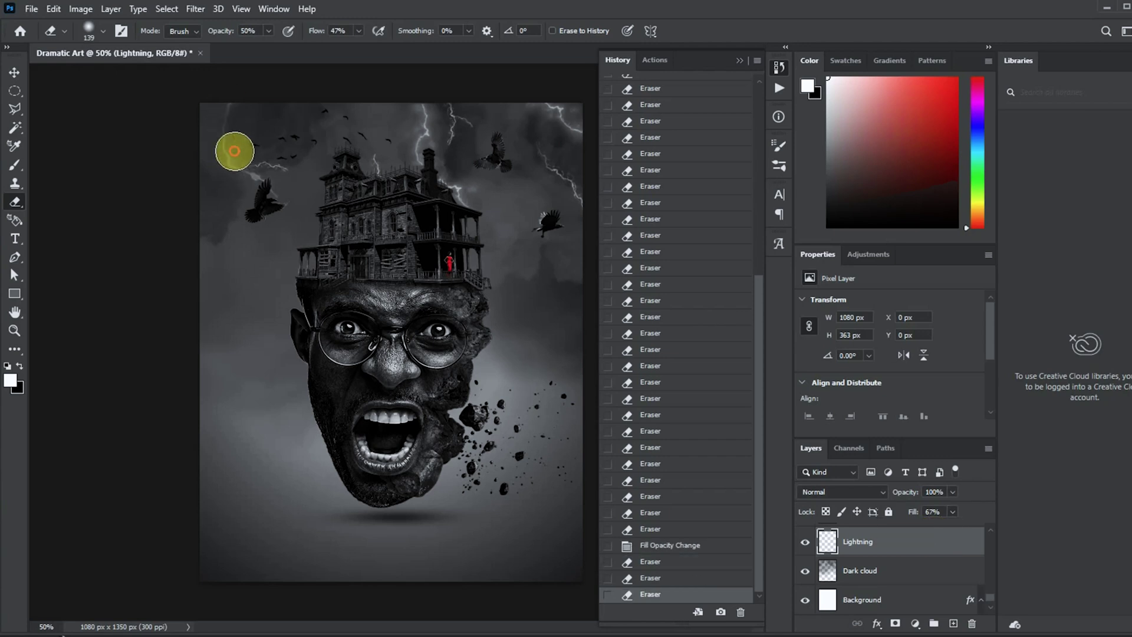
pyautogui.click(246, 84)
# Step: Stamp a replacement lightning bolt in the sky's upper-left corner and soften its lower end with the eraser
pyautogui.press('b')
pyautogui.click(223, 155)
pyautogui.press('e')
pyautogui.click(262, 155)
pyautogui.click(308, 178)
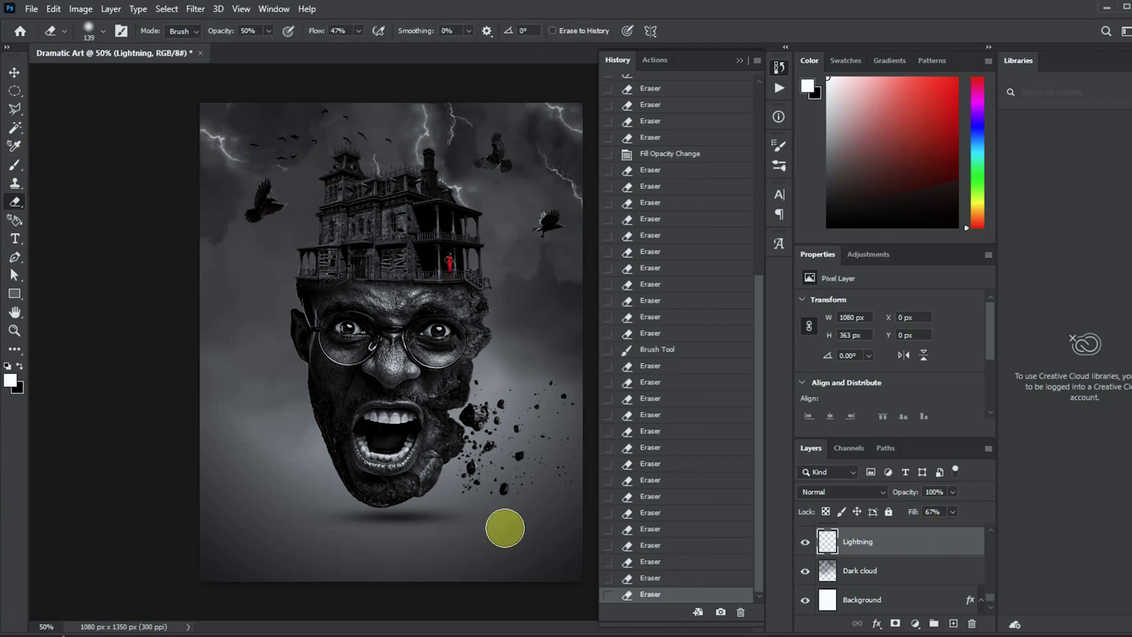
pyautogui.click(360, 119)
pyautogui.click(359, 118)
# Step: Set the Lightning layer's fill to 100% and its opacity to 64%
pyautogui.click(952, 511)
pyautogui.click(952, 492)
pyautogui.moveTo(974, 509); pyautogui.dragTo(940, 509)
pyautogui.click(952, 511)
pyautogui.moveTo(952, 528); pyautogui.dragTo(973, 528)
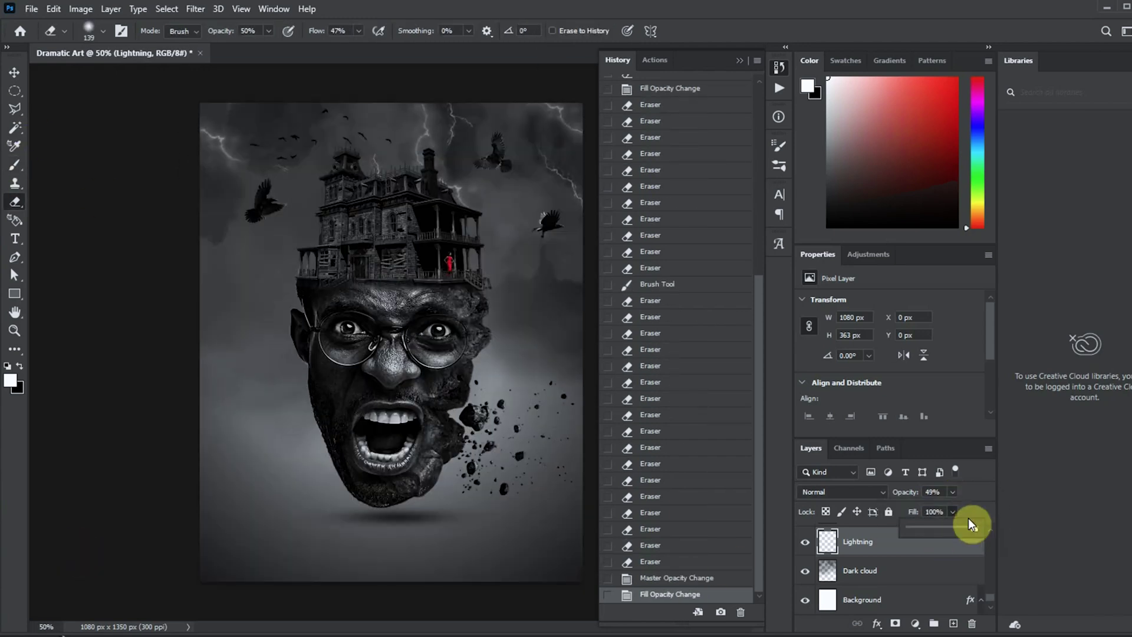
pyautogui.click(738, 60)
pyautogui.press('v')
pyautogui.press('6')
pyautogui.press('4')
# Step: Place the Broken Rock image as a linked object, shrunk to about 200 × 196 px and rotated to -72.74°, beside the head's chin
pyautogui.click(31, 8)
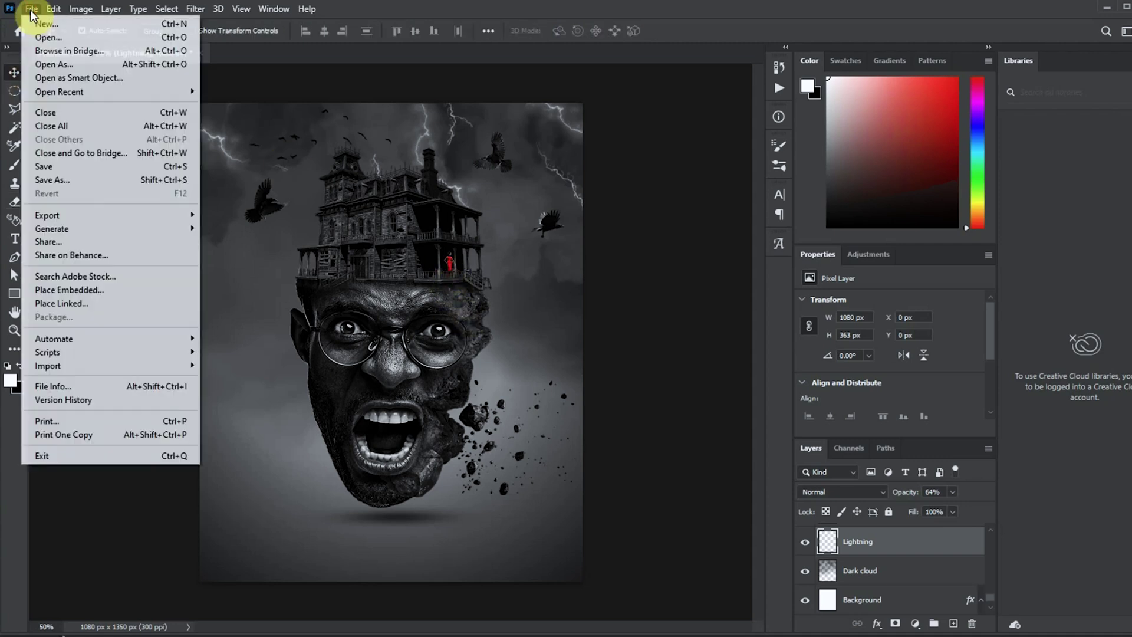
pyautogui.click(75, 304)
pyautogui.doubleClick(246, 141)
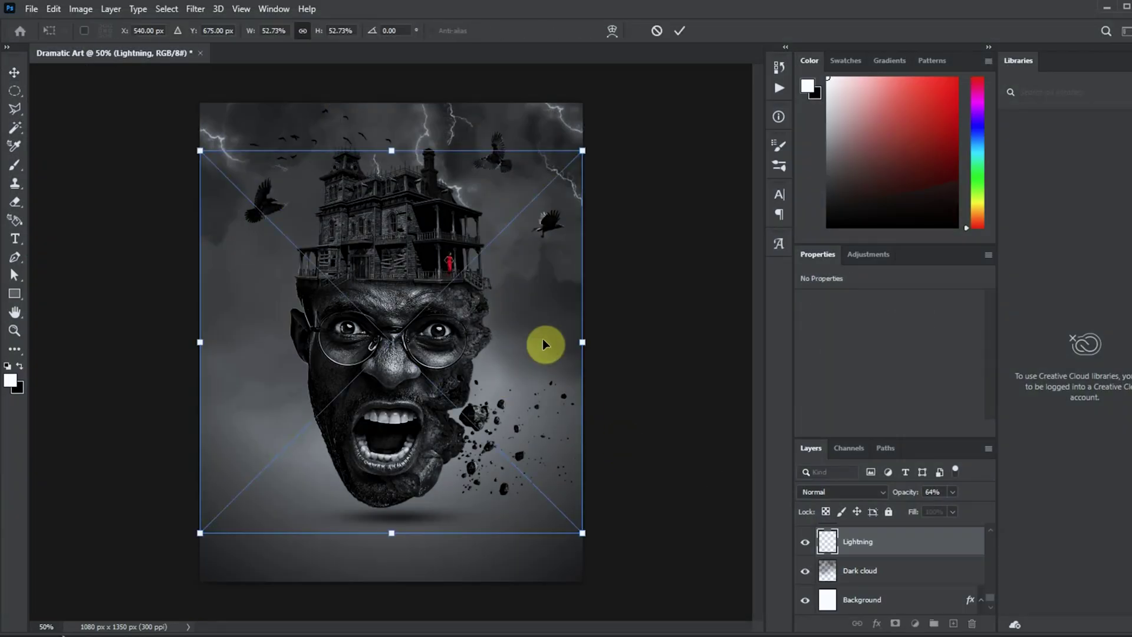
pyautogui.moveTo(584, 151); pyautogui.dragTo(483, 250)
pyautogui.moveTo(476, 345); pyautogui.dragTo(583, 495)
pyautogui.moveTo(592, 581); pyautogui.dragTo(498, 417)
pyautogui.press('Return')
# Step: Select the broken rock and mask out the background around it
pyautogui.click(170, 9)
pyautogui.click(179, 174)
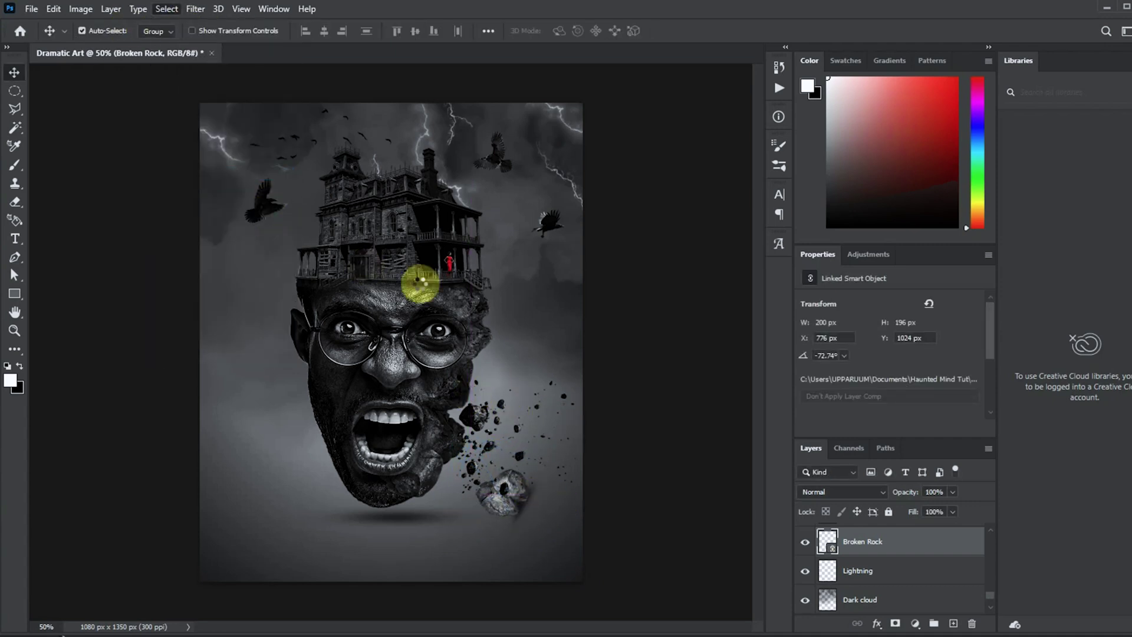
pyautogui.keyDown('alt'); pyautogui.click(895, 623); pyautogui.keyUp('alt')
pyautogui.press('x')
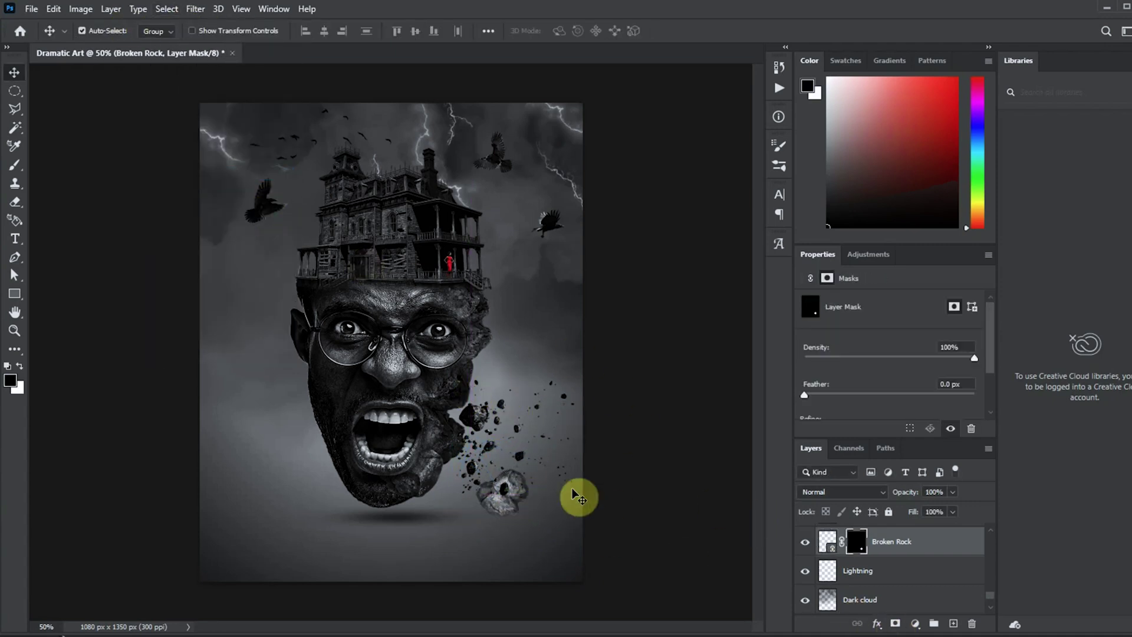
pyautogui.press('x')
# Step: Darken the broken rock with a Brightness/Contrast adjustment at brightness -81 and contrast 47
pyautogui.click(81, 9)
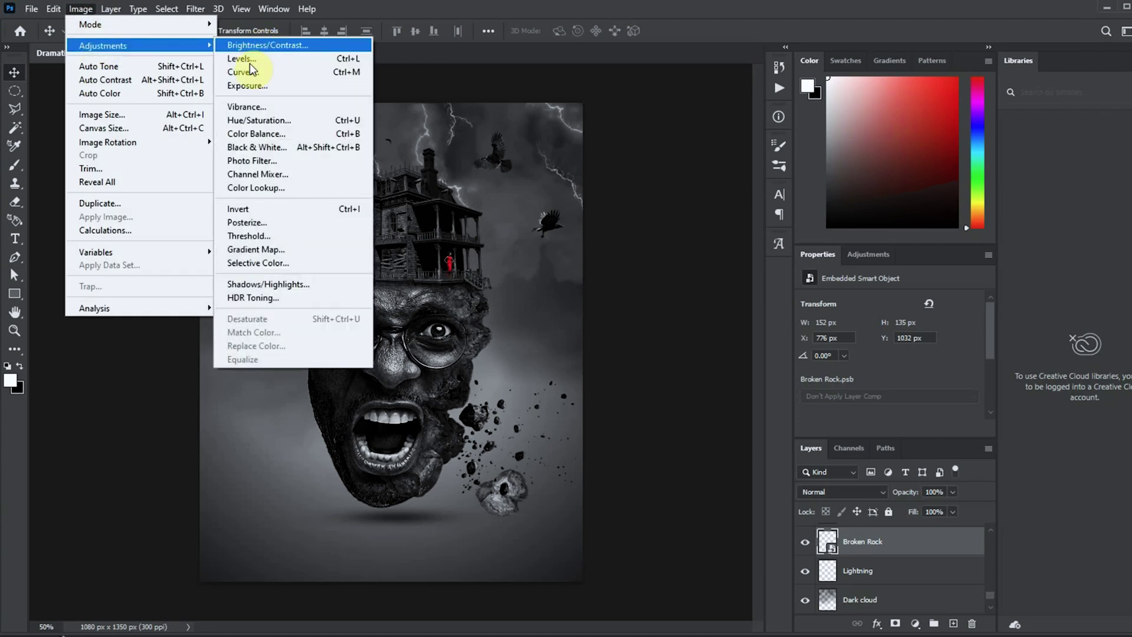
pyautogui.click(277, 45)
pyautogui.moveTo(790, 194); pyautogui.dragTo(753, 195)
pyautogui.moveTo(790, 230); pyautogui.dragTo(824, 230)
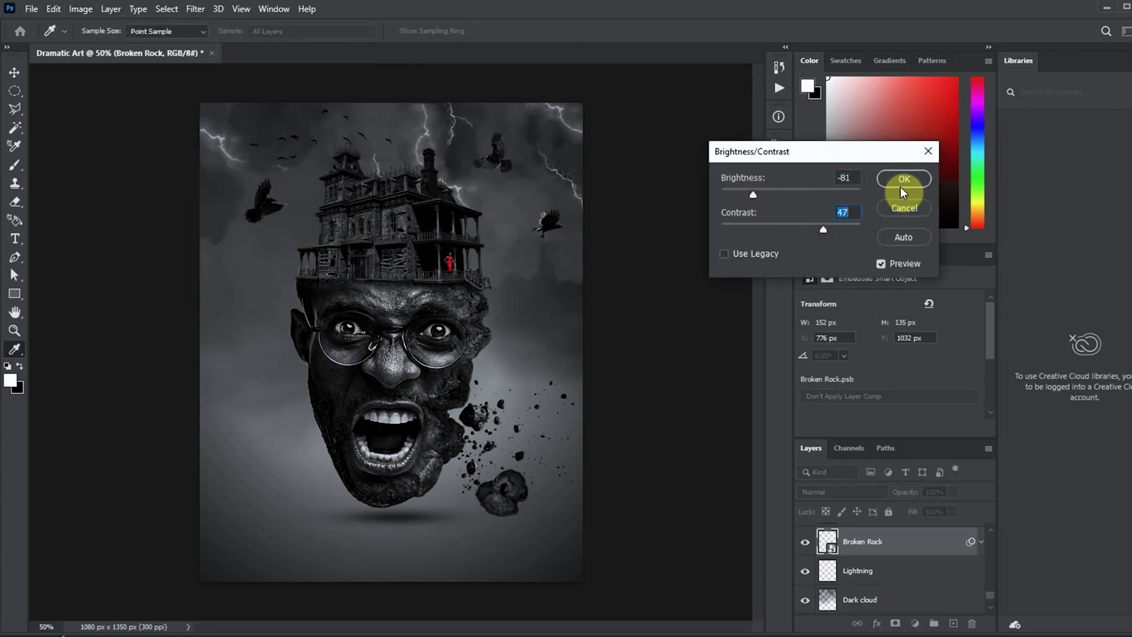
pyautogui.click(903, 181)
# Step: Darken the broken rock further and refine its basic settings with the Camera Raw Filter
pyautogui.click(195, 9)
pyautogui.click(245, 114)
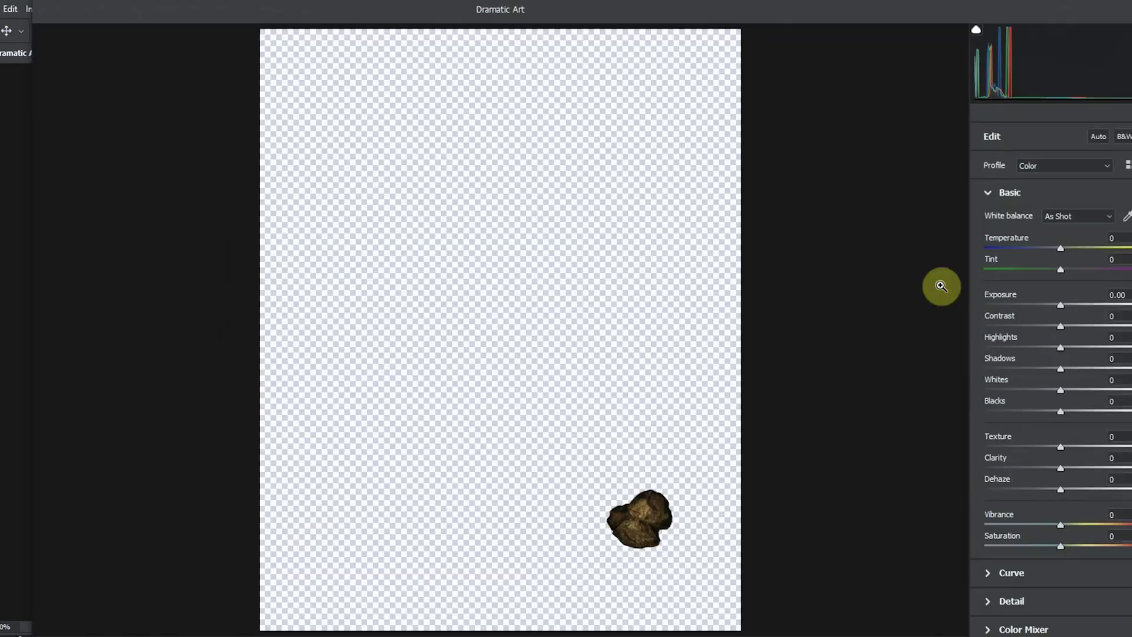
pyautogui.moveTo(1060, 305); pyautogui.dragTo(1069, 326)
pyautogui.click(991, 597)
pyautogui.click(997, 242)
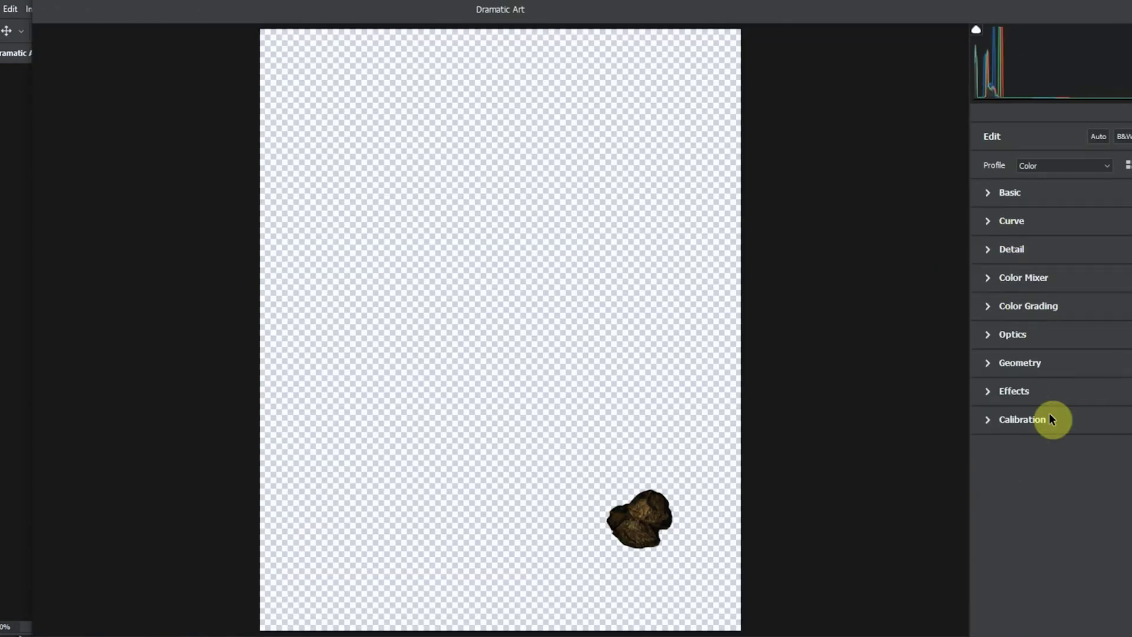
pyautogui.click(1007, 193)
pyautogui.scroll(-1, 1038, 330)
pyautogui.moveTo(1061, 434); pyautogui.dragTo(1077, 412)
pyautogui.moveTo(1076, 434); pyautogui.dragTo(1104, 436)
pyautogui.press('Return')
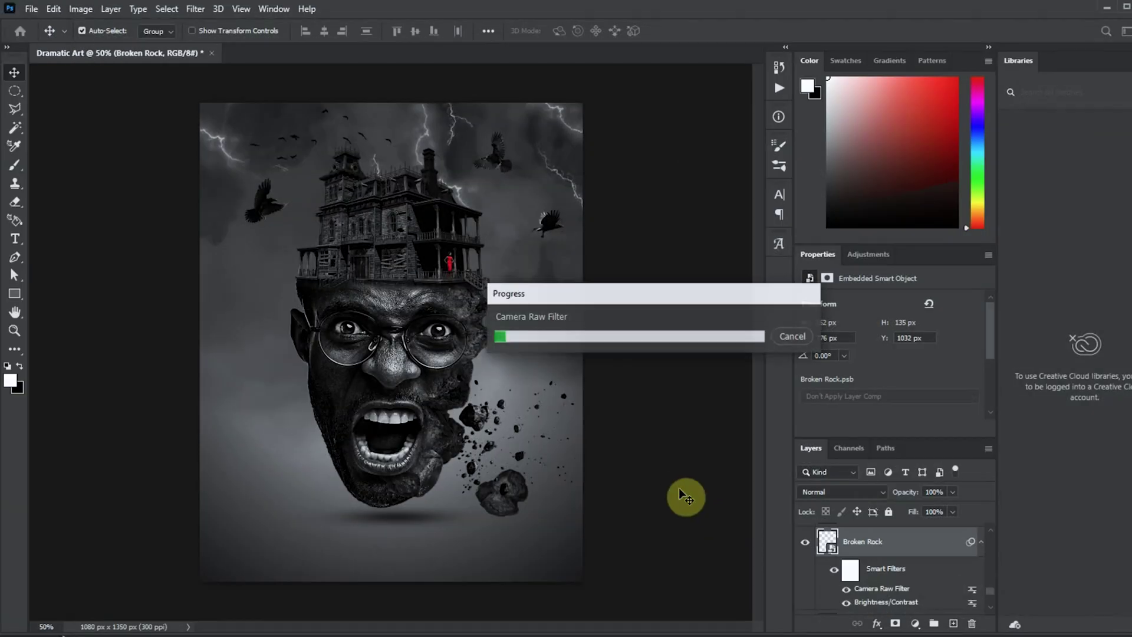
# Step: Arrange the broken rock among the debris beside the jaw, with a smaller copy of about 61 × 69 px rotated to 94.52° above it
pyautogui.moveTo(513, 480); pyautogui.dragTo(525, 391)
pyautogui.hotkey('ctrl', 't')
pyautogui.click(680, 31)
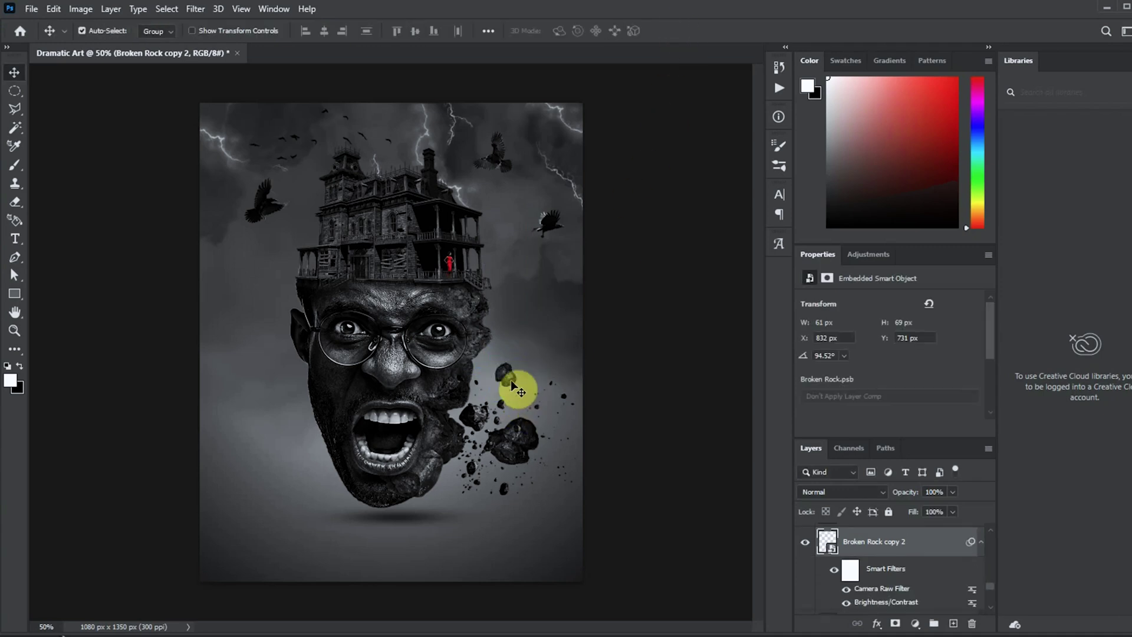
pyautogui.moveTo(502, 381); pyautogui.dragTo(498, 381)
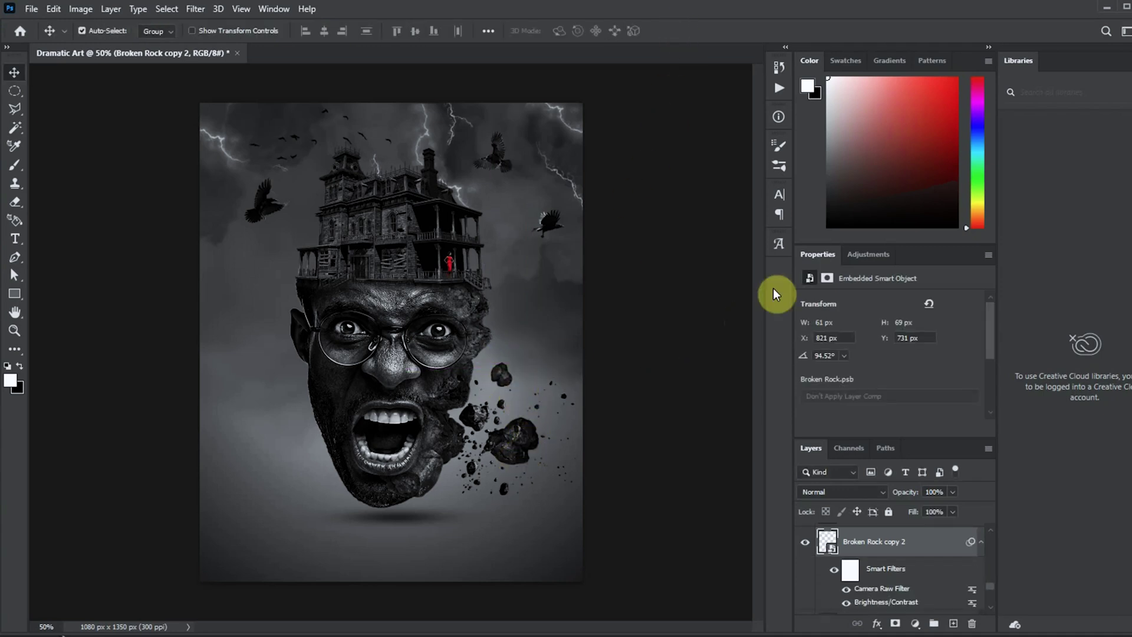